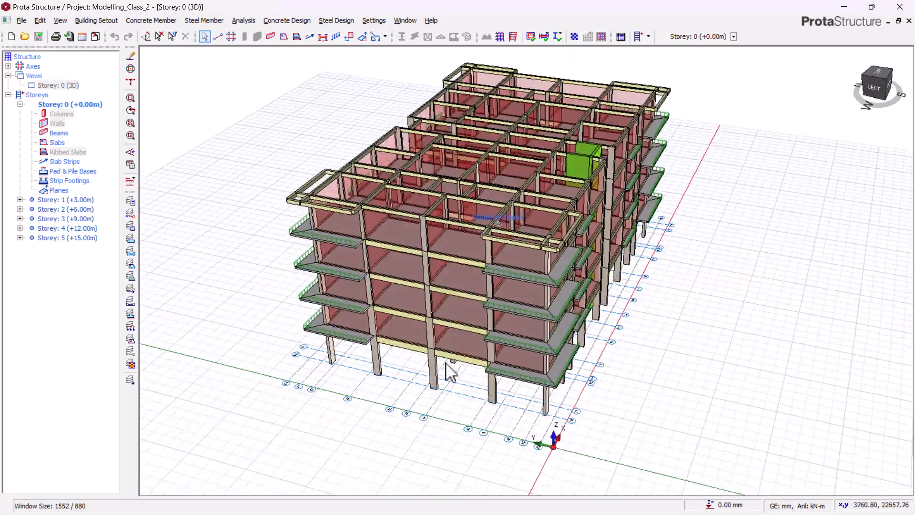
Inspect the 3D building model from different sides
mouse_move(418, 371)
left_mouse_down()
mouse_move(527, 425)
mouse_move(577, 361)
left_mouse_up()
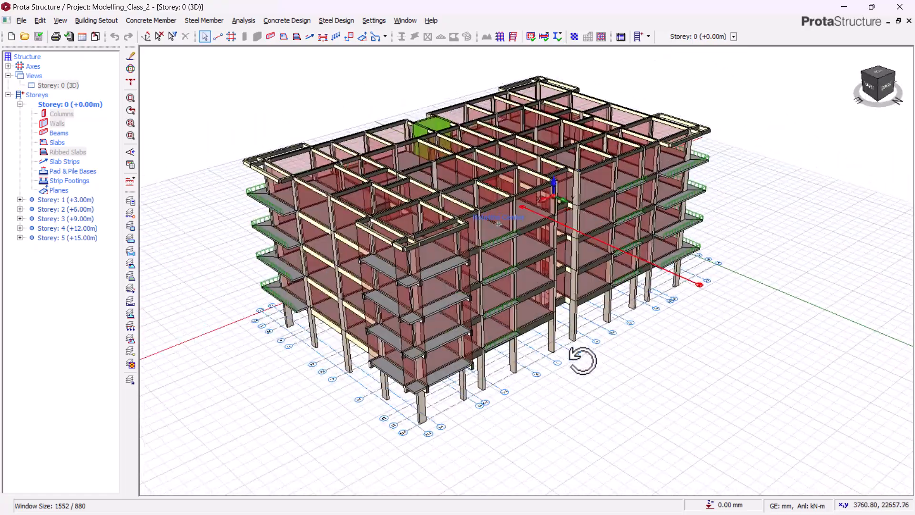
left_click_drag(500, 389, 461, 388)
left_click_drag(462, 388, 524, 384)
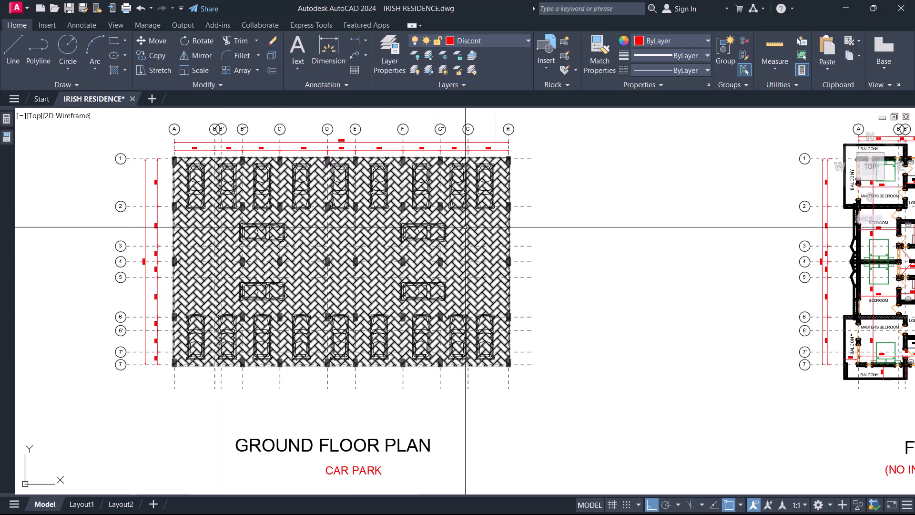
Switch to AutoCAD and review the ground, first/fourth and second/third floor plans and the roof plan in IRISH RESIDENCE.dwg
scroll(262, 275, "down", 4)
scroll(628, 275, "up", 2)
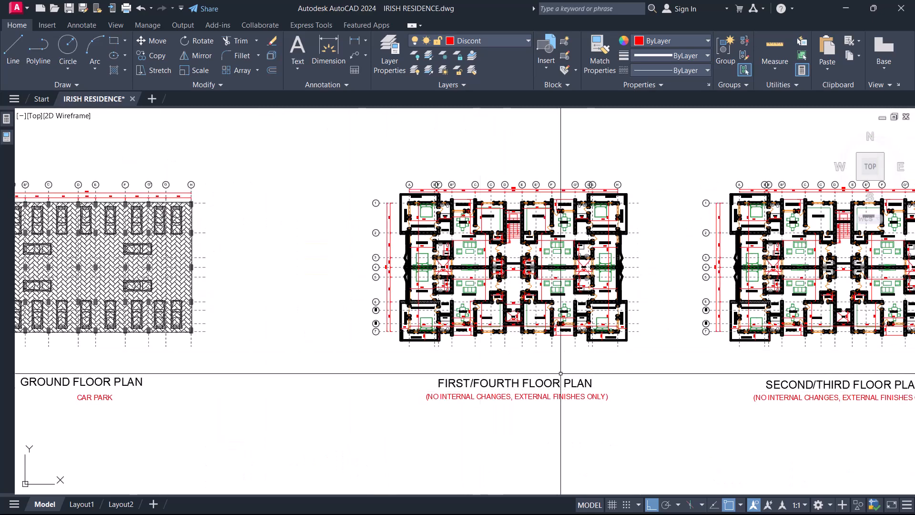
scroll(658, 291, "down", 3)
scroll(619, 315, "up", 4)
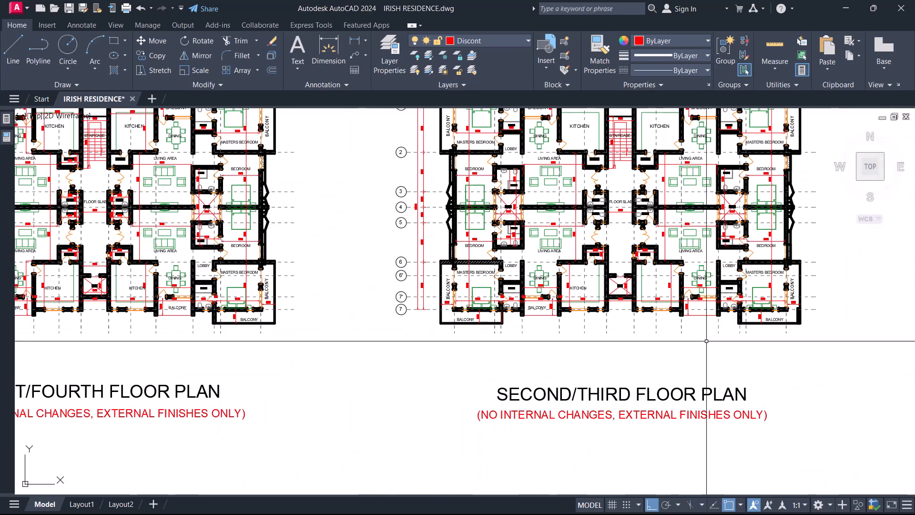
scroll(508, 387, "down", 2)
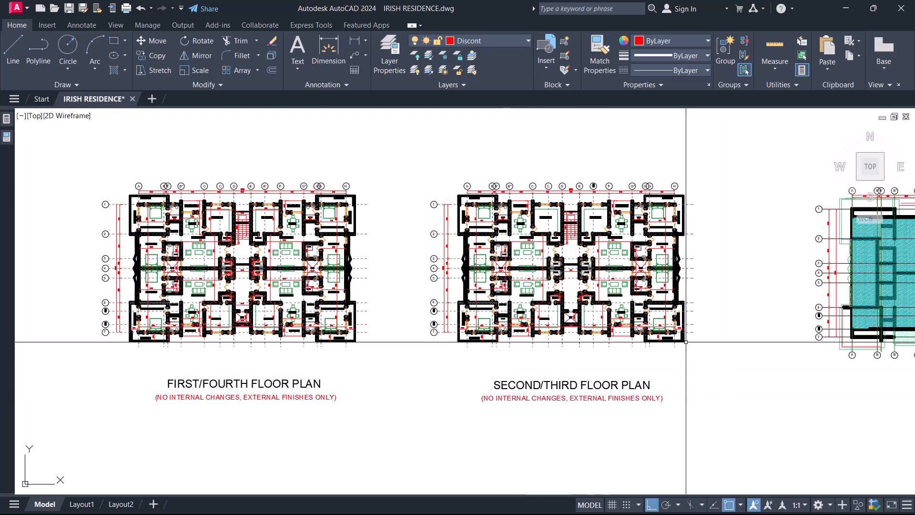
scroll(578, 190, "down", 3)
scroll(663, 299, "up", 3)
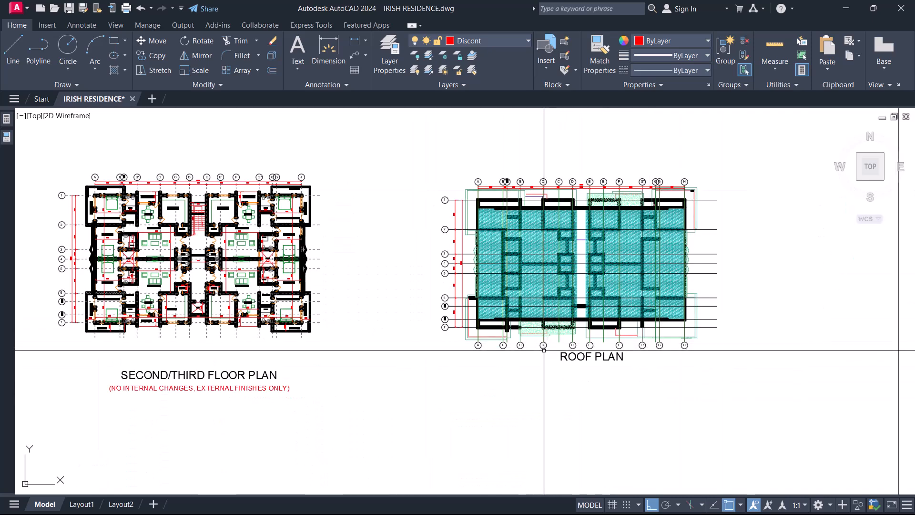
Review the ground floor and first floor structural layouts and the note to the architect beside them
scroll(663, 299, "down", 4)
scroll(234, 262, "up", 2)
scroll(374, 350, "down", 2)
scroll(375, 350, "up", 3)
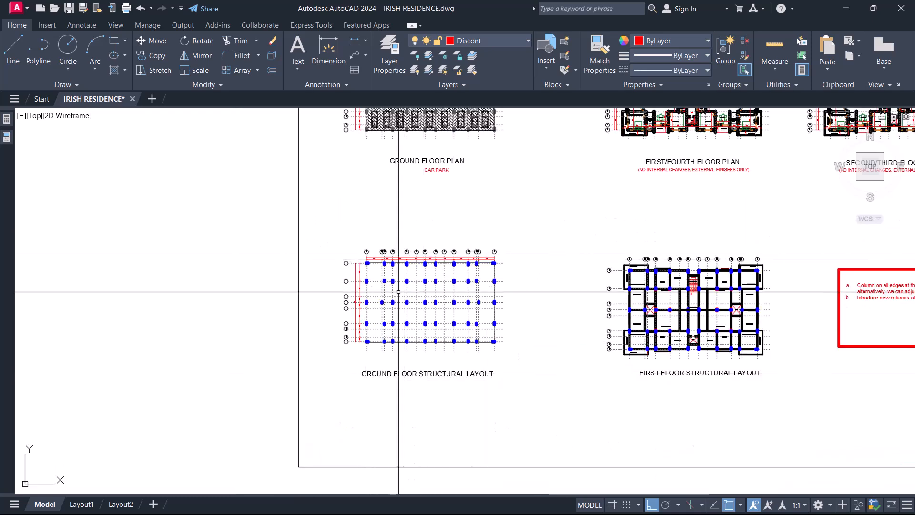
scroll(434, 259, "up", 1)
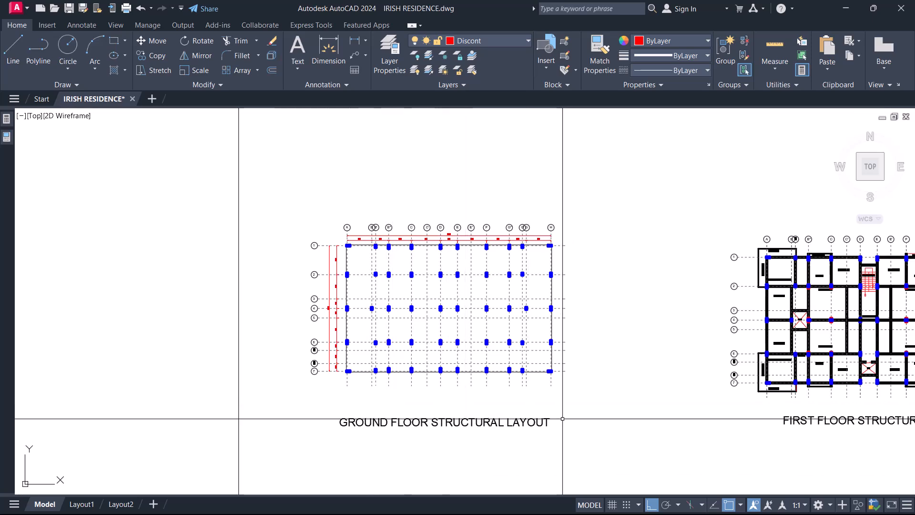
scroll(562, 429, "down", 3)
scroll(650, 475, "up", 4)
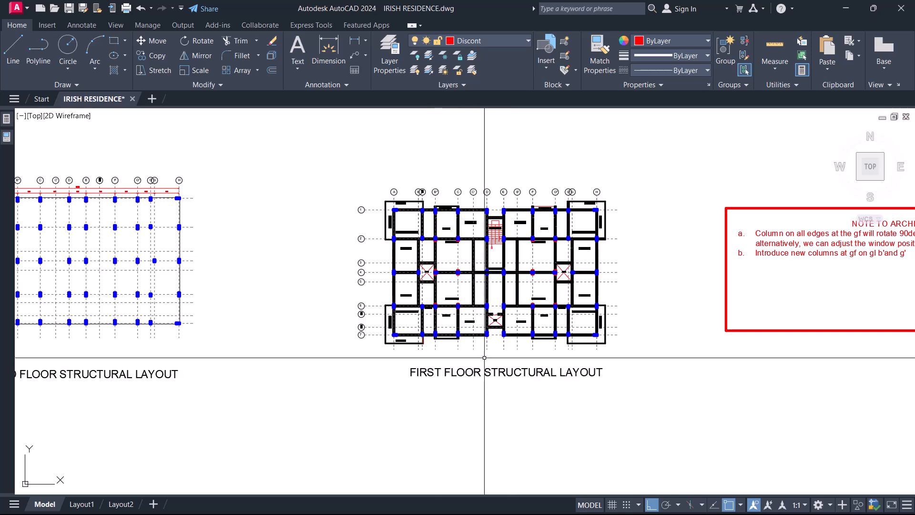
scroll(581, 286, "down", 3)
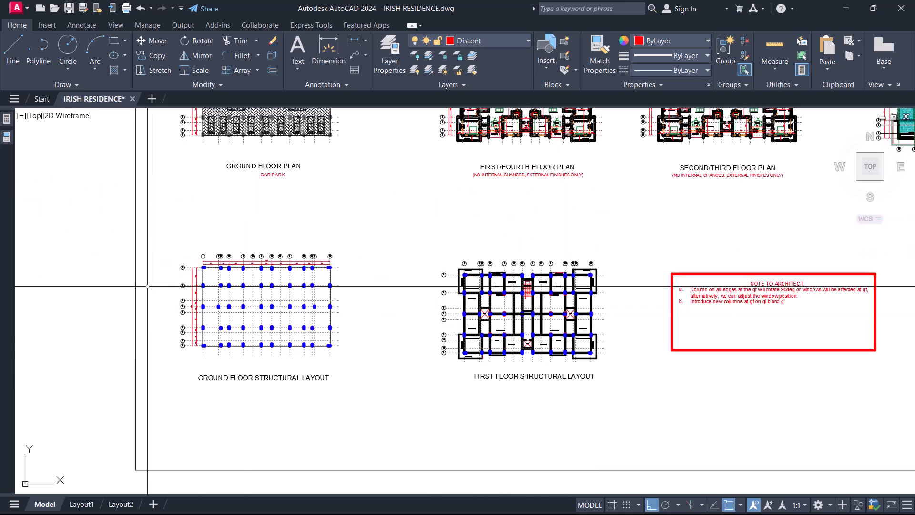
scroll(157, 278, "up", 4)
scroll(221, 286, "down", 2)
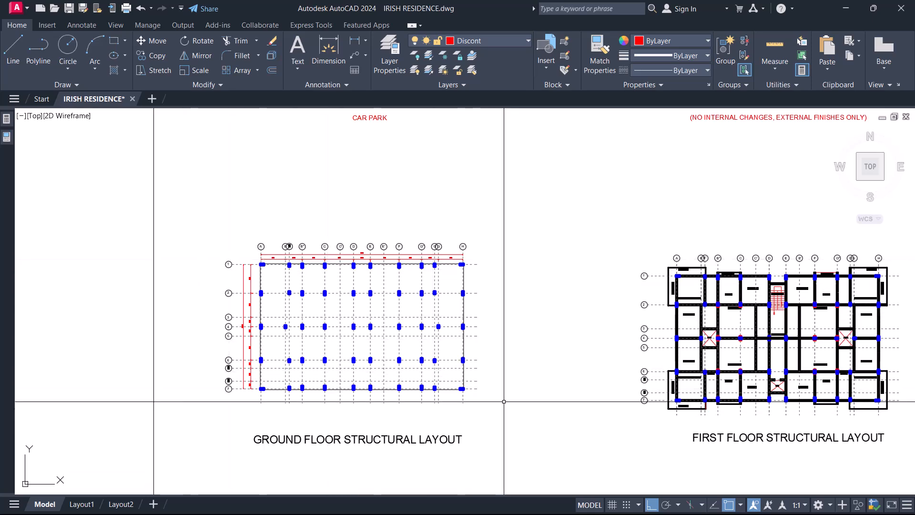
left_click(516, 418)
left_click(189, 181)
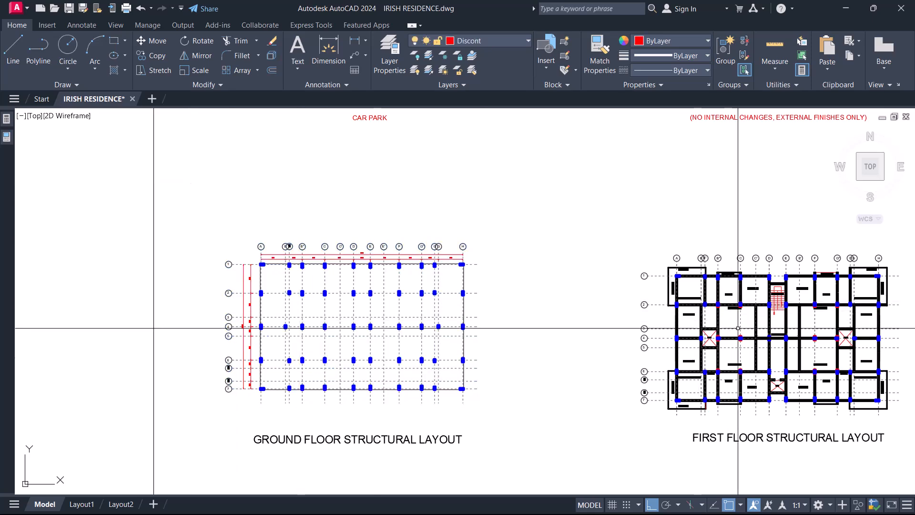
Examine the column positions around the living area, dining and void on the first floor structural layout
scroll(767, 380, "up", 4)
scroll(752, 296, "up", 4)
scroll(658, 303, "down", 4)
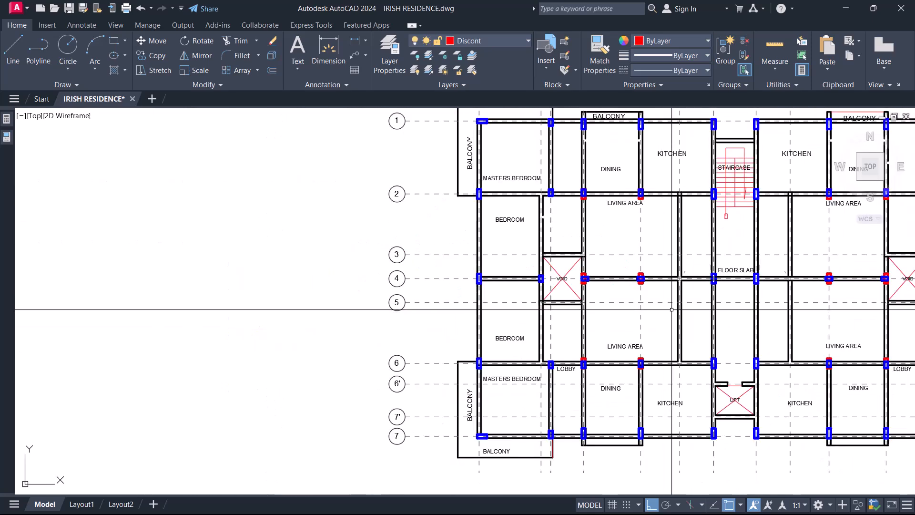
scroll(672, 211, "up", 4)
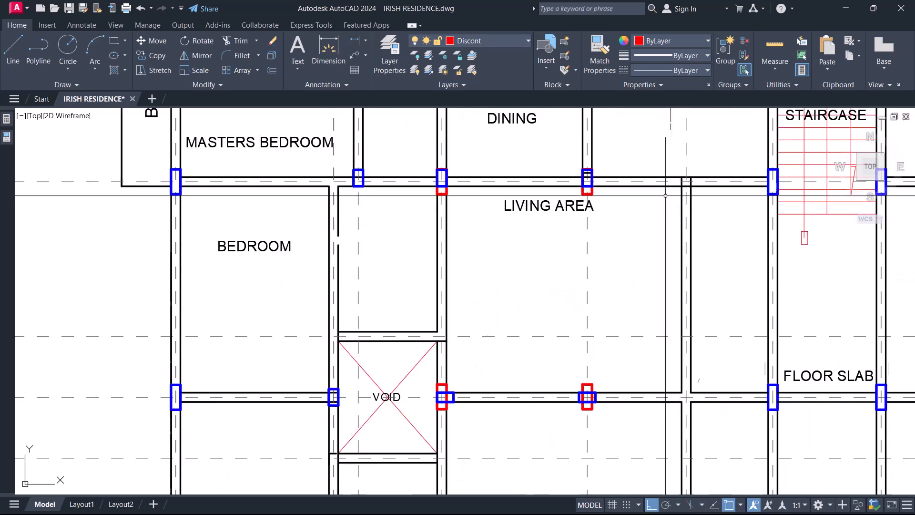
scroll(676, 241, "down", 4)
scroll(675, 242, "down", 5)
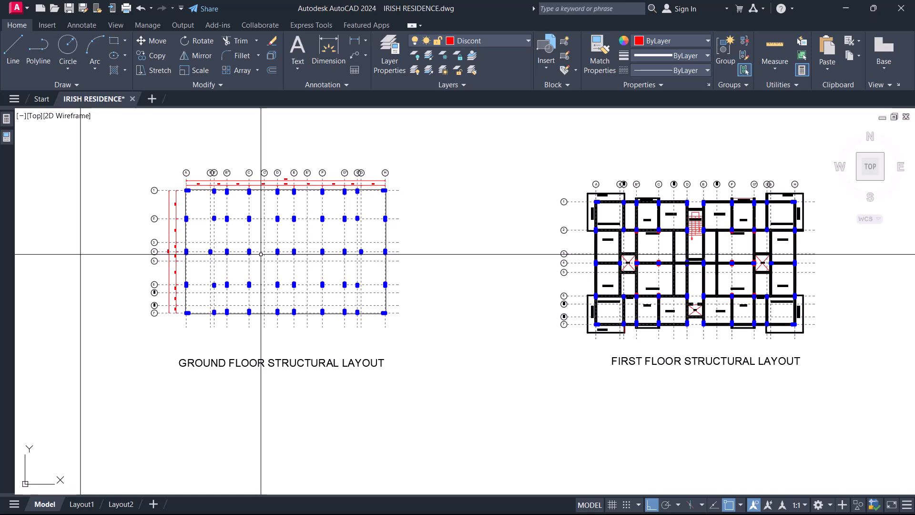
scroll(614, 240, "up", 6)
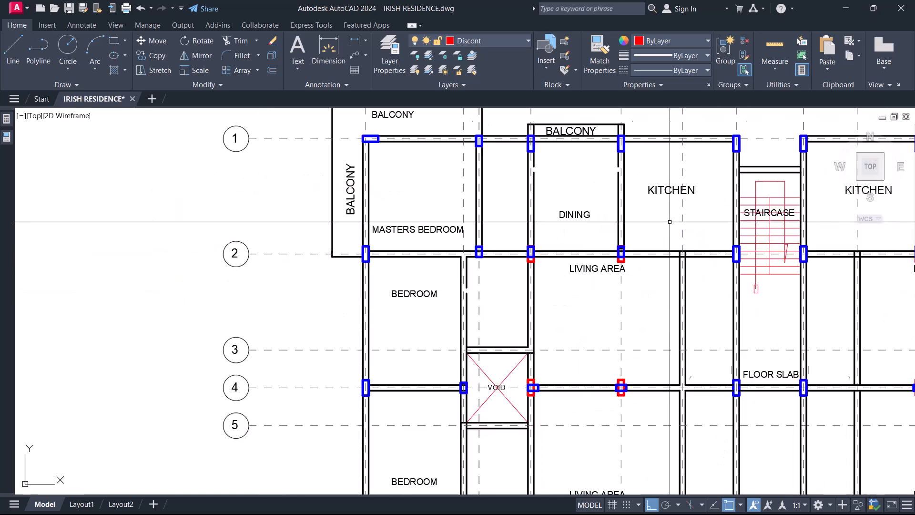
scroll(622, 243, "up", 4)
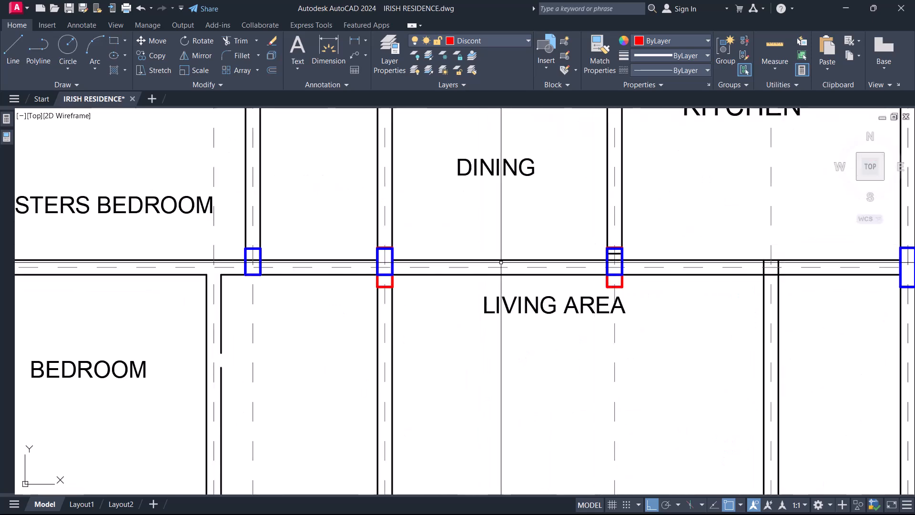
scroll(537, 265, "down", 10)
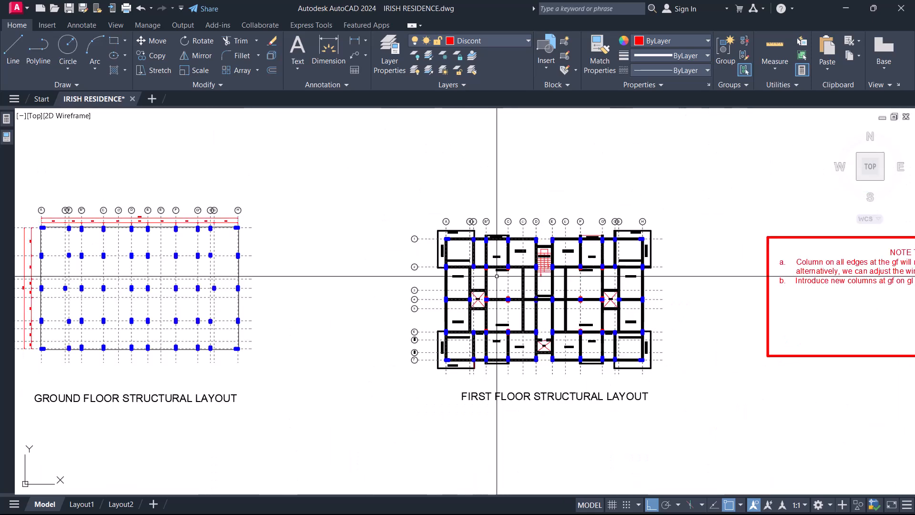
scroll(649, 348, "up", 2)
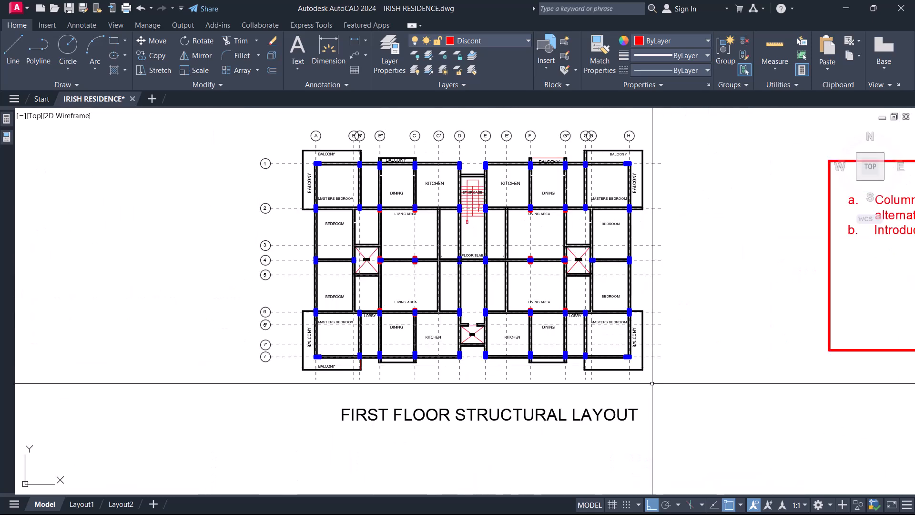
Check which layer holds the outer balcony line by the masters bedroom at grid H on the first floor structural layout
scroll(642, 365, "up", 5)
left_click(646, 366)
left_click(602, 316)
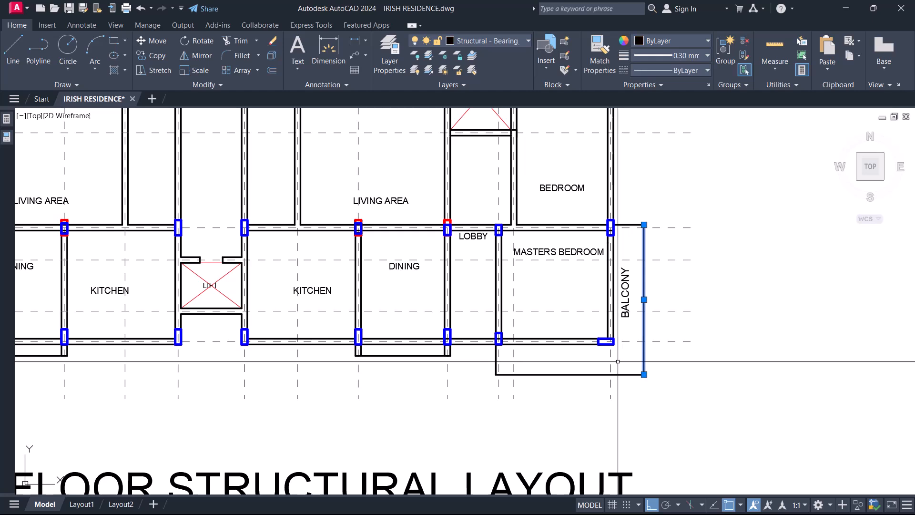
left_click(488, 43)
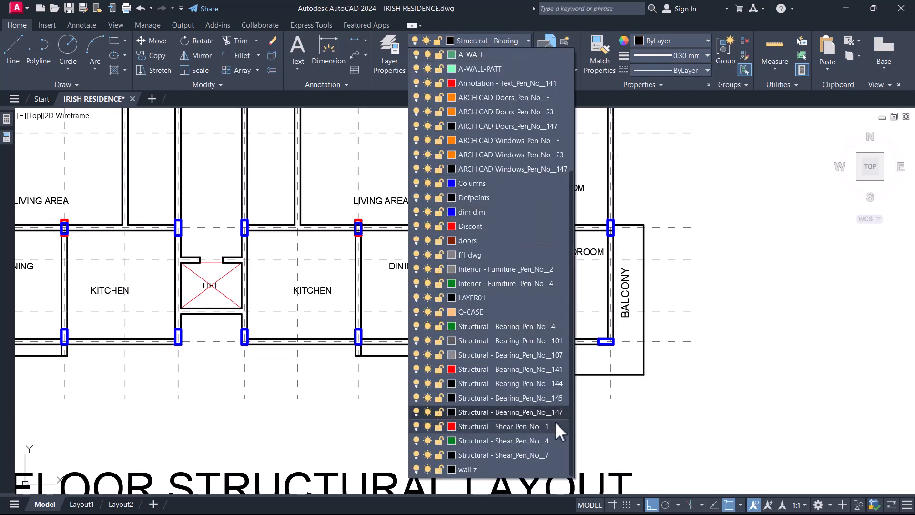
key("Escape")
key("Escape")
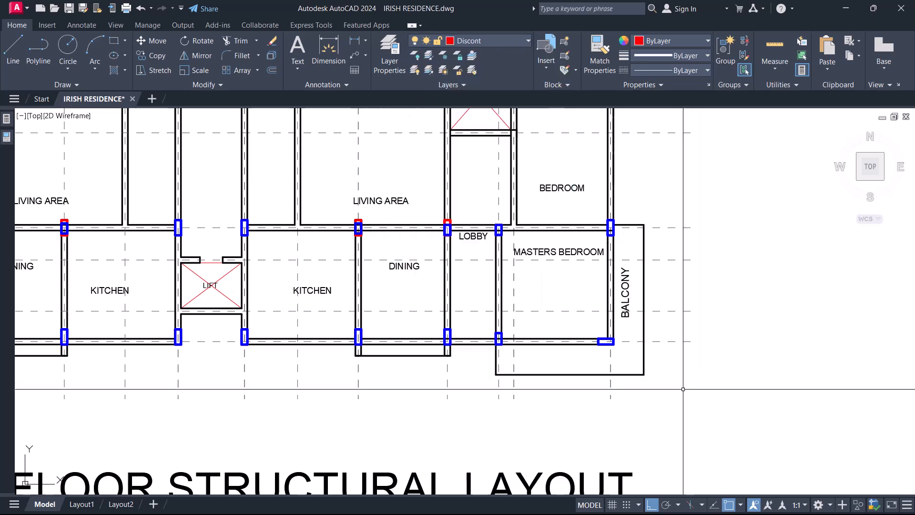
Filter the first floor structural layout with Quick Select to only the objects on layer Structural - Bearing_Pen_No__147
scroll(676, 414, "down", 4)
left_click(713, 416)
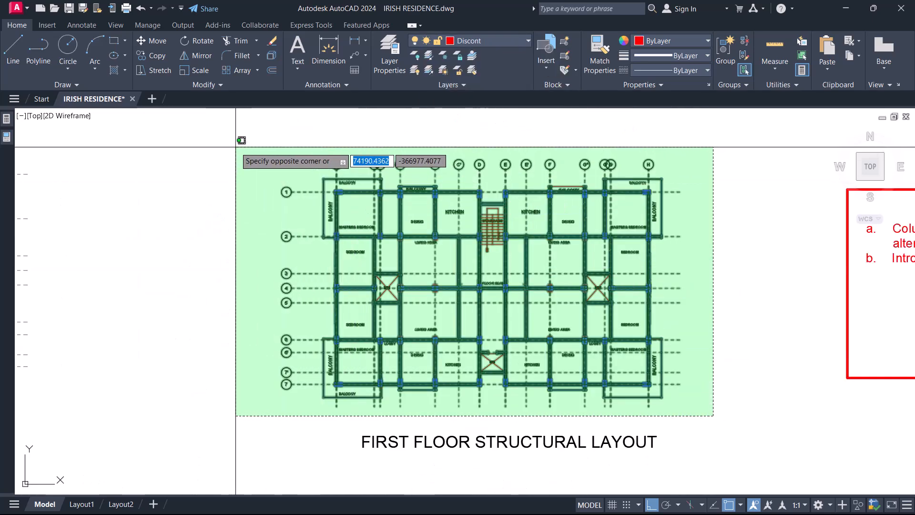
left_click(235, 146)
right_click(236, 147)
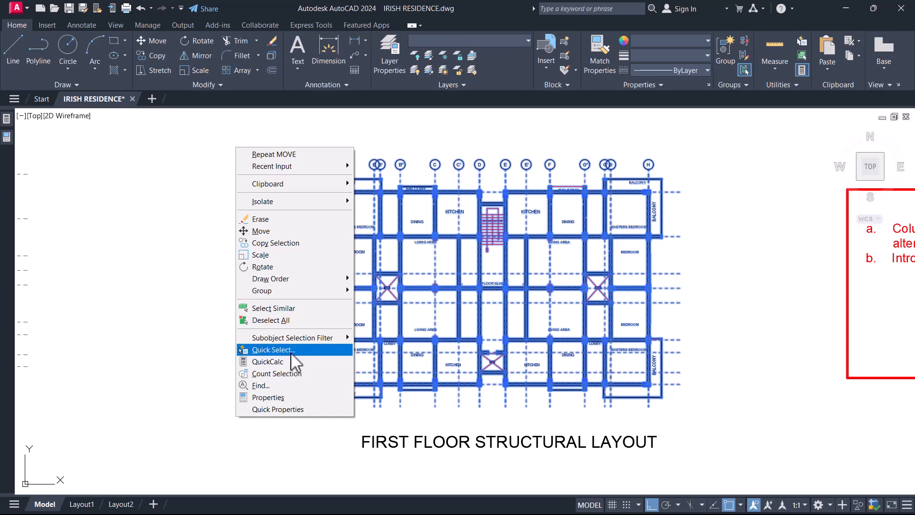
left_click(288, 351)
left_click(444, 190)
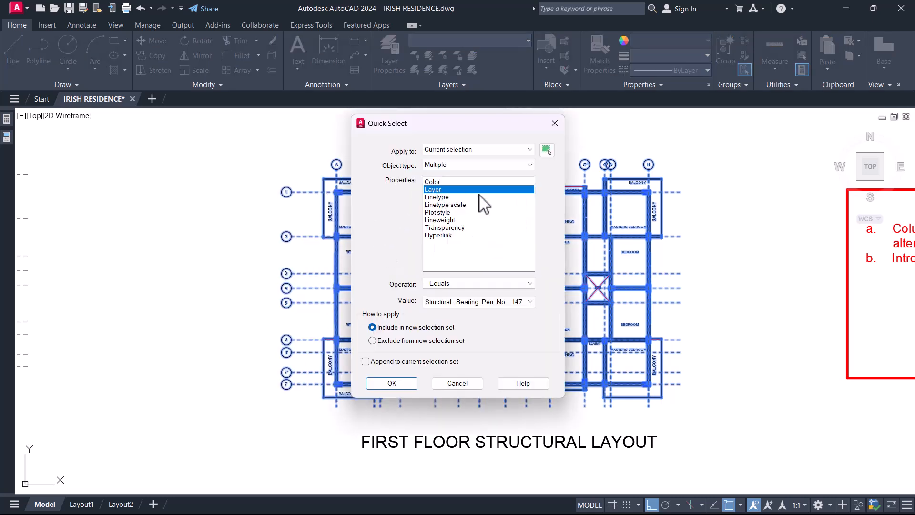
left_click(514, 305)
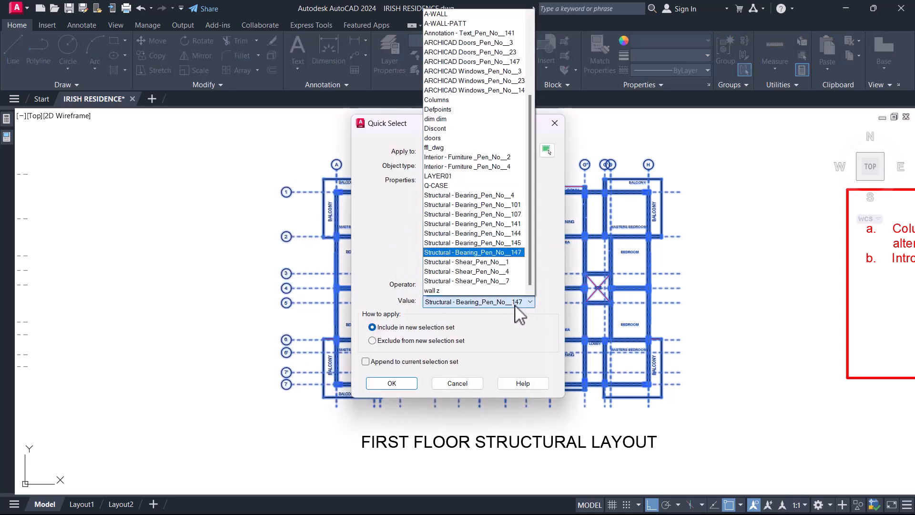
left_click(519, 251)
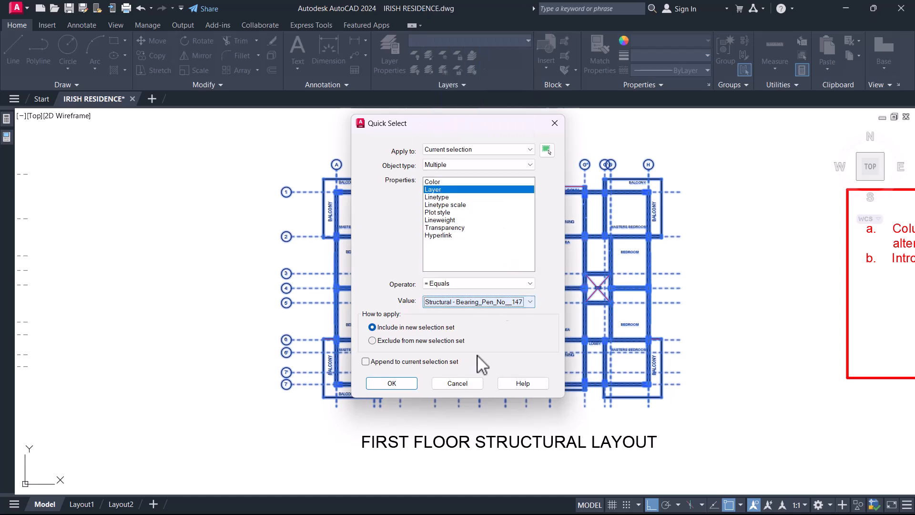
left_click(399, 384)
Copy the selected walls from the first floor layout onto the ground floor structural layout, using the grid A-1 intersection as base and destination point
type("co")
key("Return")
scroll(396, 174, "up", 6)
scroll(352, 260, "down", 2)
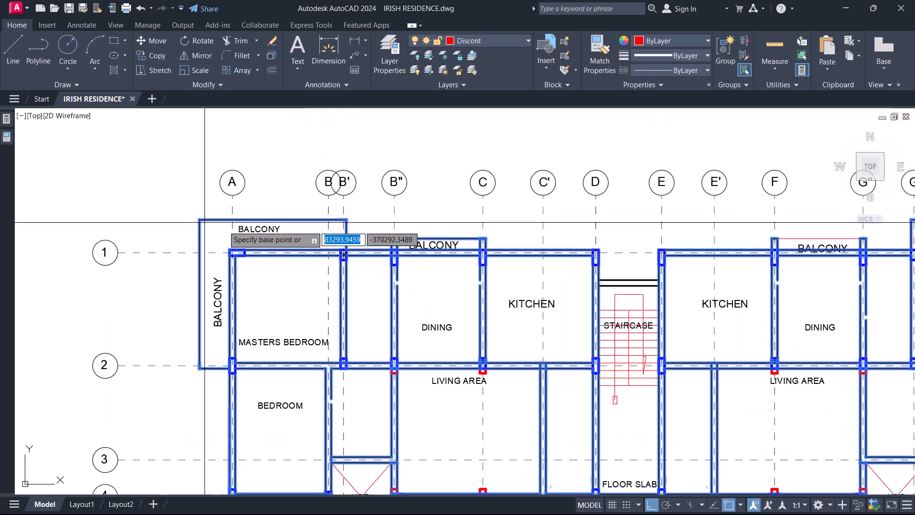
scroll(107, 244, "up", 4)
scroll(104, 286, "down", 2)
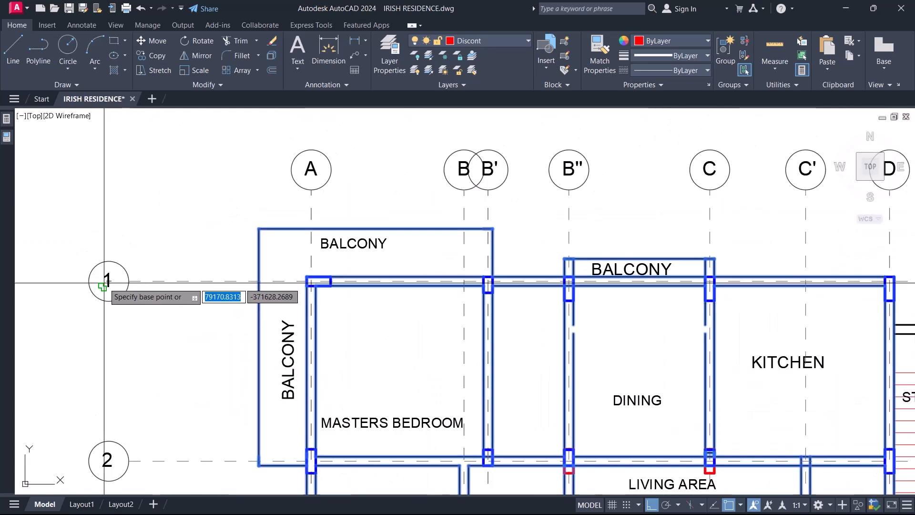
scroll(309, 285, "up", 7)
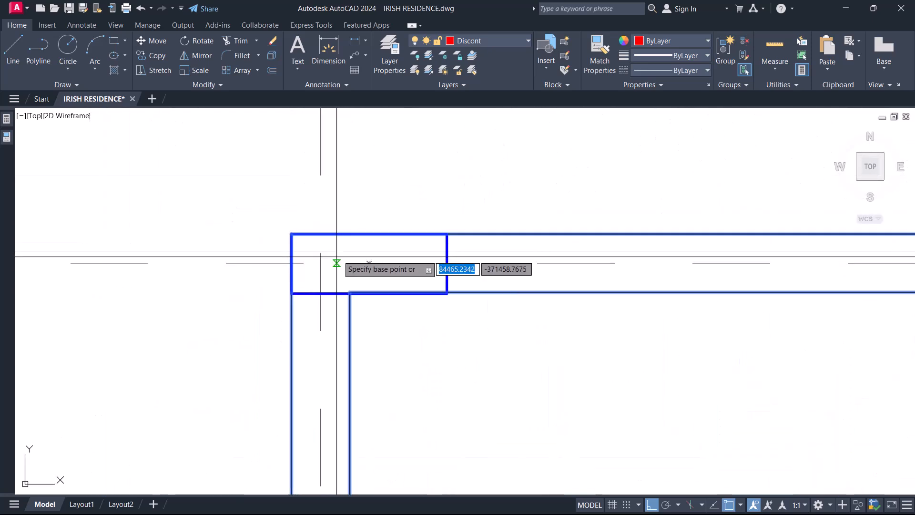
left_click(321, 262)
scroll(527, 215, "down", 8)
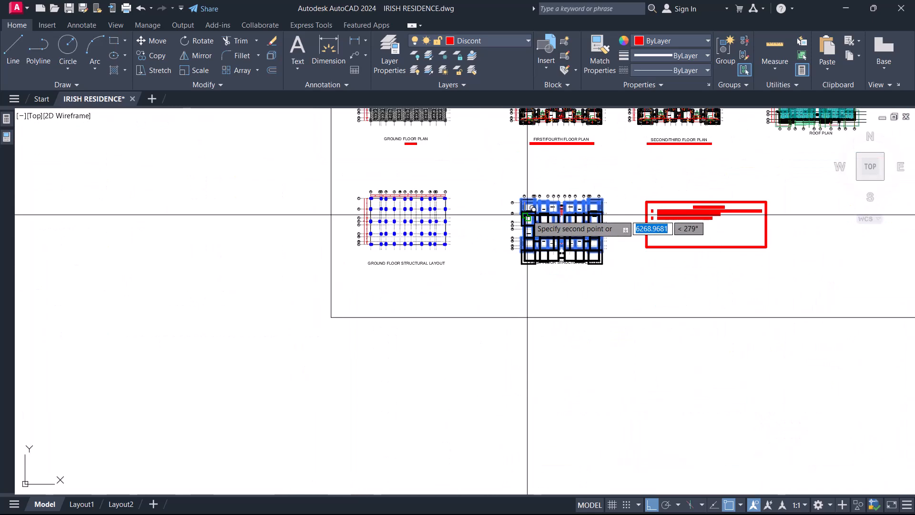
scroll(527, 222, "down", 3)
scroll(529, 212, "up", 10)
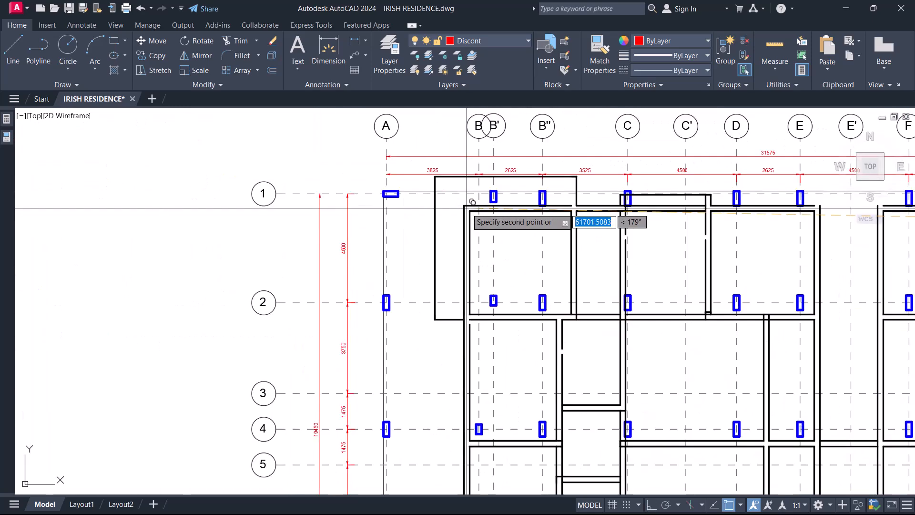
scroll(300, 166, "up", 4)
scroll(255, 272, "down", 4)
scroll(235, 246, "up", 5)
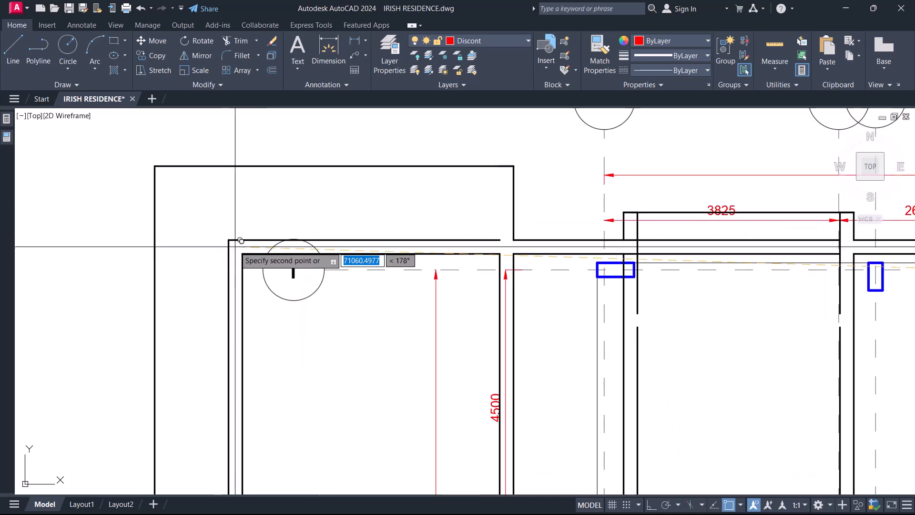
scroll(302, 246, "up", 3)
scroll(267, 262, "down", 6)
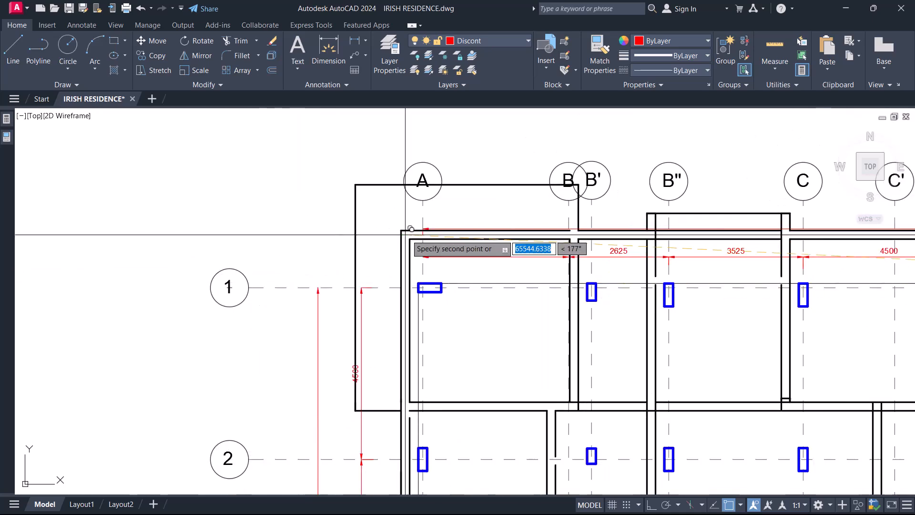
scroll(372, 286, "up", 5)
scroll(398, 307, "down", 2)
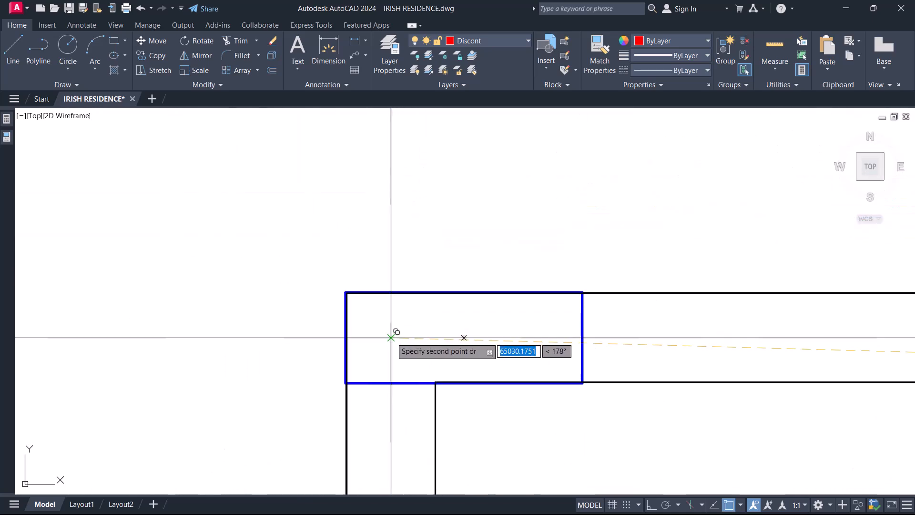
scroll(363, 241, "down", 7)
key("Escape")
scroll(412, 272, "up", 5)
scroll(474, 272, "down", 5)
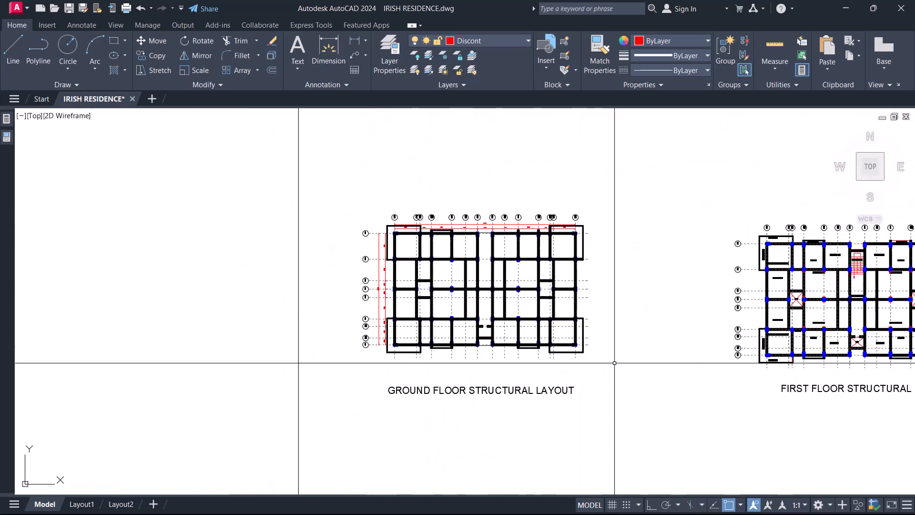
Write the ground floor structural layout to a separate file, i_r ga.dxf, in the CAD folder in AutoCAD 2013/LT2013 DXF format
left_click(646, 378)
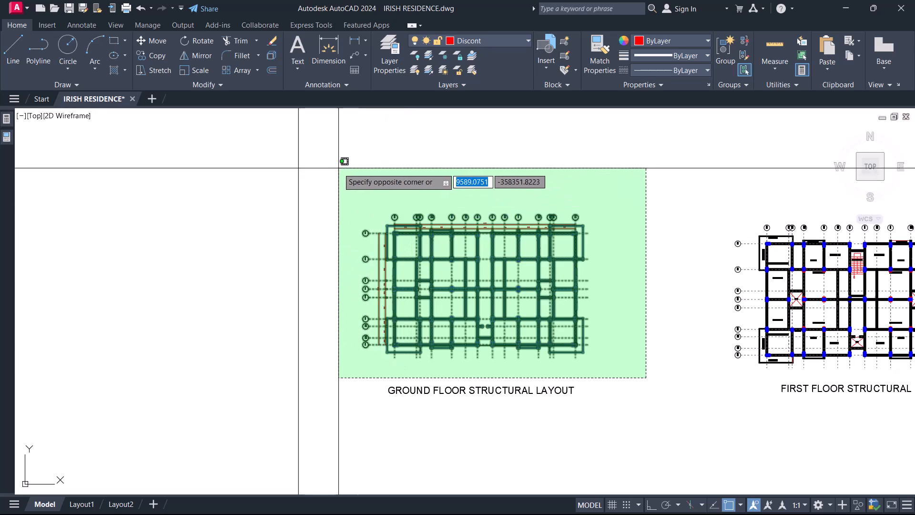
left_click(339, 168)
type("w")
key("Return")
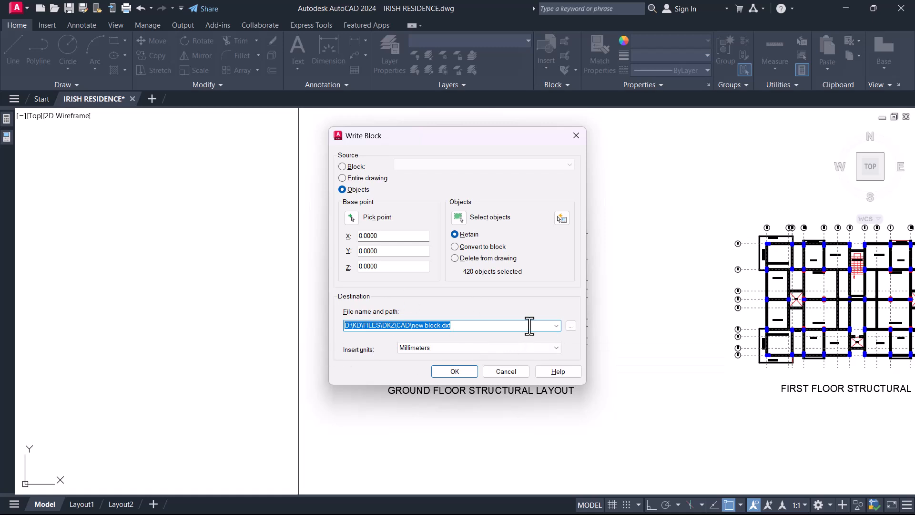
left_click(571, 326)
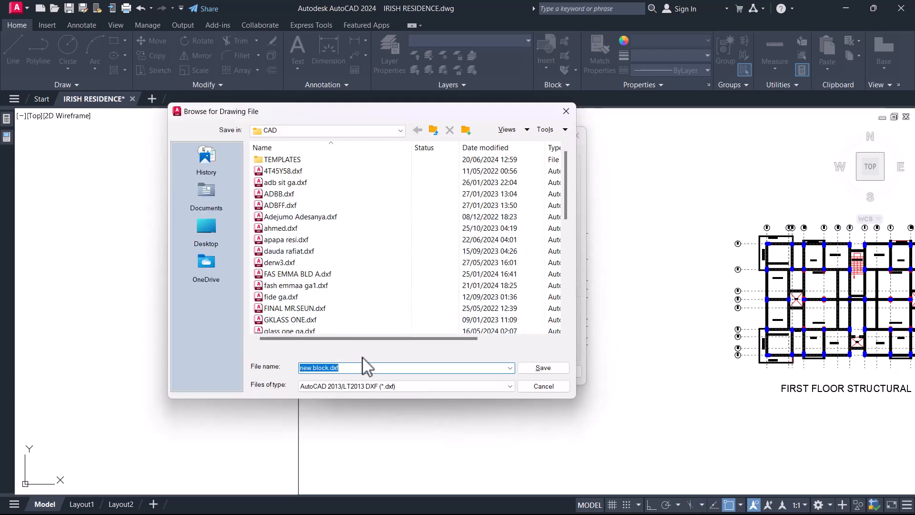
key("BackSpace")
type("i_r ga")
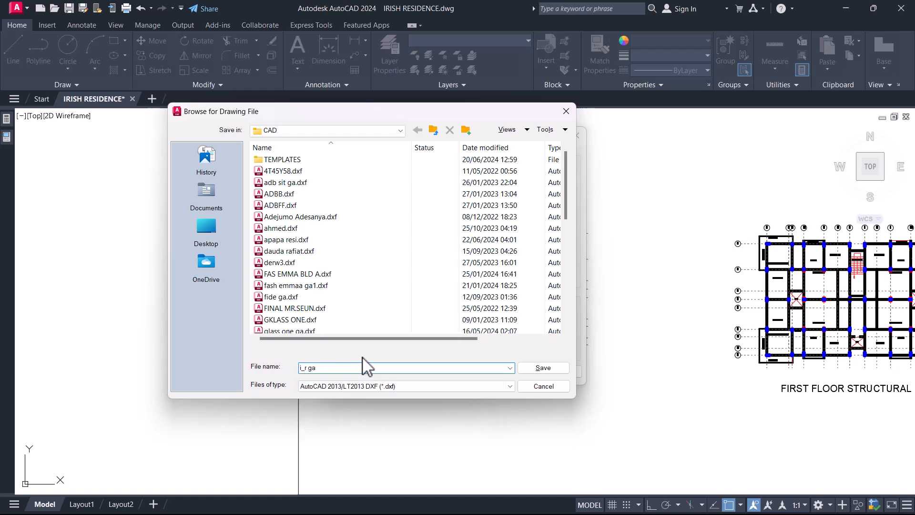
left_click(453, 386)
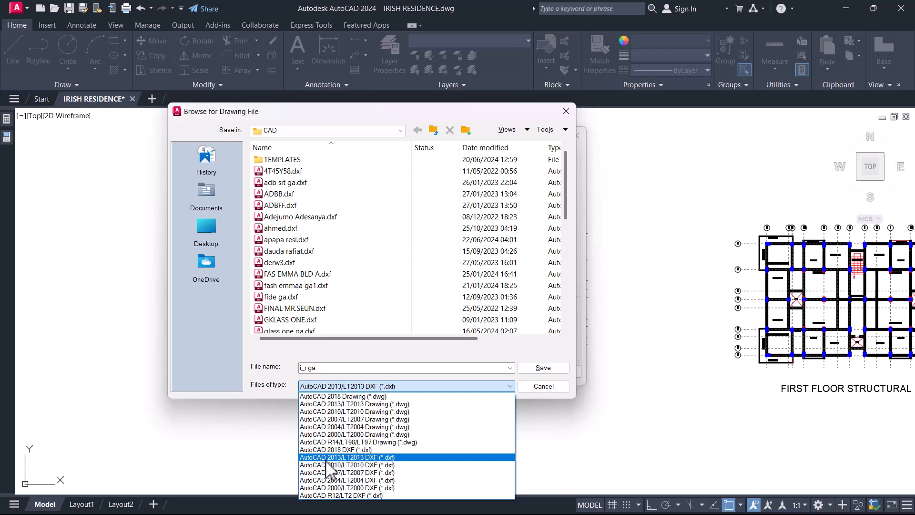
left_click(347, 457)
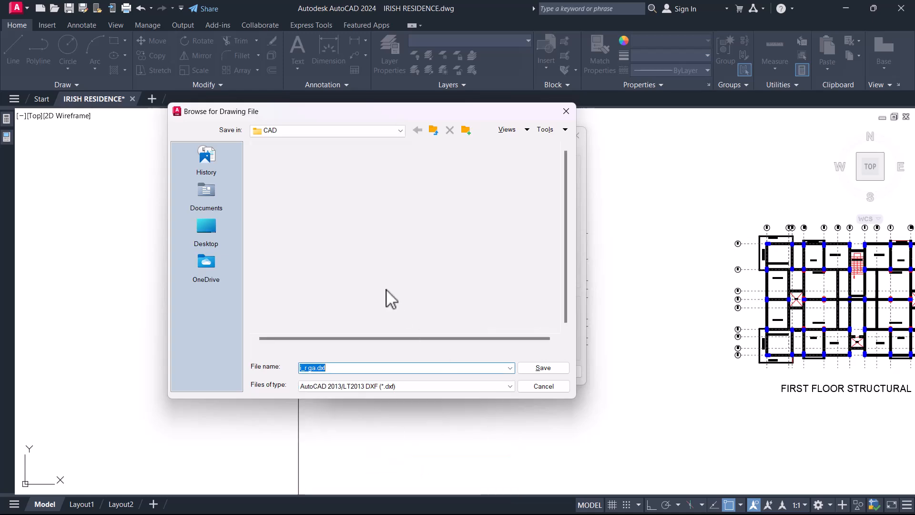
left_click(541, 368)
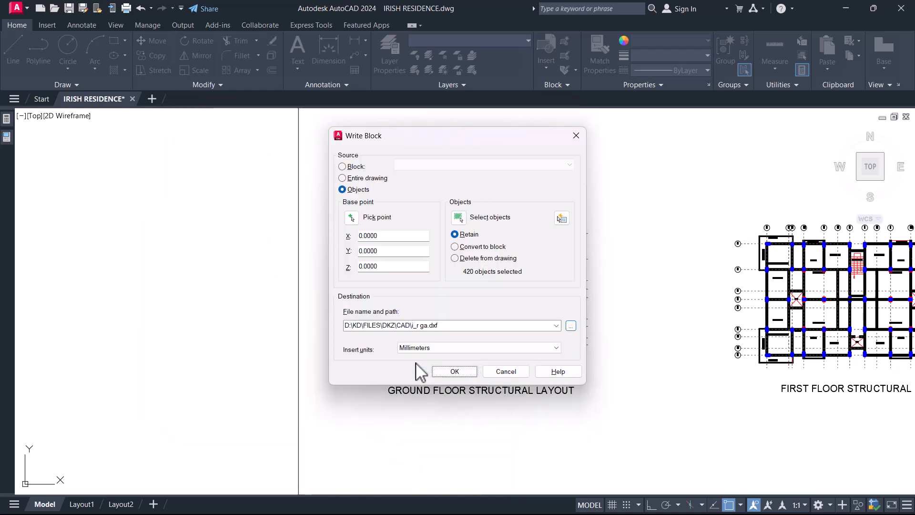
left_click(474, 375)
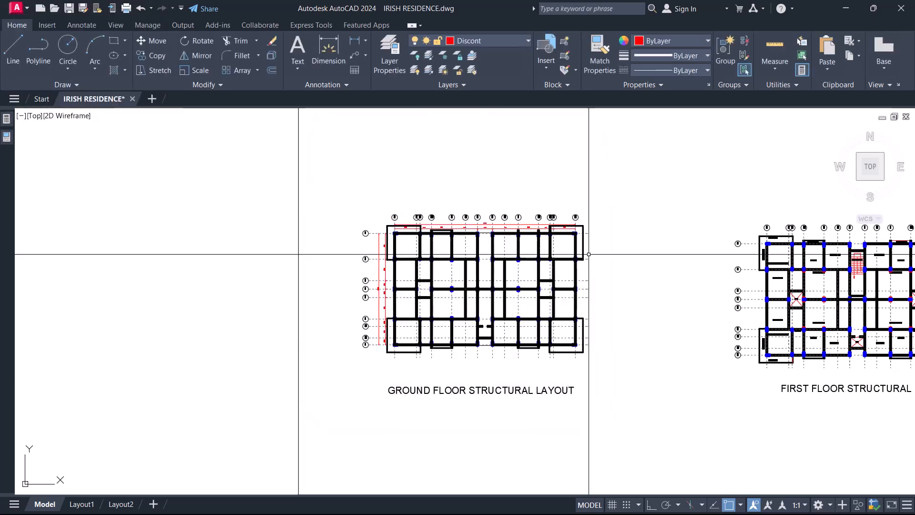
scroll(474, 267, "down", 3)
scroll(532, 286, "up", 4)
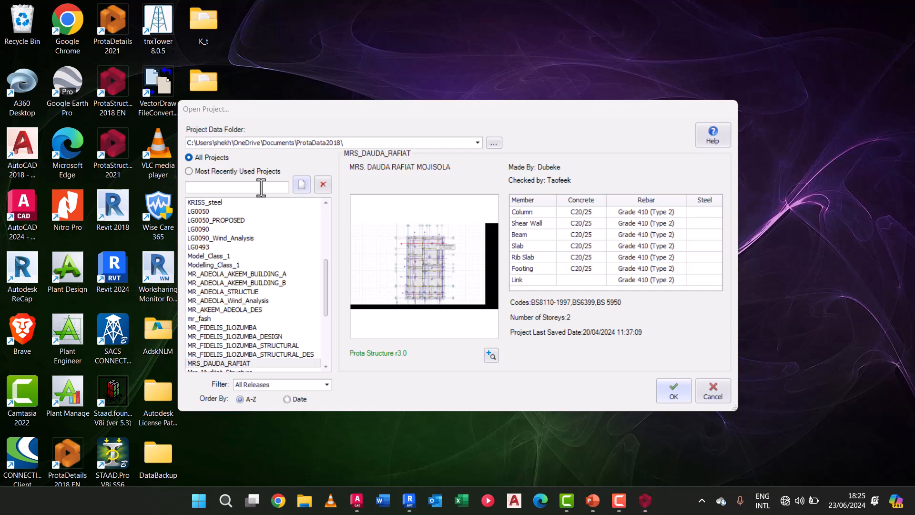
In ProtaStructure, create a new project with the code Modelling_Class_2 and import its settings from a UK template
left_click(302, 185)
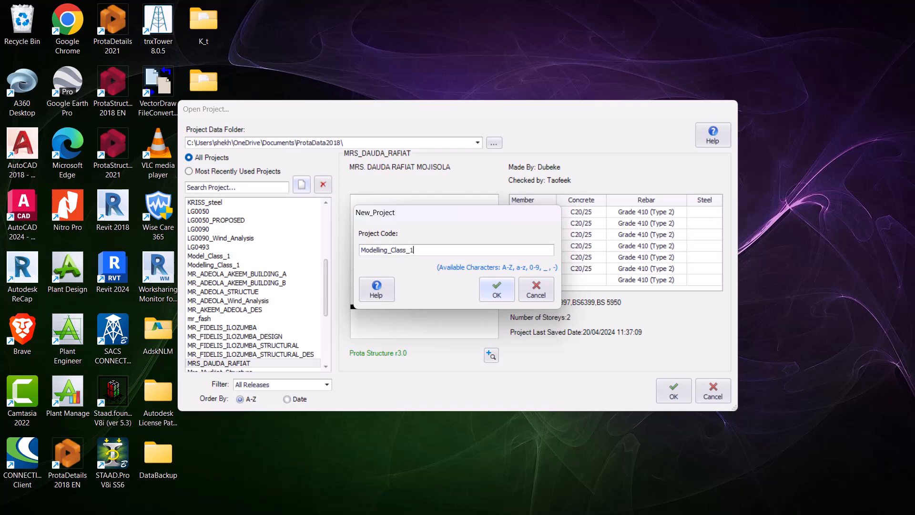
left_click(495, 291)
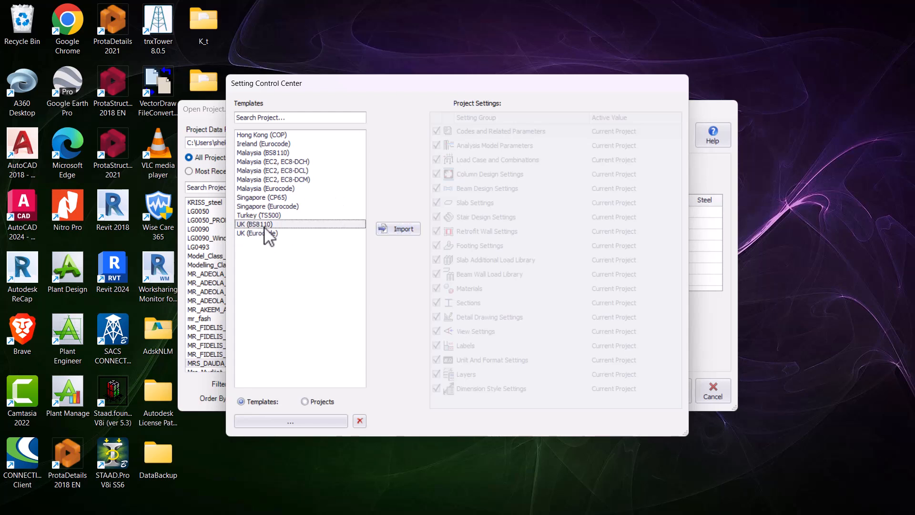
left_click(304, 402)
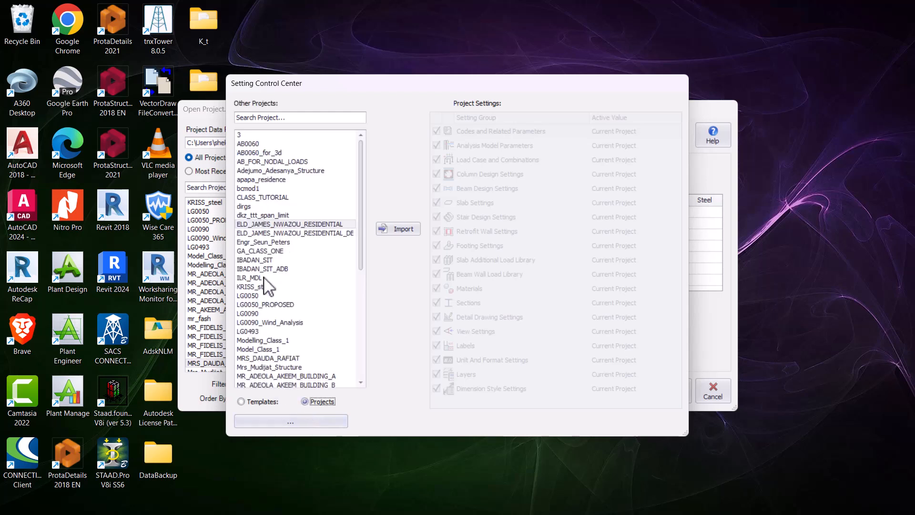
left_click(241, 402)
left_click(272, 224)
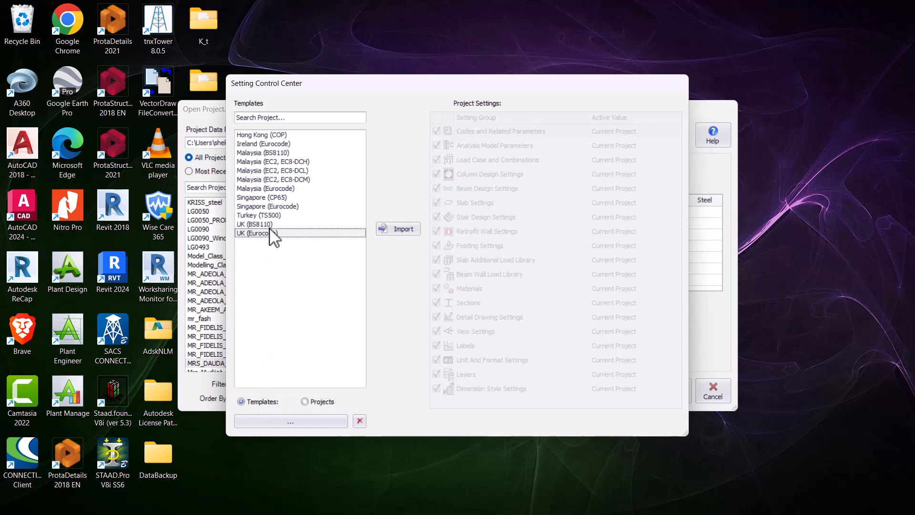
left_click(401, 229)
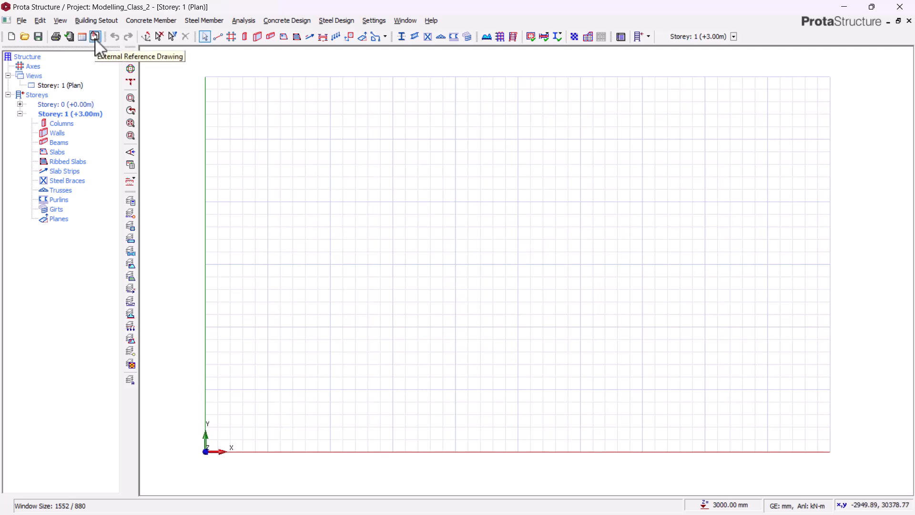
Load i_r ga.dxf as the external reference drawing in millimetres, with its text entities displayed
left_click(17, 22)
mouse_move(55, 138)
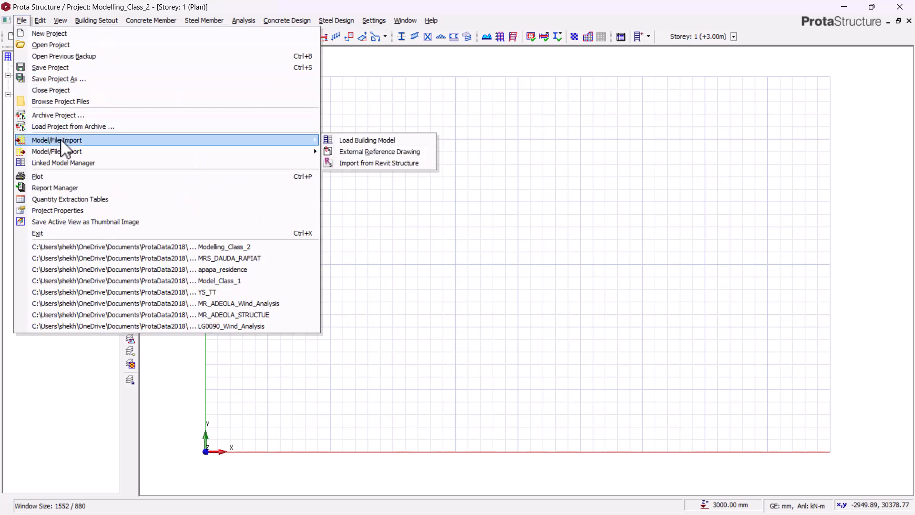
left_click(355, 152)
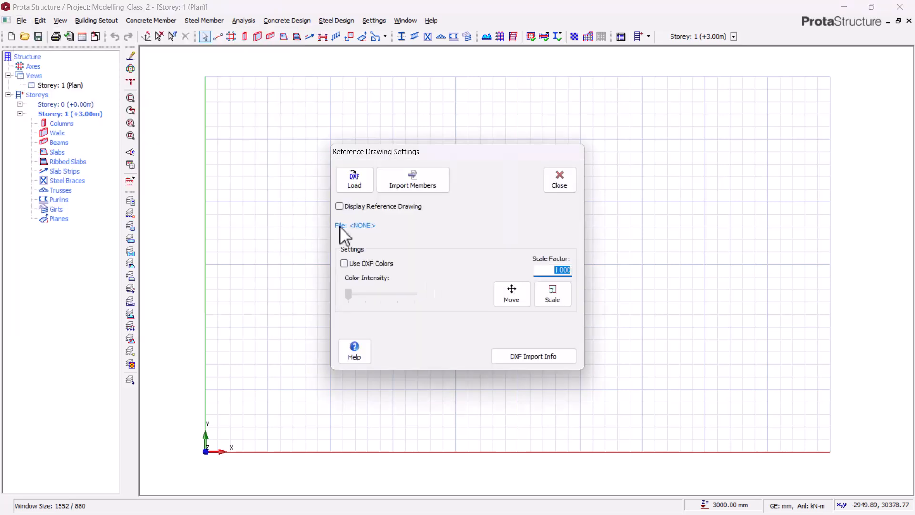
left_click(355, 180)
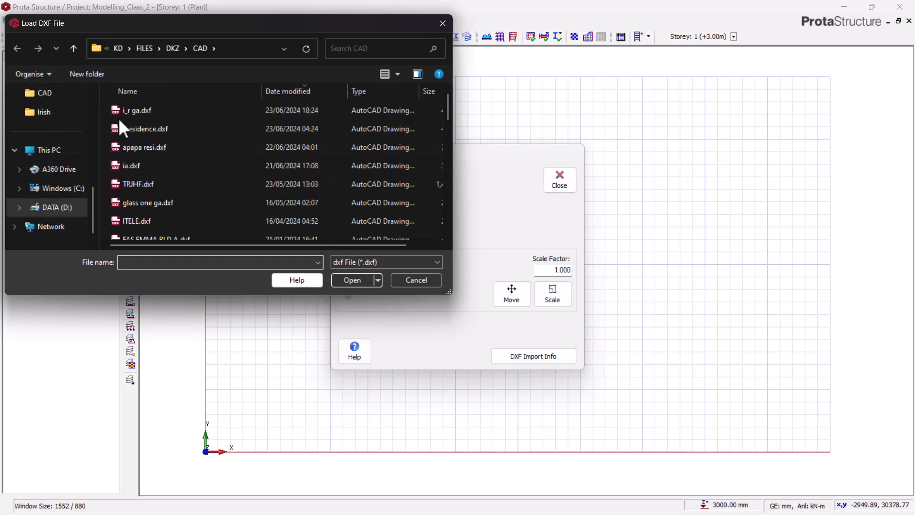
left_click(133, 112)
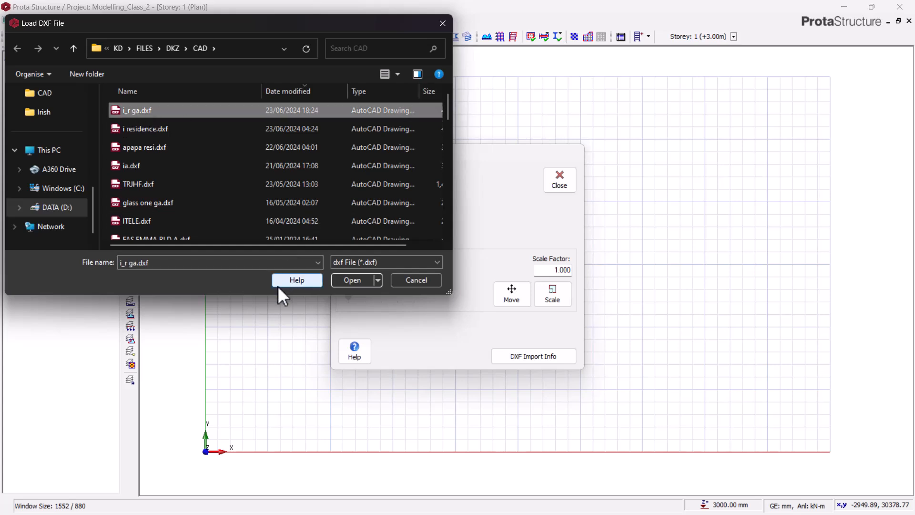
left_click(355, 282)
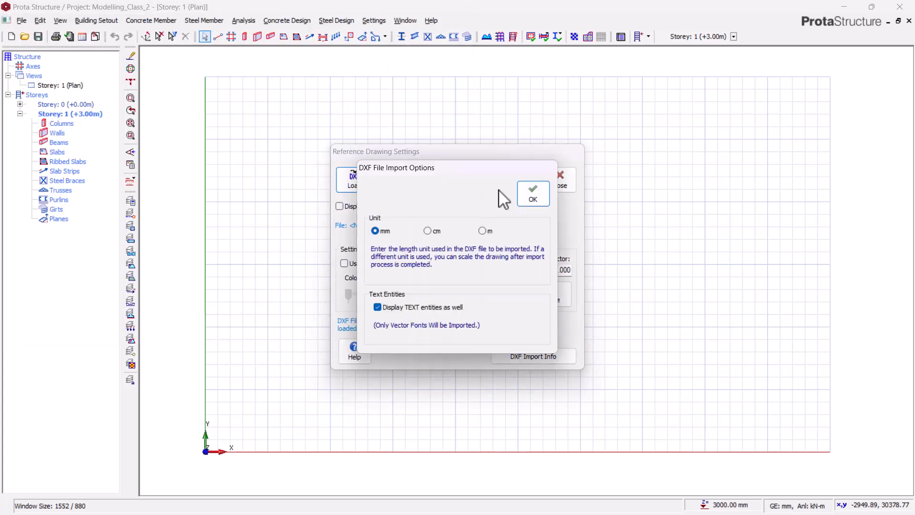
left_click(531, 196)
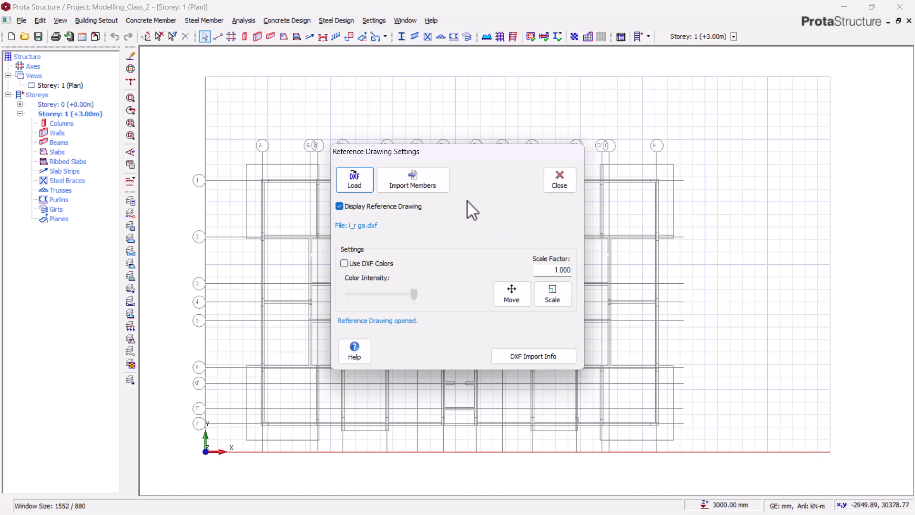
Open the member import options for the reference drawing and enable the import of axes
left_click(420, 185)
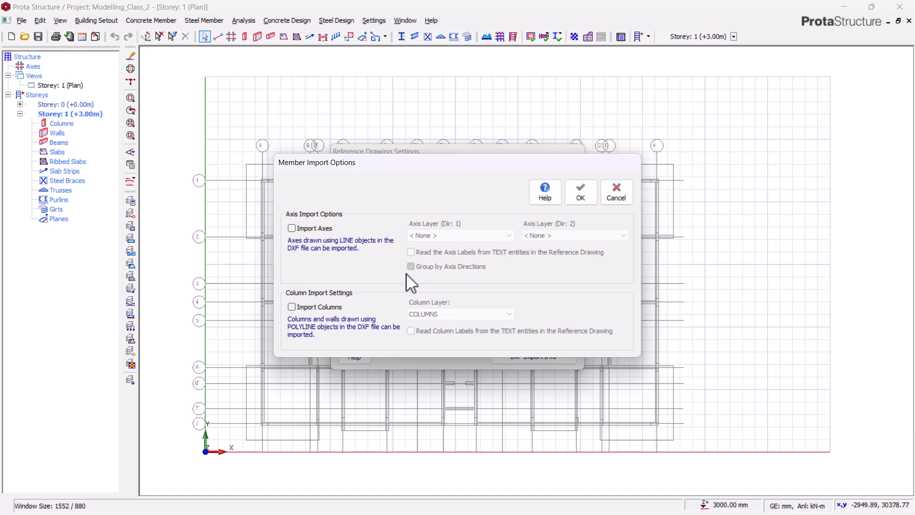
left_click(297, 227)
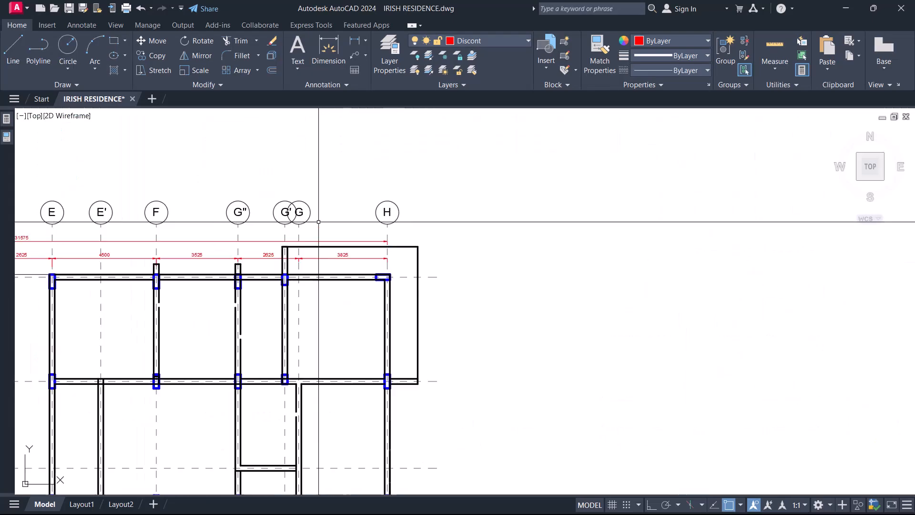
Switch to AutoCAD and check which layer holds the grid H axis line on the ground floor structural layout
scroll(327, 218, "up", 6)
scroll(419, 255, "down", 4)
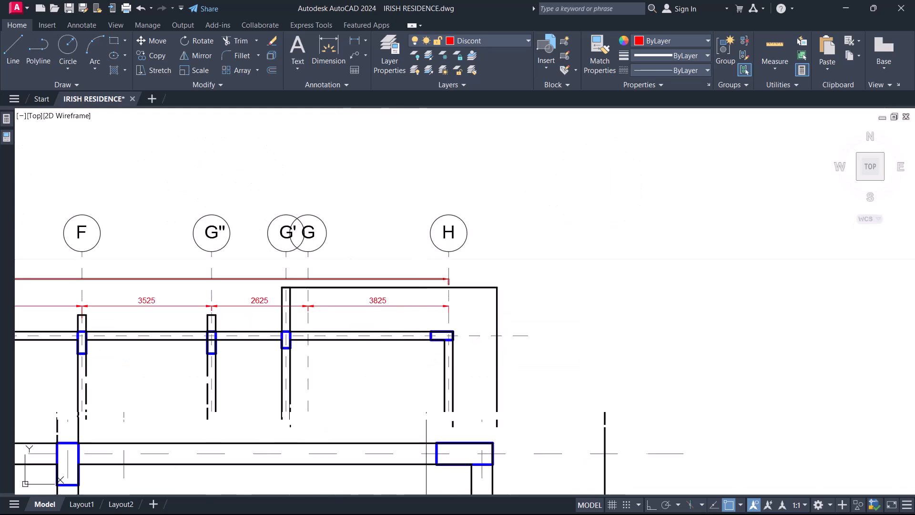
scroll(598, 272, "up", 6)
scroll(577, 298, "down", 1)
left_click(578, 298)
left_click(474, 286)
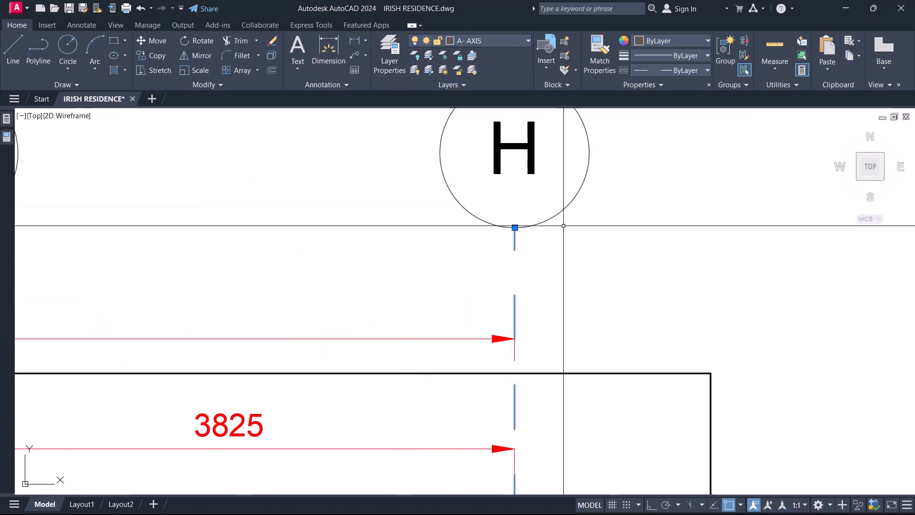
scroll(579, 236, "down", 3)
scroll(558, 246, "down", 5)
key("Escape")
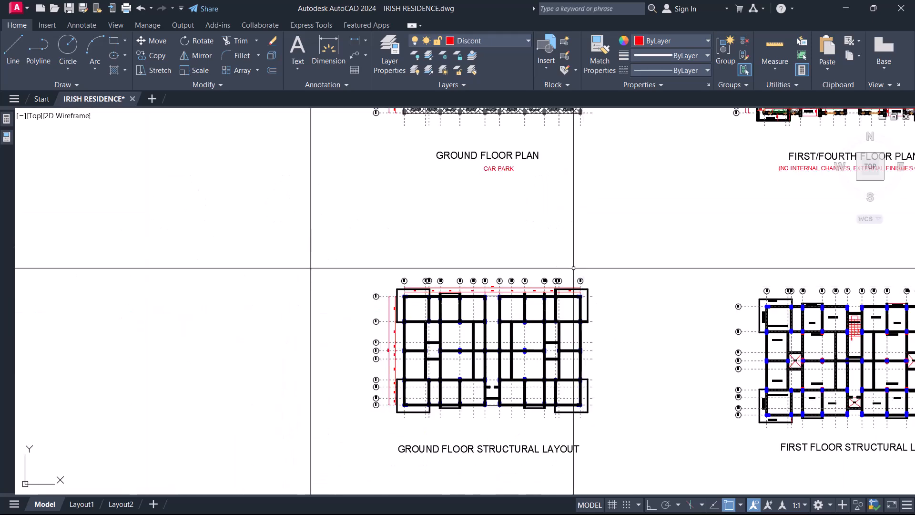
Check which layer holds the grid 1 axis line on the ground floor structural layout
scroll(381, 298, "up", 5)
scroll(381, 298, "up", 2)
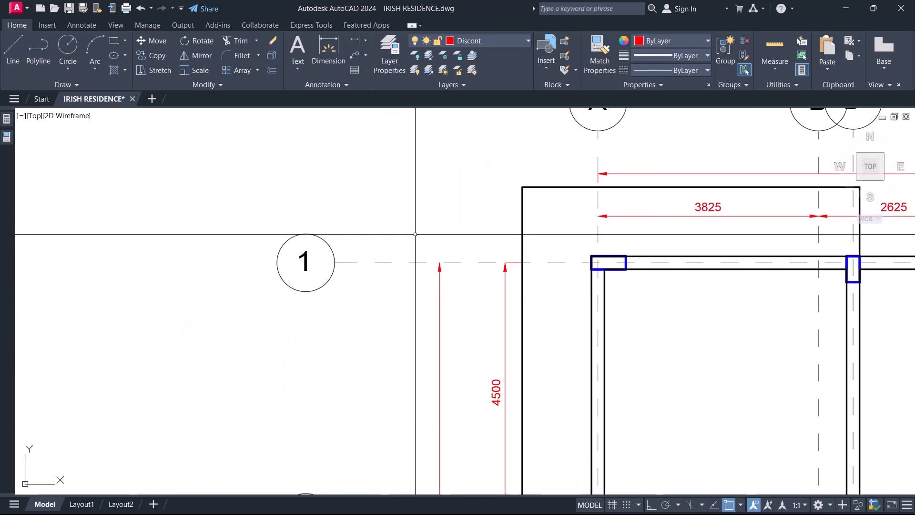
left_click(400, 262)
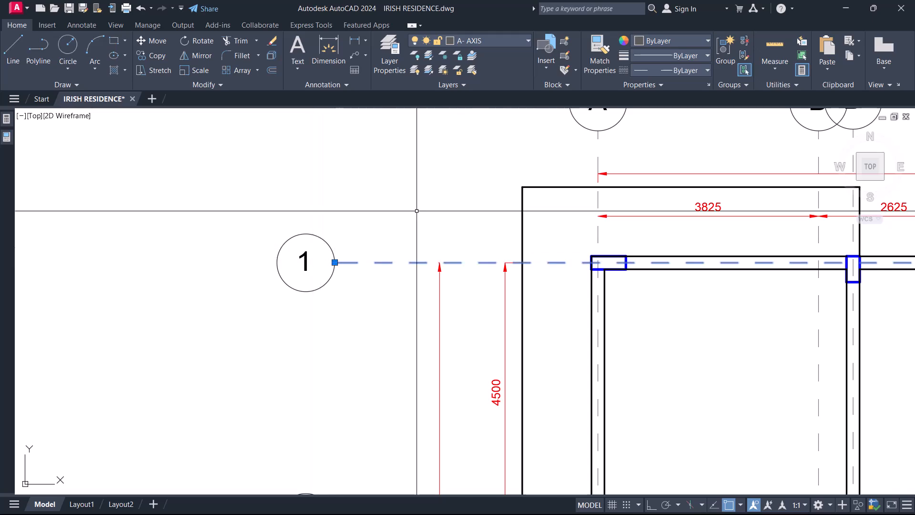
key("Escape")
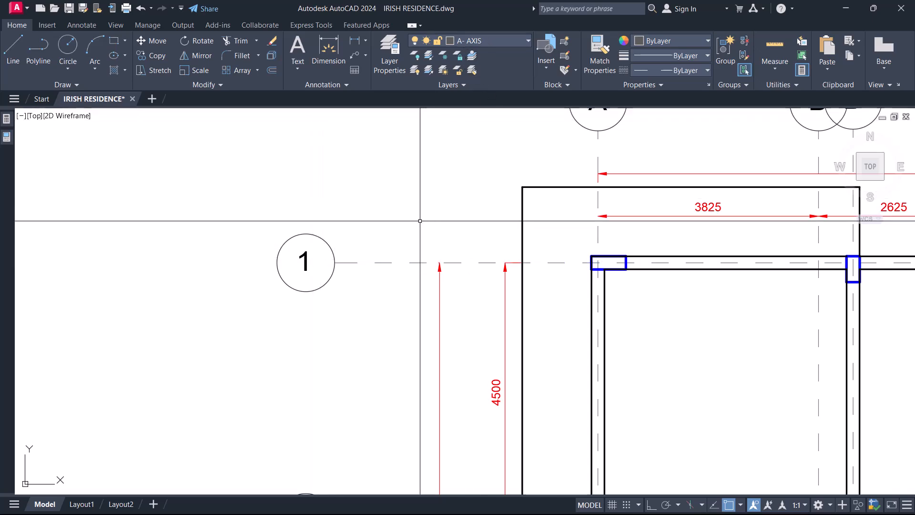
Check which layer holds a column outline on the ground floor structural layout
scroll(414, 219, "down", 5)
scroll(548, 255, "up", 5)
scroll(548, 255, "up", 4)
scroll(465, 255, "down", 3)
scroll(464, 254, "up", 4)
left_click(437, 208)
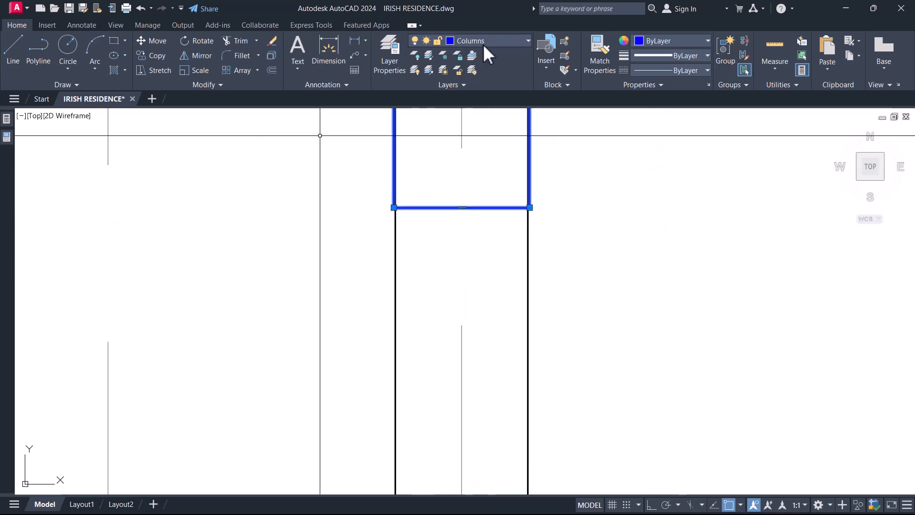
key("Escape")
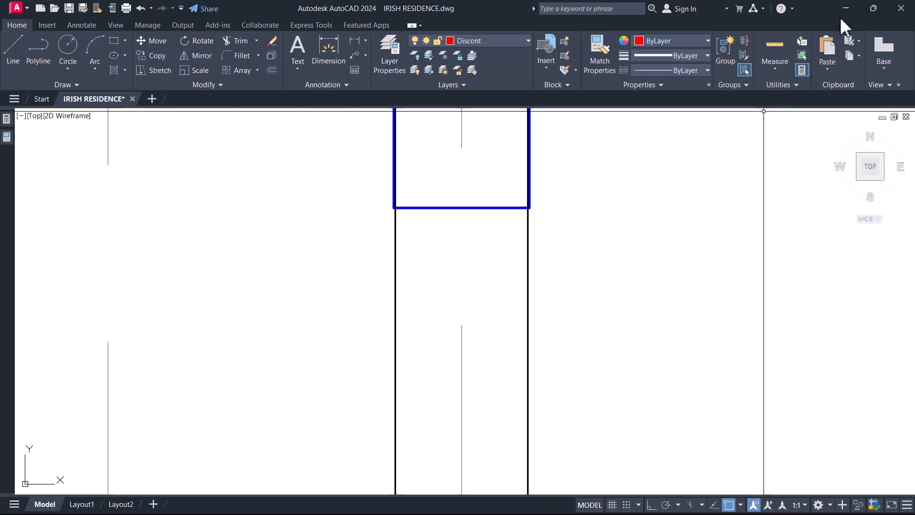
Return to ProtaStructure and set the axis layers for both directions 1 and 2 to A- AXIS
left_click(846, 8)
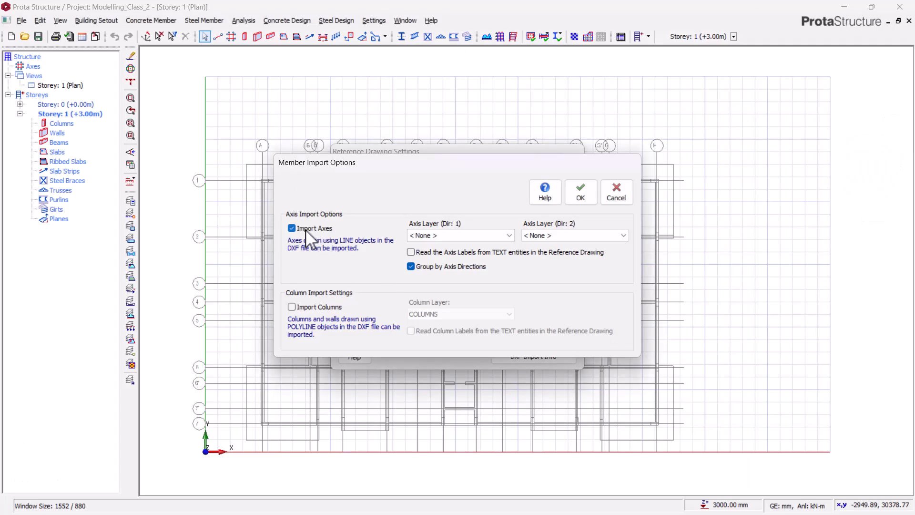
left_click(453, 236)
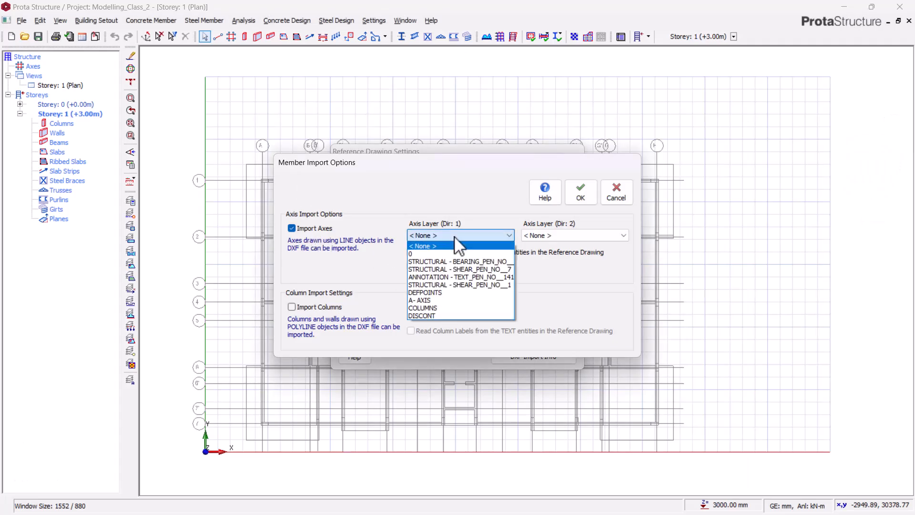
left_click(428, 298)
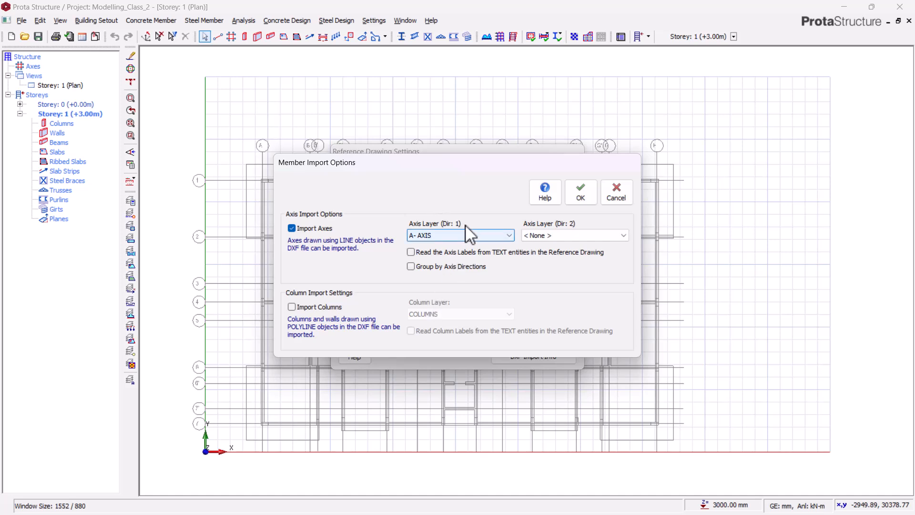
left_click(553, 235)
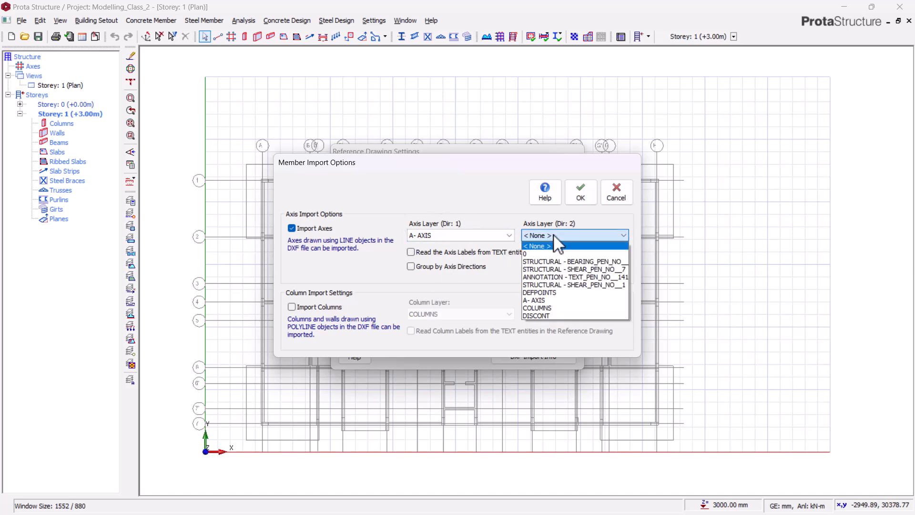
left_click(536, 301)
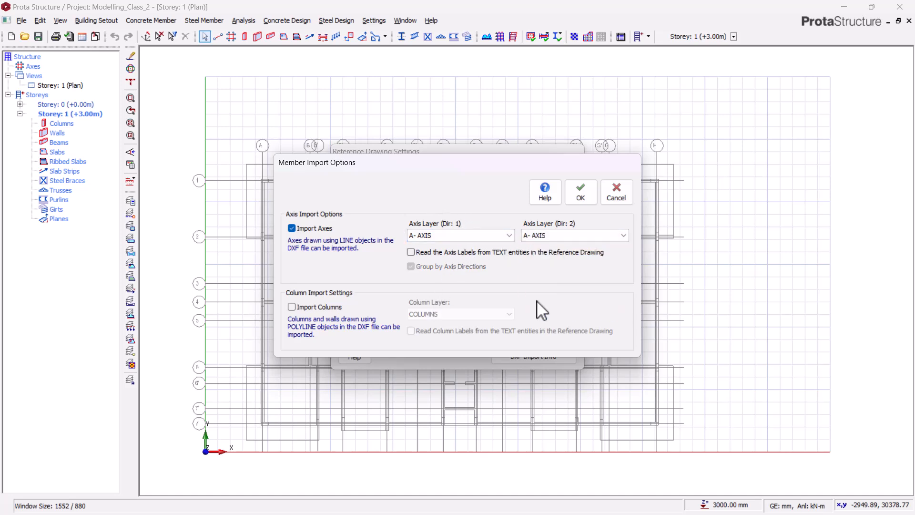
Enable column import from the COLUMNS layer, run the member import through the model check, and close the reference drawing settings
left_click(292, 307)
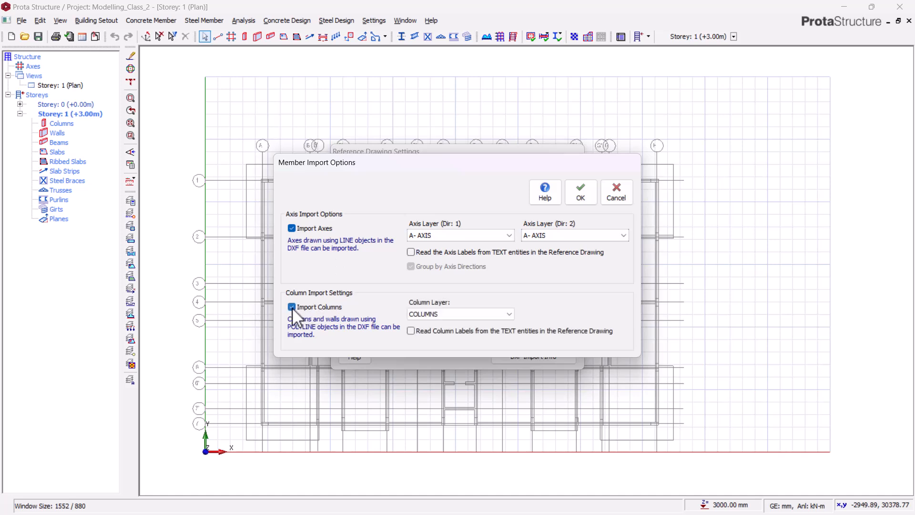
left_click(451, 315)
left_click(422, 388)
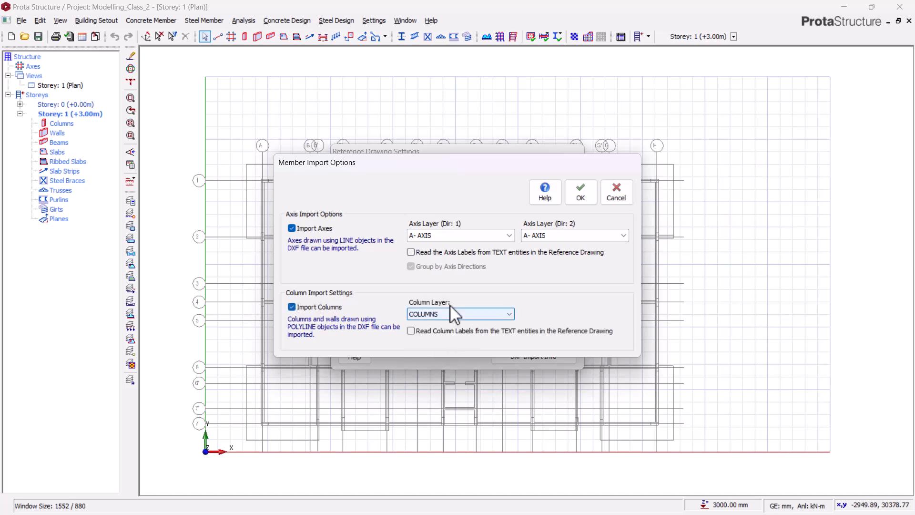
left_click(583, 193)
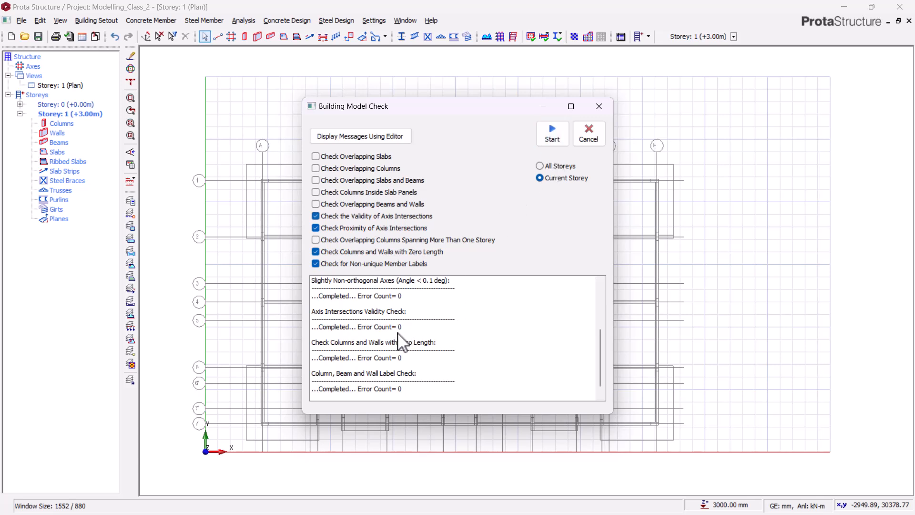
left_click(561, 138)
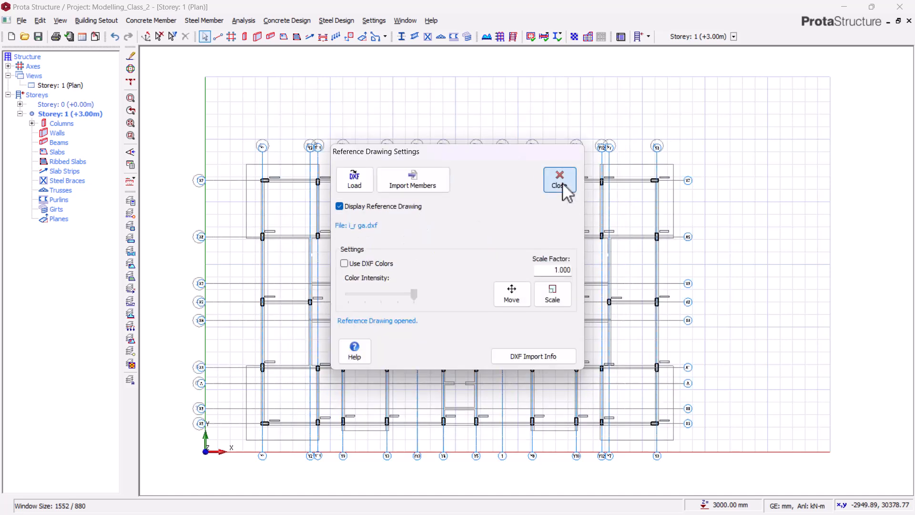
left_click(562, 180)
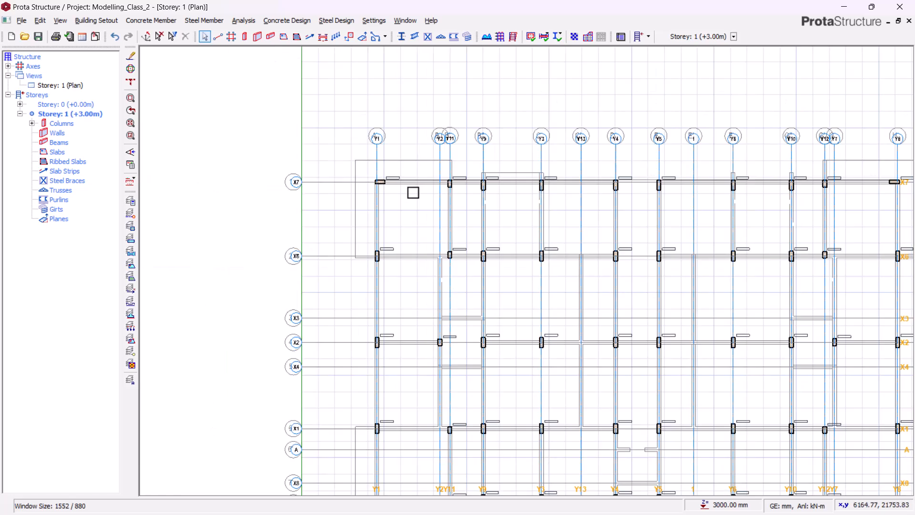
Inspect the imported axes and columns of Storey 1 in plan and in a 3D view
scroll(413, 193, "up", 3)
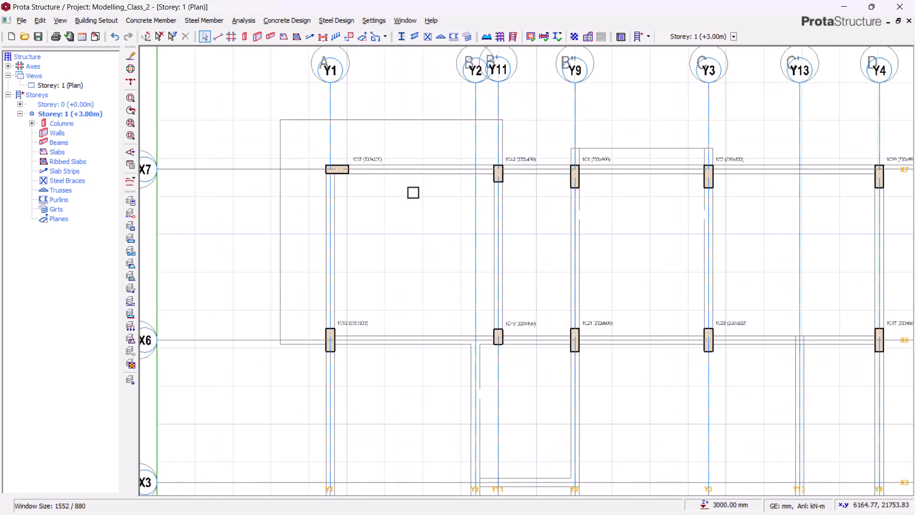
left_click(48, 85)
right_click(50, 85)
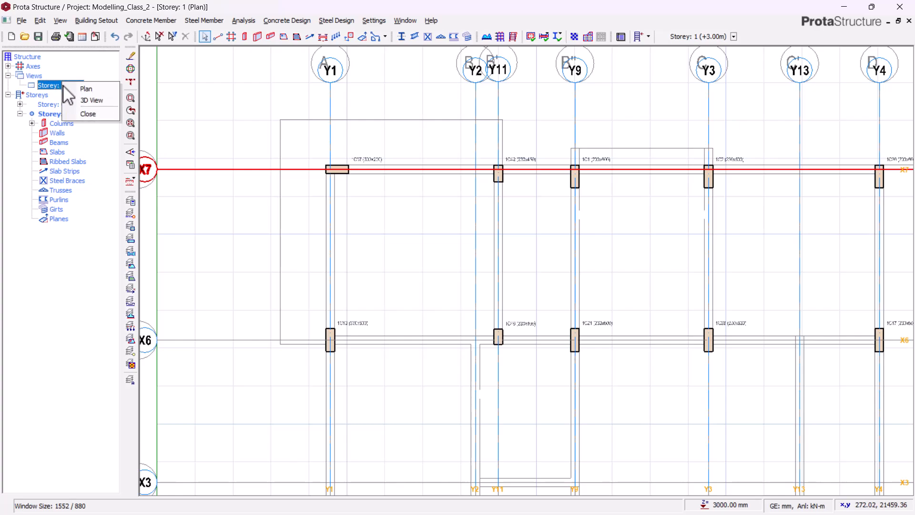
left_click(85, 101)
scroll(469, 151, "down", 3)
middle_click_drag(282, 280, 402, 333)
Return the Storey 1 view to plan and examine the imported columns against the reference drawing
left_click(68, 86)
right_click(68, 85)
left_click(110, 95)
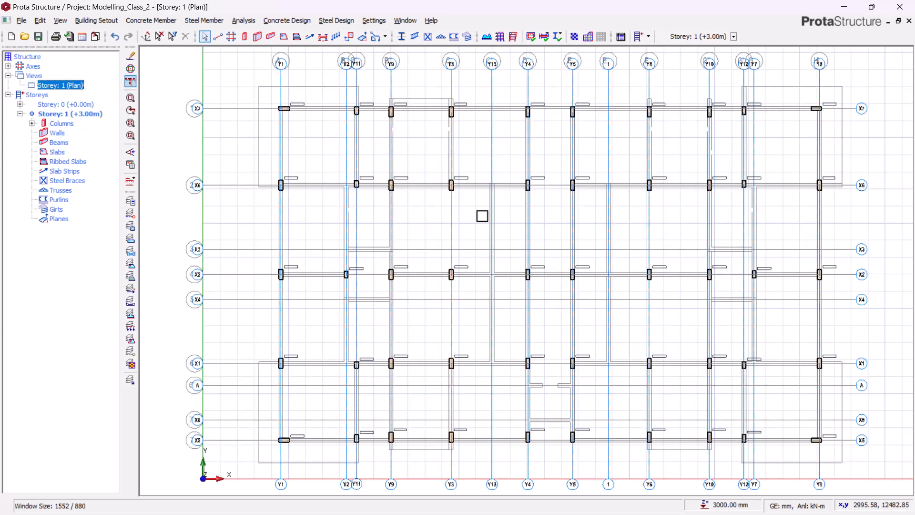
scroll(482, 214, "down", 3)
scroll(425, 264, "up", 1)
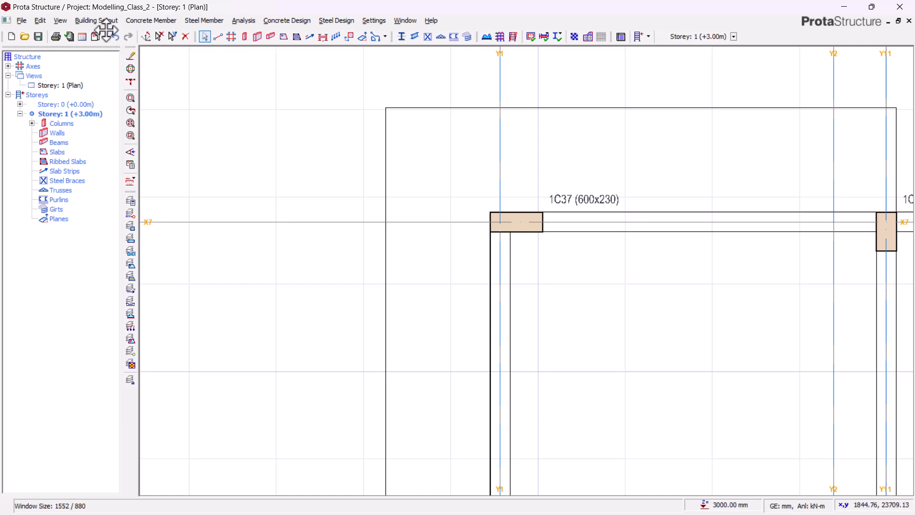
Start a concrete wall with 250 mm thickness, zero eccentricity and 125 mm extensions at both the I and J ends
left_click(149, 20)
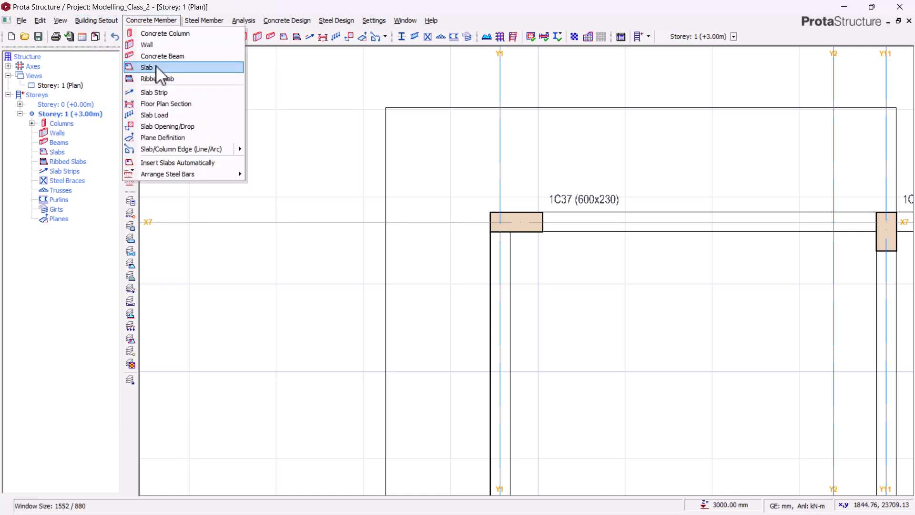
left_click(145, 47)
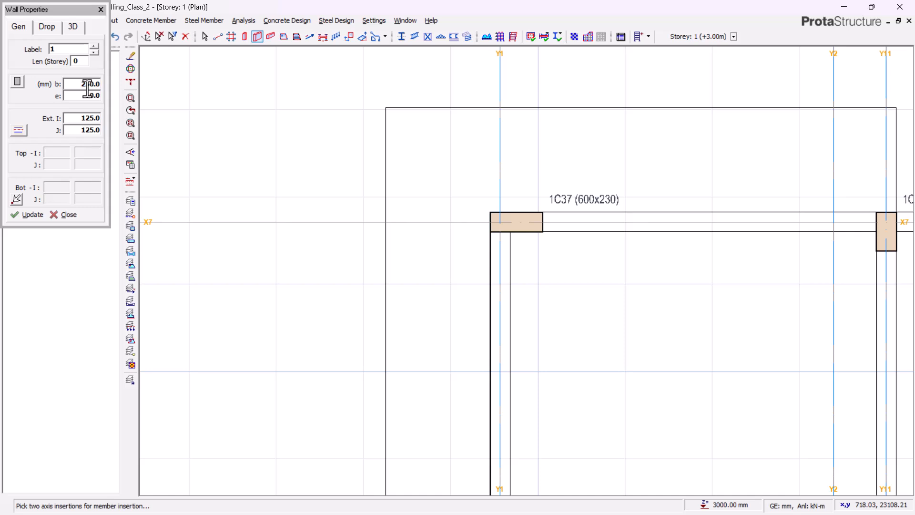
left_click(19, 132)
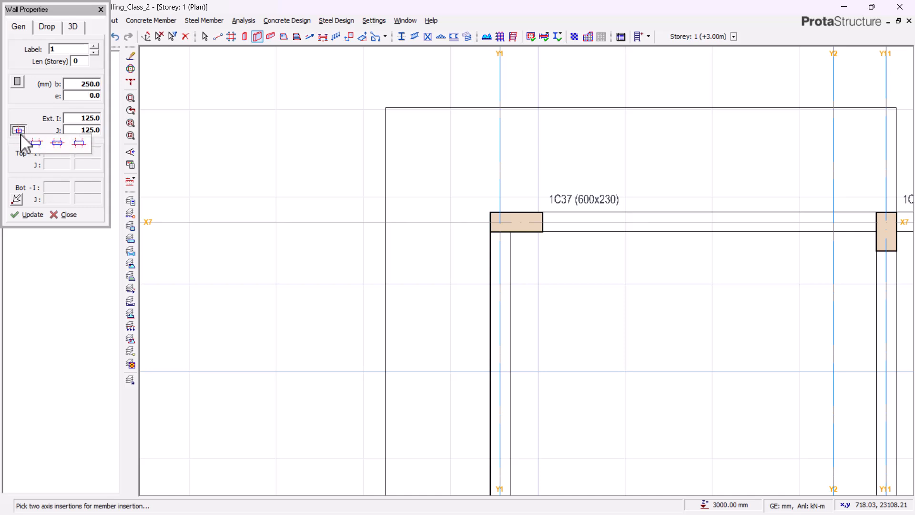
left_click(58, 143)
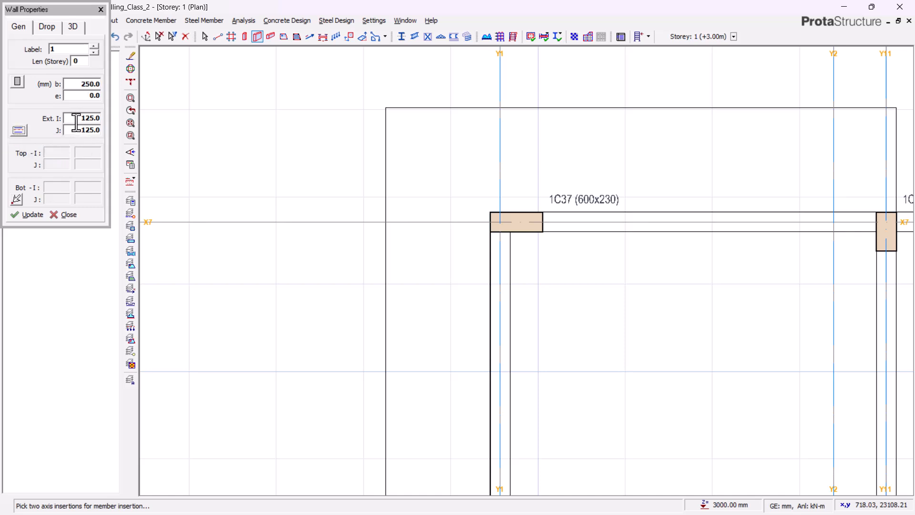
double_click(83, 119)
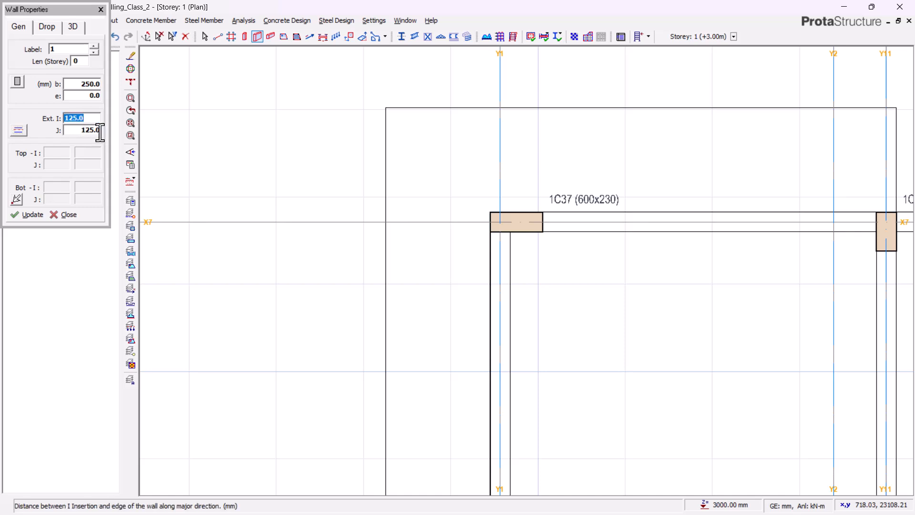
key("Tab")
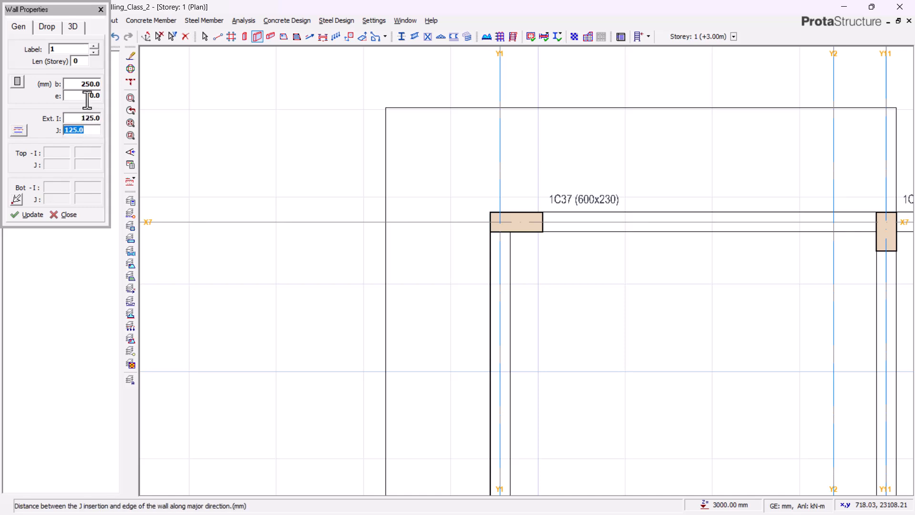
double_click(85, 117)
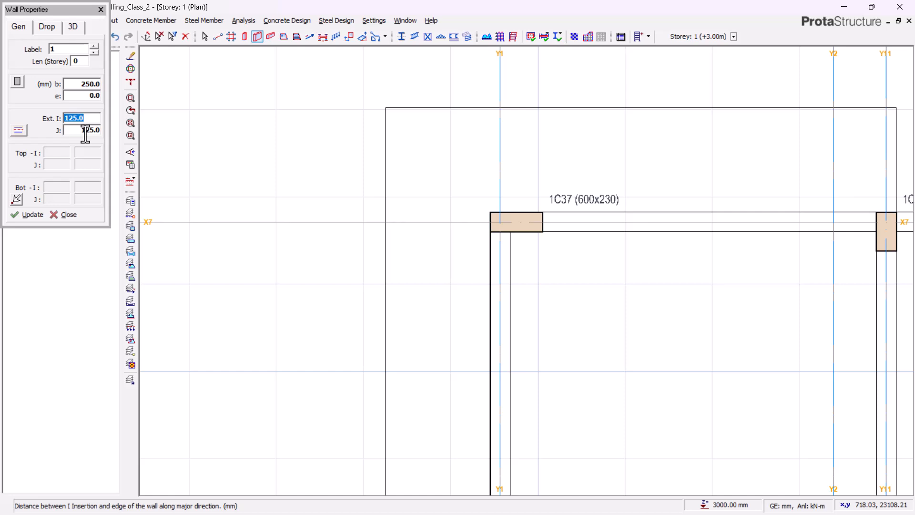
Place three connected walls along Y4 from A to X8, along X8 to Y5, and along Y5 back to A
scroll(374, 146, "down", 3)
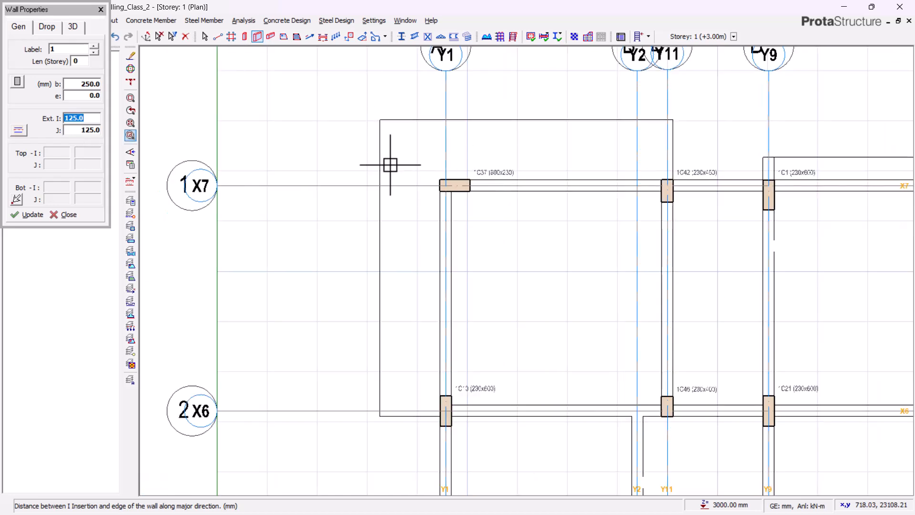
scroll(453, 200, "down", 4)
scroll(587, 379, "up", 5)
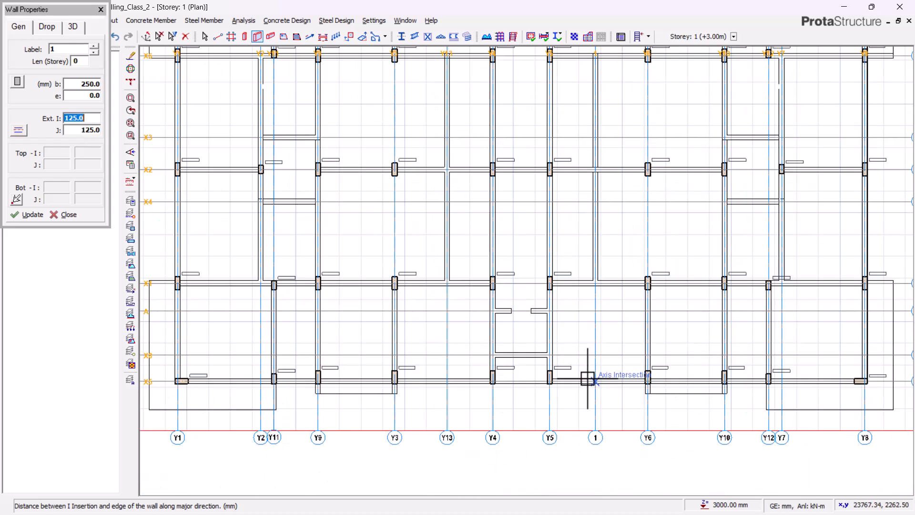
scroll(588, 379, "up", 2)
scroll(270, 173, "up", 2)
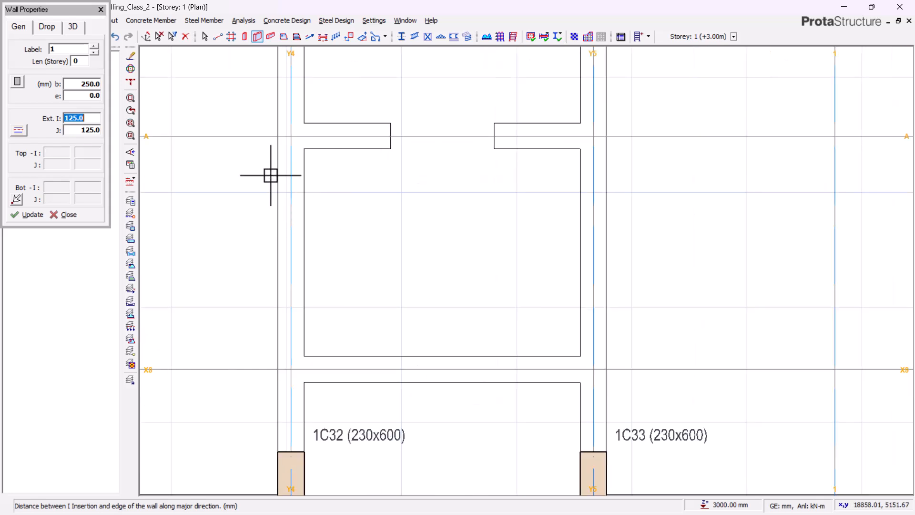
left_click(288, 142)
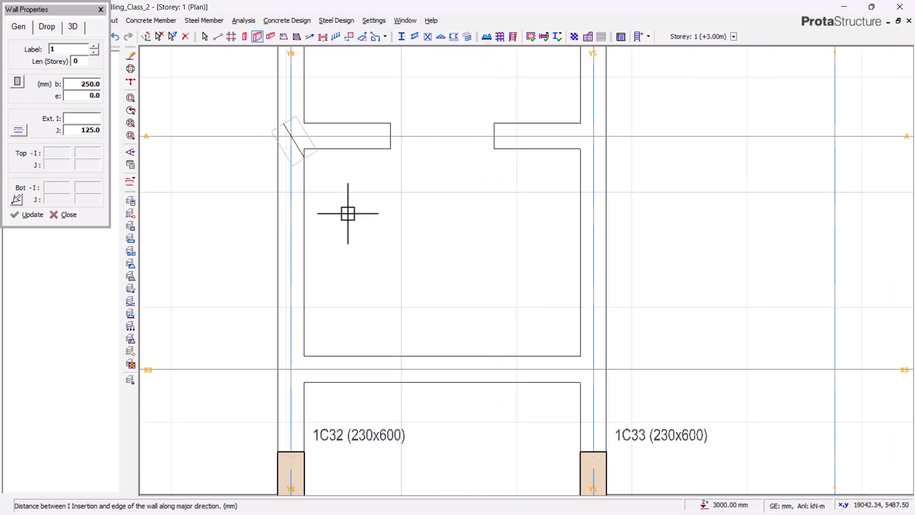
left_click(286, 369)
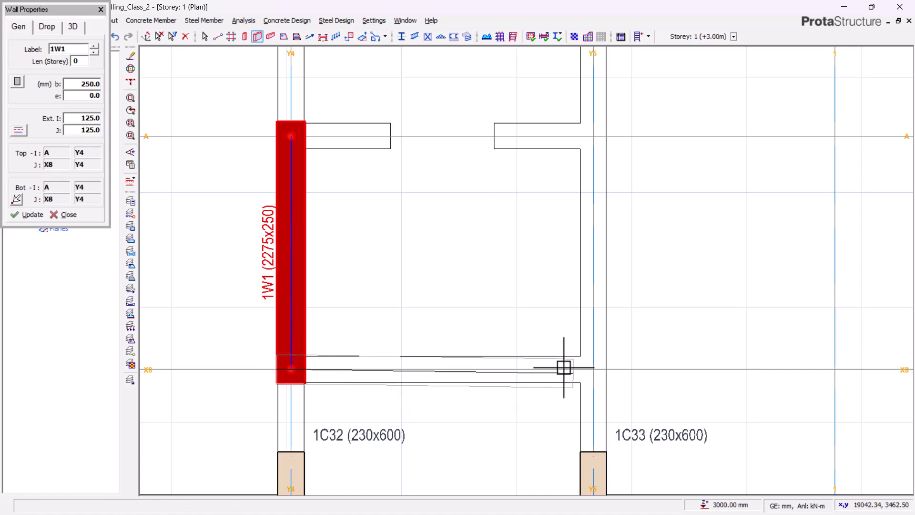
left_click(593, 370)
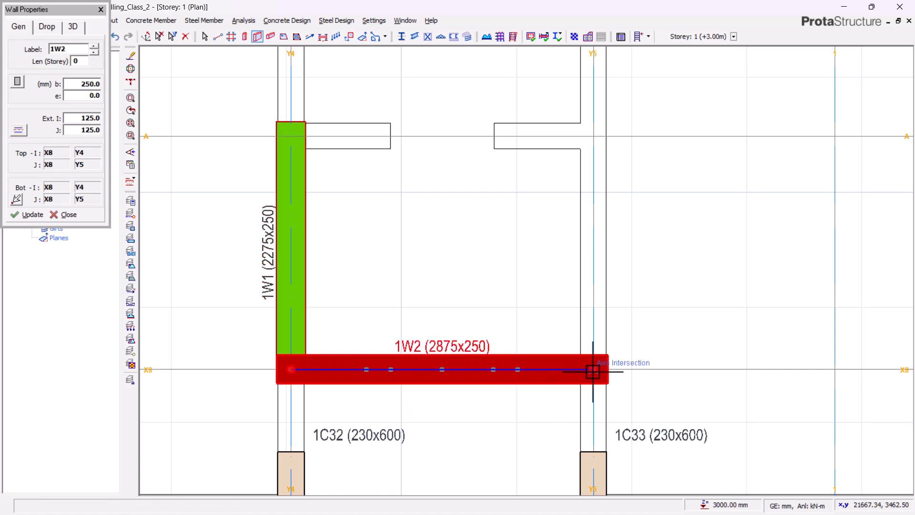
left_click(594, 136)
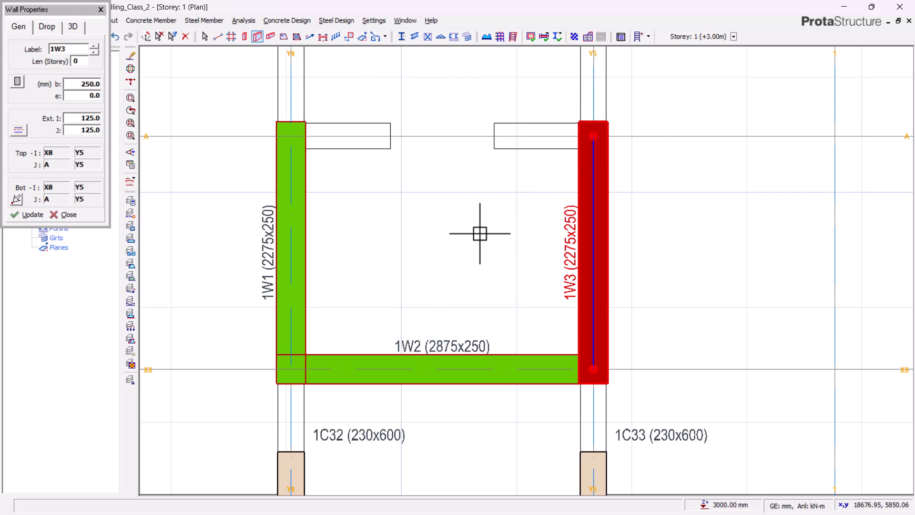
scroll(427, 364, "down", 2)
scroll(365, 317, "up", 1)
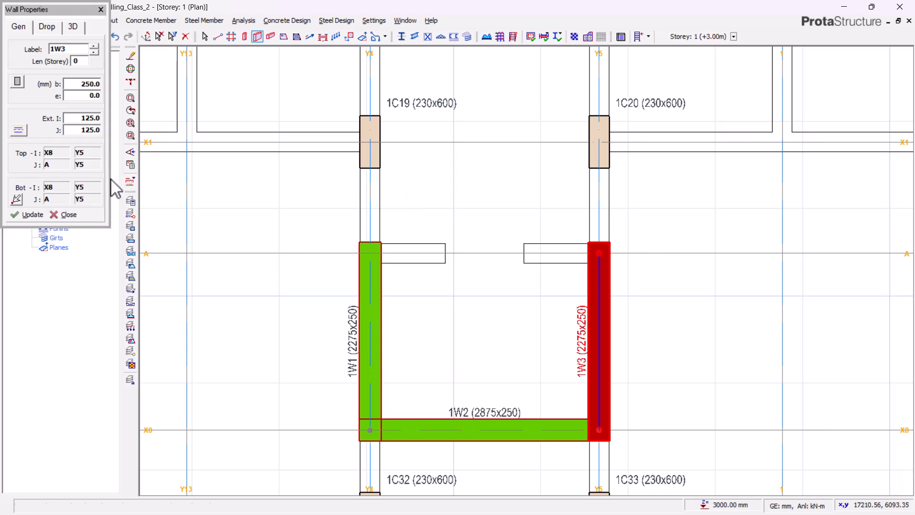
left_click(63, 215)
Show Storey 1 in 3D and orbit around the three walls to inspect them among the columns
left_click(60, 85)
right_click(62, 86)
left_click(90, 105)
left_click_drag(394, 280, 492, 303)
middle_click_drag(492, 304, 510, 302)
scroll(593, 194, "up", 5)
scroll(595, 186, "down", 1)
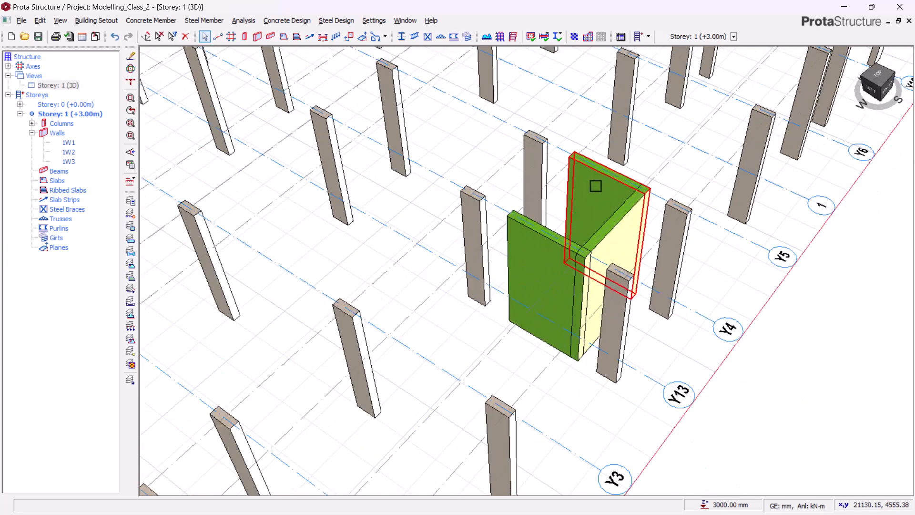
Inspect the three walls among the columns from other angles in 3D and return the Storey 1 view to plan
scroll(596, 224, "down", 2)
middle_click_drag(732, 326, 614, 305)
scroll(609, 276, "down", 3)
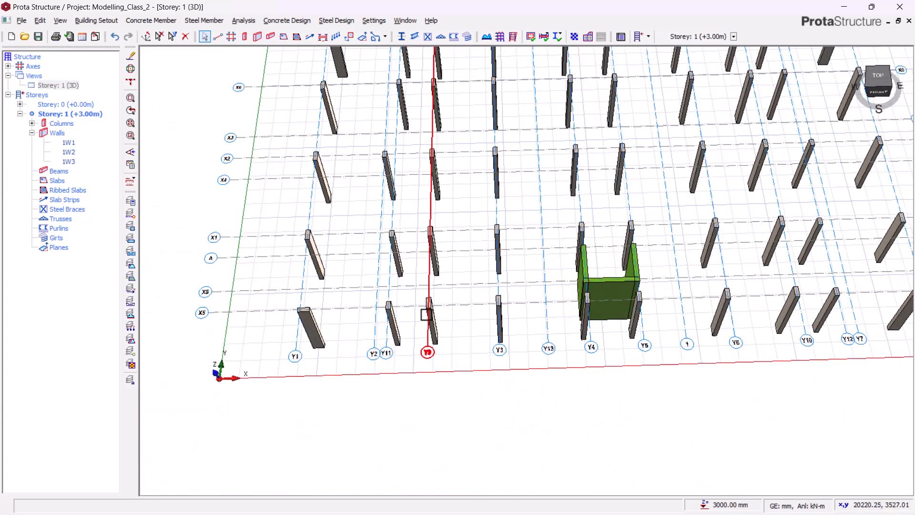
middle_click_drag(426, 314, 454, 319)
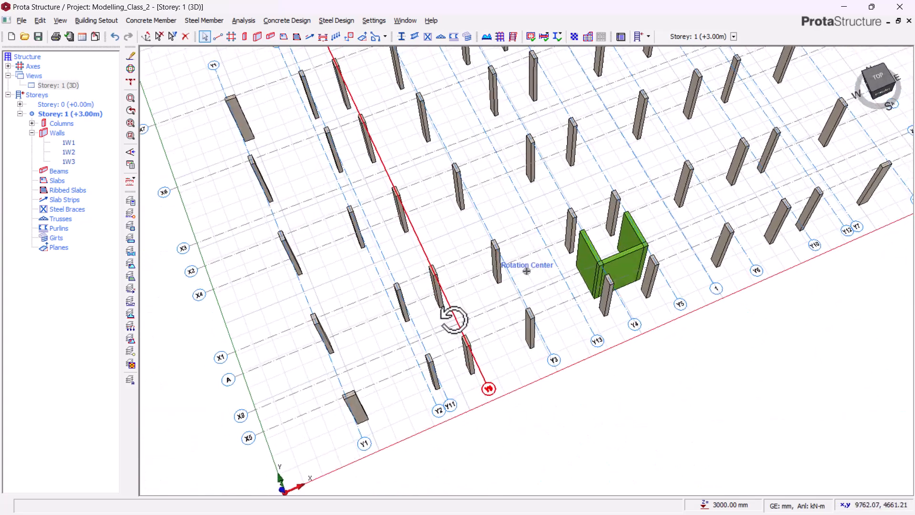
left_click(73, 86)
right_click(72, 86)
left_click(96, 91)
Examine the sizes and properties of the columns along axes X7 and X6 between Y1 and Y9 against the beam outlines
scroll(333, 210, "down", 1)
scroll(318, 186, "up", 3)
scroll(320, 146, "up", 2)
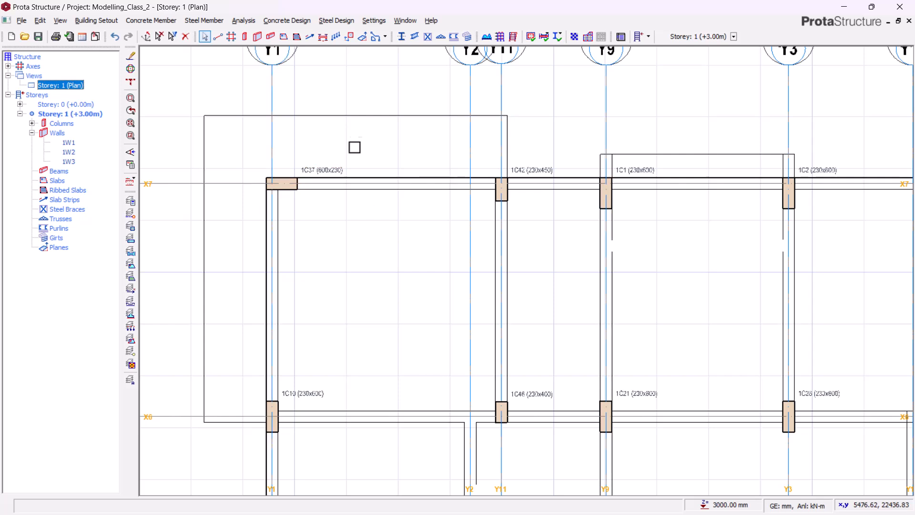
scroll(348, 155, "up", 2)
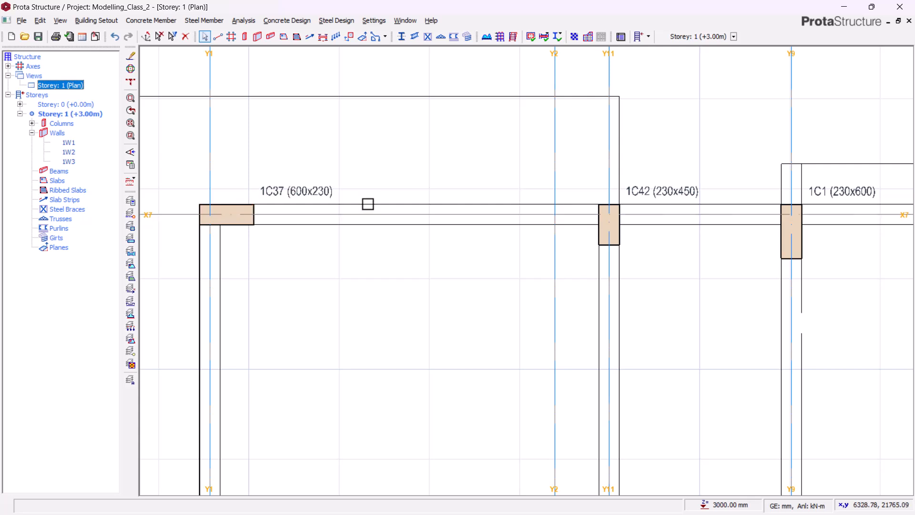
scroll(368, 203, "down", 3)
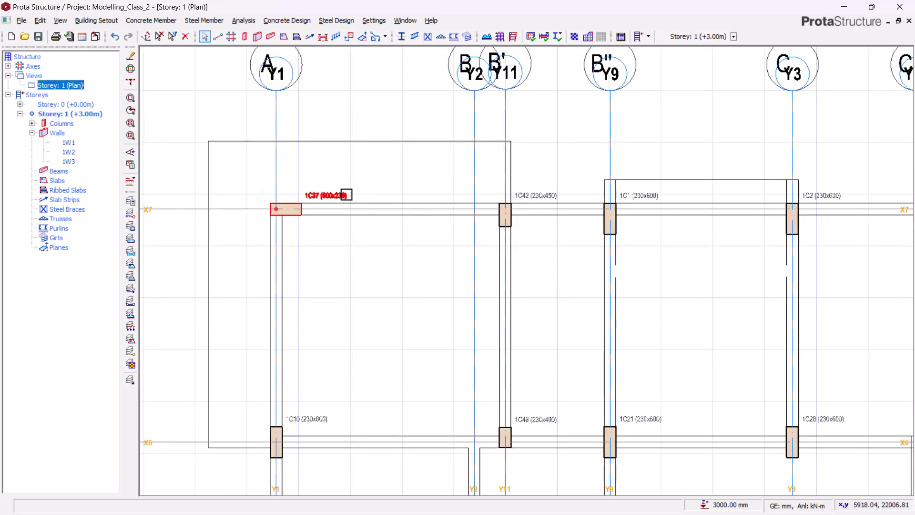
mouse_move(347, 195)
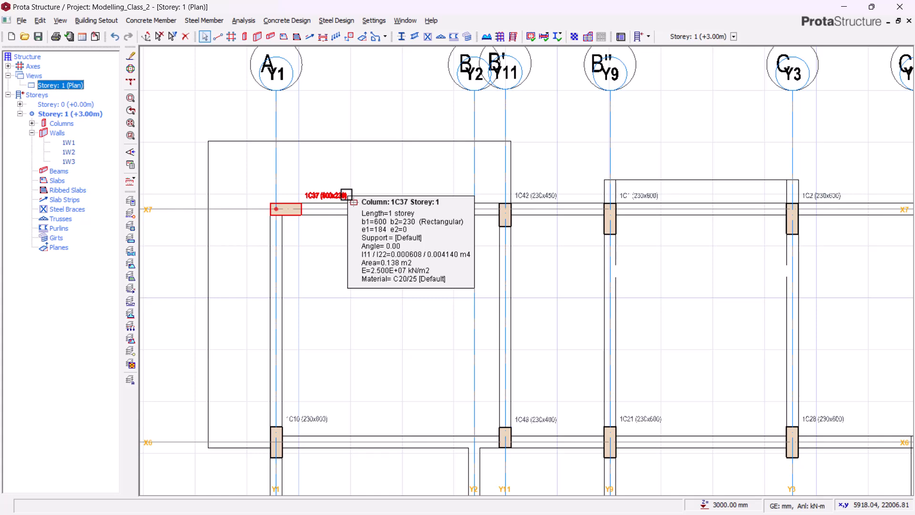
scroll(409, 178, "up", 3)
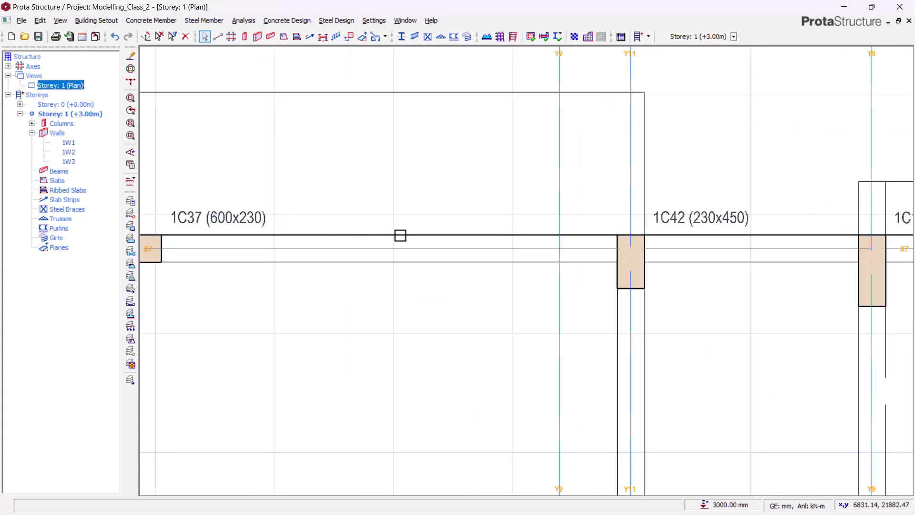
scroll(284, 219, "down", 2)
scroll(445, 143, "down", 3)
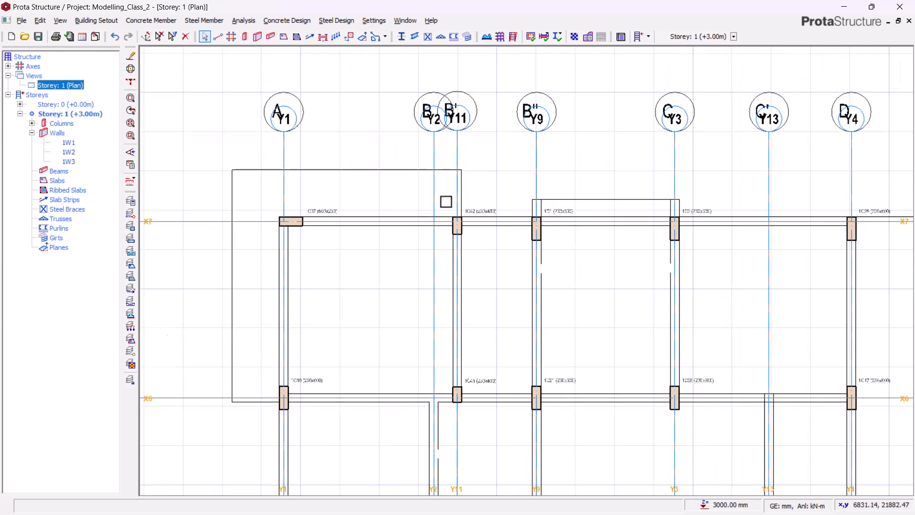
scroll(524, 361, "up", 3)
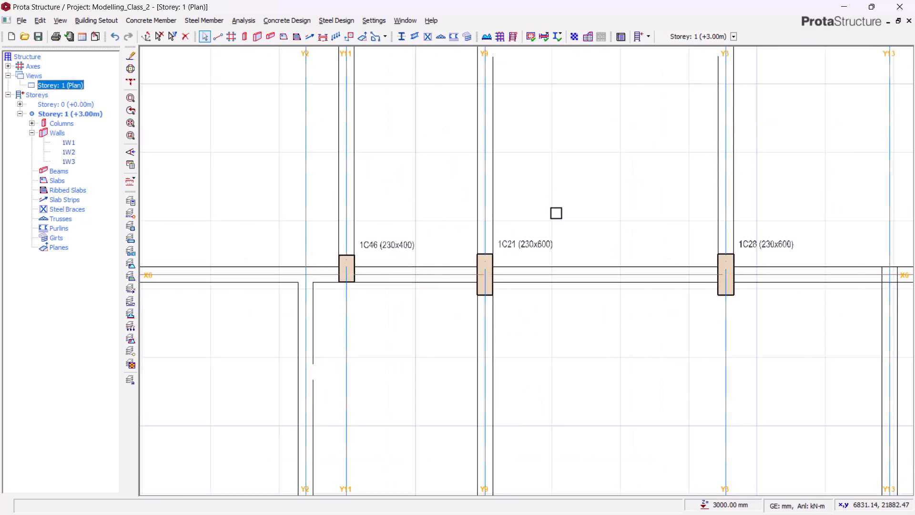
scroll(557, 204, "down", 2)
mouse_move(435, 243)
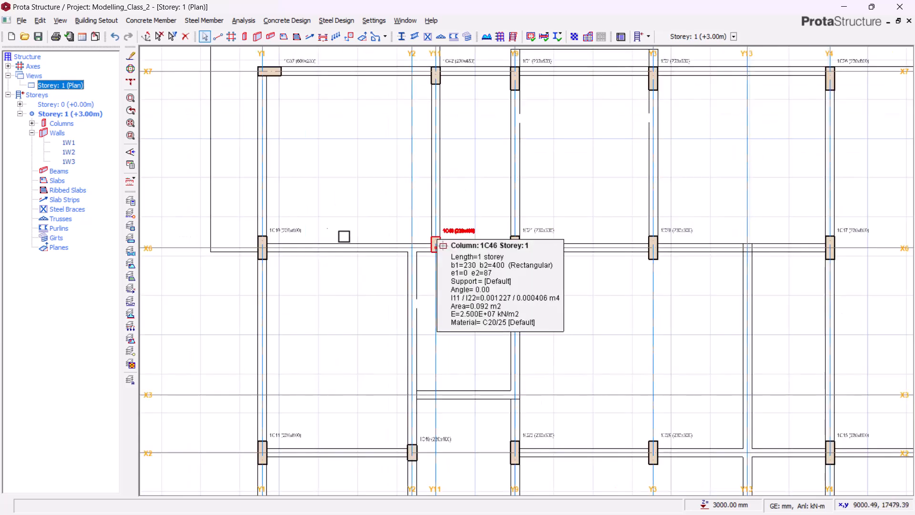
mouse_move(288, 233)
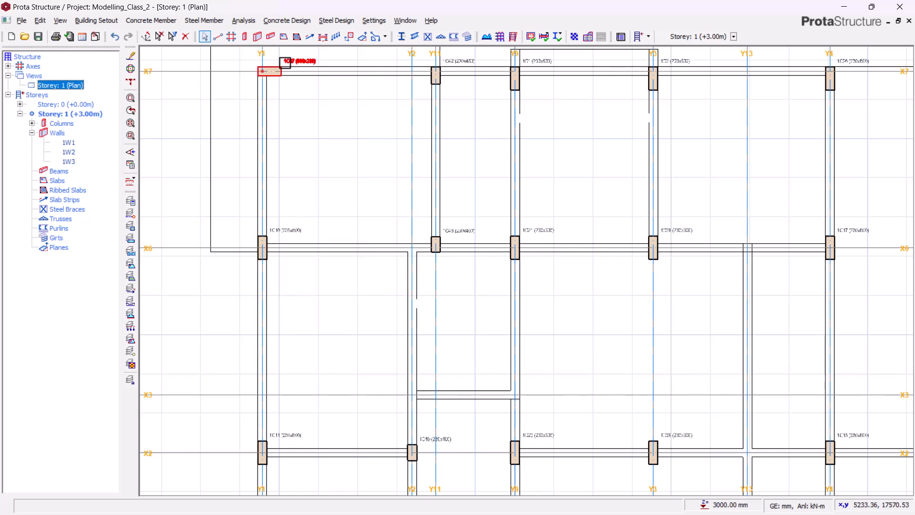
scroll(285, 62, "up", 3)
scroll(313, 212, "down", 2)
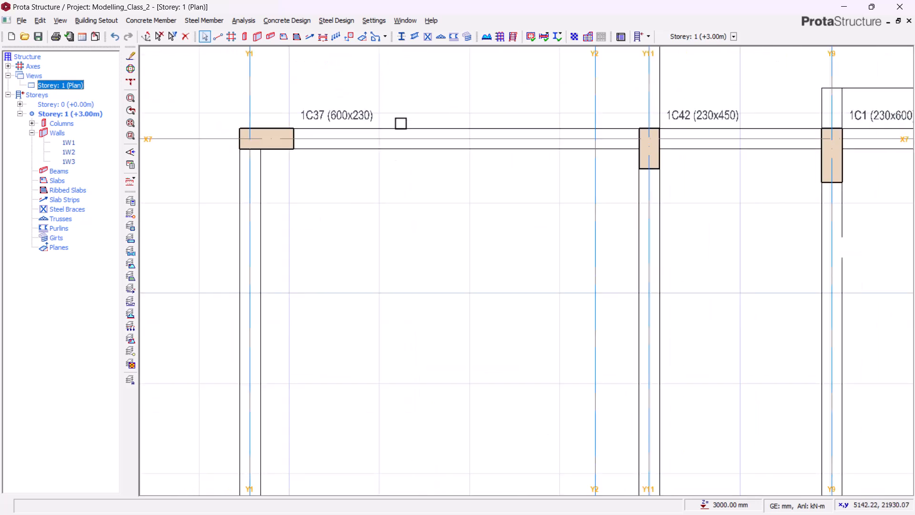
scroll(401, 123, "down", 1)
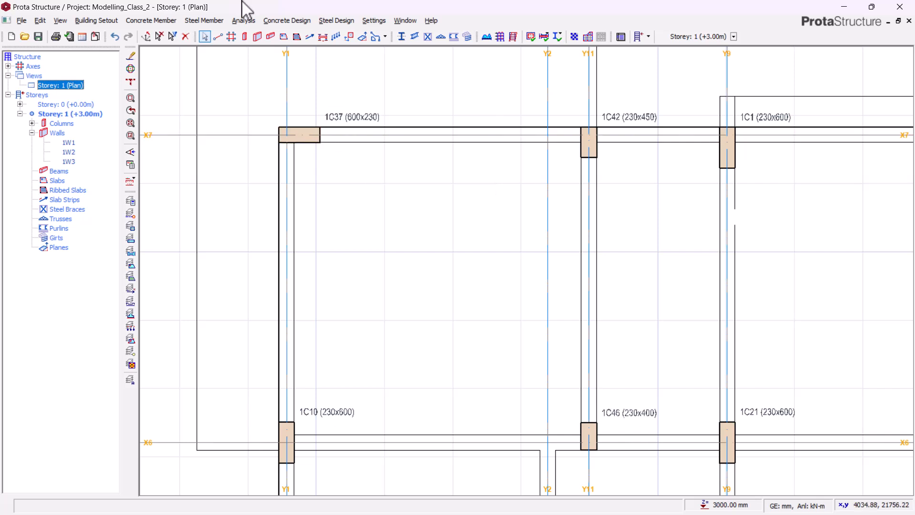
Start a concrete beam with 230 mm width, zero eccentricity, 600 mm height below the slab reference level and 0 above it
left_click(270, 37)
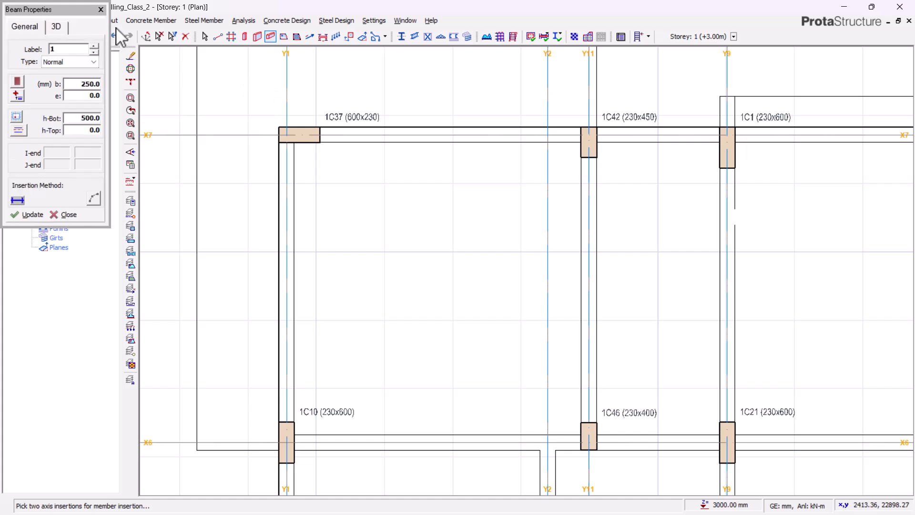
left_click(100, 10)
left_click(151, 20)
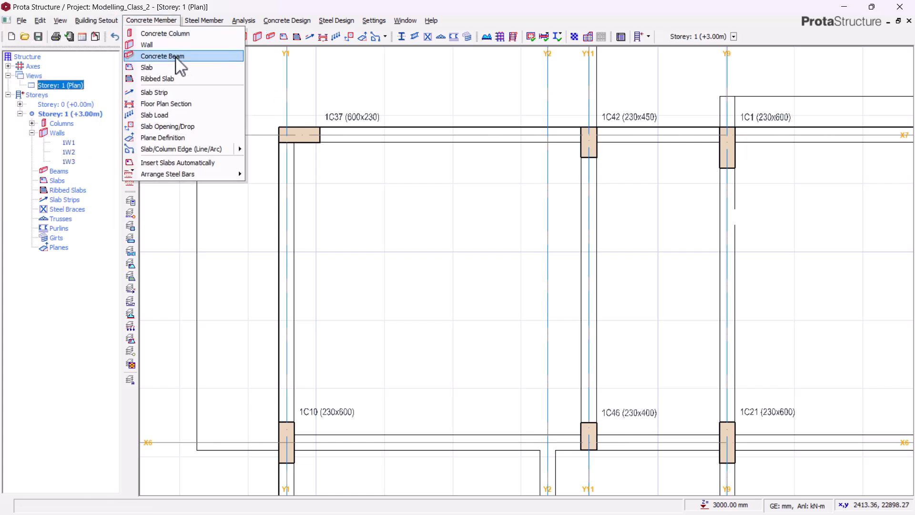
left_click(155, 57)
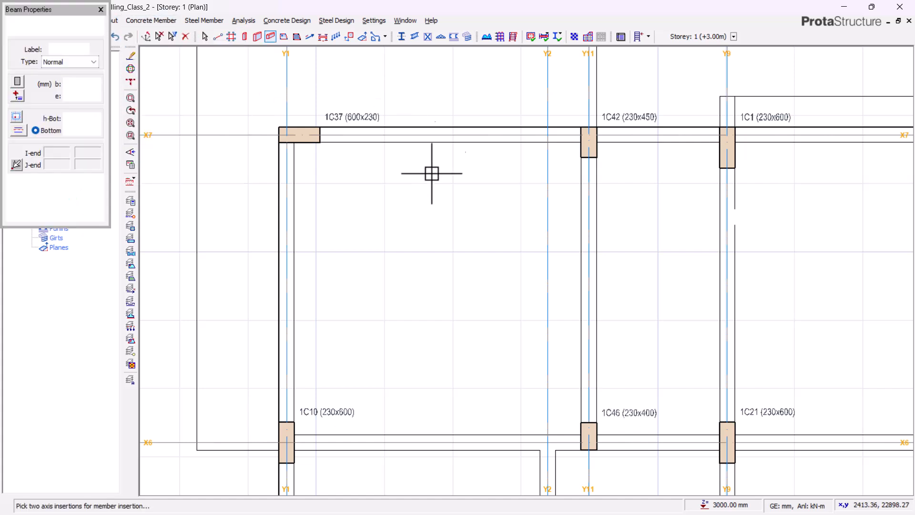
double_click(89, 84)
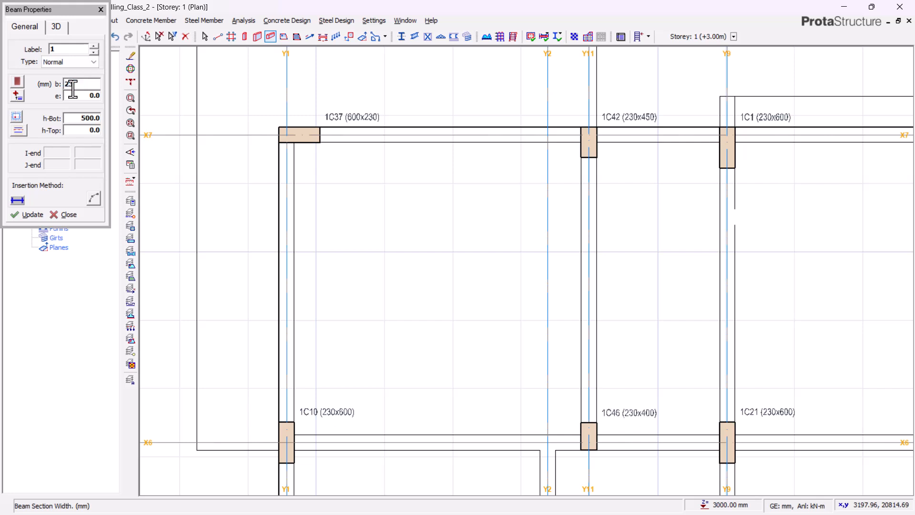
double_click(84, 119)
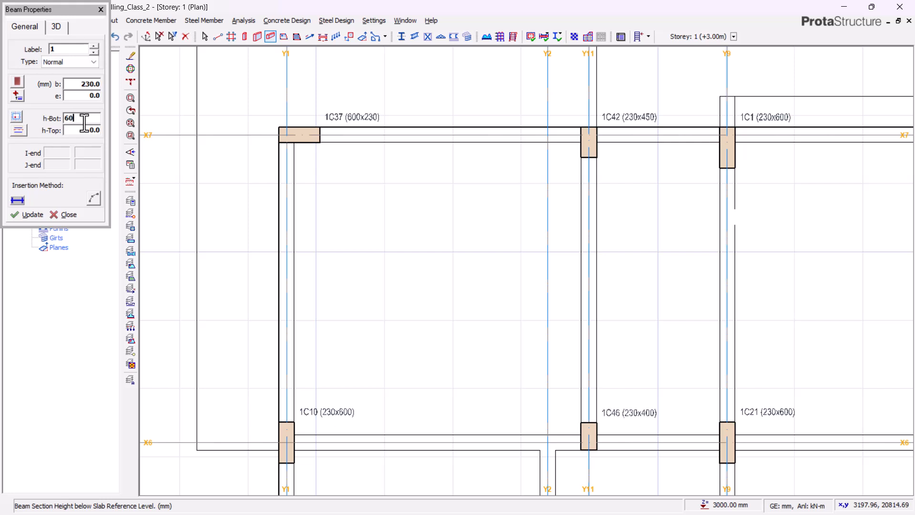
key("Tab")
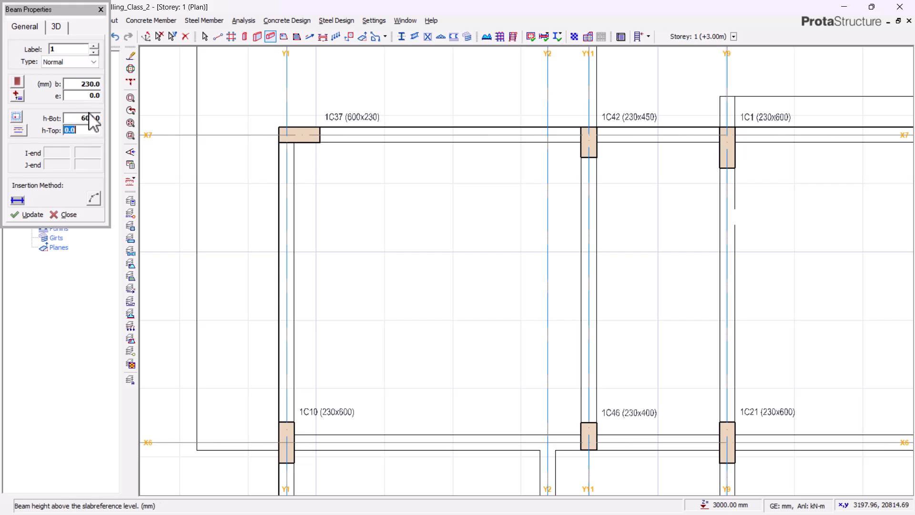
double_click(91, 117)
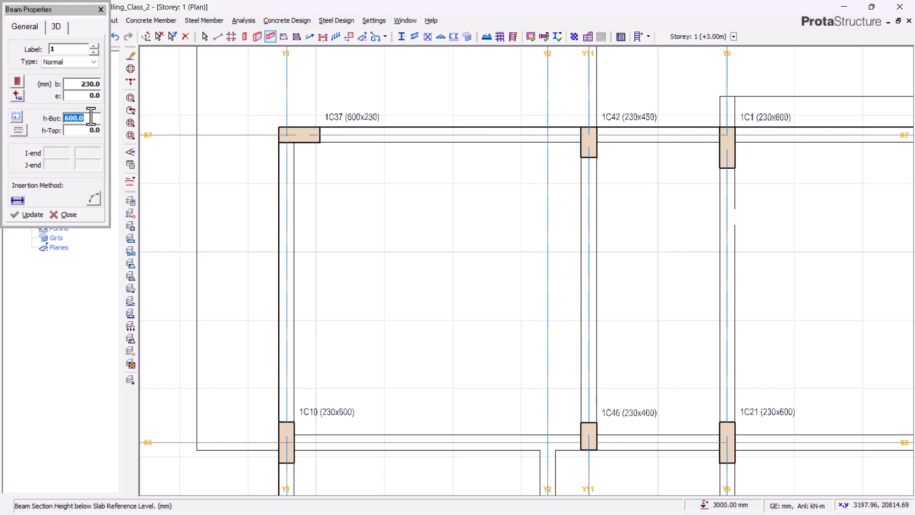
double_click(88, 132)
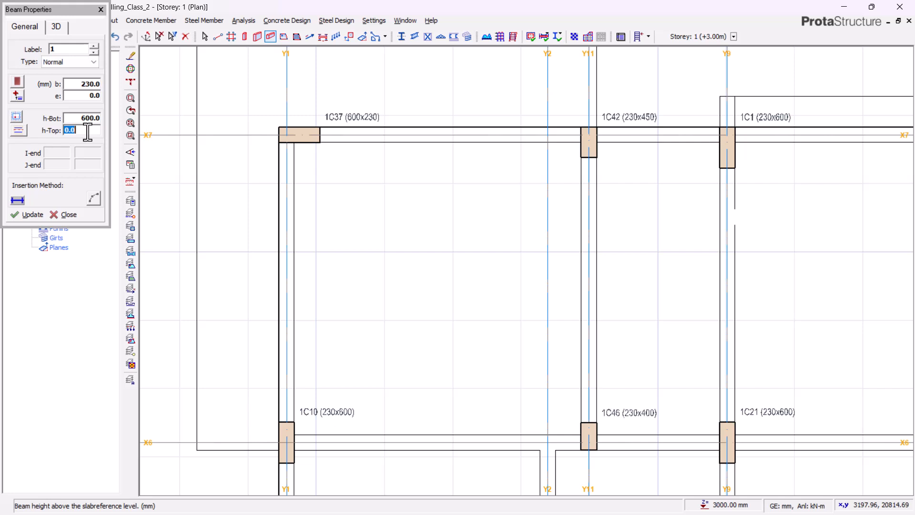
double_click(75, 84)
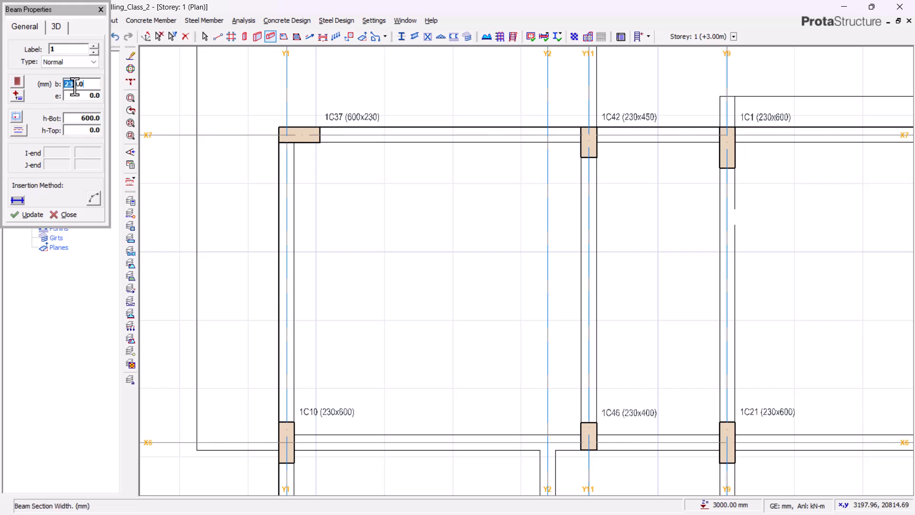
double_click(86, 119)
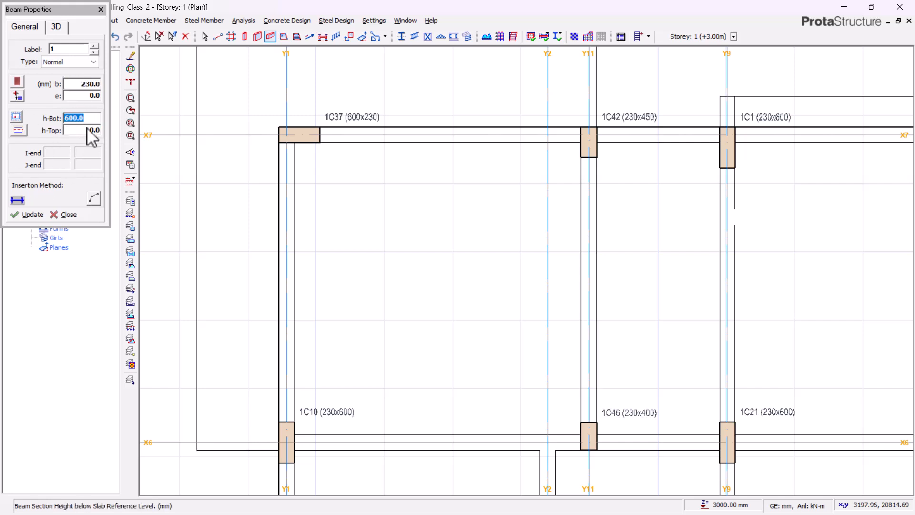
double_click(88, 131)
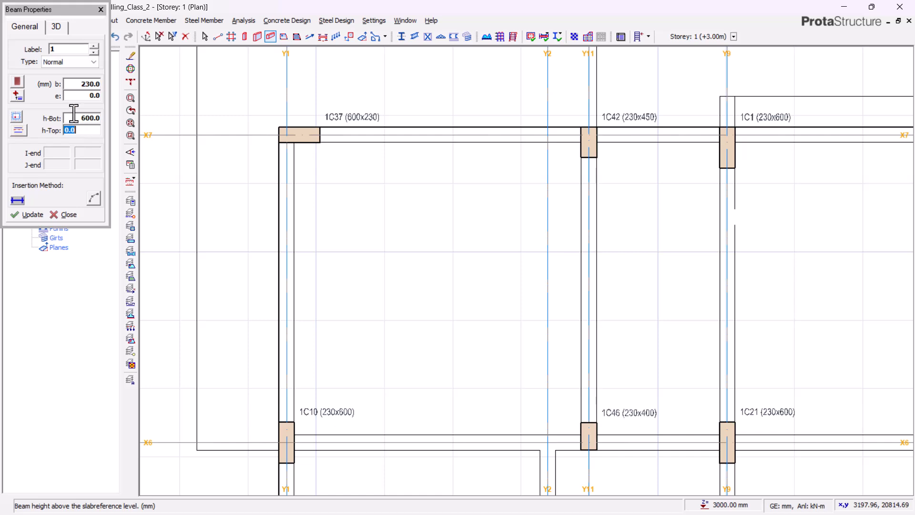
Examine the column insertion point at X7/Y1 and the overall beam layout of the Storey 1 plan
scroll(299, 104, "down", 2)
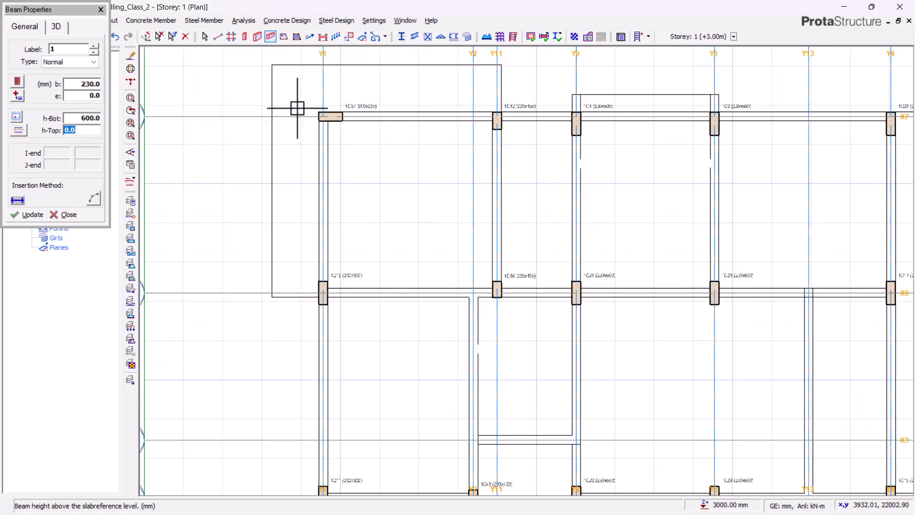
scroll(350, 104, "up", 4)
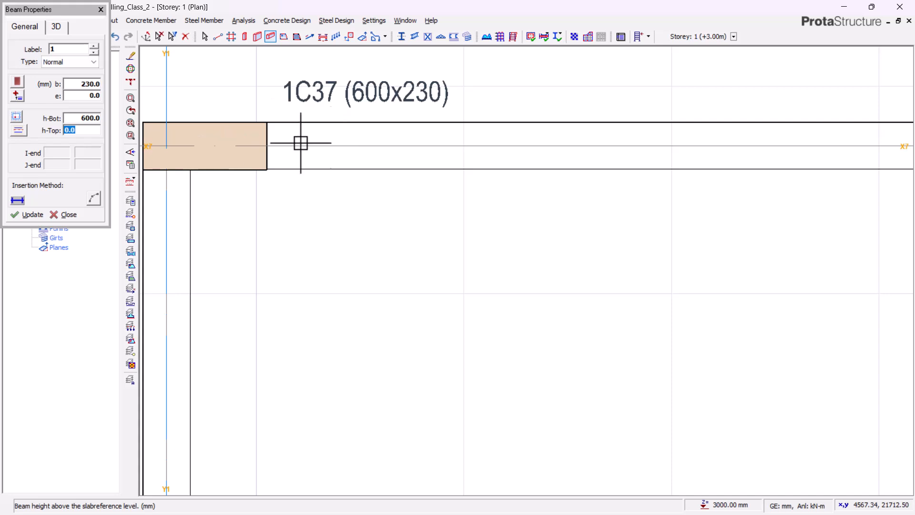
scroll(331, 137, "down", 2)
scroll(384, 201, "down", 2)
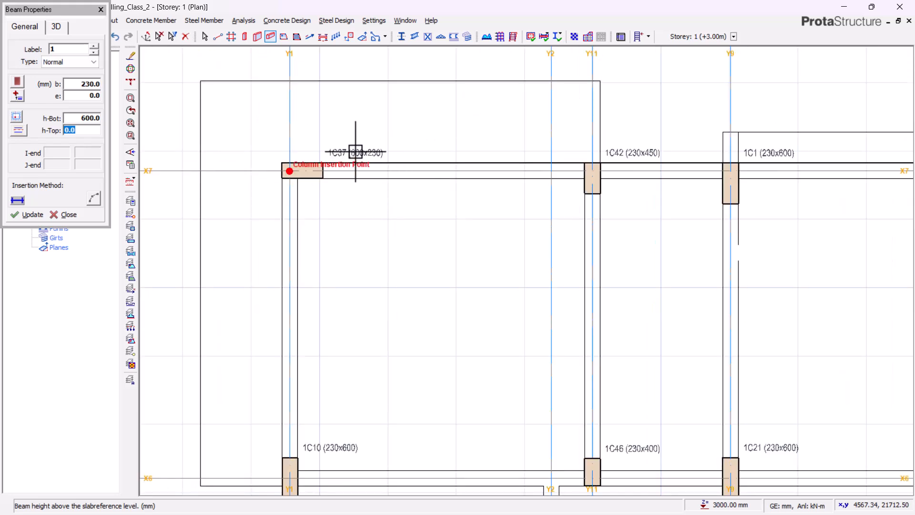
scroll(355, 153, "up", 2)
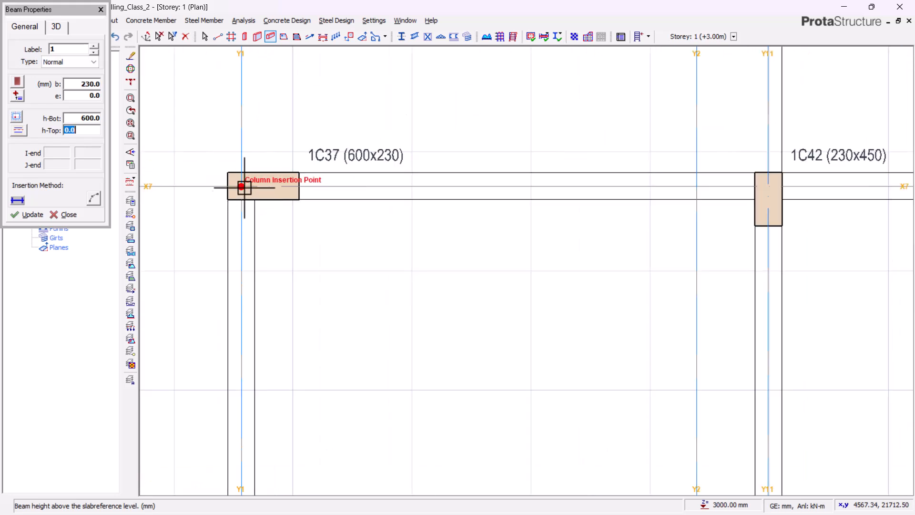
scroll(254, 159, "down", 2)
scroll(254, 158, "down", 1)
scroll(239, 143, "down", 3)
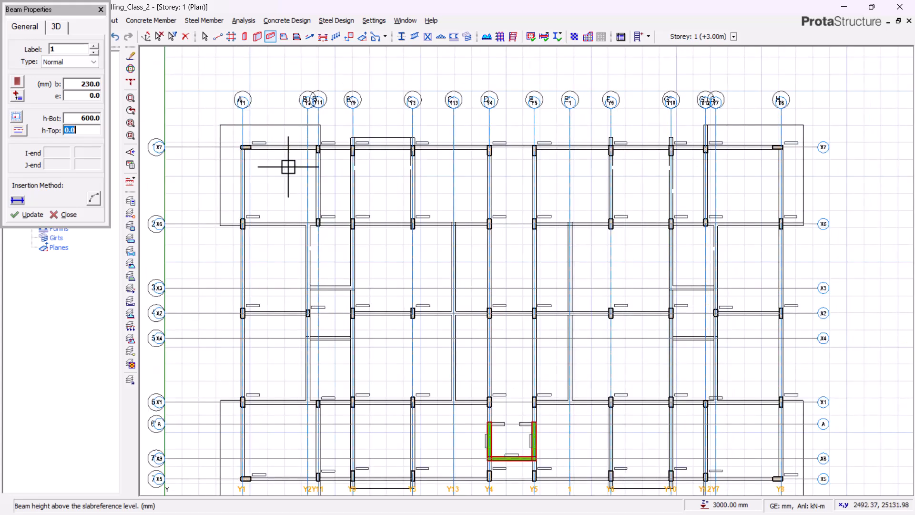
scroll(289, 167, "down", 1)
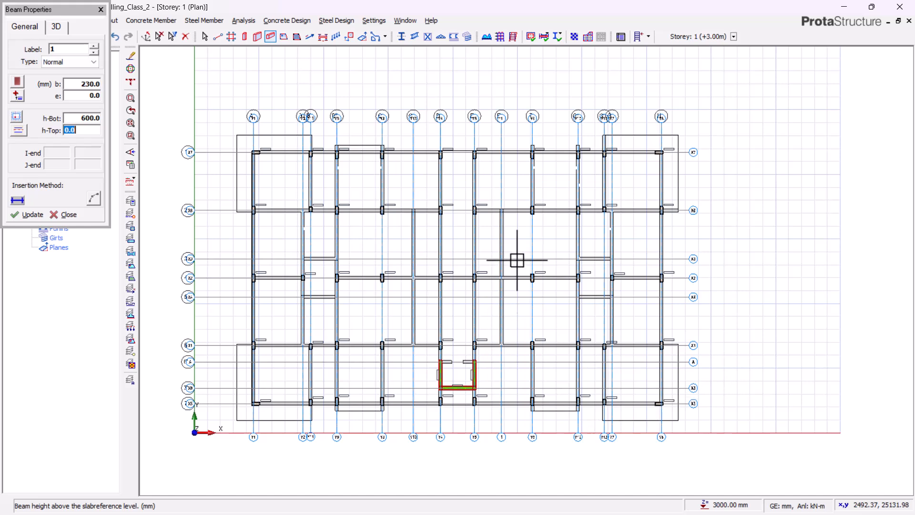
Place continuous beams along axis X7 from the column at Y1 to the axis intersection at Y4
scroll(222, 126, "up", 3)
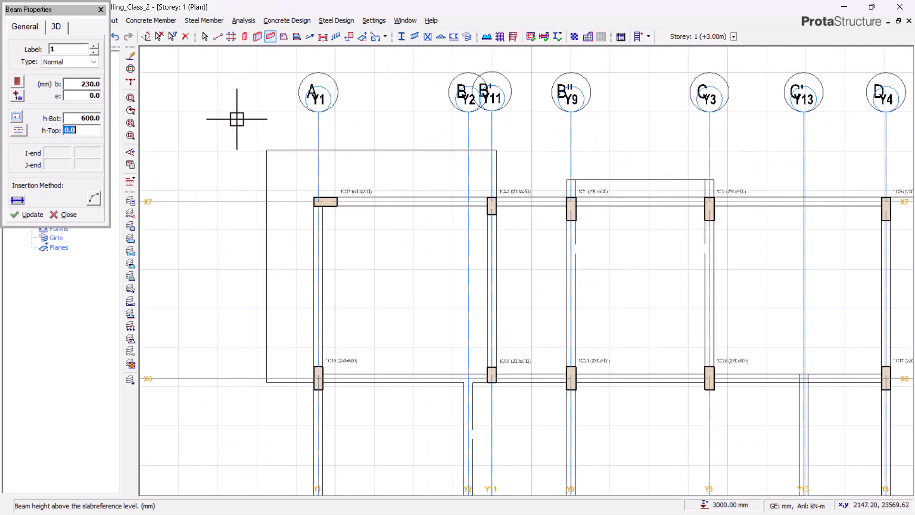
scroll(318, 202, "up", 4)
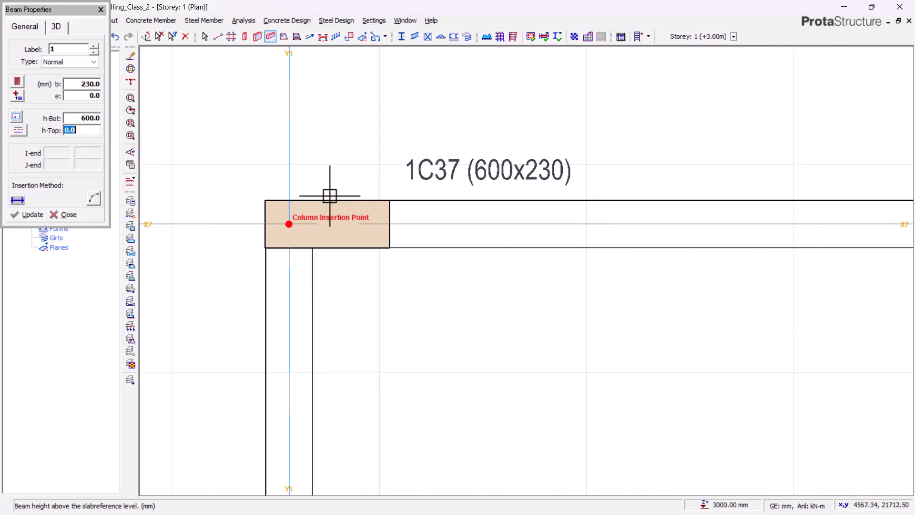
scroll(244, 184, "down", 3)
left_click(262, 190)
scroll(267, 200, "down", 4)
scroll(724, 192, "up", 4)
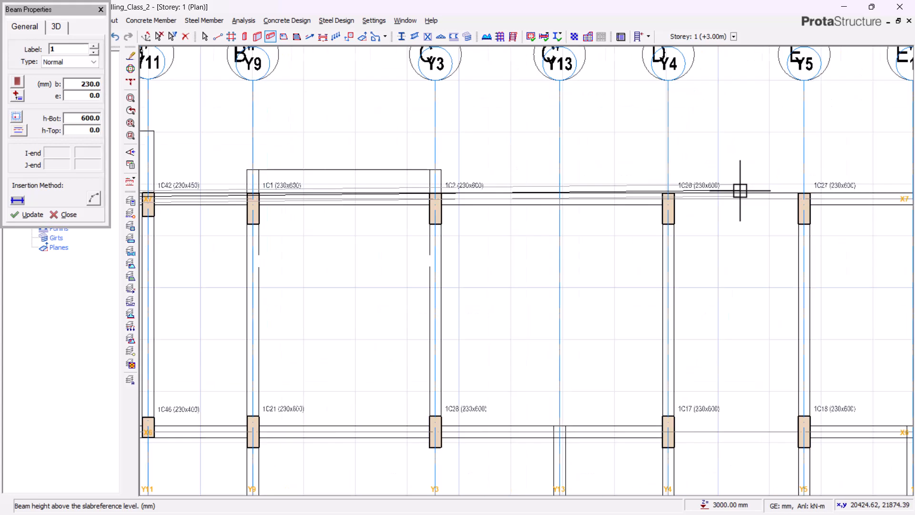
scroll(576, 188, "up", 4)
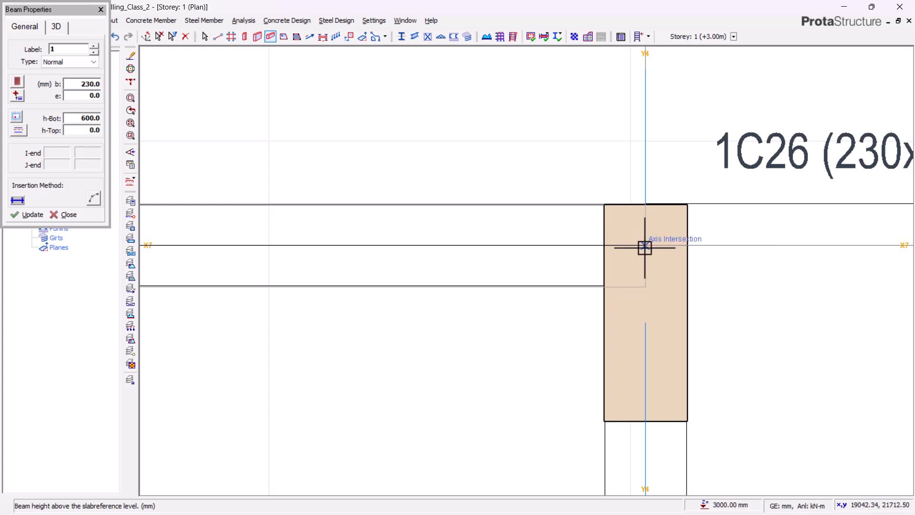
left_click(644, 246)
scroll(667, 186, "down", 5)
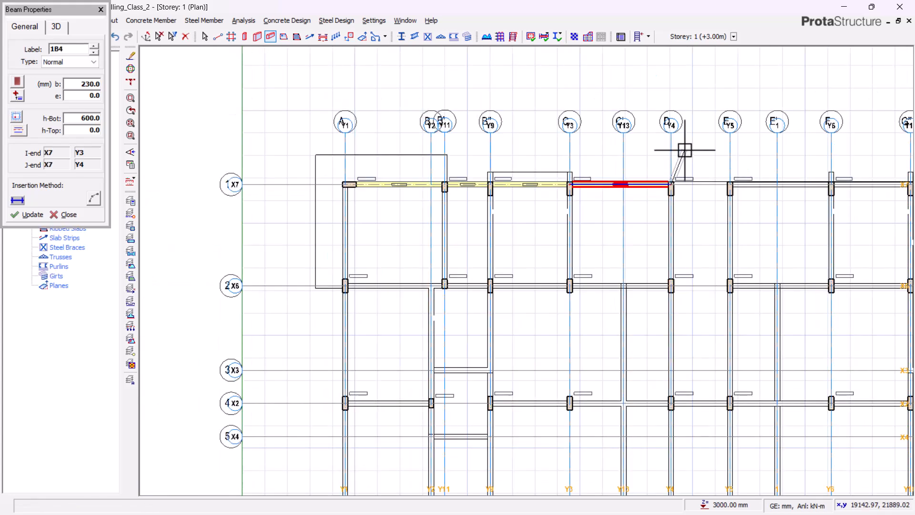
Place continuous beams along axis X6 from the column at Y1 to the column at Y4
scroll(347, 313, "up", 5)
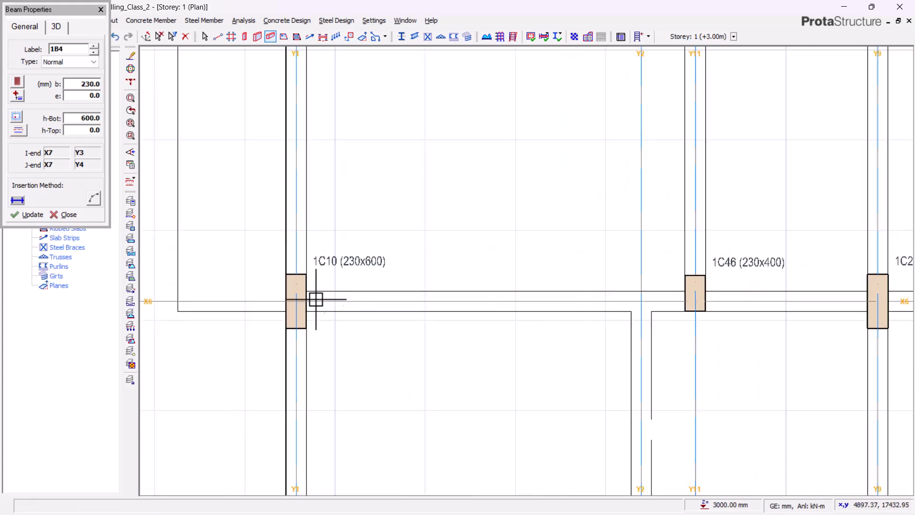
left_click(296, 301)
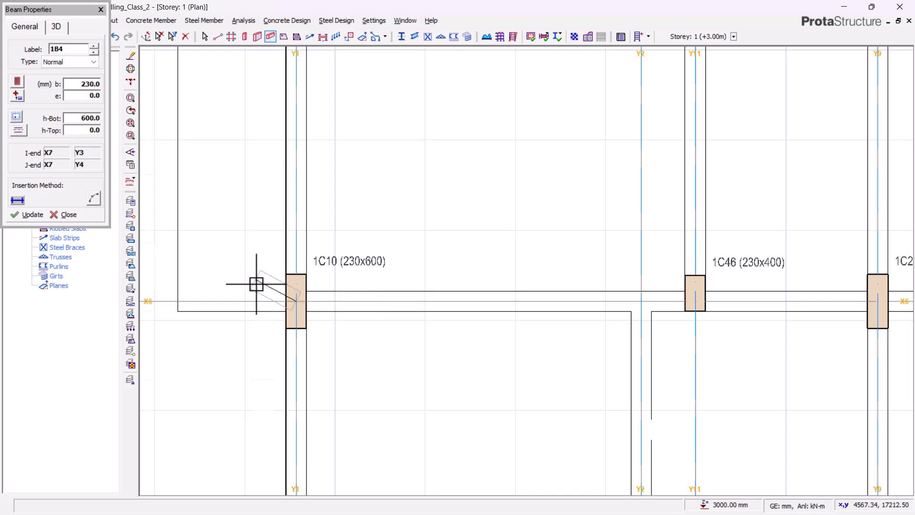
scroll(253, 286, "down", 5)
scroll(245, 289, "up", 2)
scroll(587, 286, "up", 6)
left_click(615, 301)
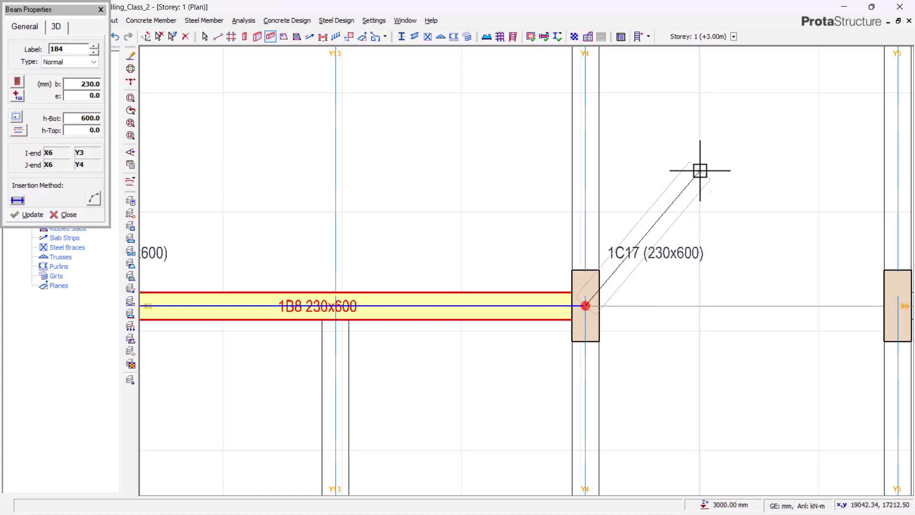
Place a single beam along axis X2 from the column at Y1 to the column at Y2
scroll(715, 141, "down", 6)
scroll(639, 196, "up", 4)
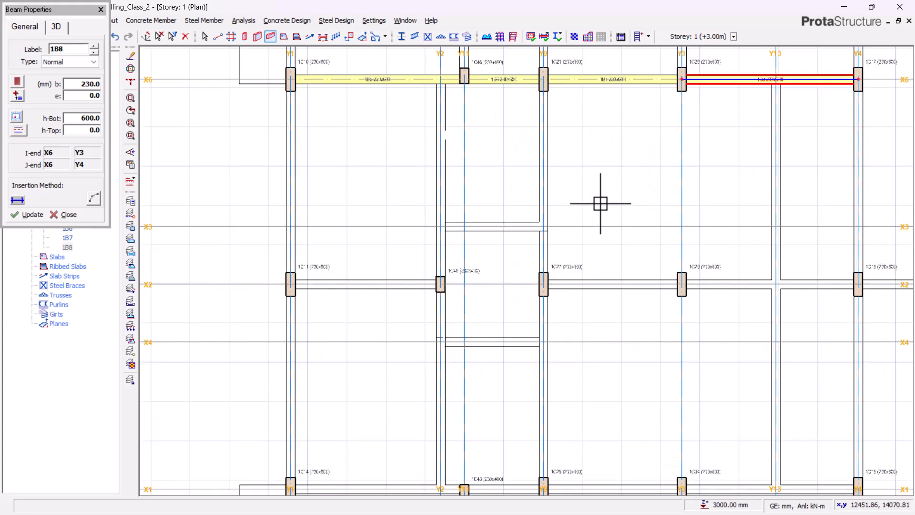
scroll(293, 286, "up", 2)
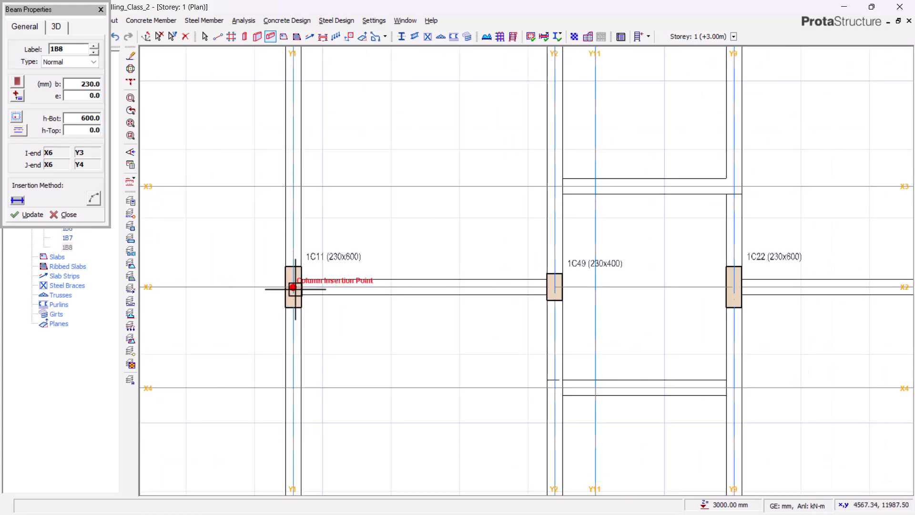
left_click(554, 287)
key("Escape")
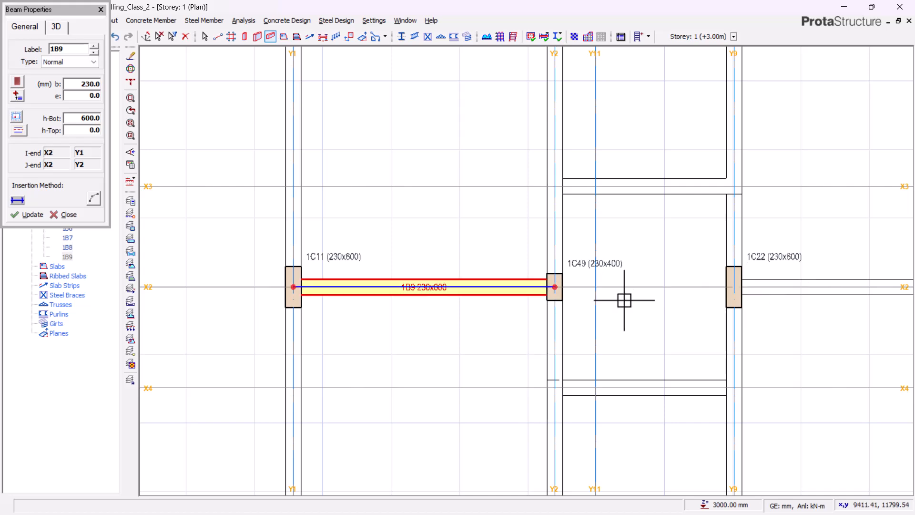
Place continuous beams along axis X2 from the column at Y9 to the column at Y4
scroll(354, 287, "down", 2)
scroll(618, 271, "up", 2)
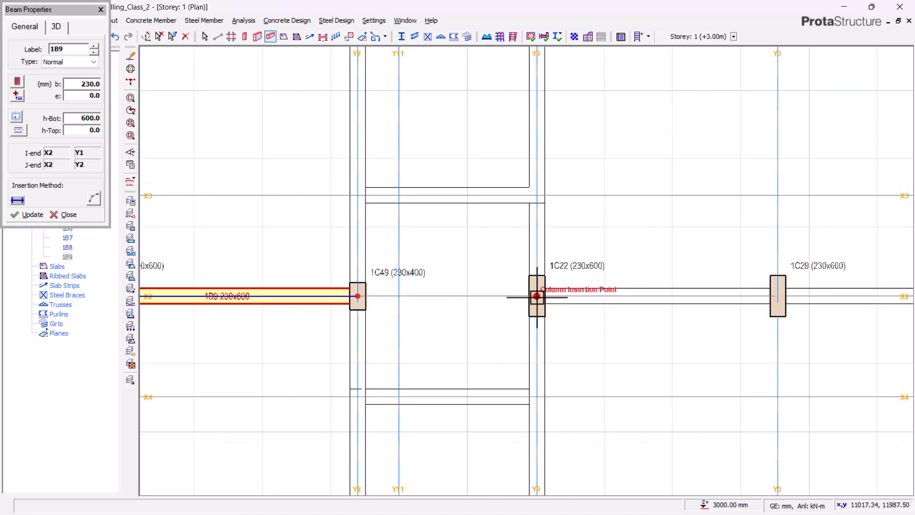
scroll(377, 272, "down", 3)
scroll(613, 301, "up", 1)
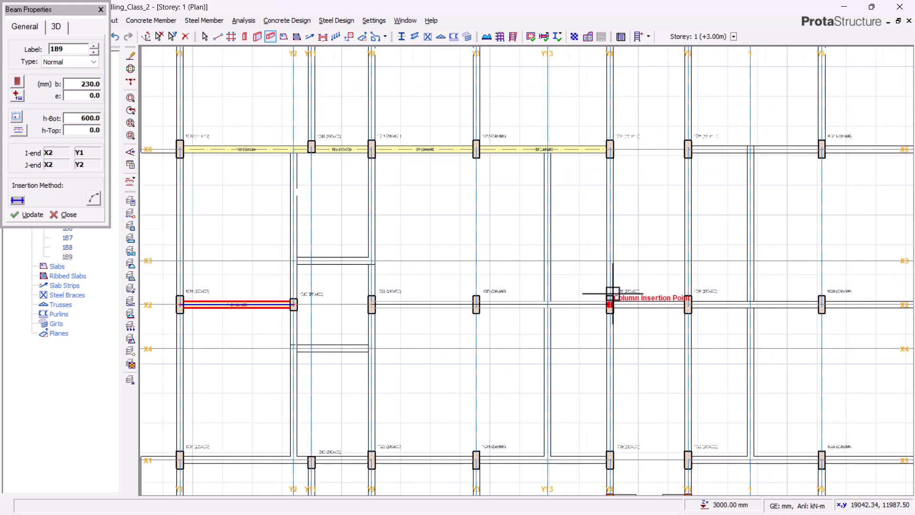
scroll(612, 294, "up", 3)
left_click(615, 316)
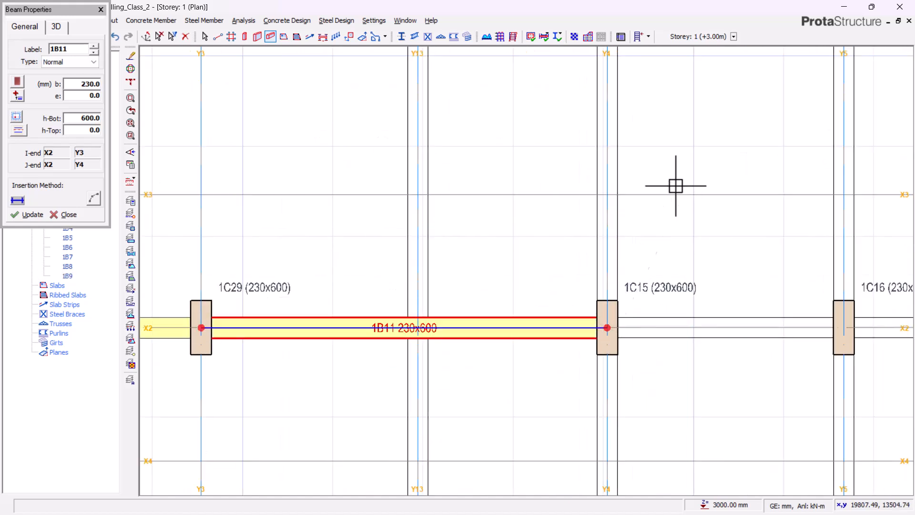
Place continuous beams along axis X1 from the column at Y1 to the column at Y4
scroll(674, 194, "down", 4)
scroll(480, 187, "up", 1)
scroll(455, 250, "up", 3)
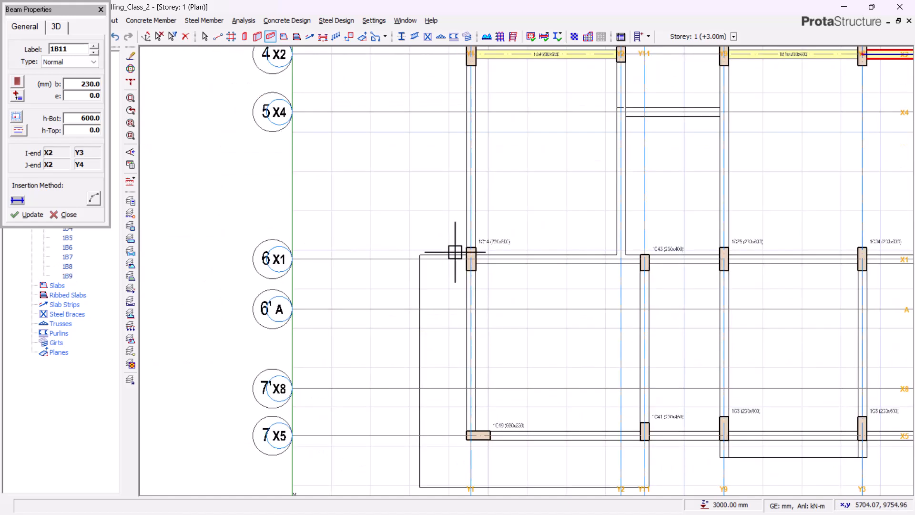
left_click(456, 250)
scroll(329, 283, "down", 3)
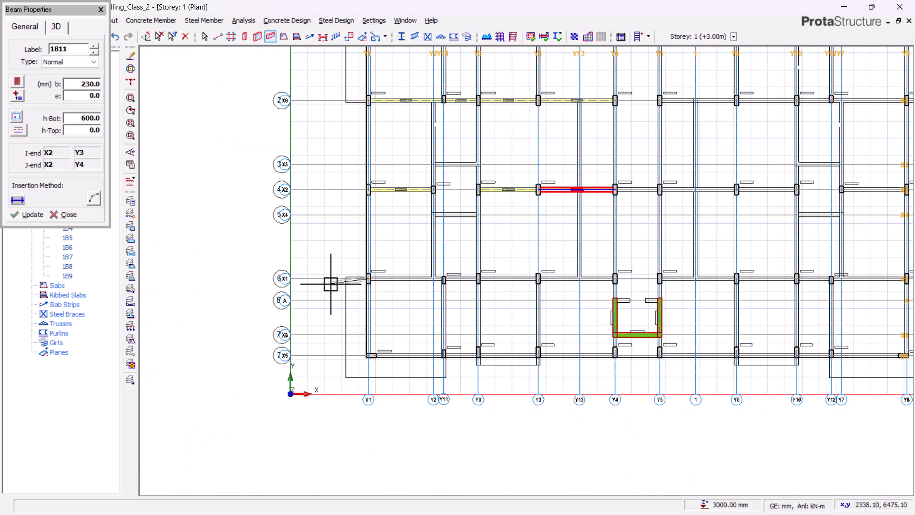
scroll(615, 276, "up", 4)
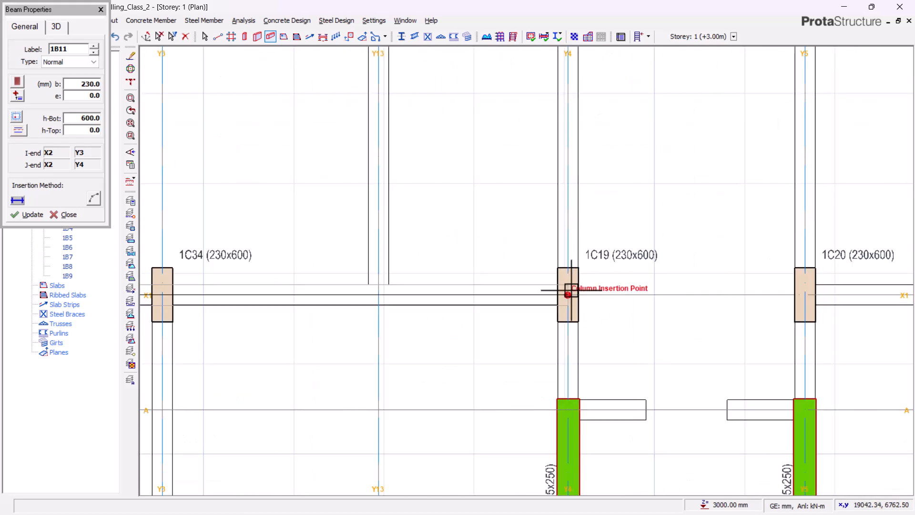
left_click(567, 294)
scroll(629, 119, "down", 3)
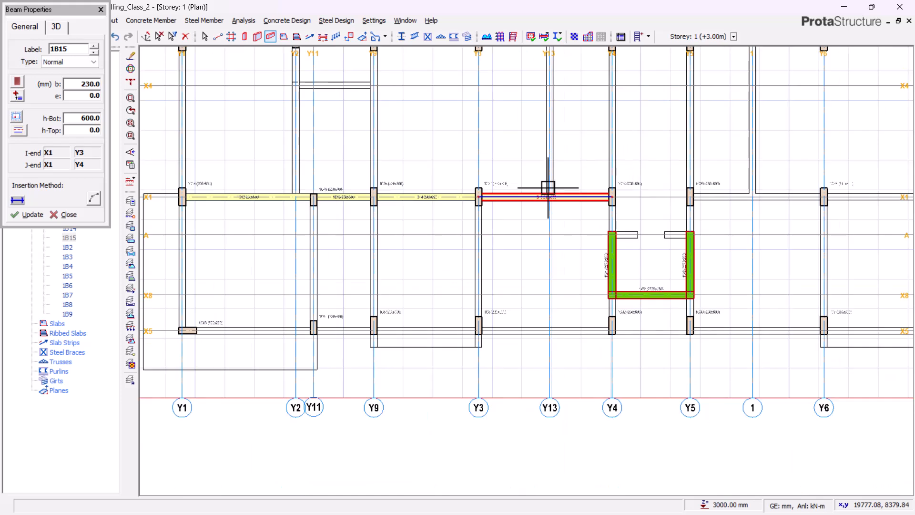
Place continuous beams along axis X5 from the column at Y1 to the column at Y4
scroll(153, 327, "up", 3)
scroll(265, 374, "down", 2)
scroll(262, 330, "up", 3)
scroll(262, 330, "up", 1)
left_click(243, 342)
scroll(183, 352, "down", 4)
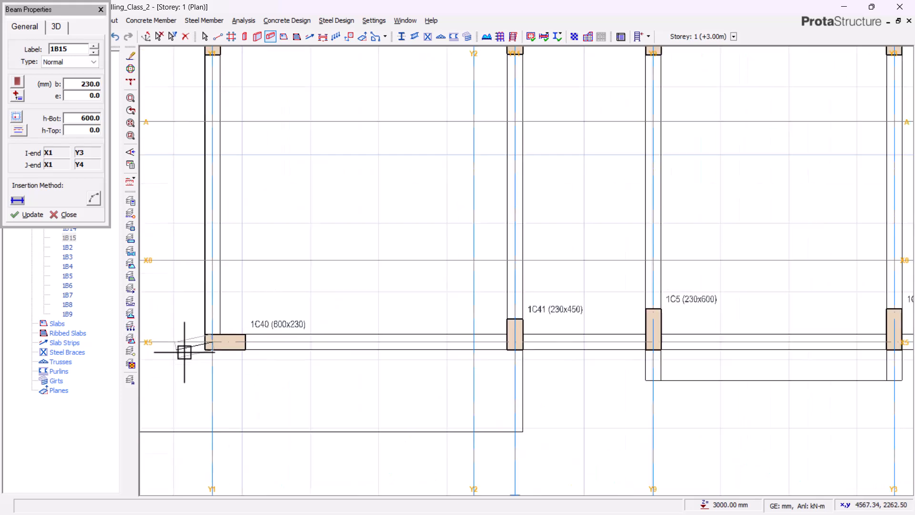
scroll(616, 335, "up", 2)
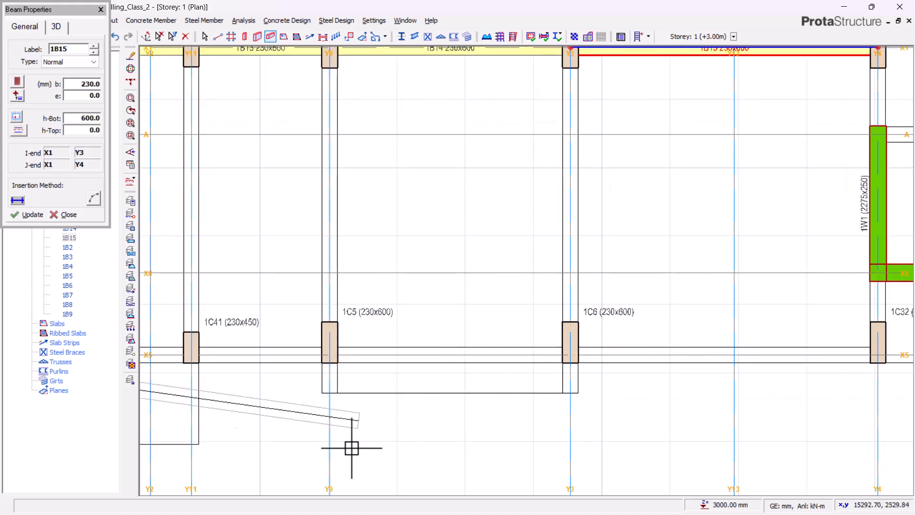
scroll(398, 321, "down", 2)
scroll(672, 281, "up", 4)
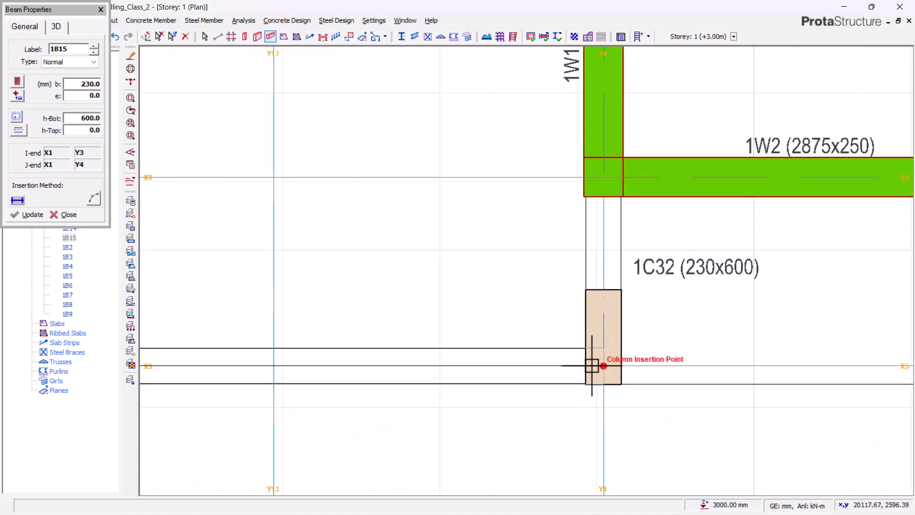
left_click(603, 366)
key("Escape")
scroll(719, 337, "down", 4)
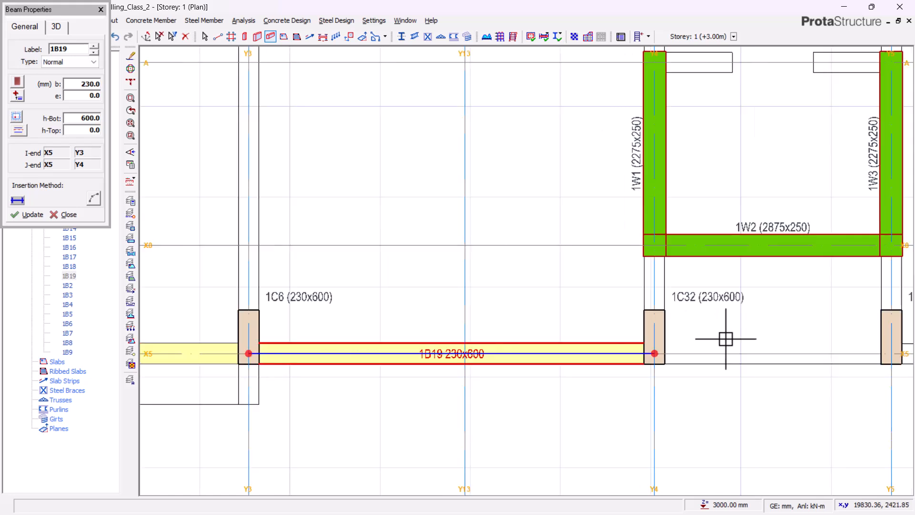
Examine the remaining beam outlines between axes X6 and X1, especially the secondary ones around Y2 and Y9
scroll(549, 158, "up", 3)
scroll(485, 179, "down", 2)
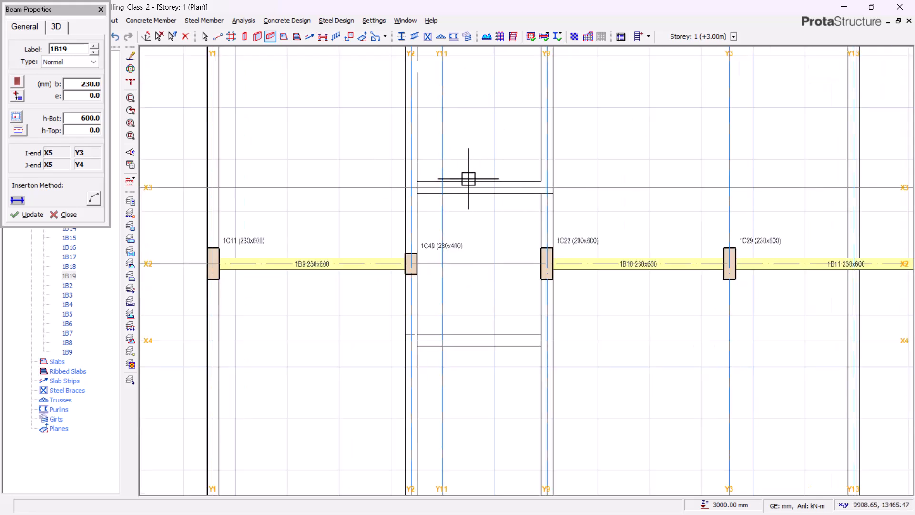
scroll(435, 169, "down", 2)
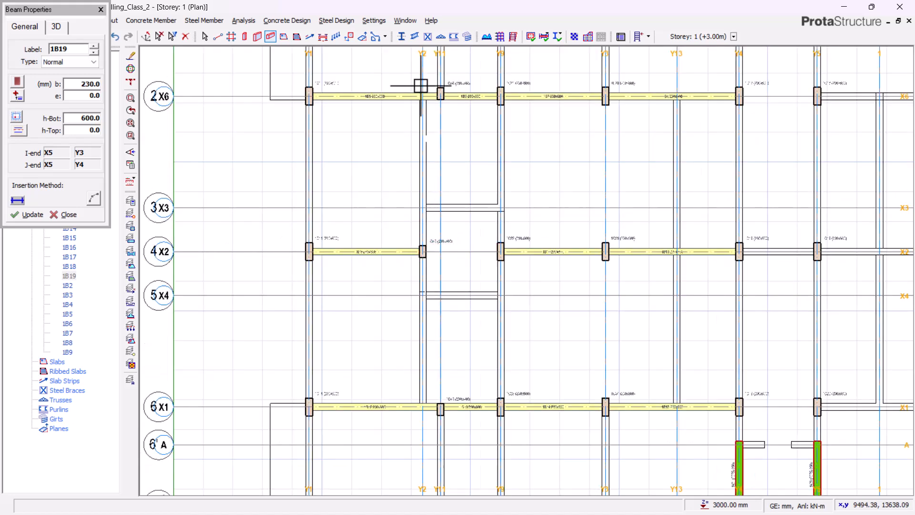
scroll(448, 208, "up", 2)
scroll(517, 224, "down", 2)
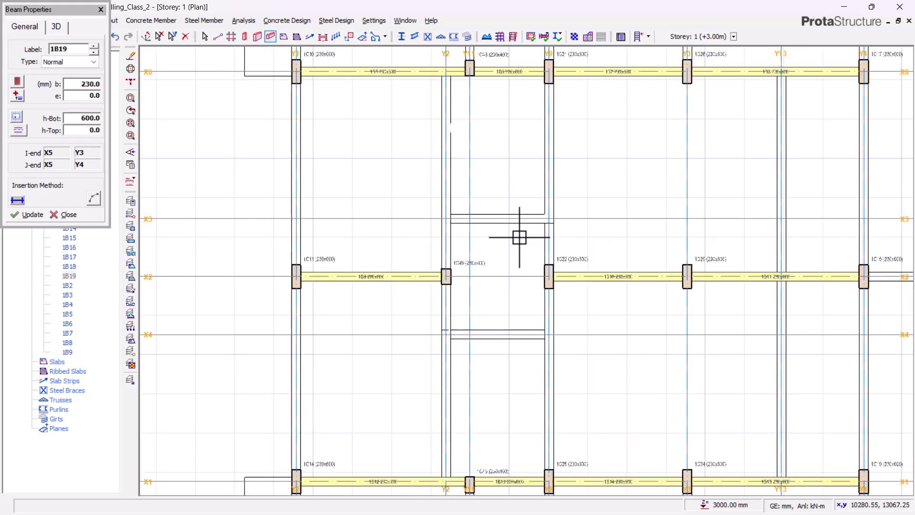
scroll(410, 196, "down", 1)
scroll(372, 249, "down", 1)
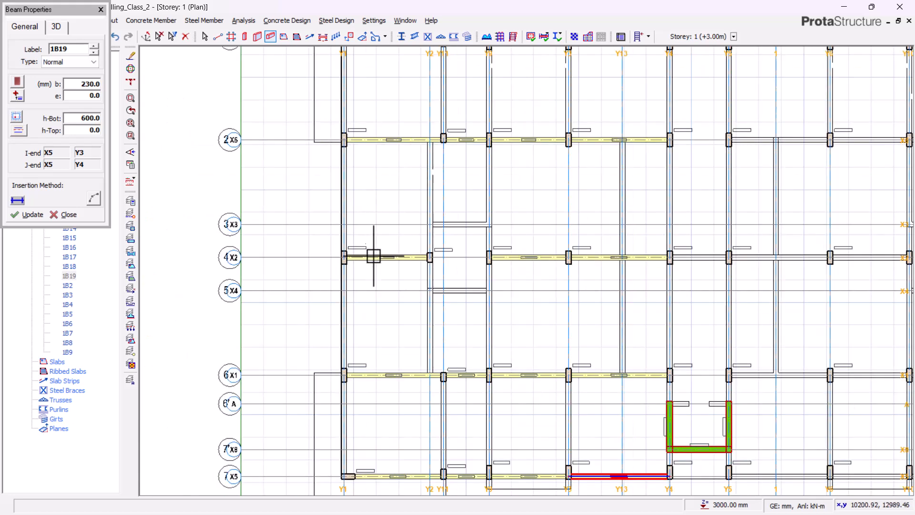
scroll(351, 187, "down", 1)
Place continuous beams along axis Y1 from the column at X7 to the axis intersection at X5, and end beam insertion
scroll(344, 82, "up", 2)
scroll(364, 90, "up", 3)
scroll(312, 95, "up", 1)
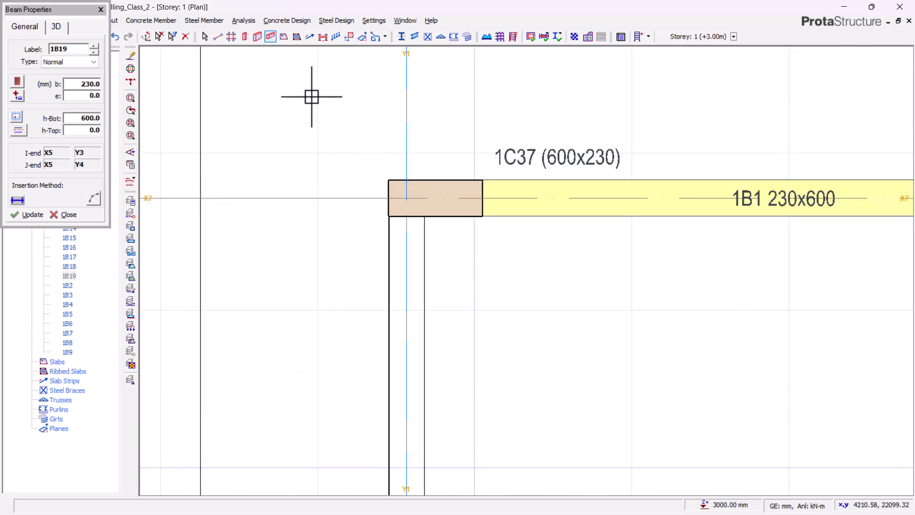
scroll(364, 162, "up", 1)
scroll(415, 97, "down", 4)
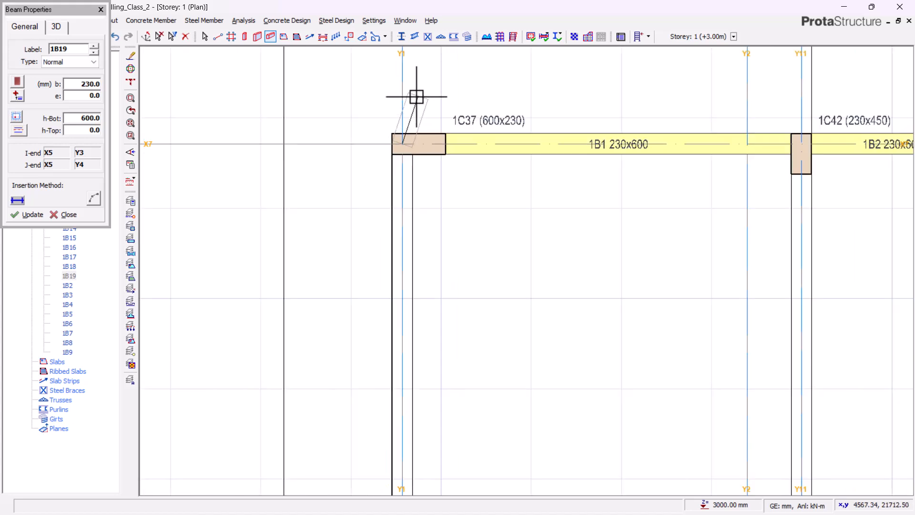
scroll(416, 99, "down", 2)
scroll(425, 364, "up", 4)
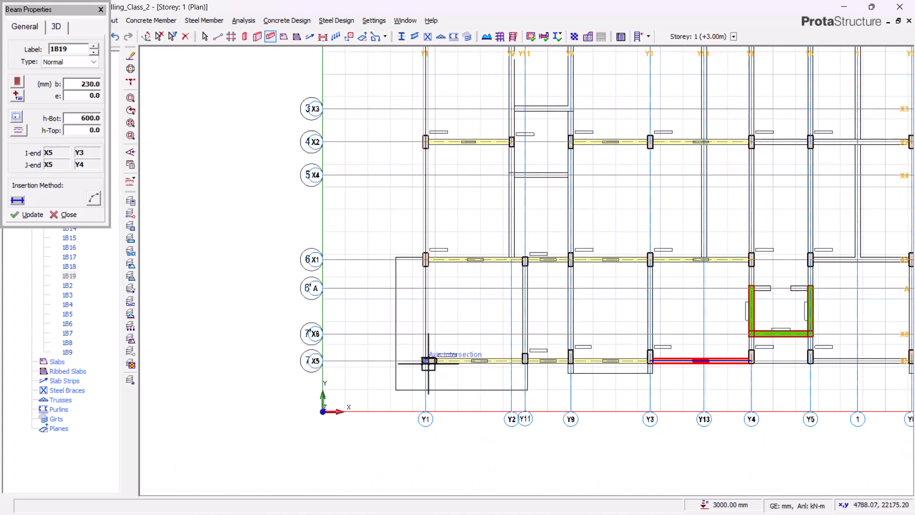
left_click(429, 361)
right_click(485, 116)
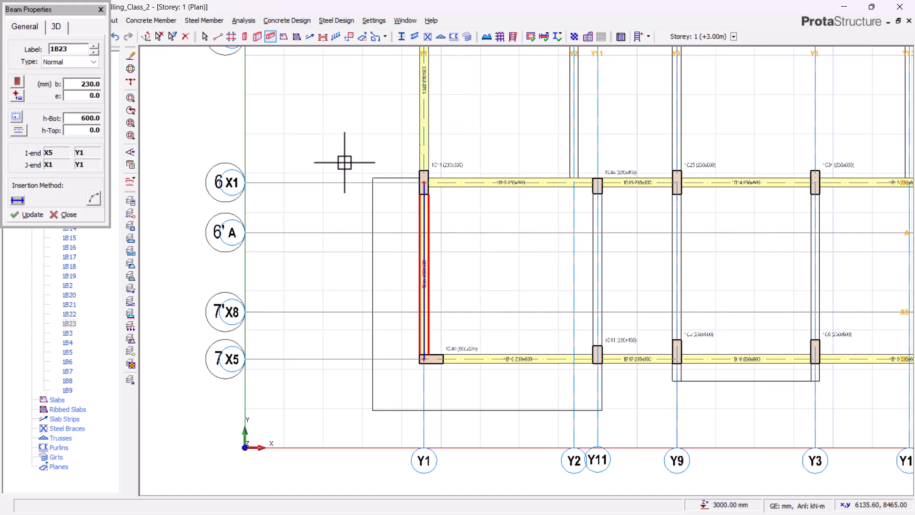
left_click(64, 217)
Show Storey 1 in 3D to check the placed beams and walls, and return to its plan view
scroll(486, 267, "down", 5)
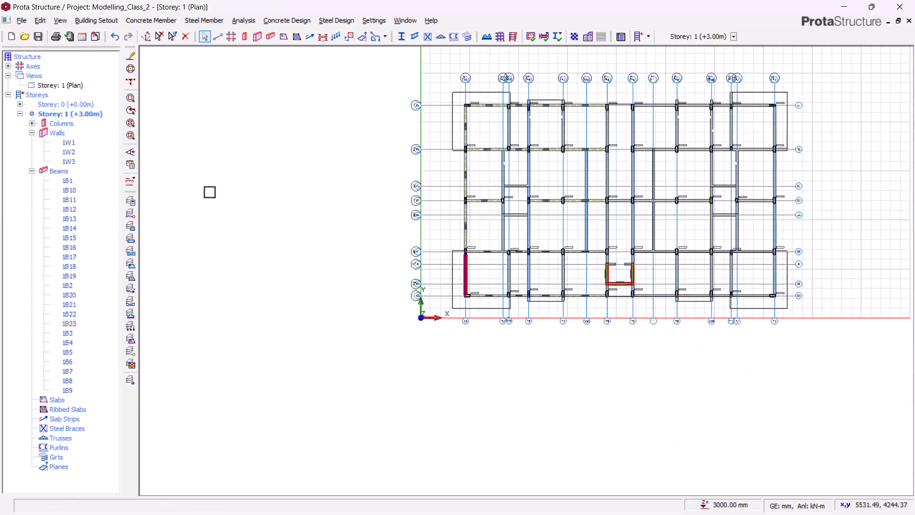
left_click(69, 85)
left_click(93, 101)
middle_click_drag(293, 255, 368, 292)
mouse_move(510, 352)
middle_mouse_down()
mouse_move(523, 357)
mouse_move(527, 320)
mouse_move(504, 349)
middle_mouse_up()
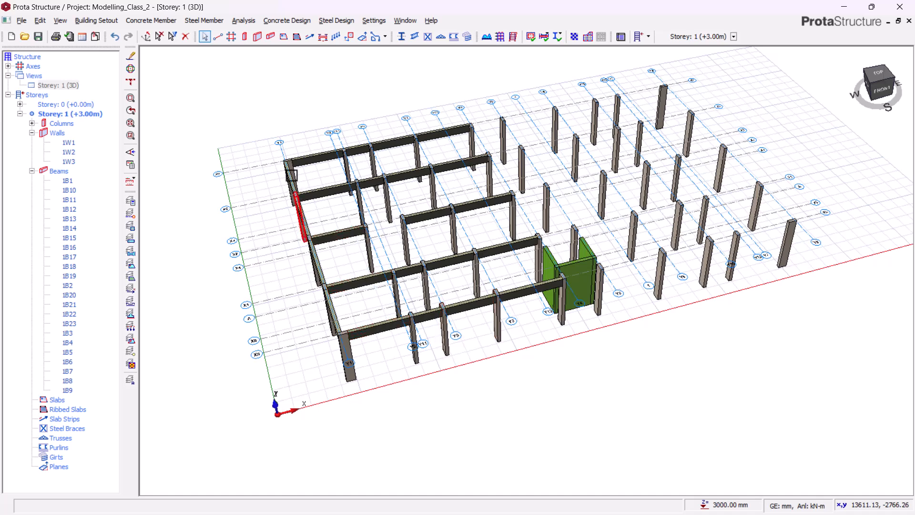
right_click(72, 88)
left_click(98, 98)
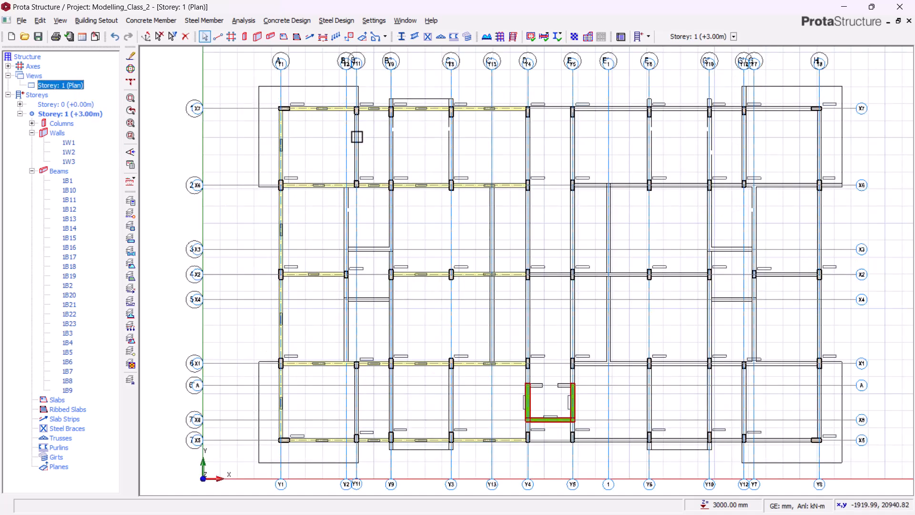
Reopen the properties of the beam on axis X7 between Y1 and Y11 to resume beam insertion
scroll(331, 121, "up", 2)
scroll(274, 98, "up", 2)
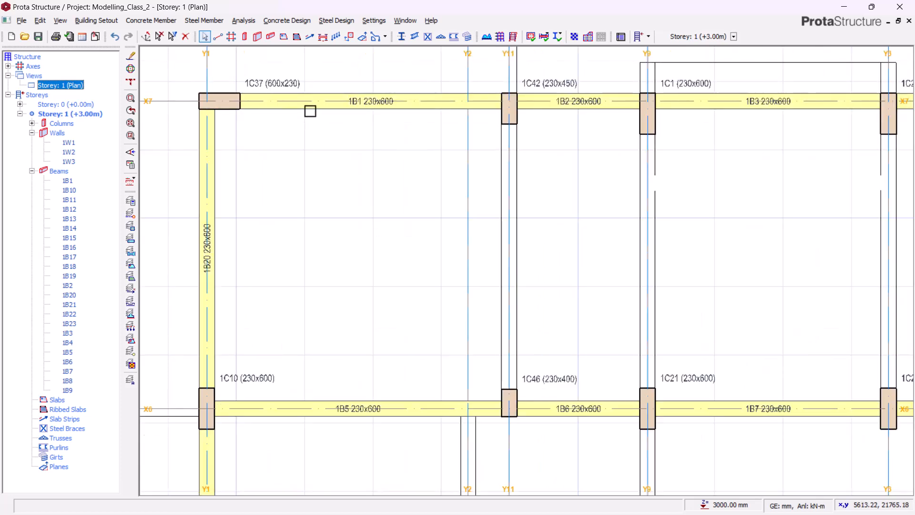
left_click(309, 108)
right_click(324, 65)
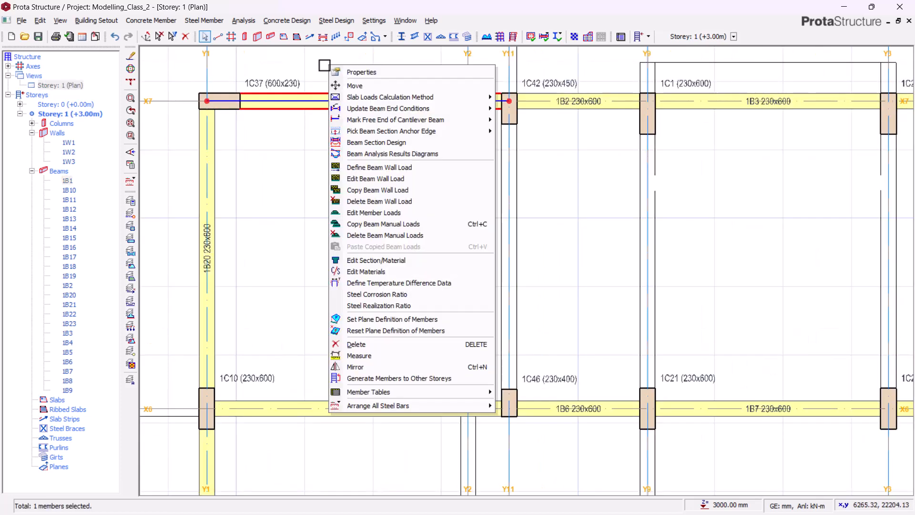
left_click(353, 72)
Place a beam along axis Y11 from the column at X7 to the column at X6
scroll(328, 76, "down", 2)
scroll(328, 76, "down", 2)
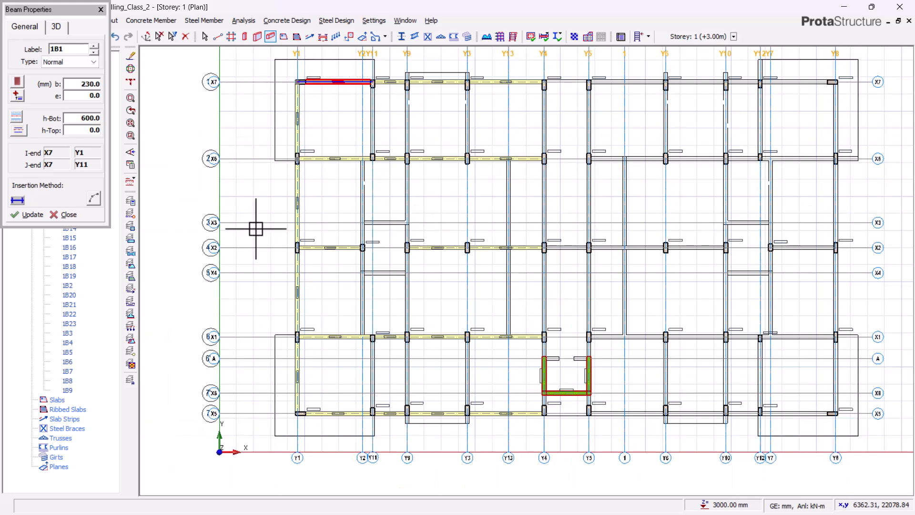
scroll(318, 94, "up", 4)
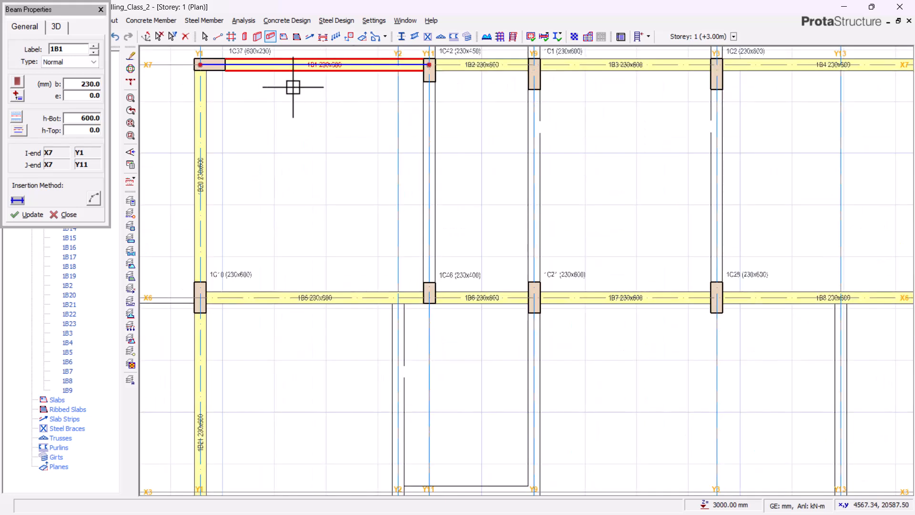
scroll(298, 100, "down", 2)
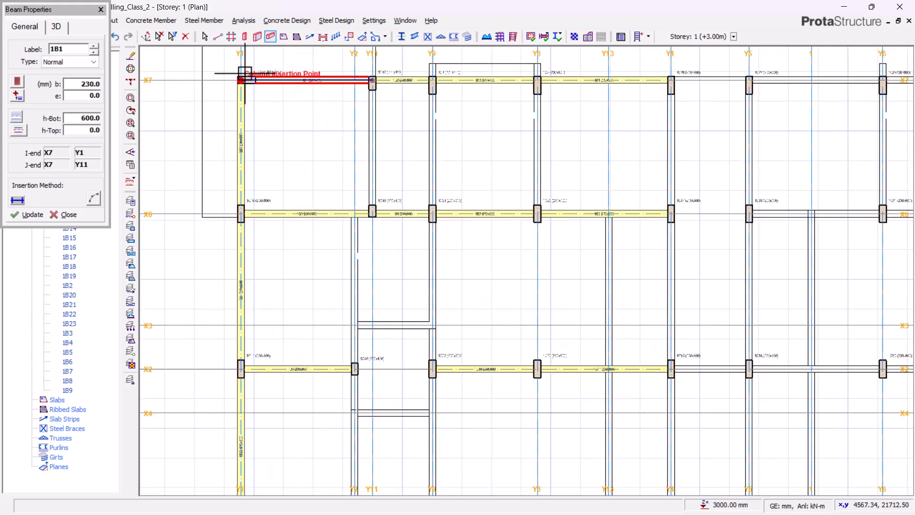
scroll(384, 81, "up", 2)
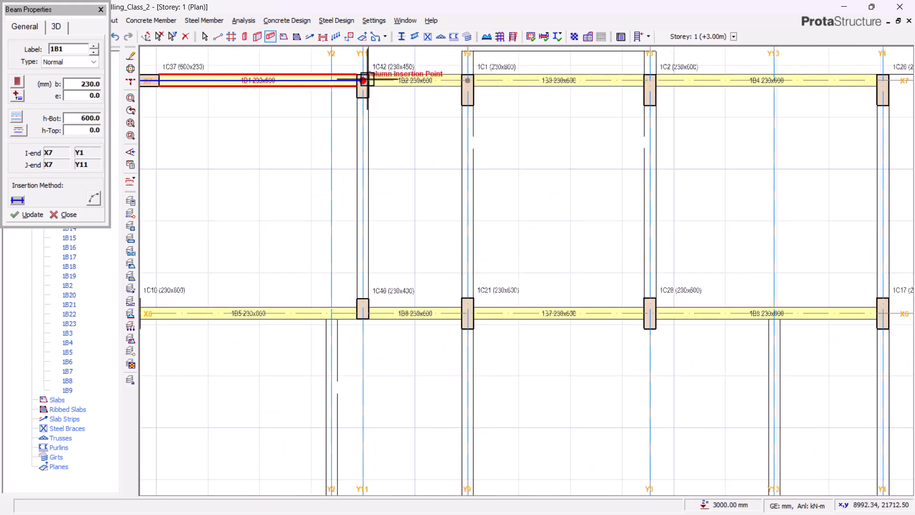
left_click(363, 313)
right_click(419, 161)
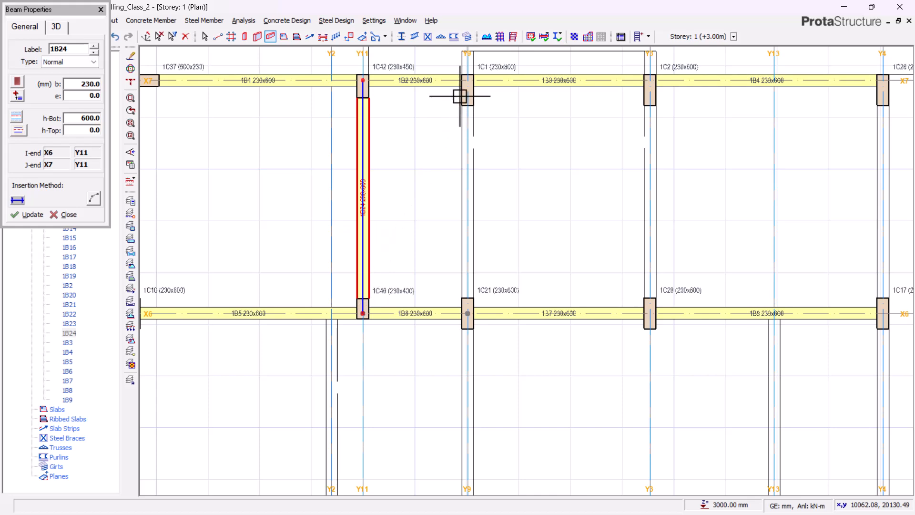
Place continuous beams along axis Y9 from the column at X7 to the column at X5, and end that beam run
scroll(462, 138, "down", 3)
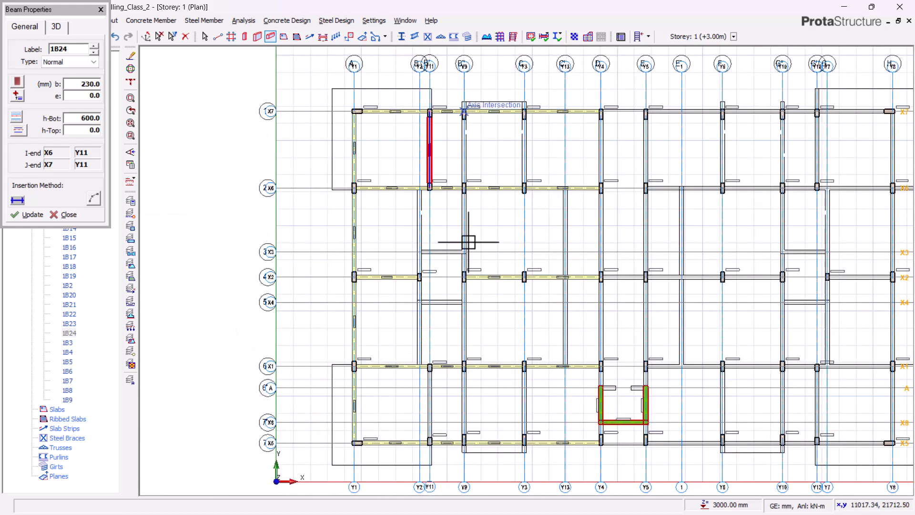
scroll(464, 462, "up", 5)
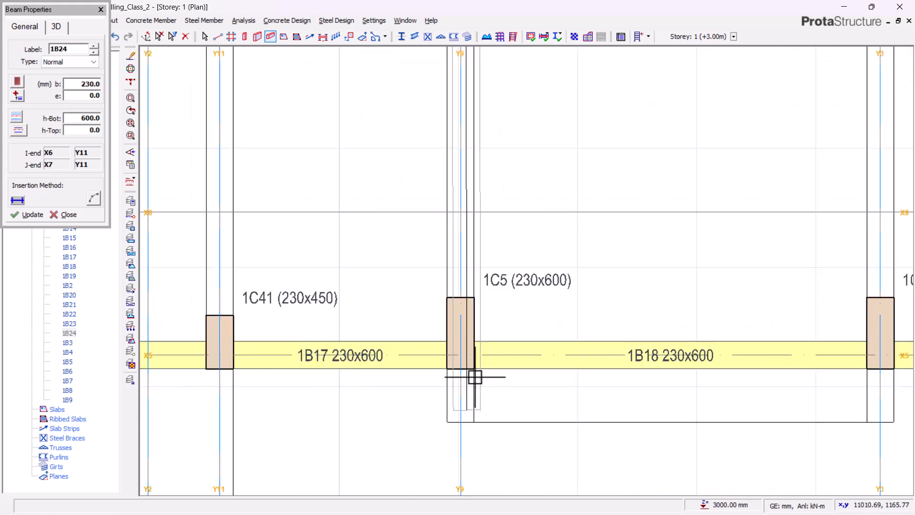
left_click(461, 358)
right_click(374, 422)
scroll(376, 422, "down", 2)
scroll(377, 422, "down", 3)
Place a beam along axis Y3 from the column at X7 to the column at X6
scroll(430, 196, "up", 5)
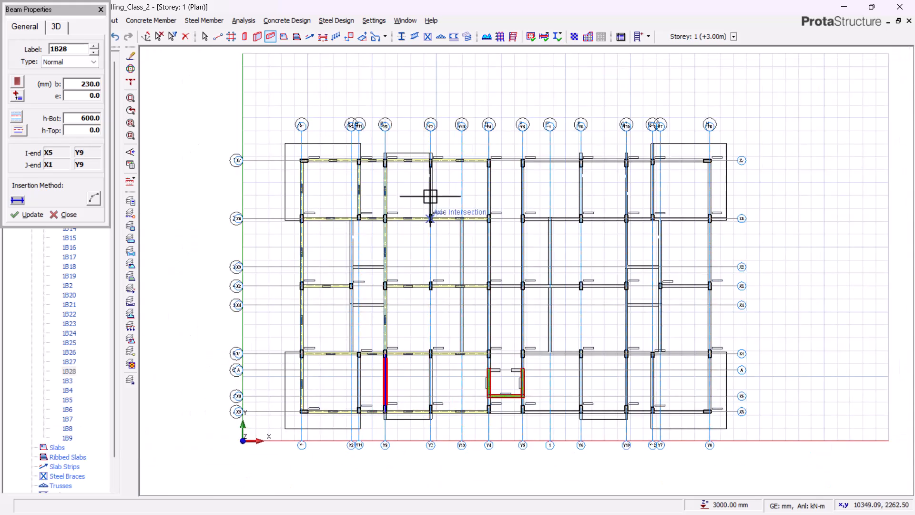
left_click(422, 114)
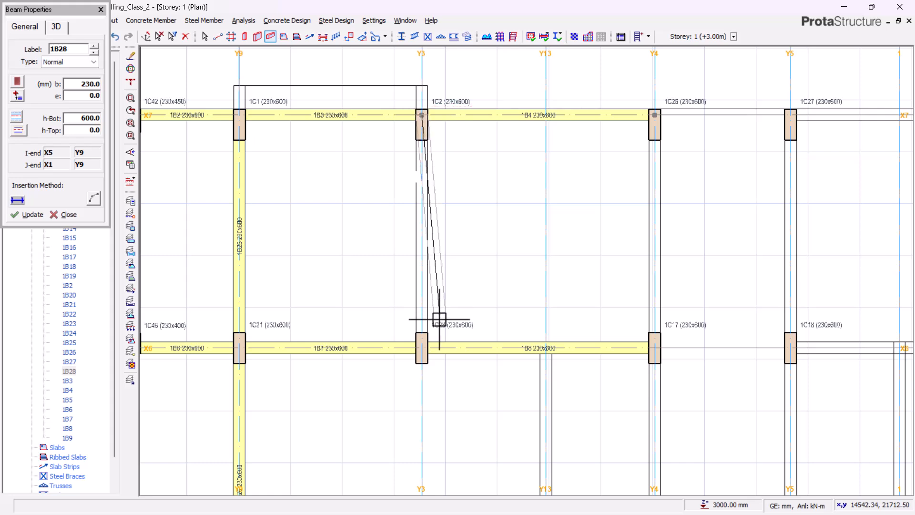
left_click(421, 347)
Place continuous beams along axis Y4 from the column at X7 to the column at X1
scroll(376, 150, "down", 4)
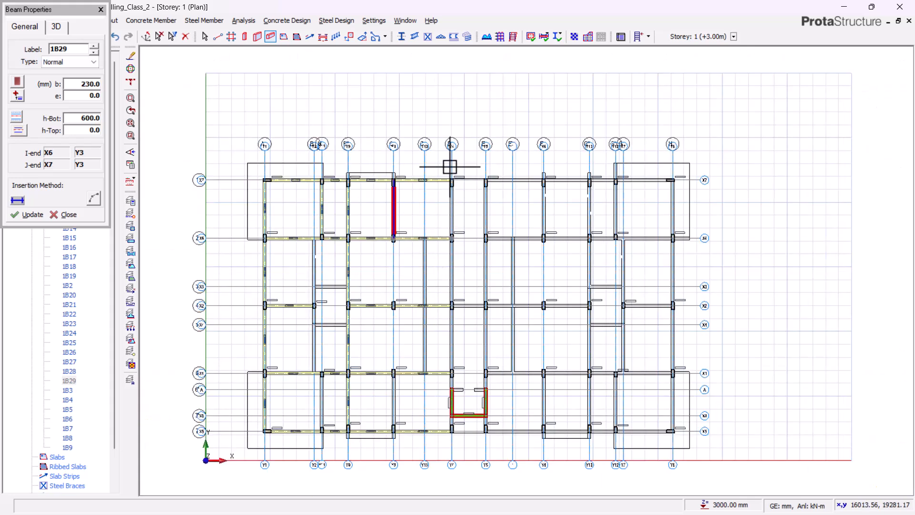
scroll(452, 178, "up", 4)
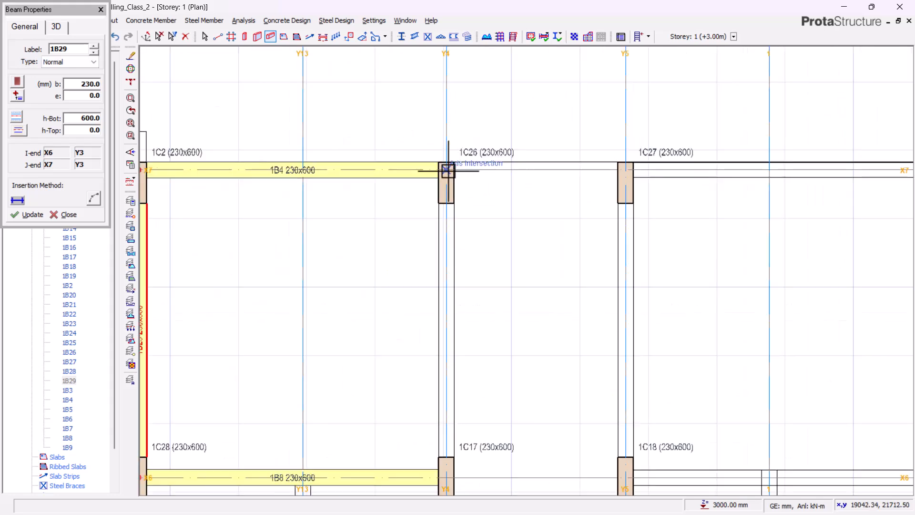
scroll(448, 124, "down", 3)
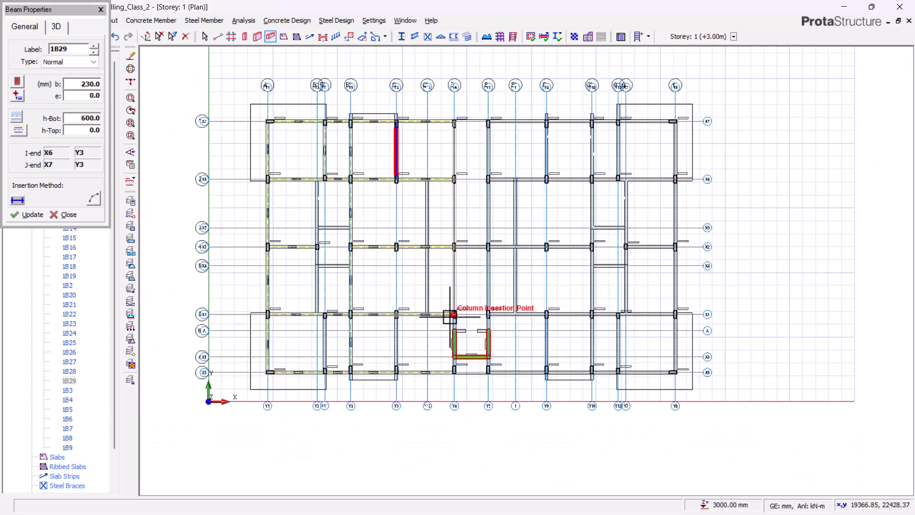
scroll(458, 321, "up", 4)
scroll(463, 314, "up", 1)
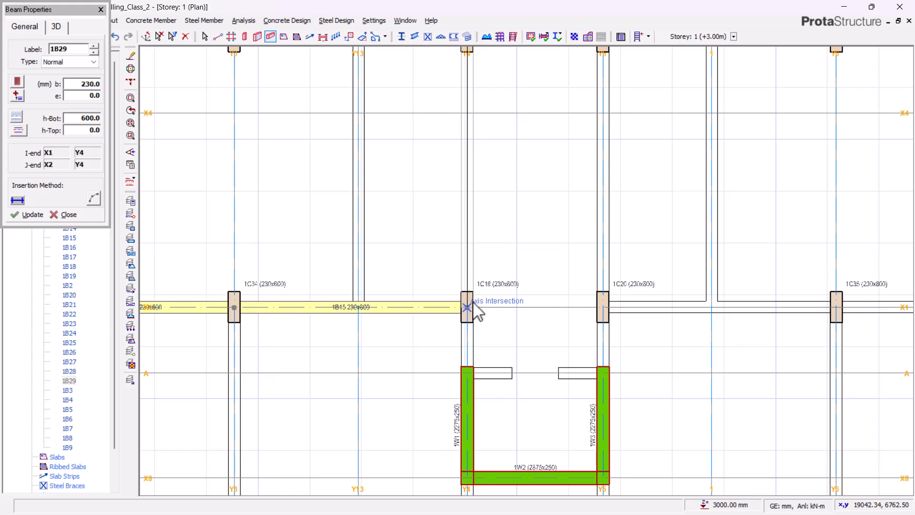
left_click(472, 308)
Place beams on axis Y4 from the column at X1 to the wall end at axis A, and from the wall corner at X8 to the X5 column
scroll(471, 295, "down", 1)
scroll(467, 272, "up", 5)
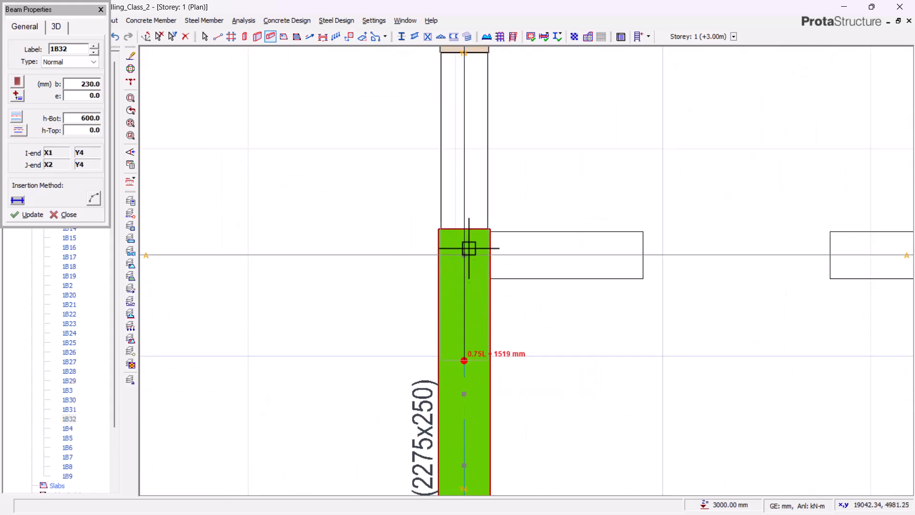
left_click(468, 253)
scroll(547, 108, "down", 3)
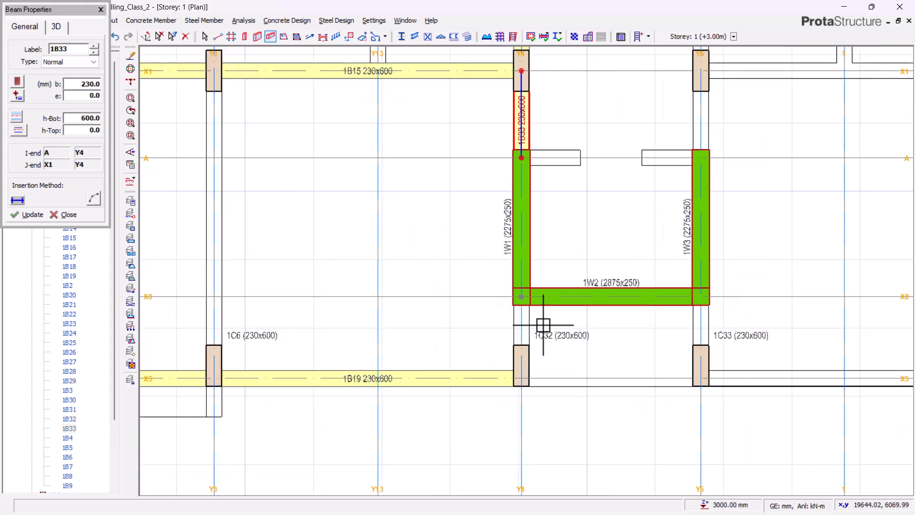
scroll(537, 340, "up", 2)
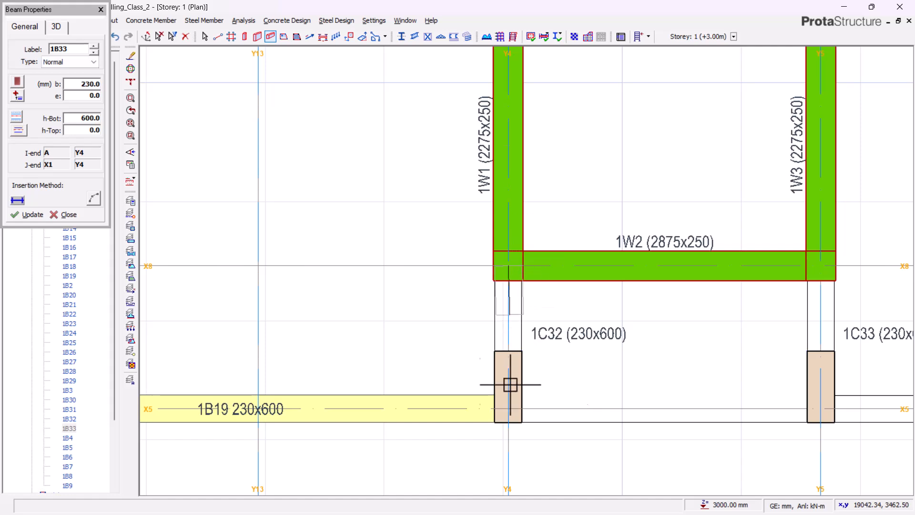
left_click(512, 410)
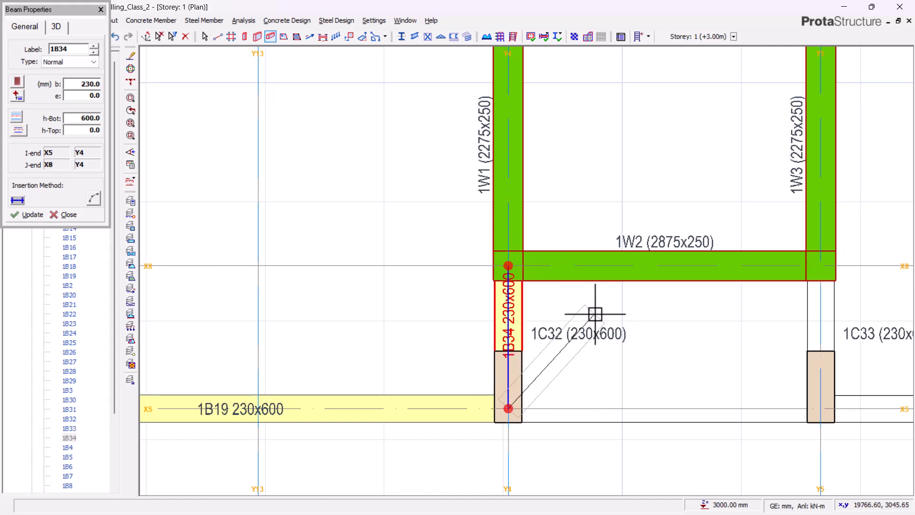
Place continuous beams along axis Y2 from the beam on axis X6 to the axis intersection at X1
scroll(657, 360, "down", 3)
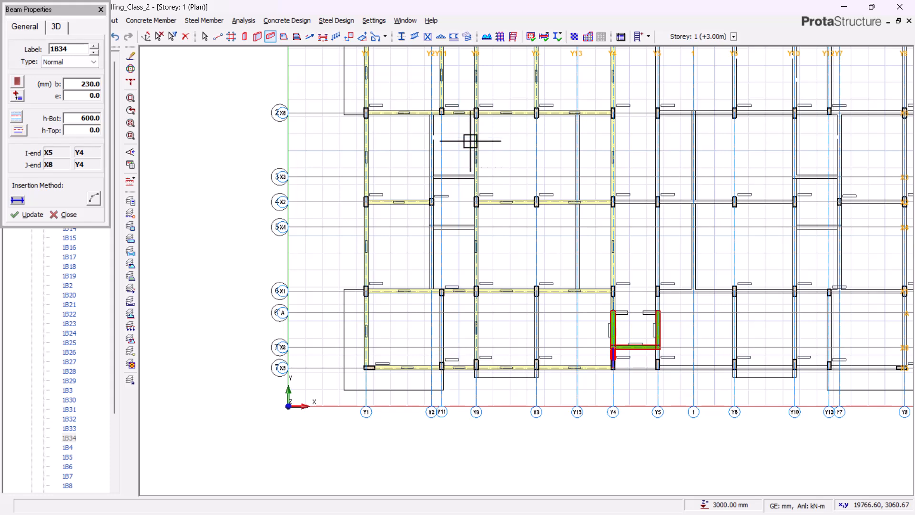
scroll(440, 112, "up", 5)
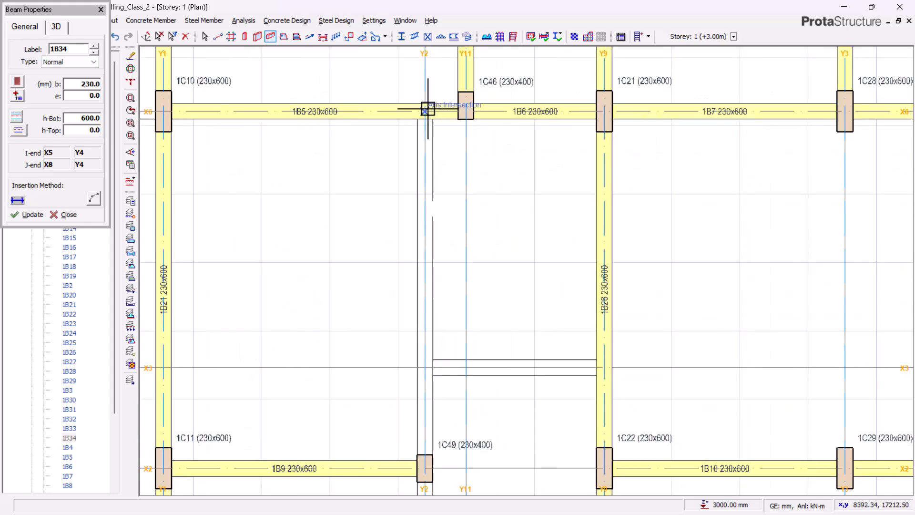
scroll(428, 109, "down", 5)
scroll(437, 302, "up", 3)
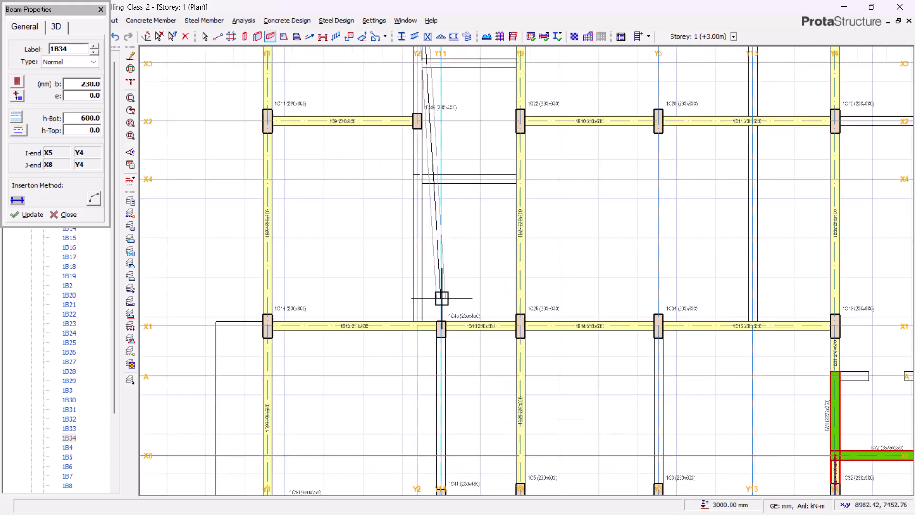
scroll(401, 307, "up", 3)
left_click(437, 353)
Place a beam along axis Y11 from the column at X1 to the column at X5
scroll(417, 253, "down", 3)
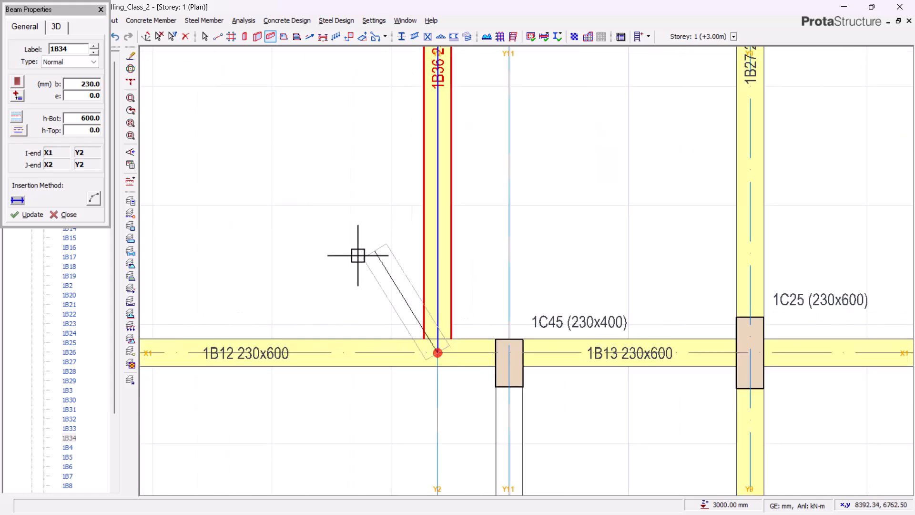
scroll(327, 300, "down", 3)
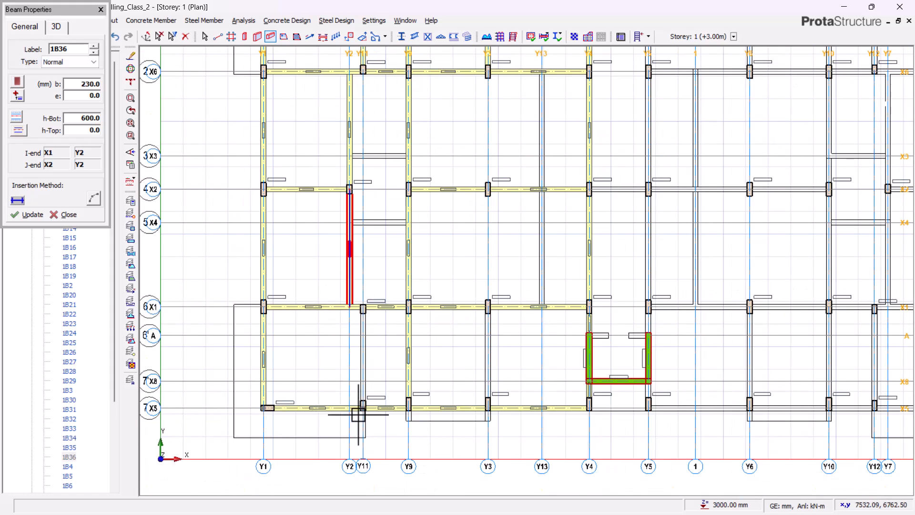
scroll(364, 190, "up", 3)
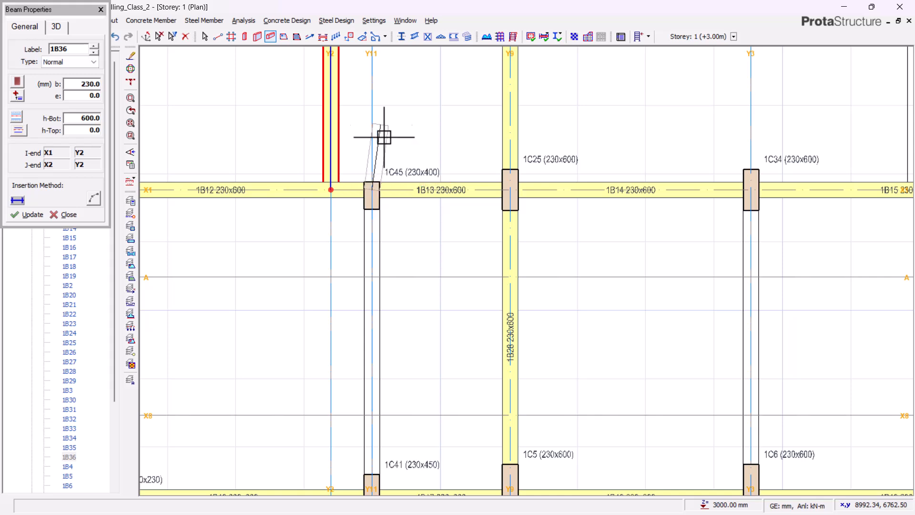
scroll(421, 323, "down", 3)
scroll(388, 268, "up", 5)
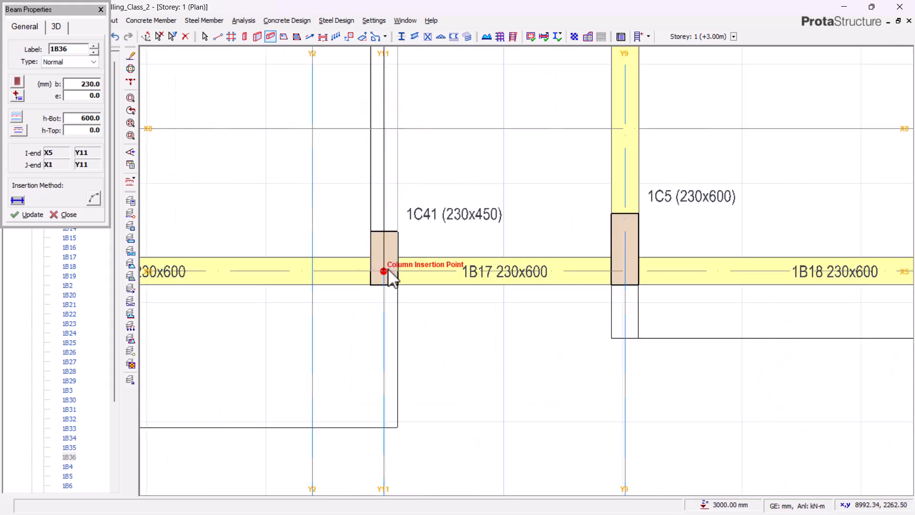
Place beams along axis Y13 from the X6 beam to the X2 beam and from there to the X1 beam
scroll(327, 384, "down", 6)
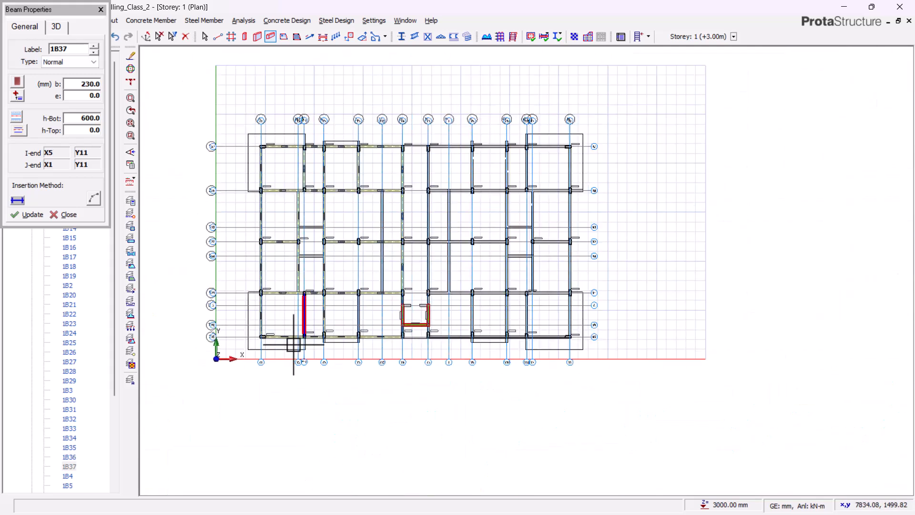
scroll(362, 180, "up", 5)
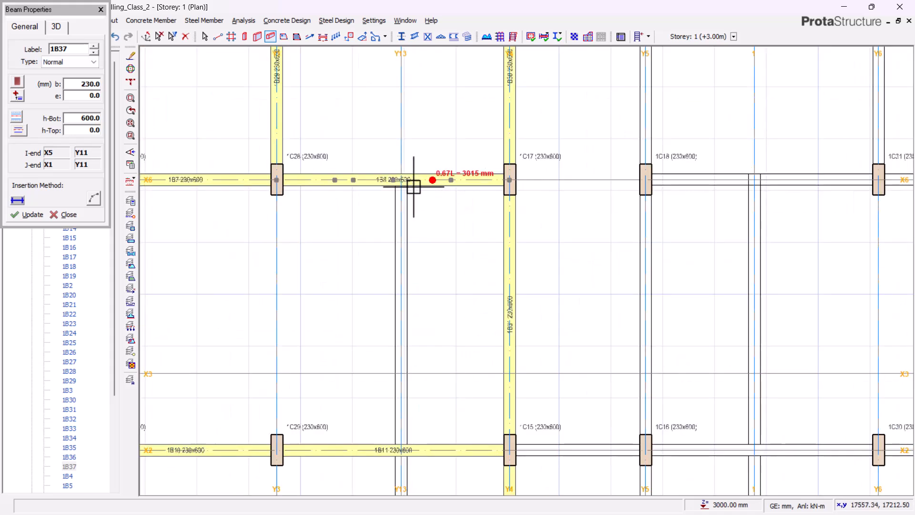
left_click(387, 172)
scroll(474, 140, "down", 5)
scroll(468, 190, "up", 6)
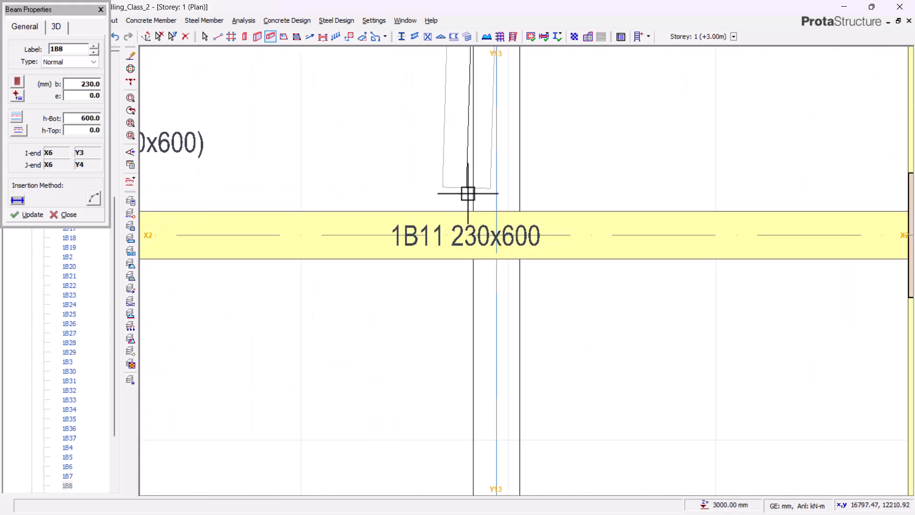
left_click(520, 266)
scroll(496, 143, "down", 5)
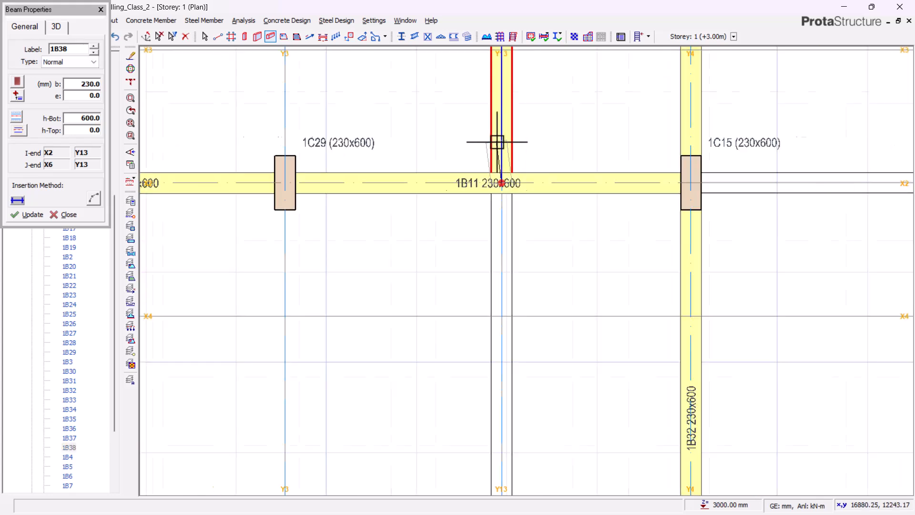
scroll(504, 368, "up", 5)
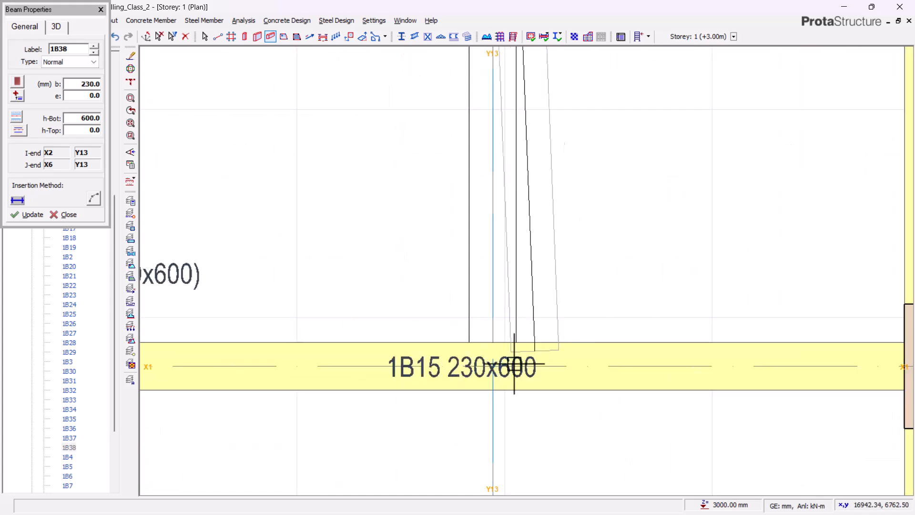
left_click(498, 366)
Place a beam along axis Y3 from the column at X1 to the column at X5
scroll(572, 358, "down", 8)
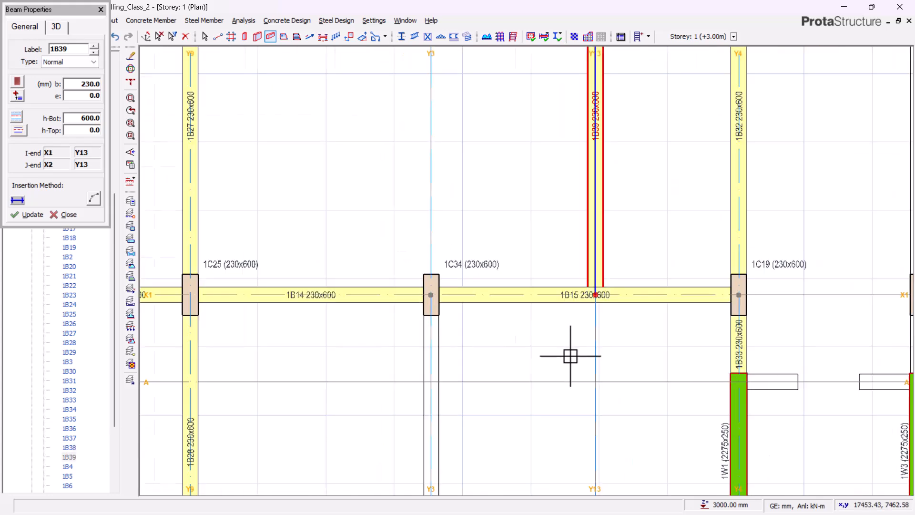
scroll(531, 263, "up", 3)
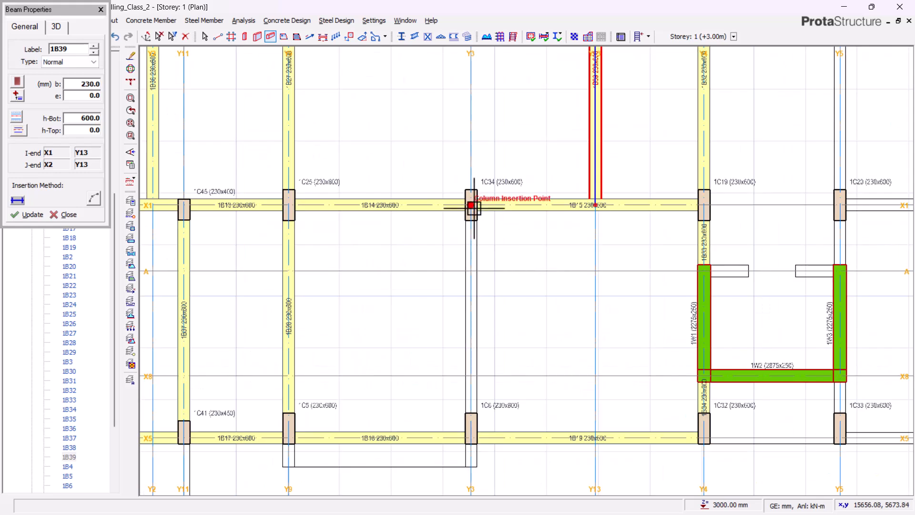
scroll(471, 434, "up", 3)
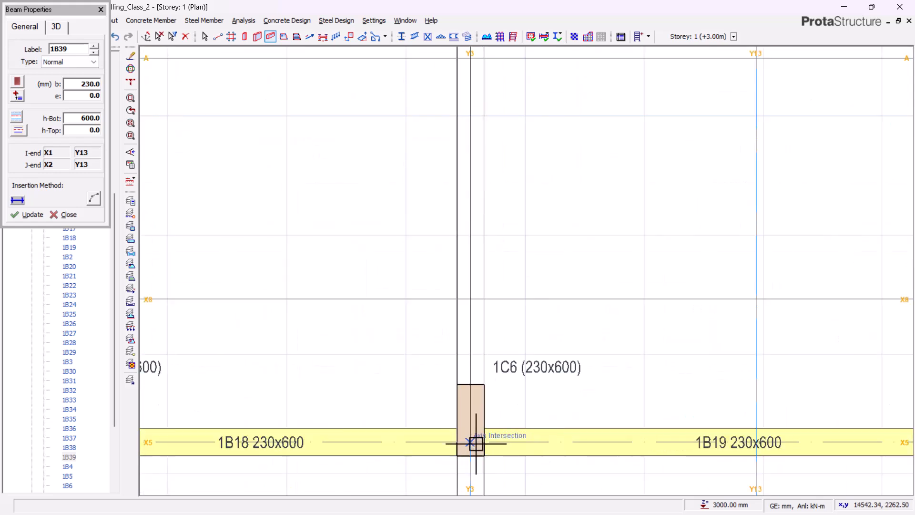
left_click(476, 443)
Place a beam along axis X3 between the beams on axes Y2 and Y9
scroll(549, 386, "down", 5)
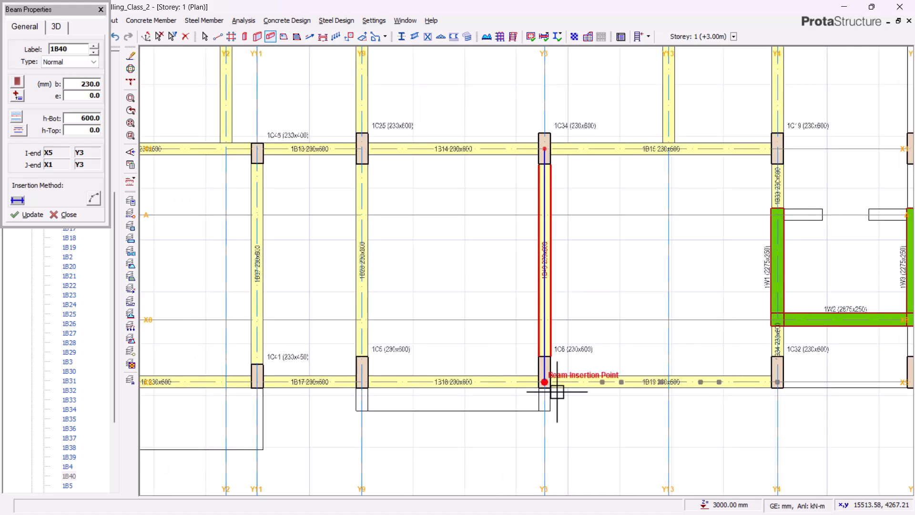
scroll(444, 179, "up", 4)
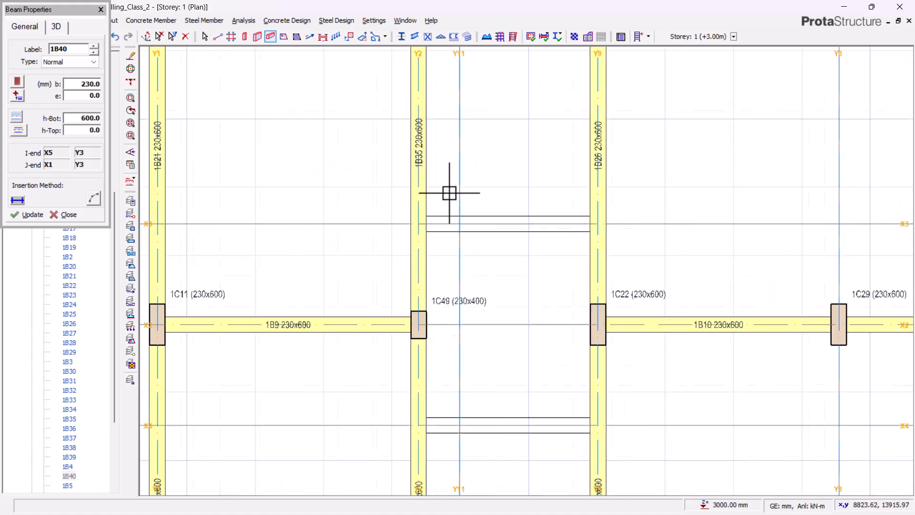
scroll(666, 266, "down", 3)
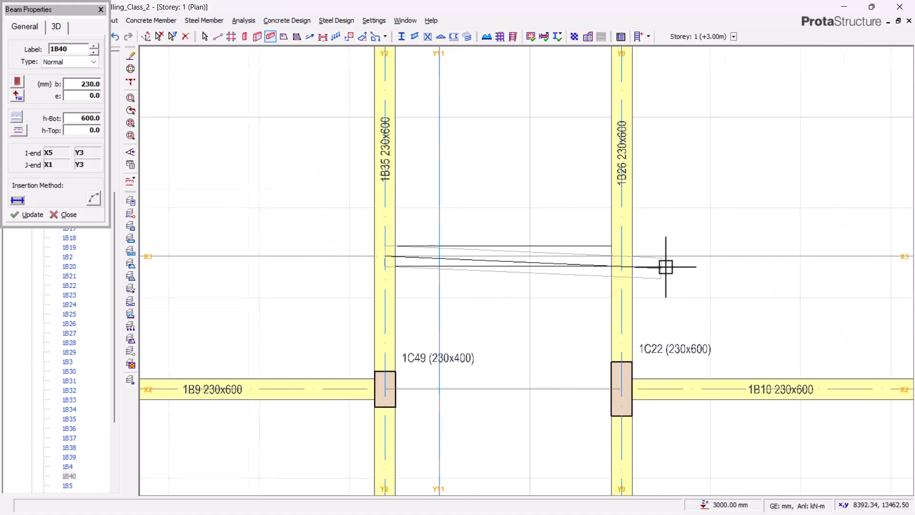
scroll(593, 251, "up", 4)
left_click(566, 241)
Place a beam along axis X4 between the beams on axes Y2 and Y9
scroll(618, 139, "down", 3)
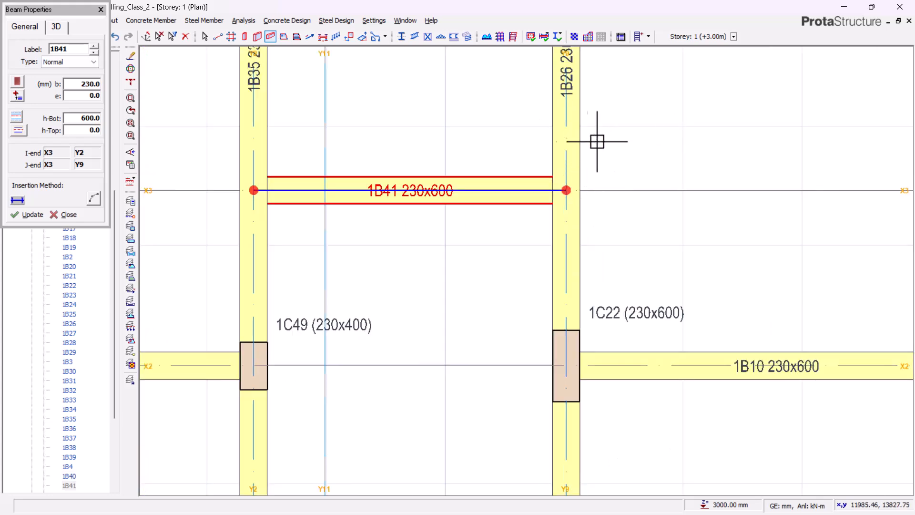
scroll(619, 143, "down", 2)
scroll(383, 370, "up", 2)
left_click(393, 353)
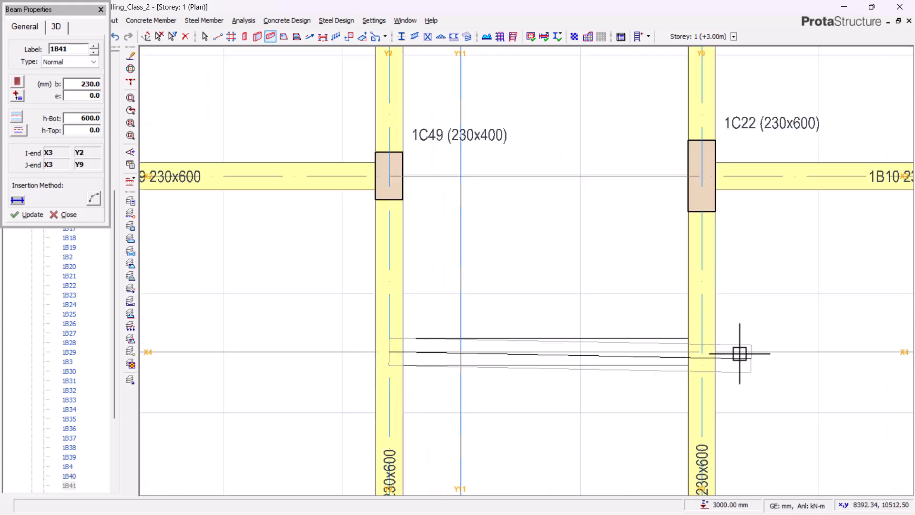
left_click(705, 352)
scroll(623, 228, "down", 3)
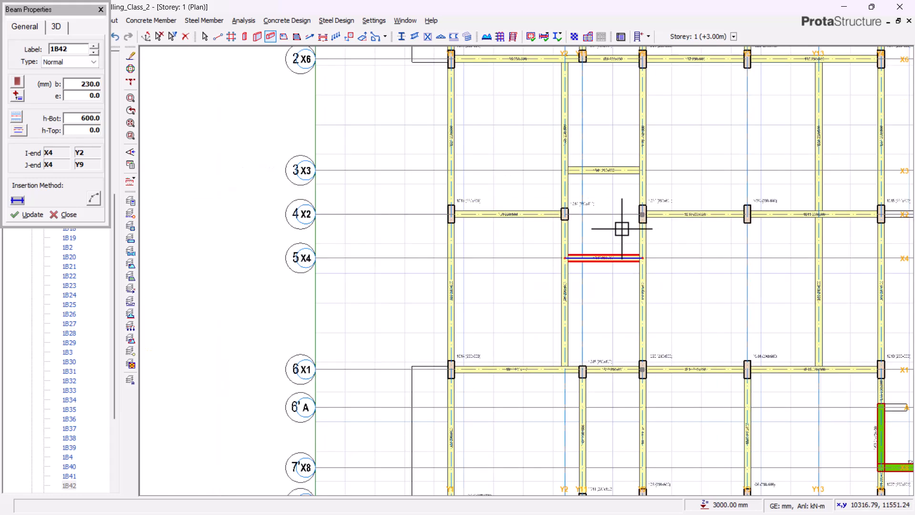
scroll(584, 208, "up", 1)
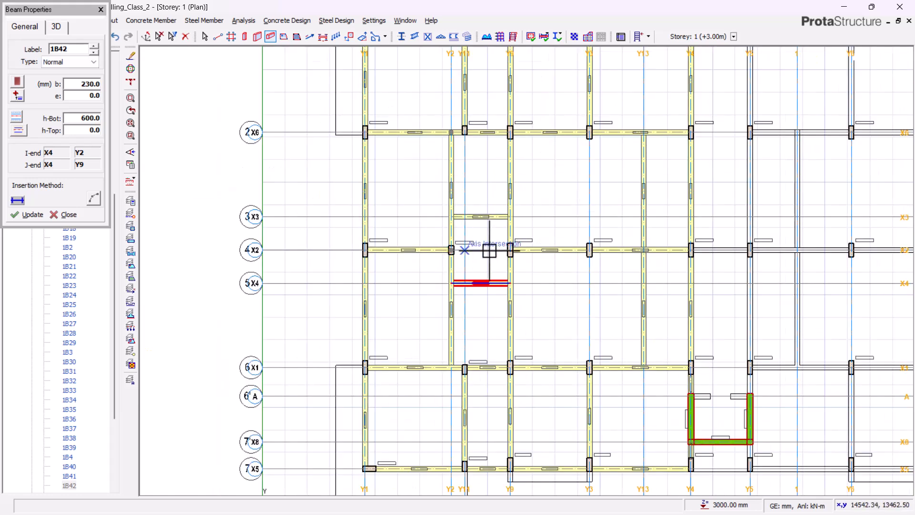
scroll(475, 253, "down", 1)
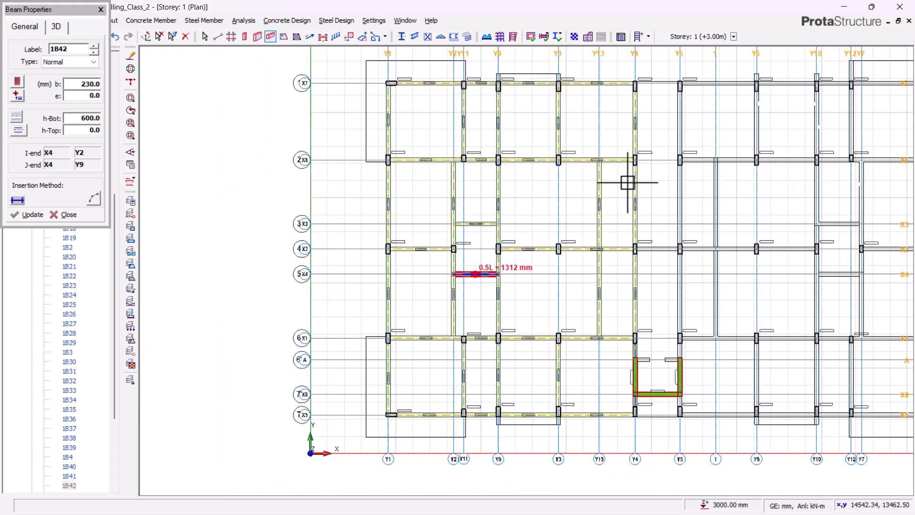
Check the placed beams across the storey plan for missing members and end beam placement
scroll(512, 104, "up", 3)
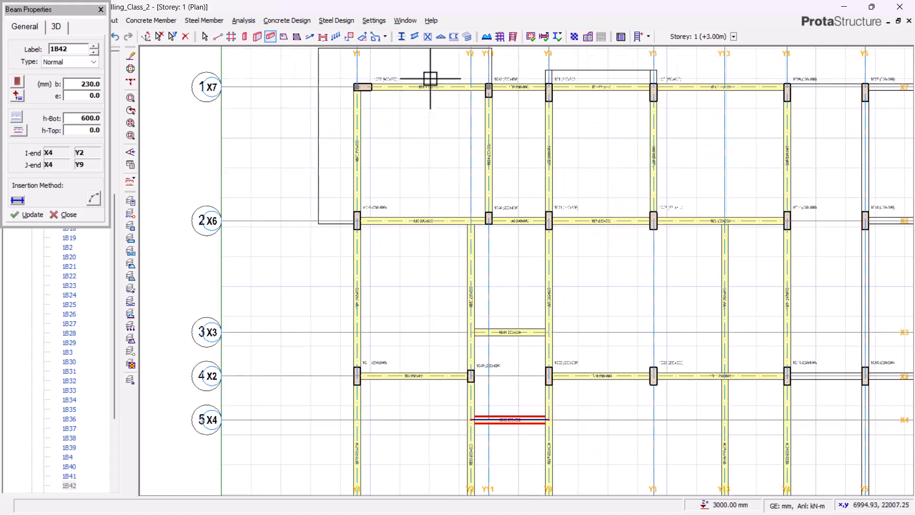
scroll(347, 115, "down", 1)
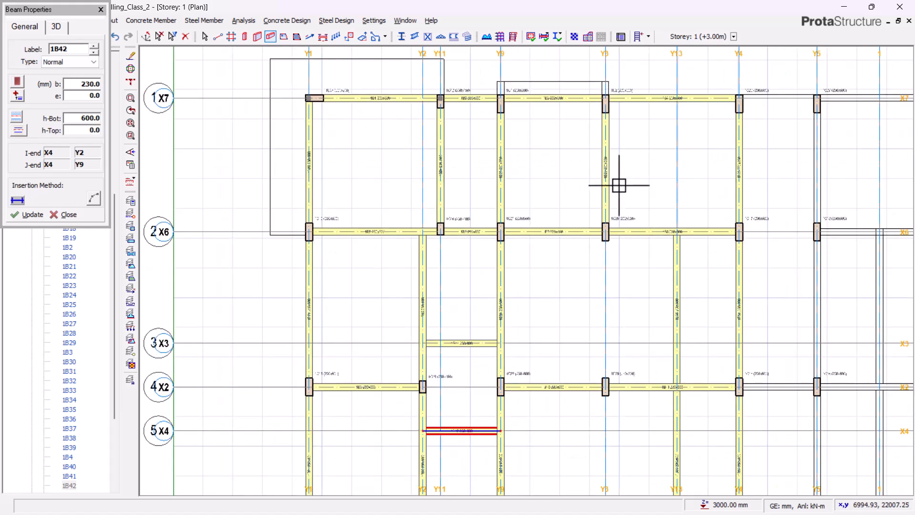
scroll(482, 275, "down", 2)
scroll(451, 215, "up", 1)
scroll(459, 290, "up", 1)
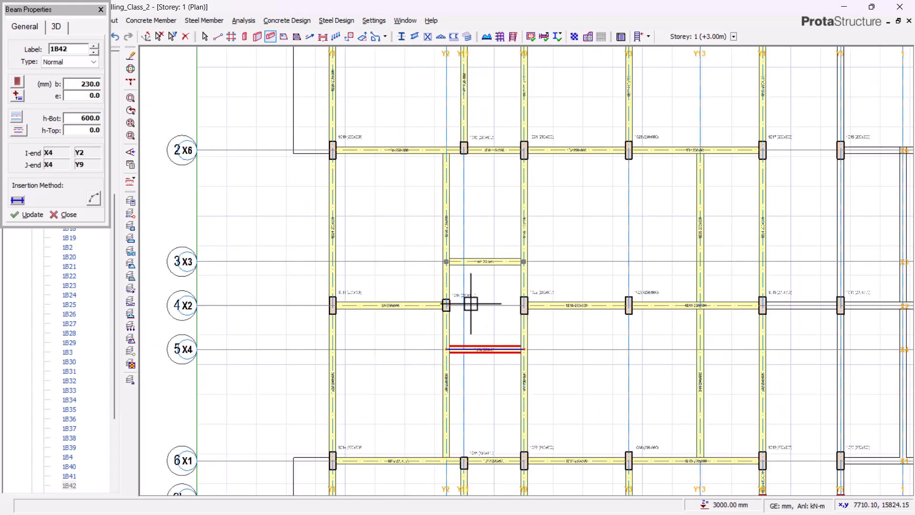
scroll(527, 402, "down", 3)
scroll(541, 253, "up", 3)
scroll(582, 338, "down", 1)
scroll(582, 339, "down", 1)
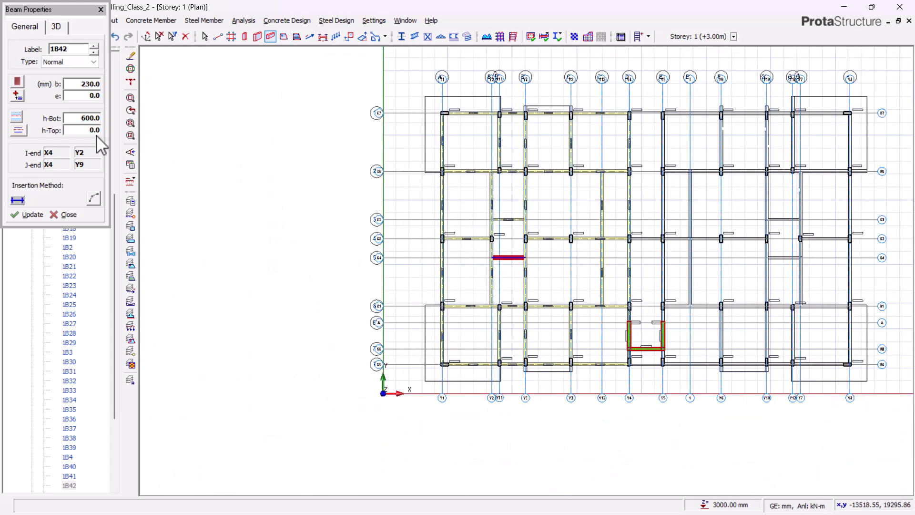
left_click(65, 215)
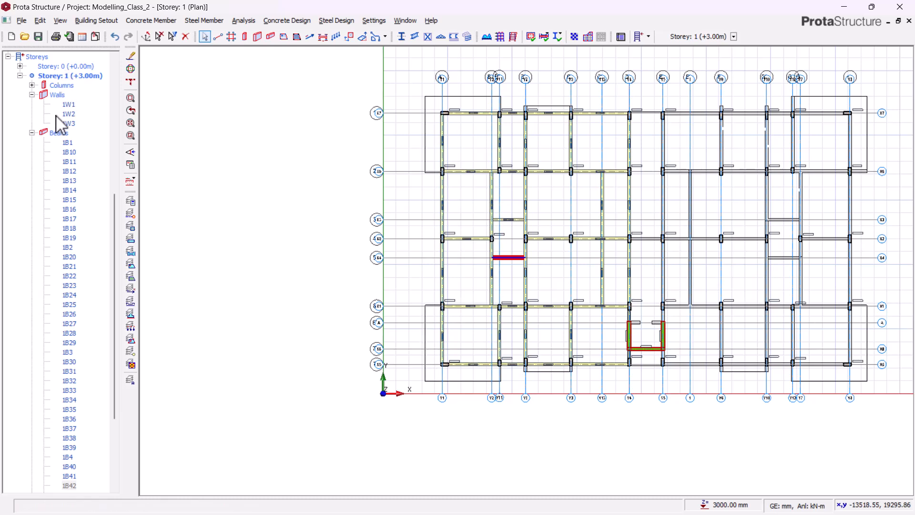
Inspect Storey 1 in a 3D view, orbiting around the beams and walls, and return to the plan view
scroll(73, 88, "up", 5)
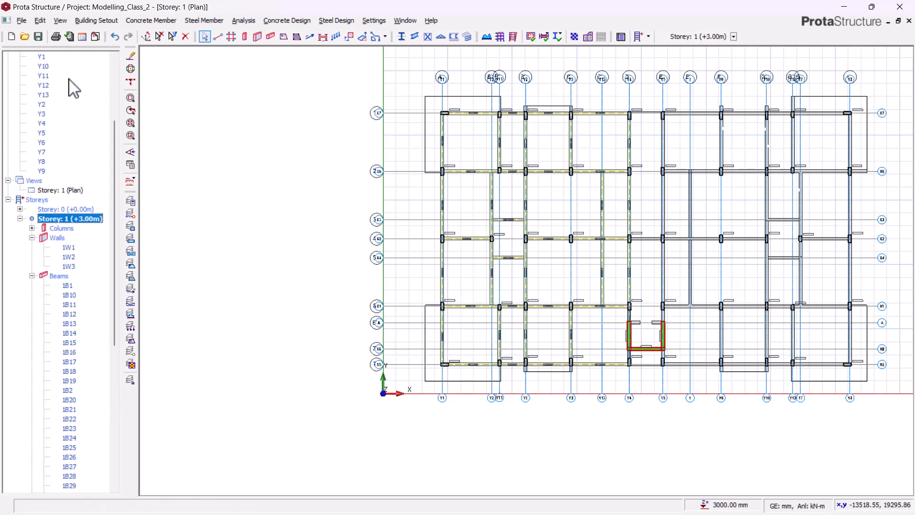
right_click(63, 187)
left_click(90, 204)
middle_click_drag(361, 270, 410, 276)
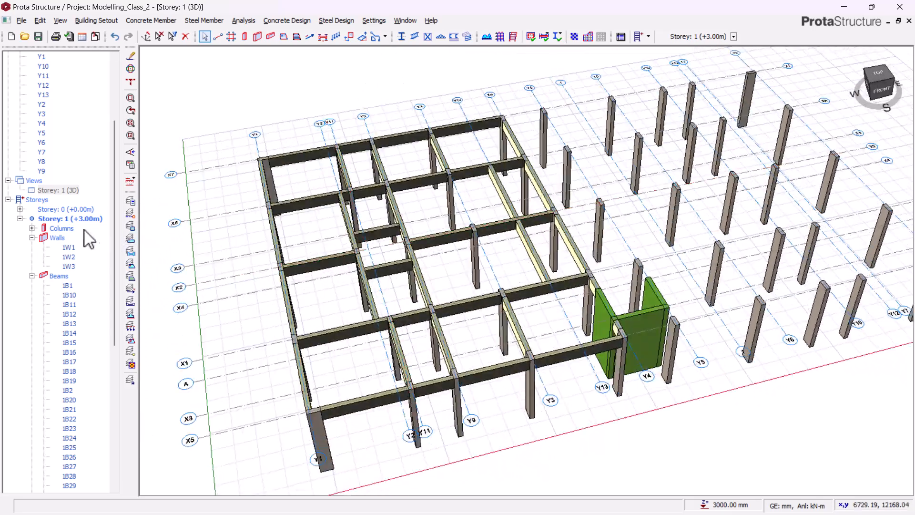
left_click(58, 190)
left_click(88, 198)
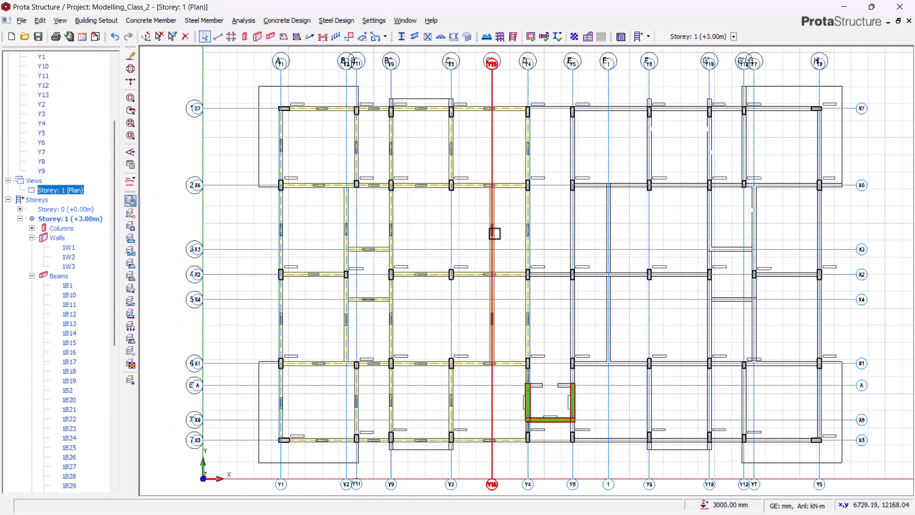
Using the properties of the Y4 beam between X6 and X7, place 230x600 beams along axis X7 from Y5 to Y8
scroll(449, 186, "up", 5)
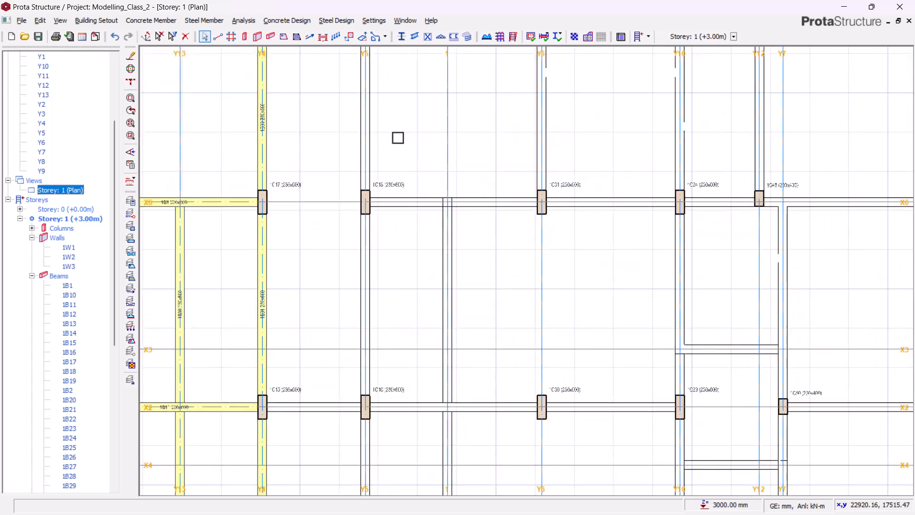
left_click(263, 145)
right_click(299, 104)
left_click(327, 110)
scroll(353, 243, "down", 5)
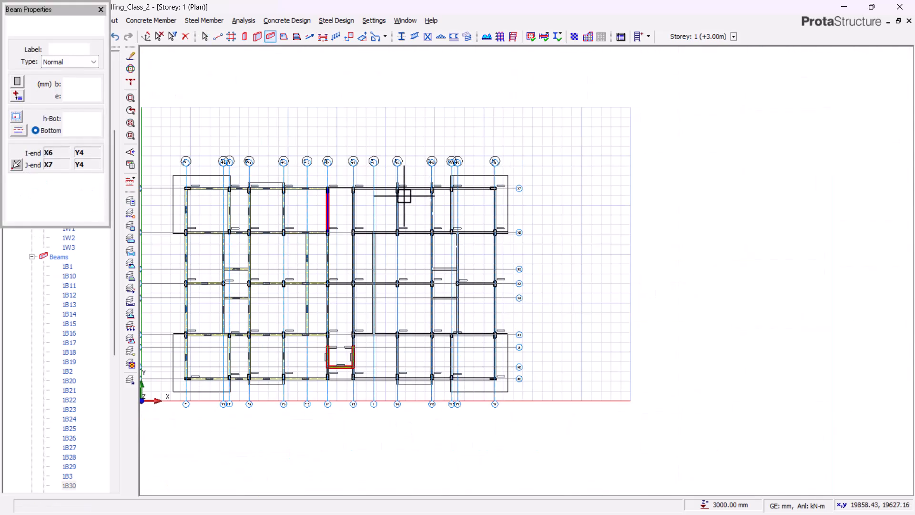
scroll(384, 198, "up", 3)
scroll(302, 186, "up", 5)
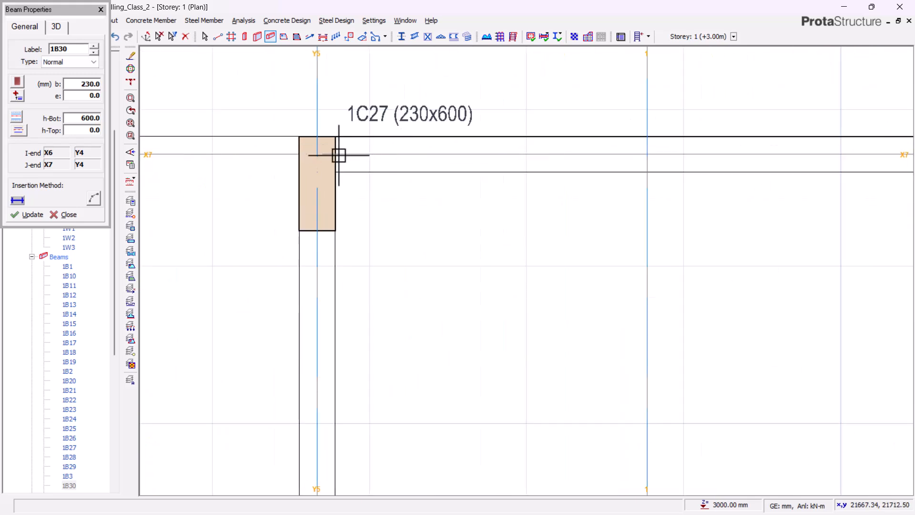
scroll(268, 154, "down", 5)
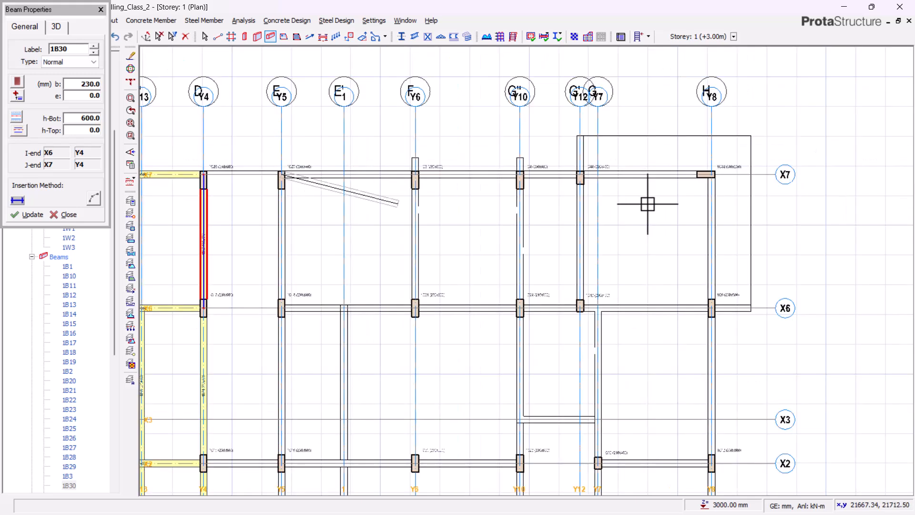
scroll(719, 175, "up", 5)
left_click(707, 159)
scroll(759, 96, "down", 5)
Place beams along axis X6 from the column at Y5 to the column at Y8
scroll(284, 254, "up", 5)
left_click(284, 254)
scroll(284, 254, "down", 5)
scroll(674, 260, "up", 7)
left_click(674, 259)
right_click(731, 190)
scroll(620, 182, "down", 8)
Place beams along axis X2 from Y4 to Y10 and from Y7 to Y8
scroll(202, 301, "up", 5)
left_click(225, 289)
scroll(225, 289, "down", 5)
scroll(553, 286, "up", 5)
left_click(478, 322)
scroll(423, 267, "down", 5)
left_click(494, 307)
left_click(753, 306)
Place beams along axis X1 from the column at Y5 to the column at Y8
scroll(652, 134, "down", 4)
scroll(653, 134, "down", 2)
scroll(394, 257, "up", 5)
left_click(398, 292)
scroll(382, 305, "down", 4)
scroll(697, 304, "up", 6)
left_click(735, 302)
scroll(607, 163, "down", 6)
Place beams along axis X5 from the column at Y5 to the column at Y8
scroll(274, 295, "up", 4)
scroll(333, 305, "up", 3)
left_click(331, 304)
scroll(286, 313, "down", 5)
scroll(810, 308, "up", 6)
left_click(819, 308)
scroll(653, 320, "down", 6)
scroll(399, 339, "down", 4)
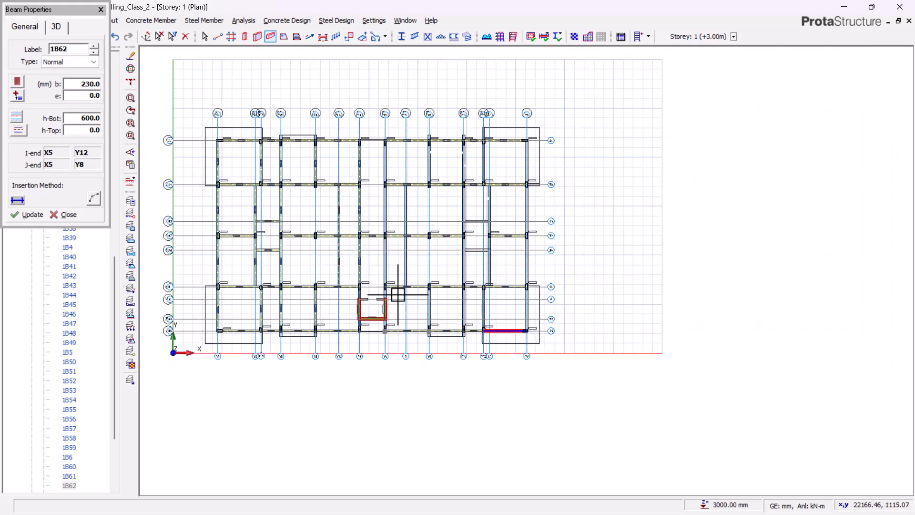
Place beams along axis Y5 from the column at X7 down to the wall end at axis A
scroll(388, 161, "up", 5)
scroll(369, 85, "up", 3)
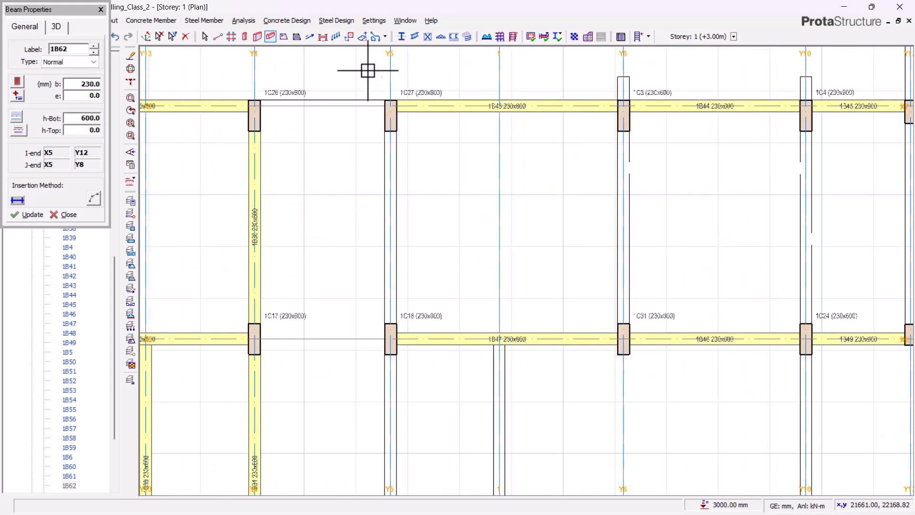
scroll(374, 74, "up", 4)
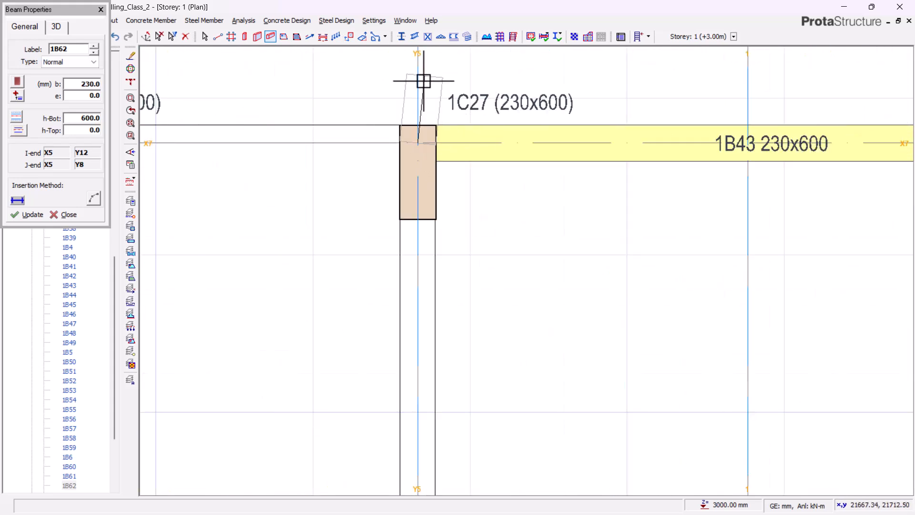
scroll(424, 78, "down", 6)
scroll(429, 435, "down", 2)
scroll(419, 384, "up", 5)
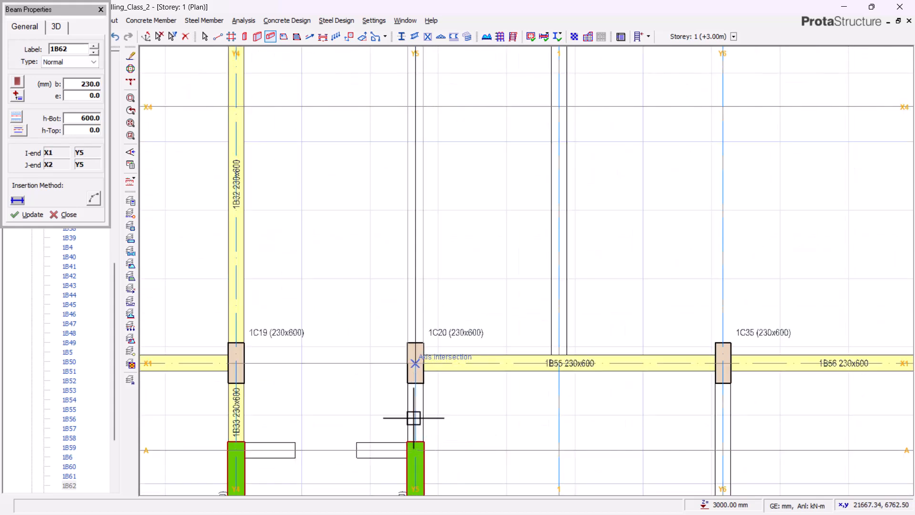
scroll(387, 288, "down", 2)
scroll(411, 395, "up", 4)
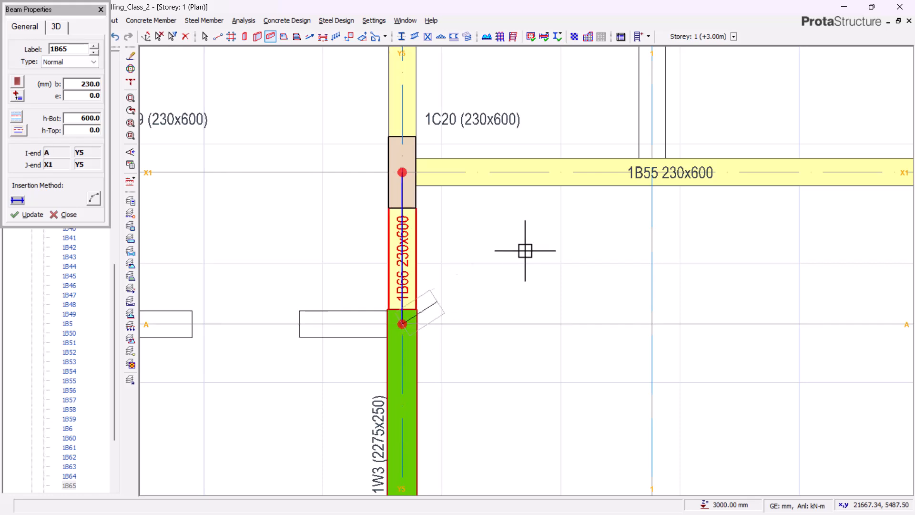
scroll(454, 362, "down", 6)
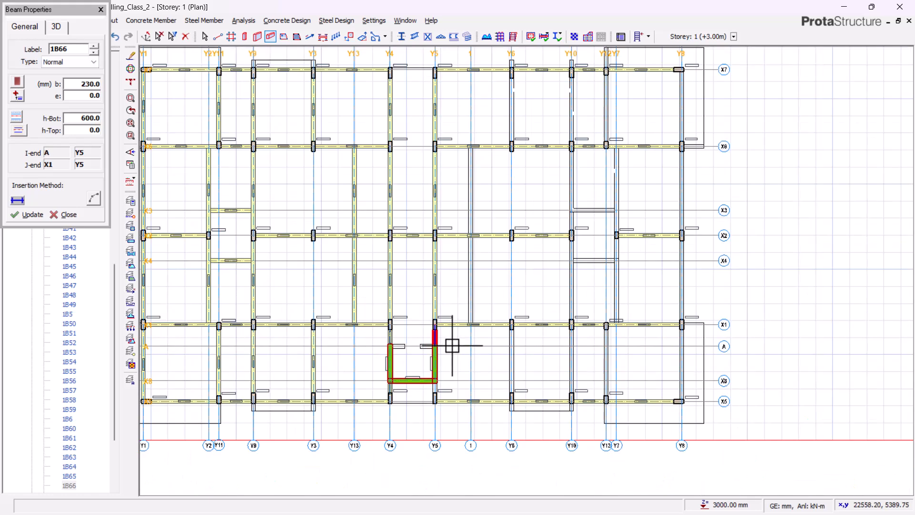
Place beams along axis 1 from the X6 beam to the X2 beam and on to the X1 beam
scroll(507, 176, "up", 5)
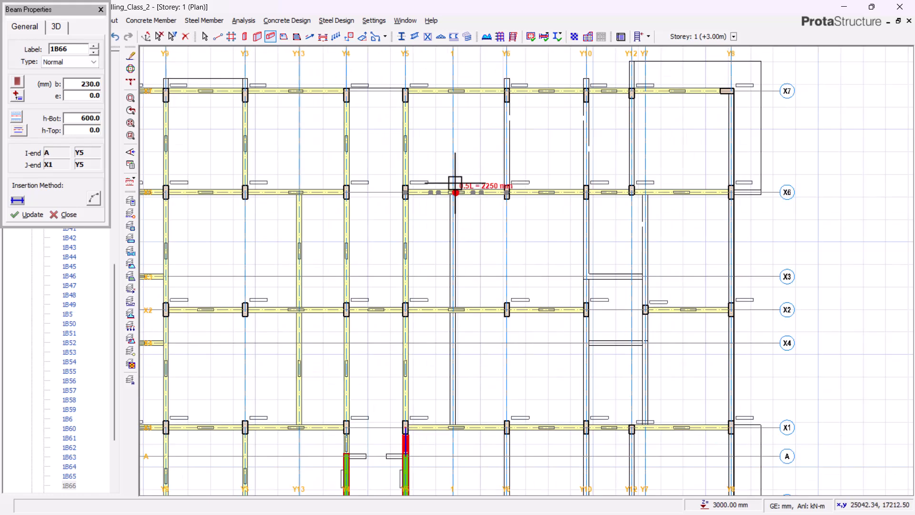
scroll(455, 196, "up", 3)
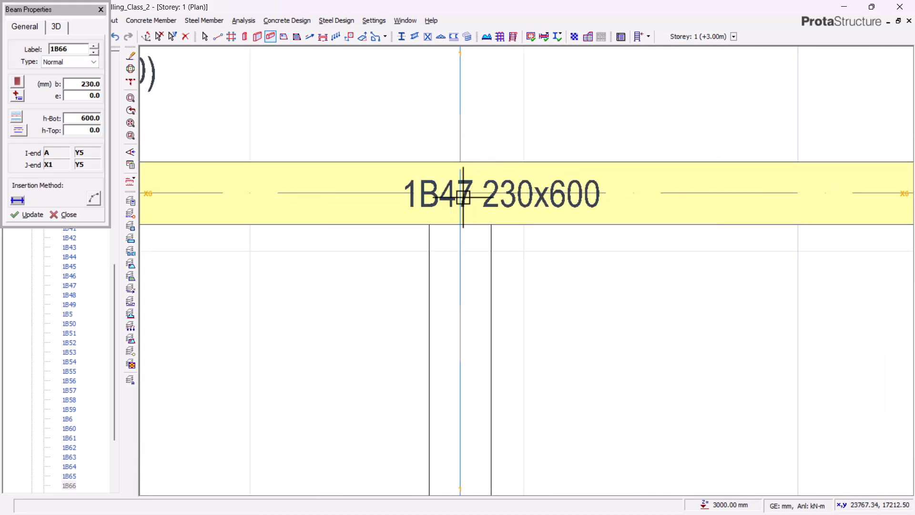
scroll(462, 195, "down", 6)
scroll(481, 348, "up", 3)
scroll(469, 335, "up", 3)
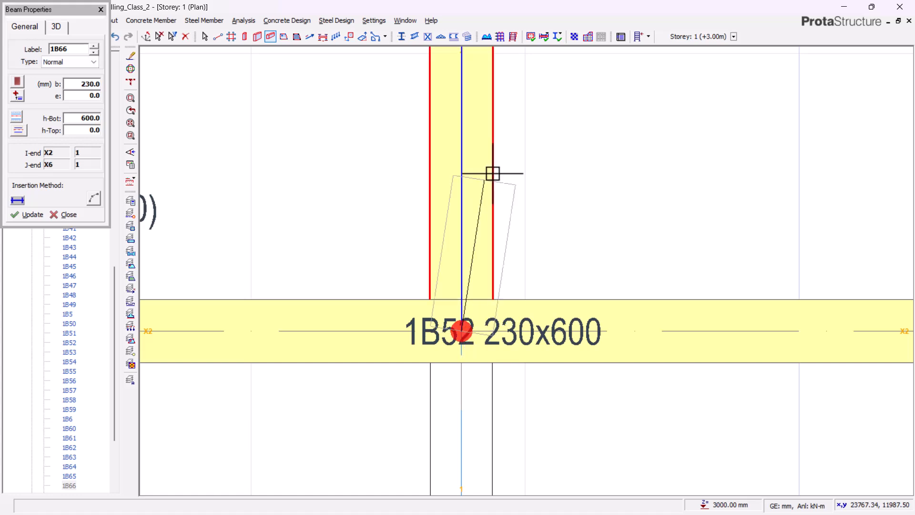
scroll(490, 166, "down", 6)
scroll(480, 464, "up", 5)
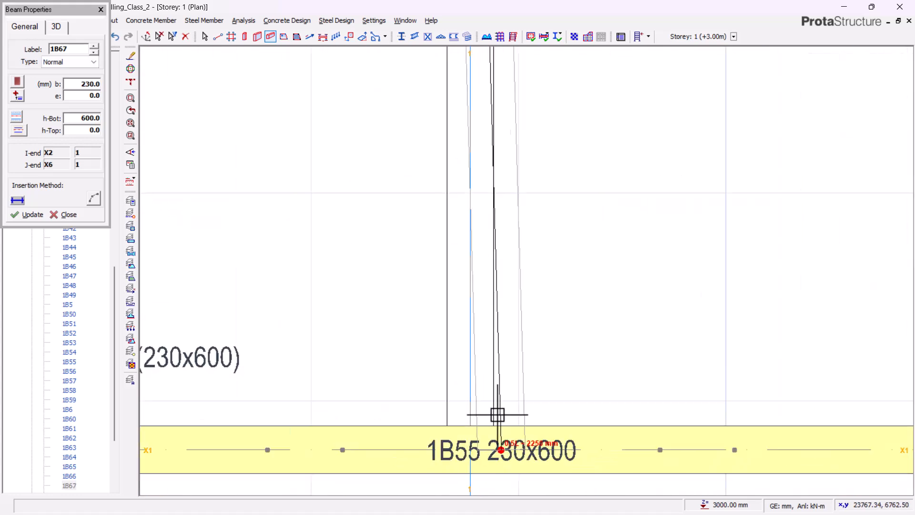
scroll(375, 305, "down", 6)
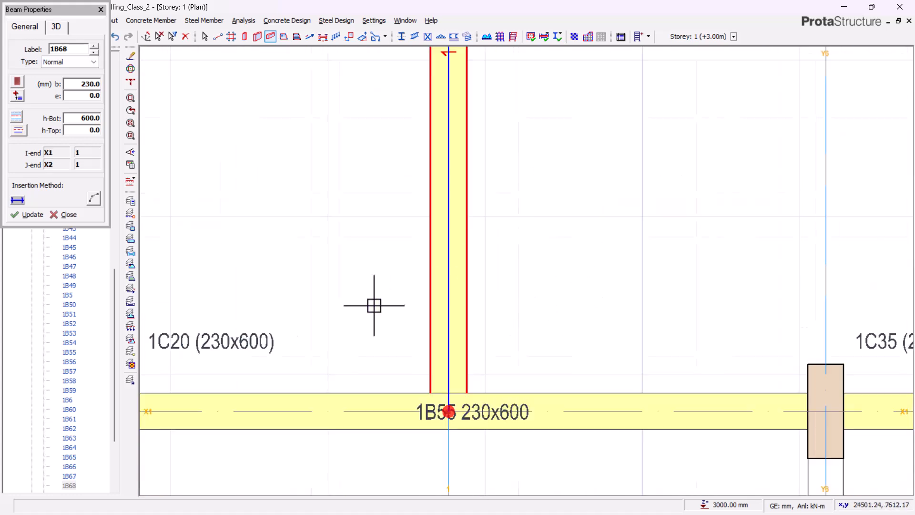
Place a beam along axis Y6 between the columns at X6 and X7
scroll(421, 252, "up", 1)
scroll(420, 253, "up", 5)
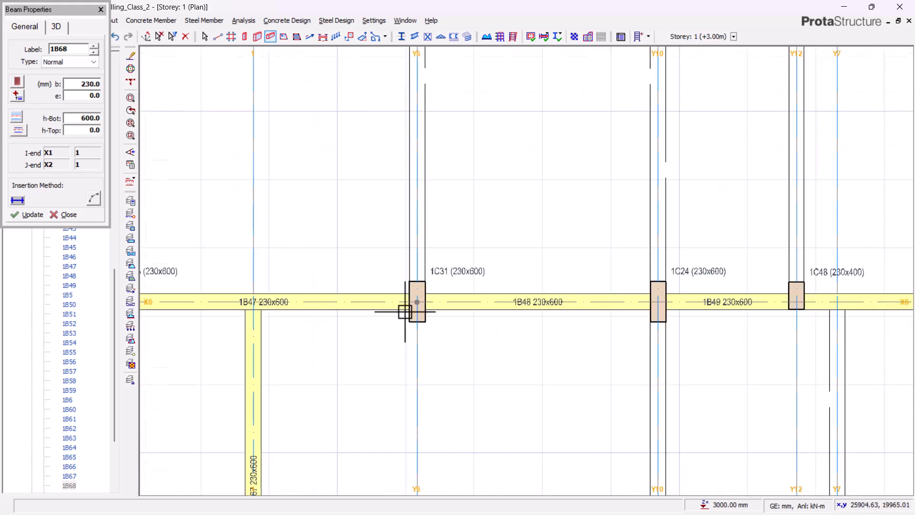
scroll(402, 315, "down", 3)
scroll(410, 81, "up", 3)
left_click(416, 122)
scroll(416, 125, "down", 3)
Place beams along axis Y10 from the column at X7 to the column at X5
scroll(411, 247, "up", 6)
left_click(415, 341)
scroll(427, 292, "down", 6)
scroll(491, 96, "up", 3)
scroll(491, 388, "down", 5)
Place a beam along axis Y6 between the columns at X1 and X5
scroll(492, 434, "up", 6)
scroll(397, 196, "up", 4)
left_click(397, 176)
scroll(399, 247, "down", 3)
scroll(403, 396, "up", 4)
left_click(395, 378)
scroll(396, 359, "down", 4)
Place beams along axis Y12 between the columns at X1 and X5 and between those at X6 and X7
scroll(474, 310, "down", 2)
scroll(456, 348, "up", 4)
scroll(471, 402, "up", 4)
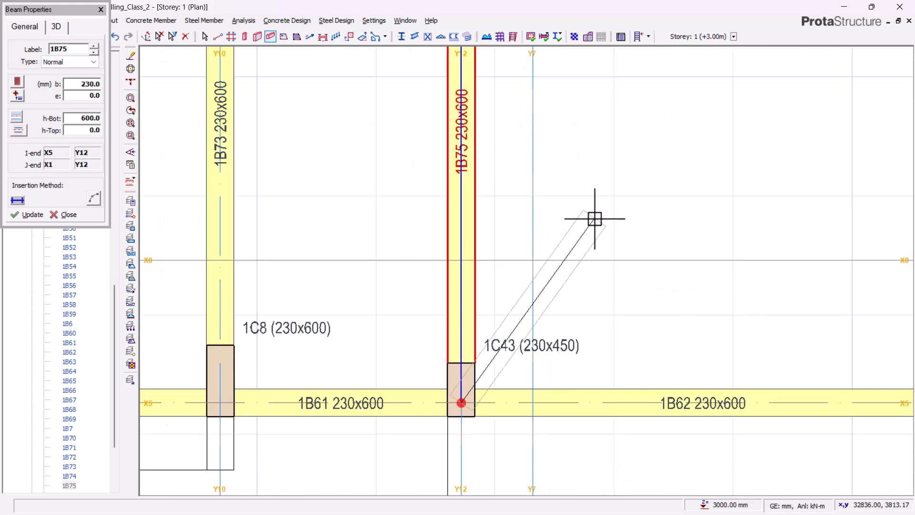
scroll(376, 415, "down", 4)
scroll(395, 173, "up", 5)
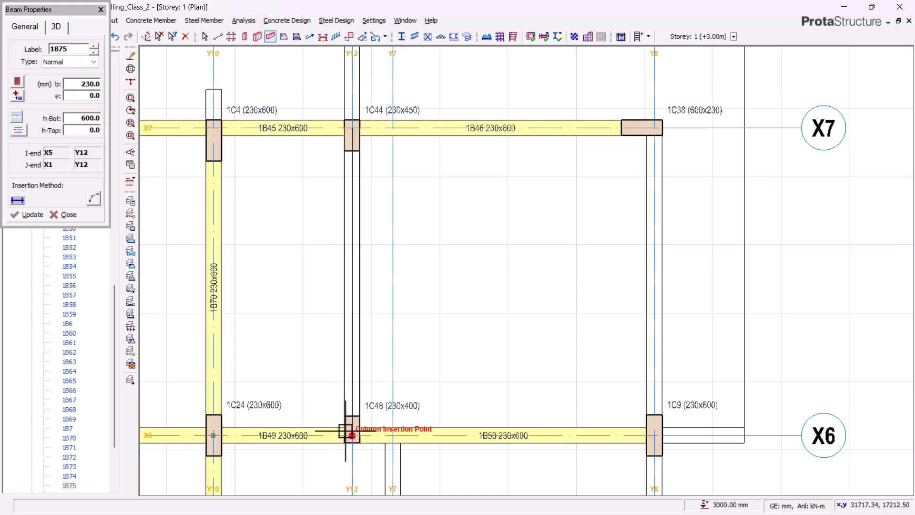
scroll(542, 163, "down", 4)
Place beams along axis Y8 from the column at X7 to the column at X5
scroll(567, 165, "up", 5)
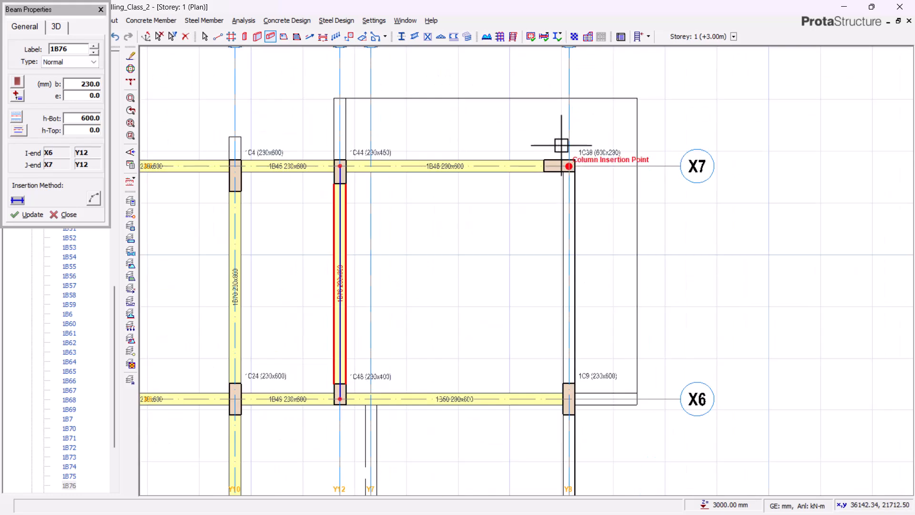
scroll(564, 147, "down", 4)
scroll(533, 333, "up", 5)
scroll(525, 309, "down", 4)
Place beams along axis Y7 from the X6 beam through the column at X2 to the X1 beam
scroll(496, 63, "up", 5)
scroll(477, 169, "down", 3)
scroll(479, 255, "up", 3)
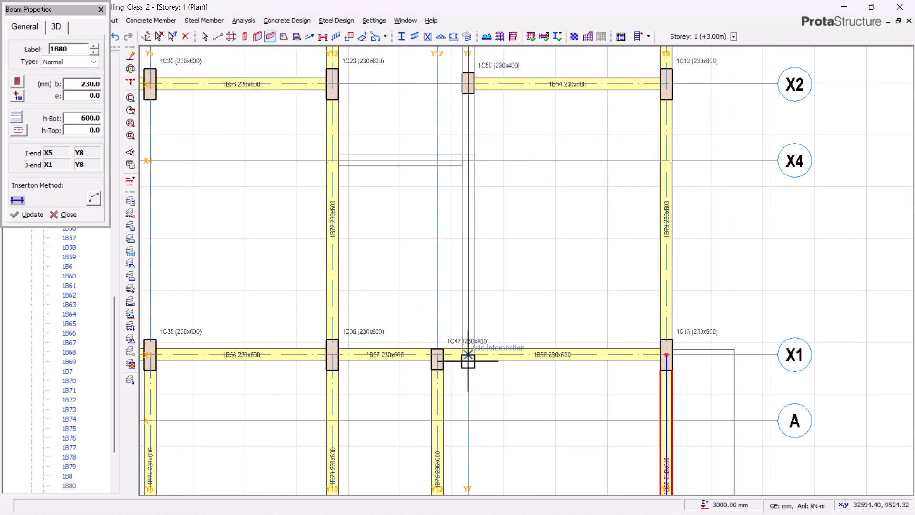
scroll(488, 386, "down", 4)
Place a beam along axis X3 between the beams on axes Y10 and Y7
scroll(414, 374, "up", 4)
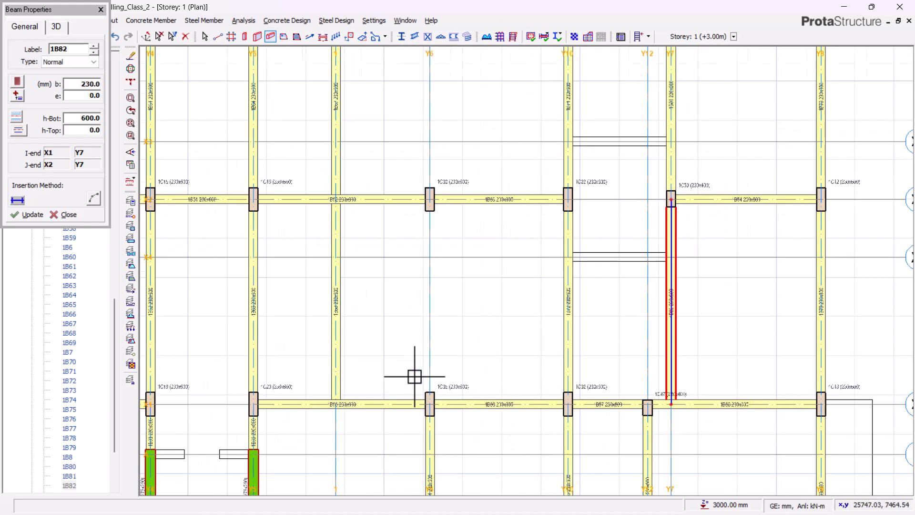
scroll(666, 155, "up", 4)
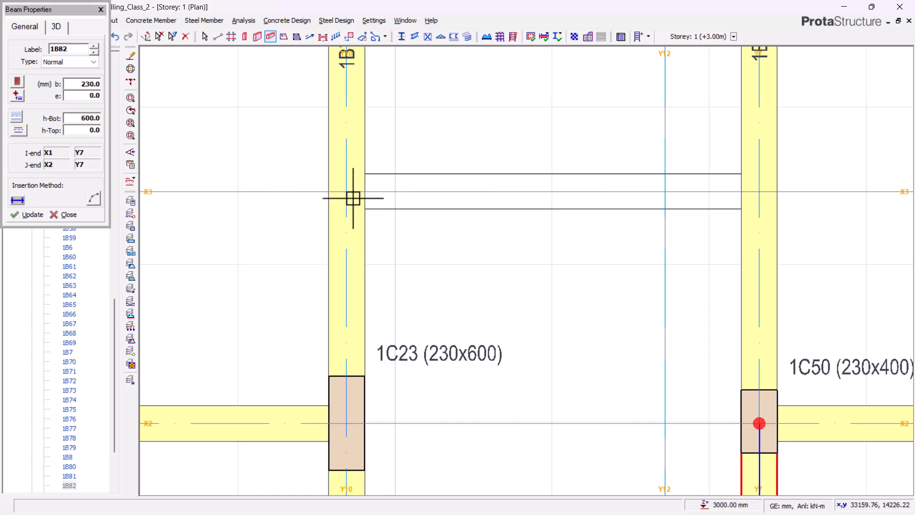
scroll(553, 189, "down", 2)
scroll(584, 204, "up", 3)
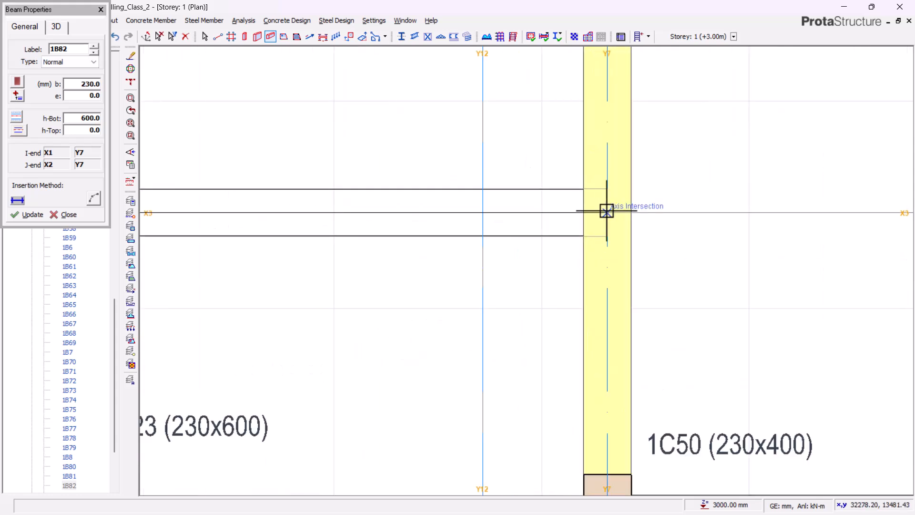
left_click(606, 212)
scroll(480, 109, "down", 2)
Place a beam along axis X4 between the beams on axes Y10 and Y7, and end beam placement
scroll(353, 357, "up", 1)
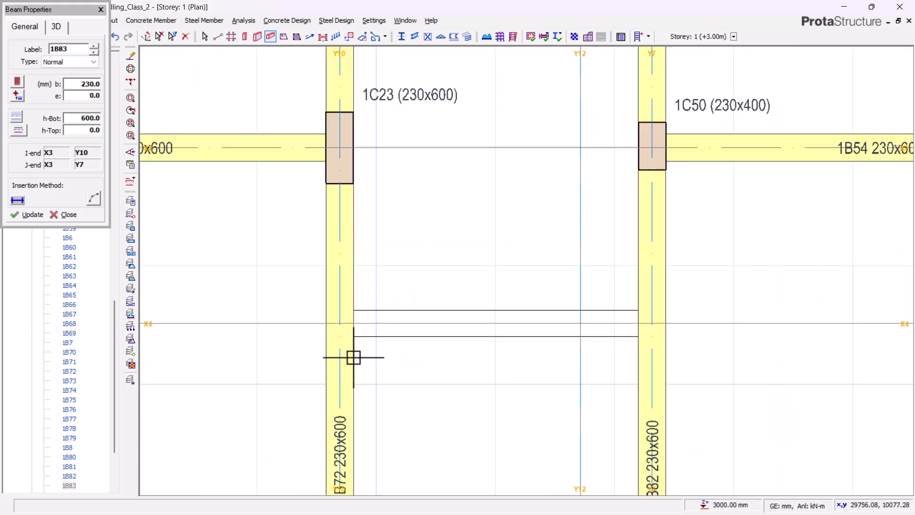
left_click(652, 323)
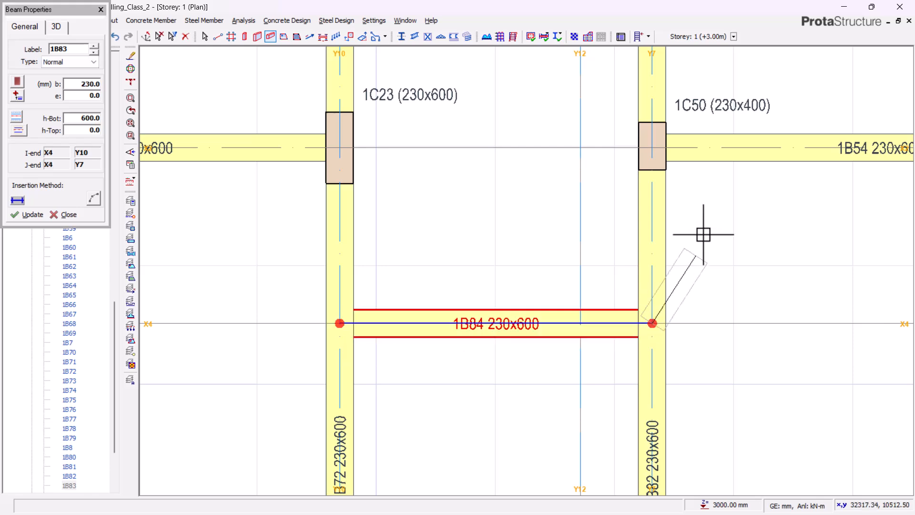
scroll(645, 173, "down", 5)
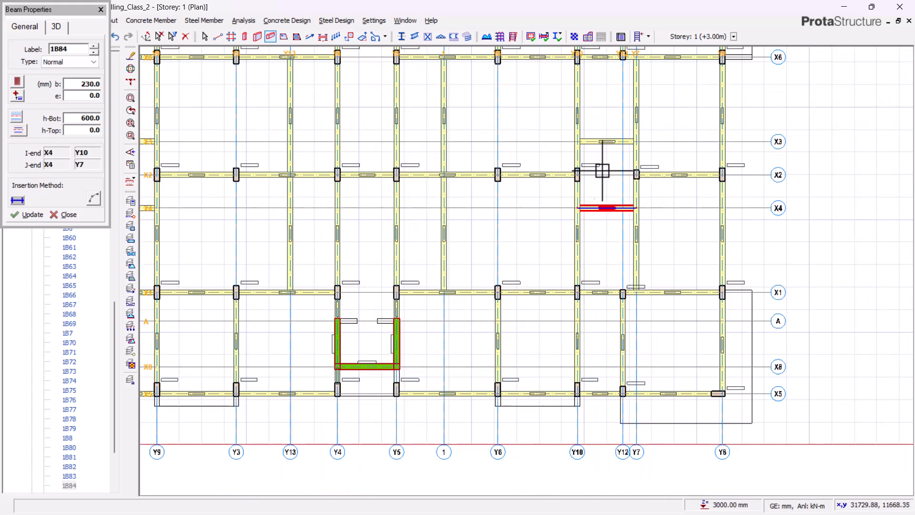
scroll(419, 201, "up", 5)
key("Escape")
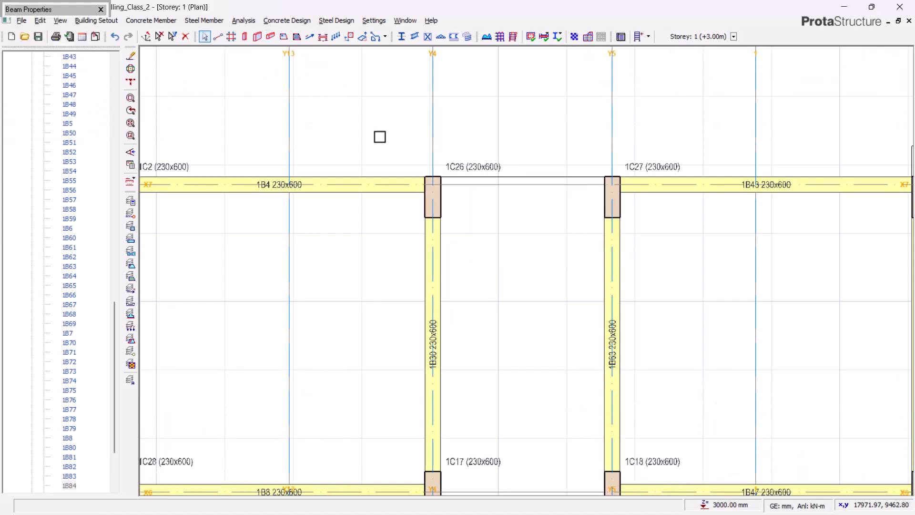
Inspect the Storey 1 beam, column and wall framing in 3D and return the view to plan
scroll(385, 133, "down", 6)
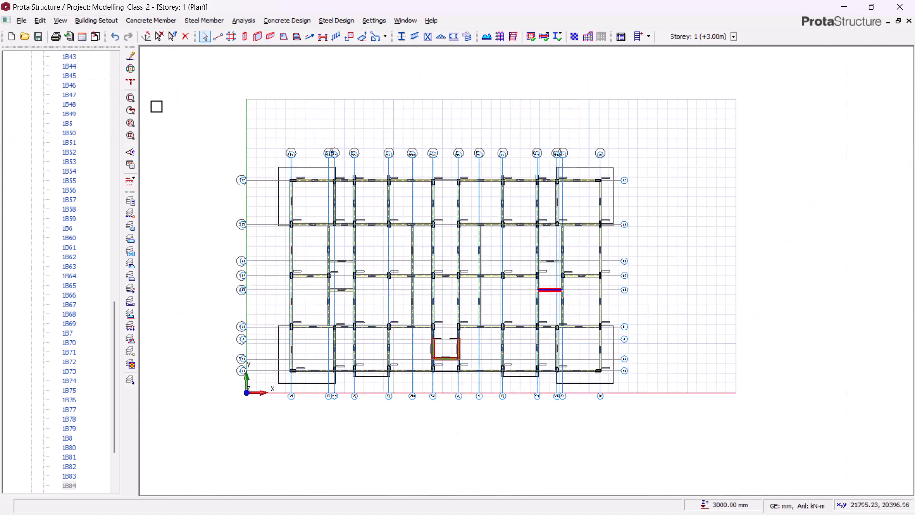
scroll(62, 146, "up", 18)
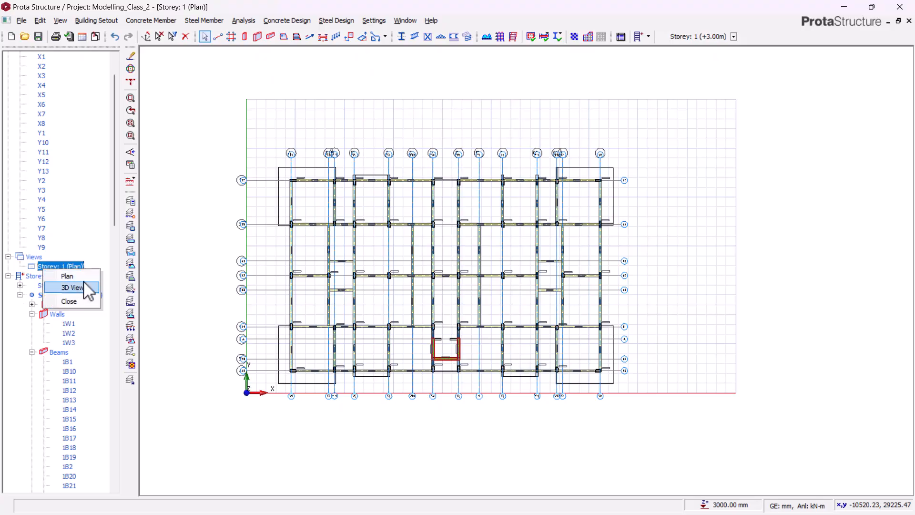
left_click(79, 287)
scroll(327, 210, "down", 1)
middle_click_drag(349, 261, 149, 214)
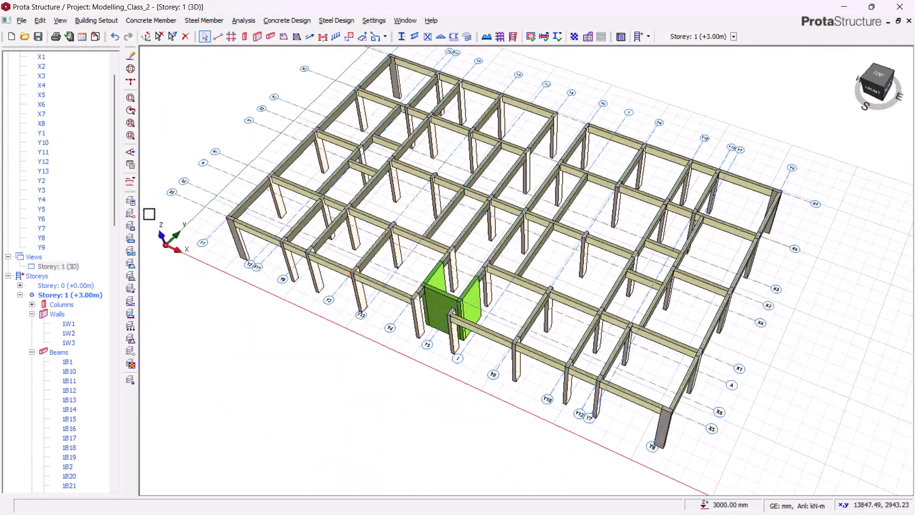
right_click(65, 266)
left_click(79, 276)
scroll(388, 229, "down", 2)
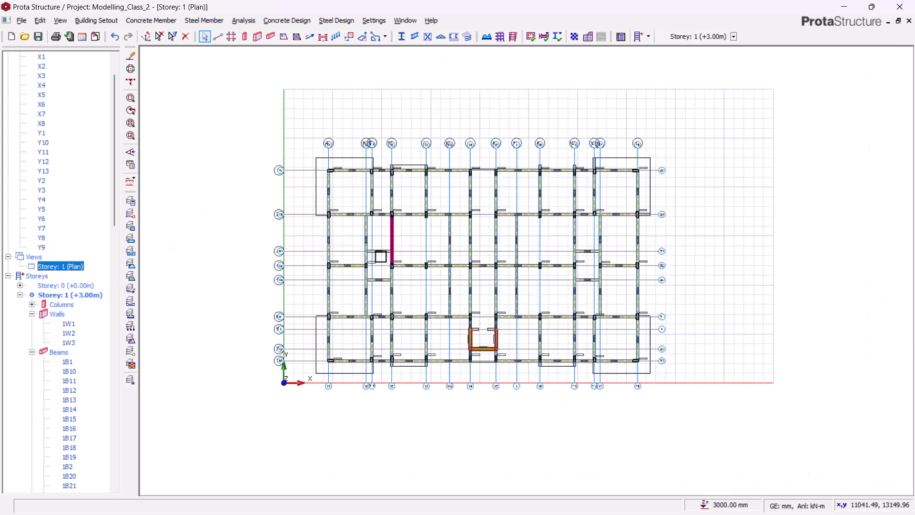
Arrange ProtaStructure side by side with the AutoCAD drawing IRISH RESIDENCE.dwg, giving ProtaStructure the wider share of the screen
left_click_drag(549, 6, 1, 165)
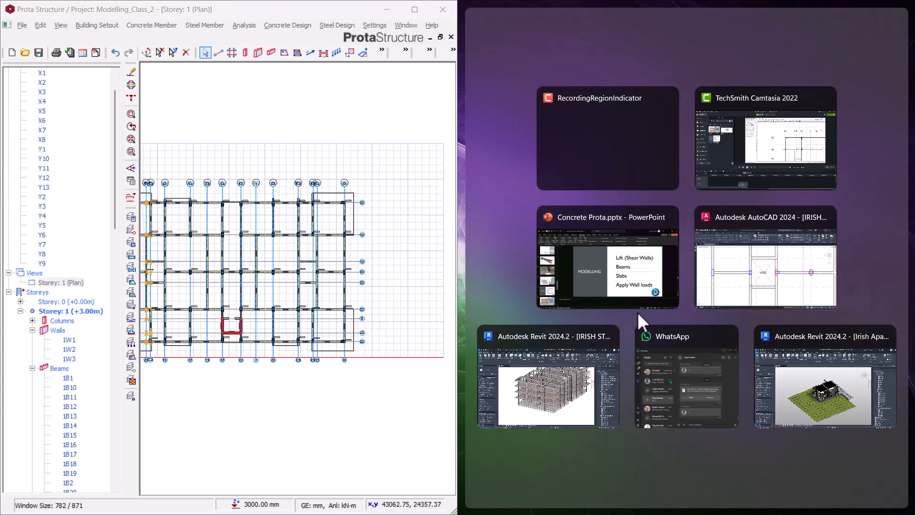
left_click(765, 262)
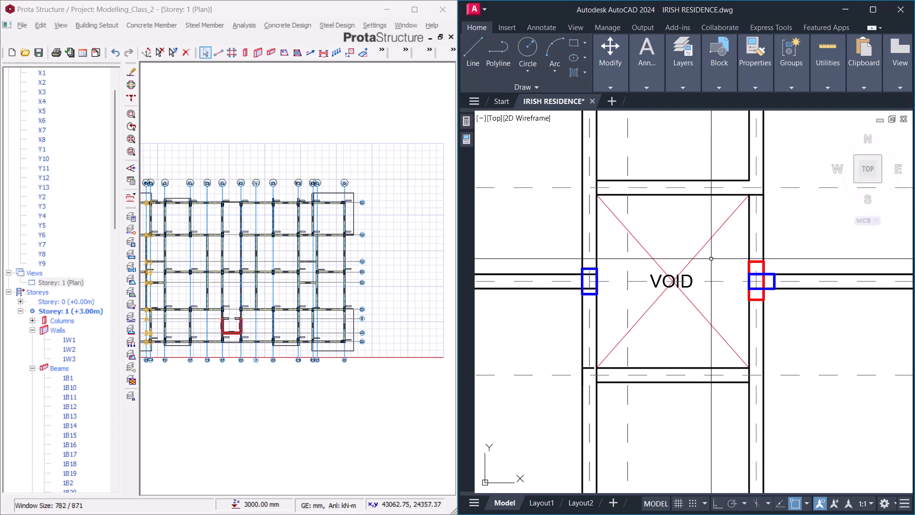
scroll(712, 259, "down", 8)
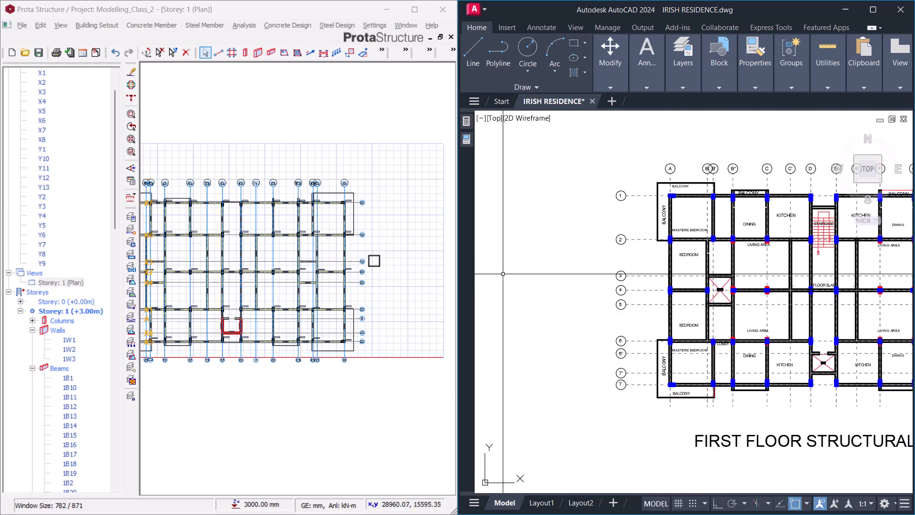
scroll(374, 260, "down", 3)
left_click_drag(456, 294, 571, 307)
scroll(472, 246, "up", 5)
scroll(267, 253, "down", 2)
scroll(433, 208, "up", 2)
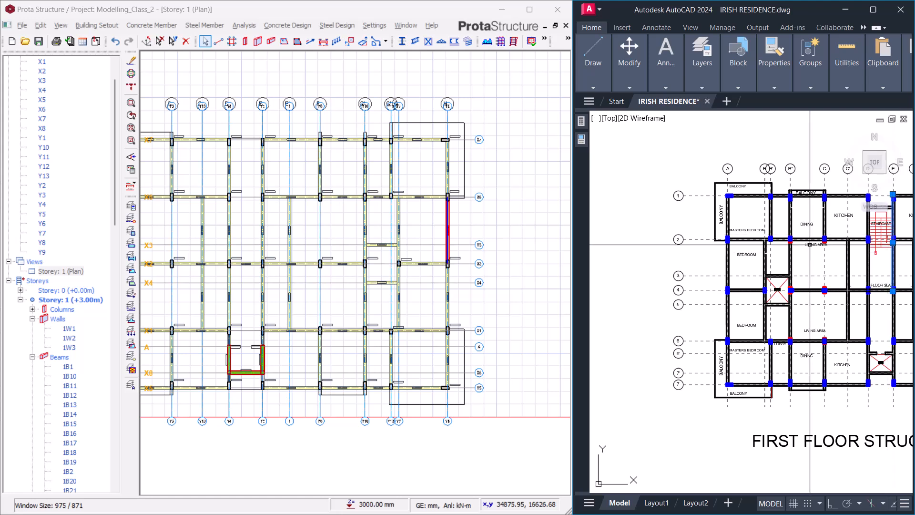
In AutoCAD, add a linear dimension from the upper edge of the grid D column to the upper edge of the staircase beam
scroll(873, 219, "up", 6)
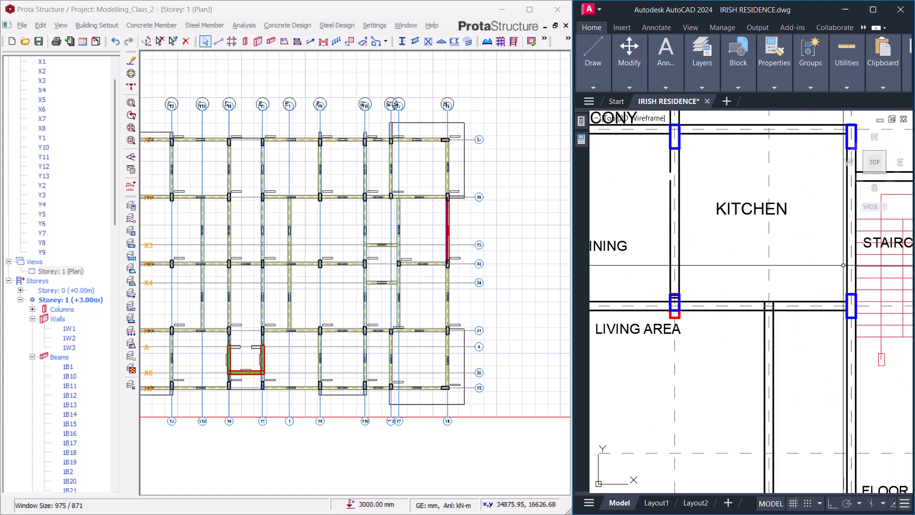
middle_click_drag(874, 219, 719, 252)
scroll(720, 252, "up", 3)
scroll(719, 252, "down", 4)
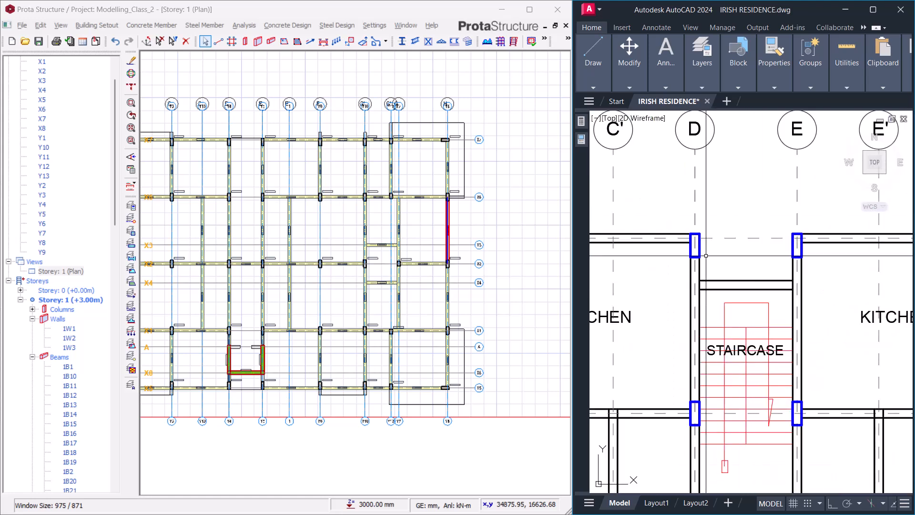
scroll(733, 267, "up", 4)
type("dli")
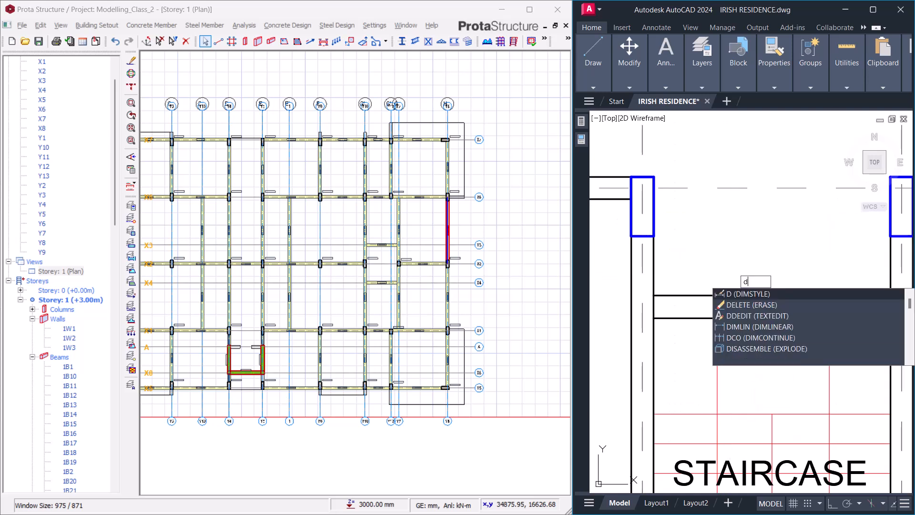
key("Return")
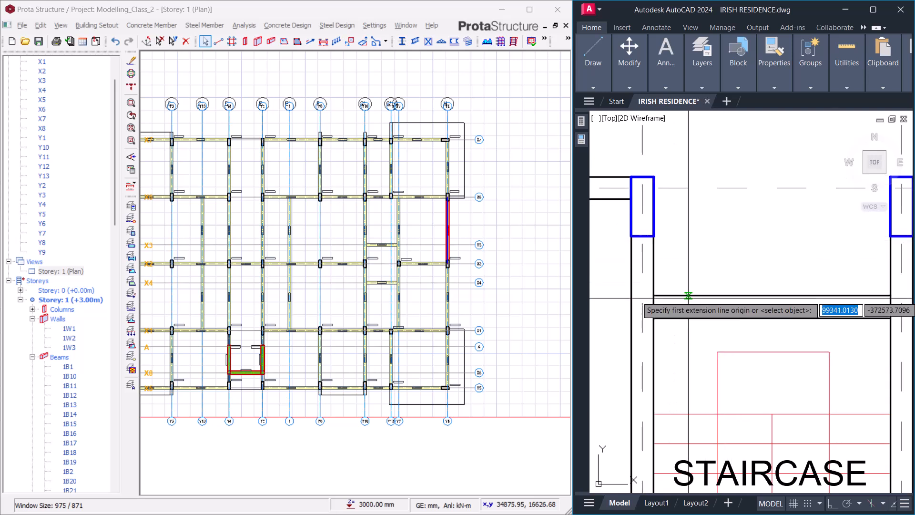
scroll(715, 286, "down", 3)
scroll(705, 224, "up", 5)
scroll(706, 224, "down", 3)
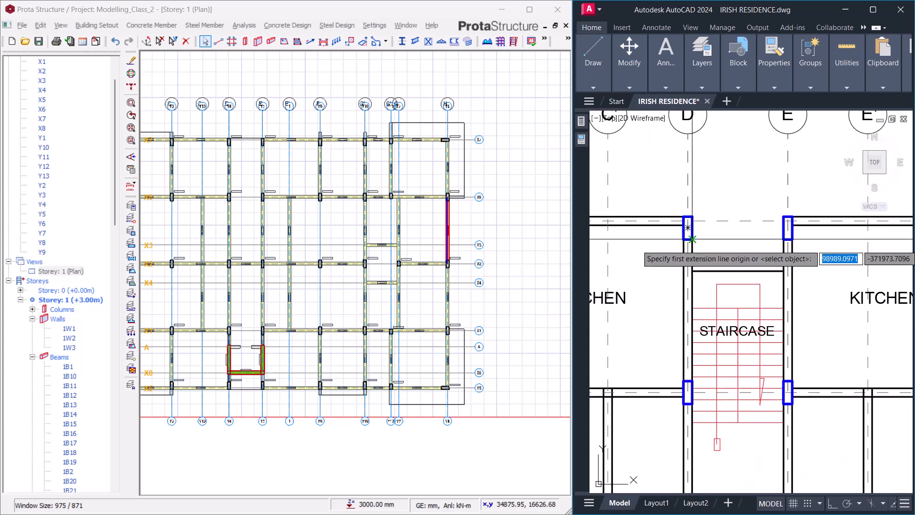
scroll(697, 205, "up", 4)
left_click(708, 188)
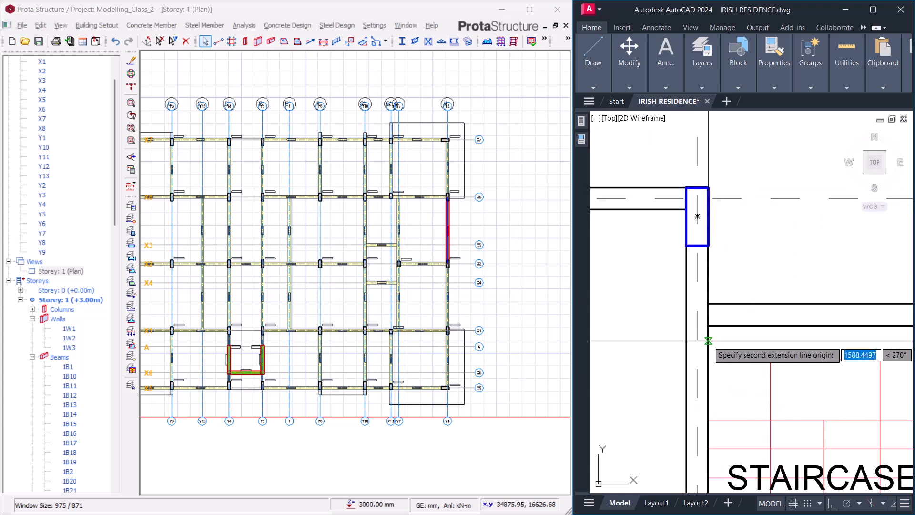
left_click(709, 303)
left_click(782, 264)
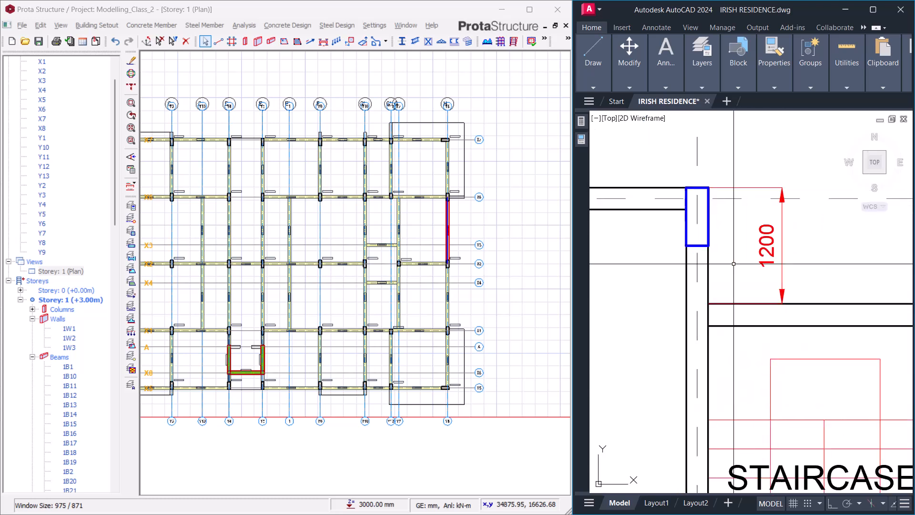
scroll(734, 264, "down", 3)
scroll(789, 162, "up", 5)
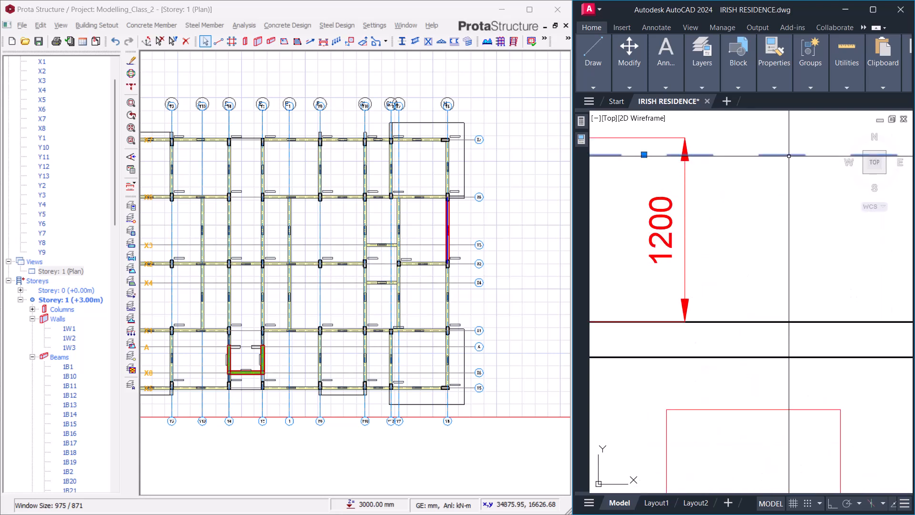
scroll(772, 248, "down", 4)
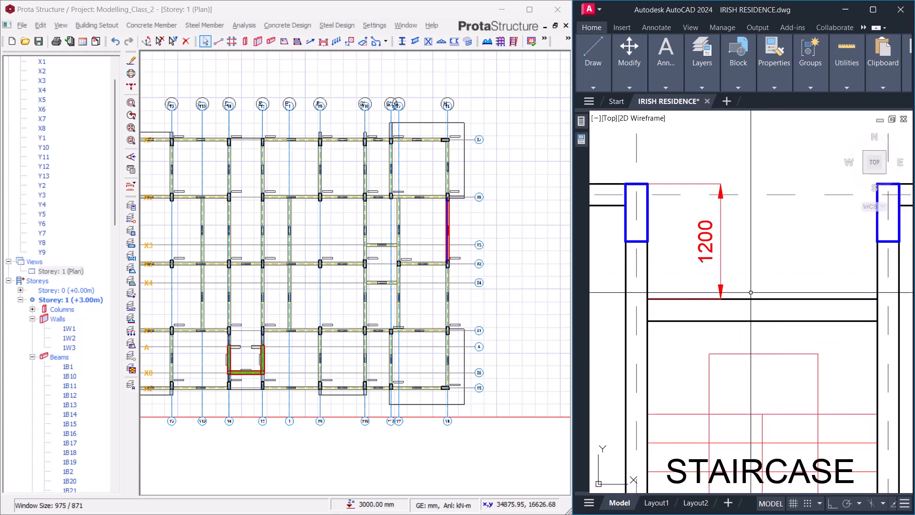
In ProtaStructure, offset axis X7 by -1200 mm to create the staircase beam axis, and end the command
scroll(501, 143, "up", 6)
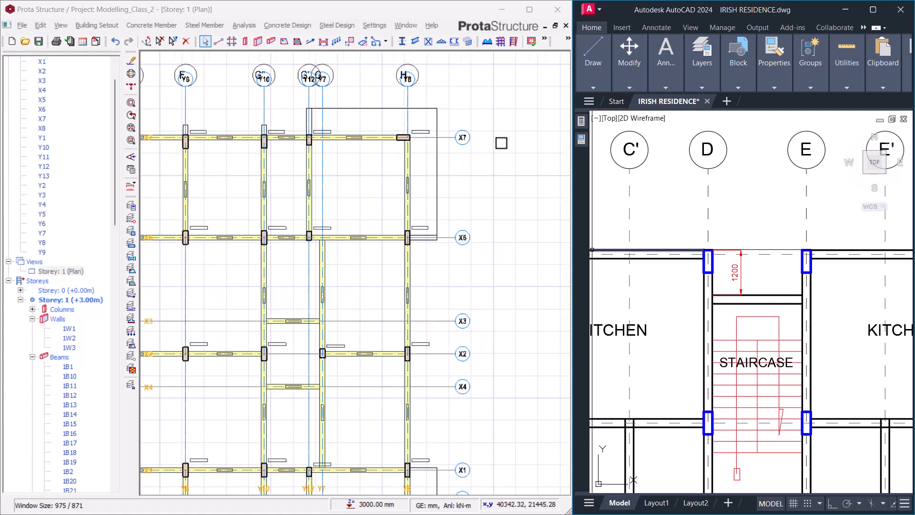
scroll(362, 166, "up", 1)
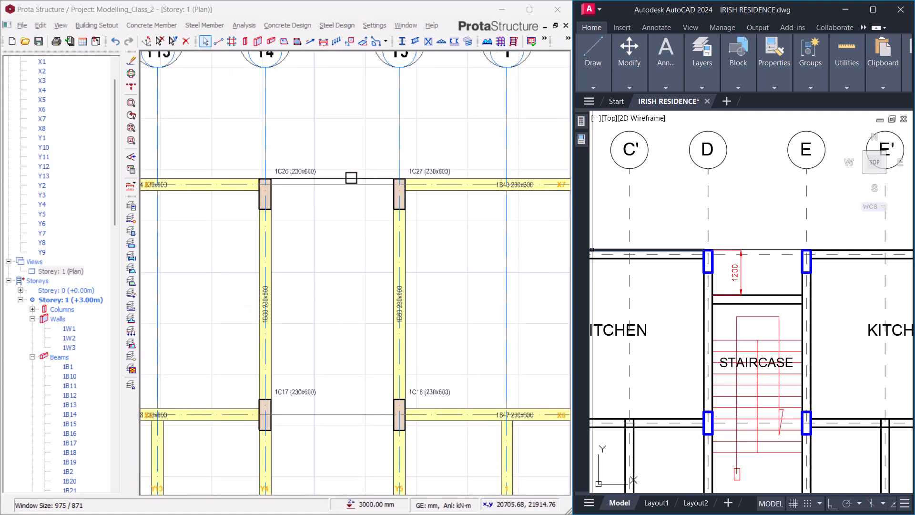
left_click(351, 184)
right_click(349, 135)
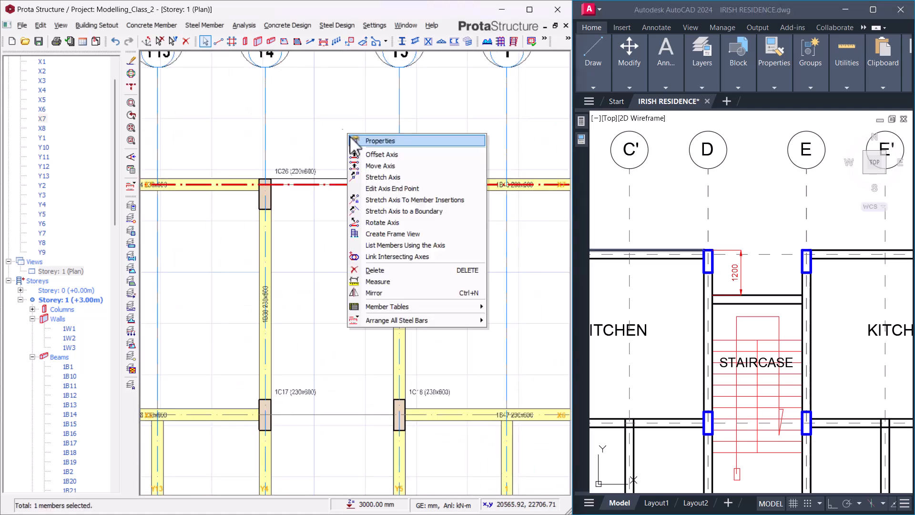
left_click(374, 166)
scroll(318, 198, "up", 3)
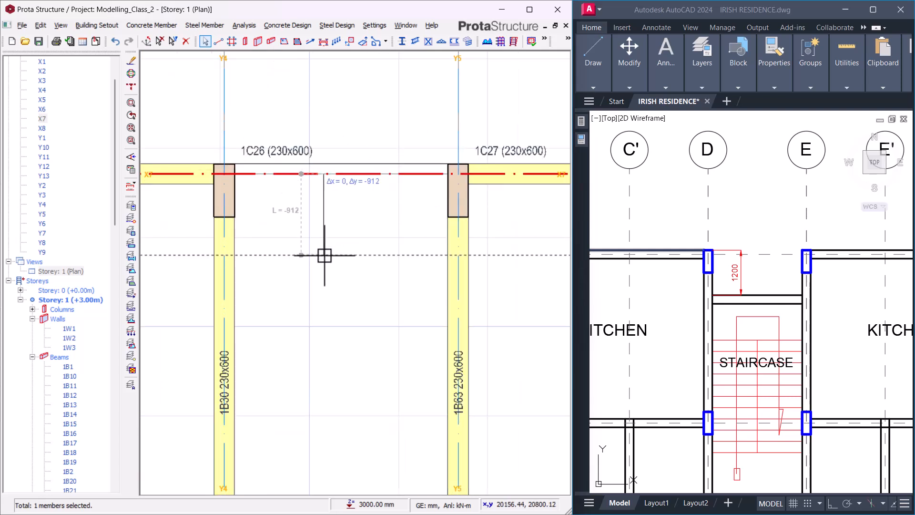
key("Tab")
key("Return")
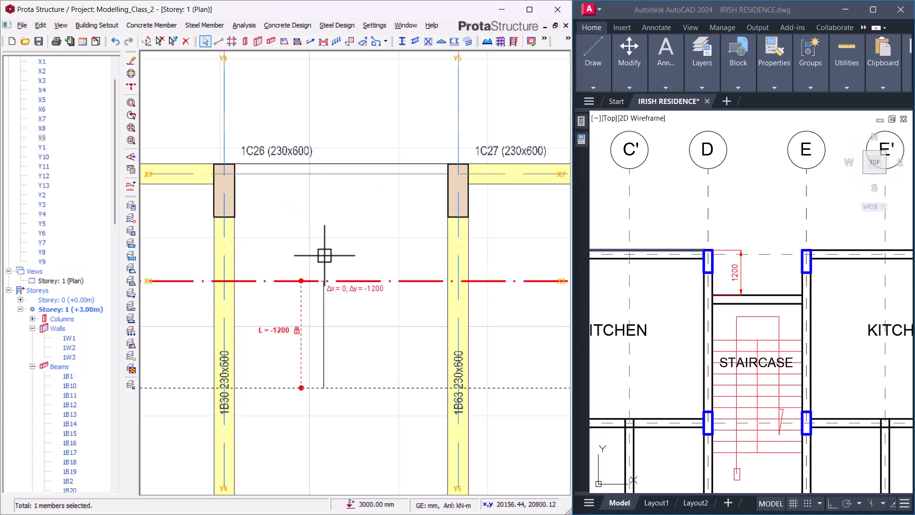
key("Escape")
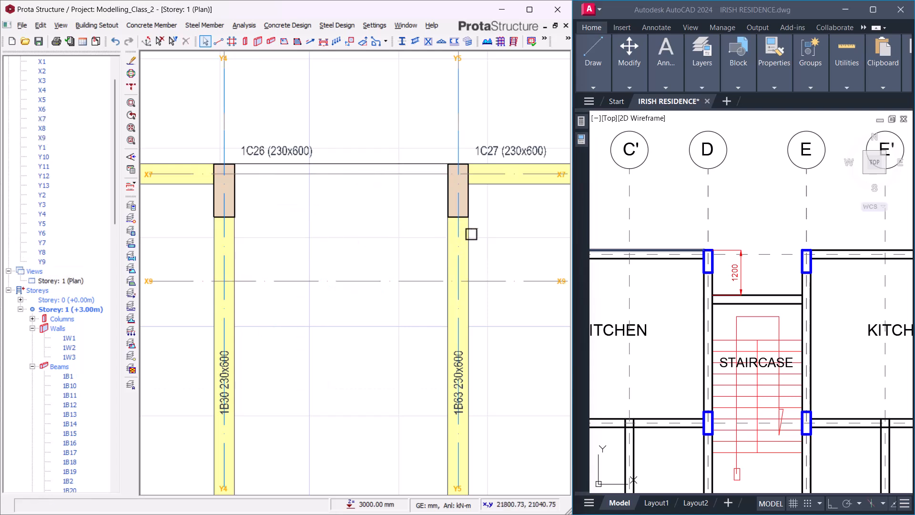
Place a 230x600 beam on the new staircase axis between Y4 and Y5, reusing the Y5 beam's properties, and end beam placement
left_click(467, 362)
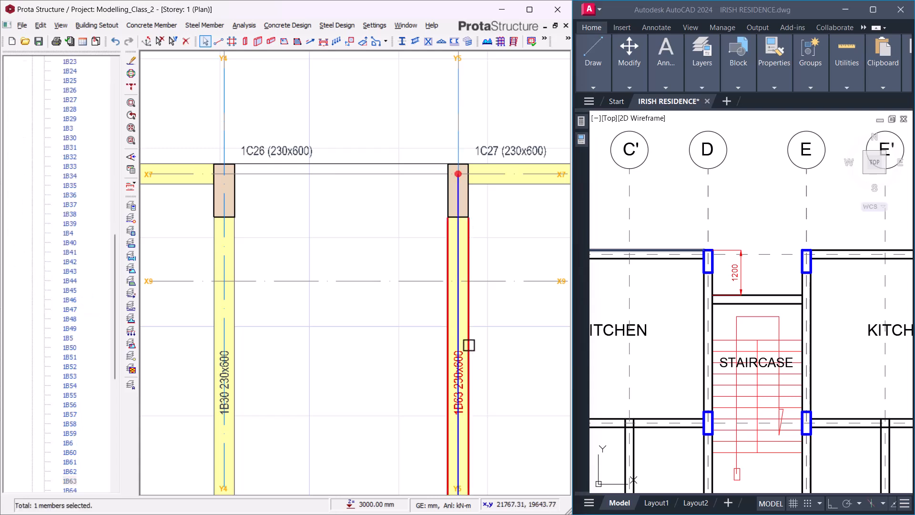
right_click(498, 239)
left_click(526, 241)
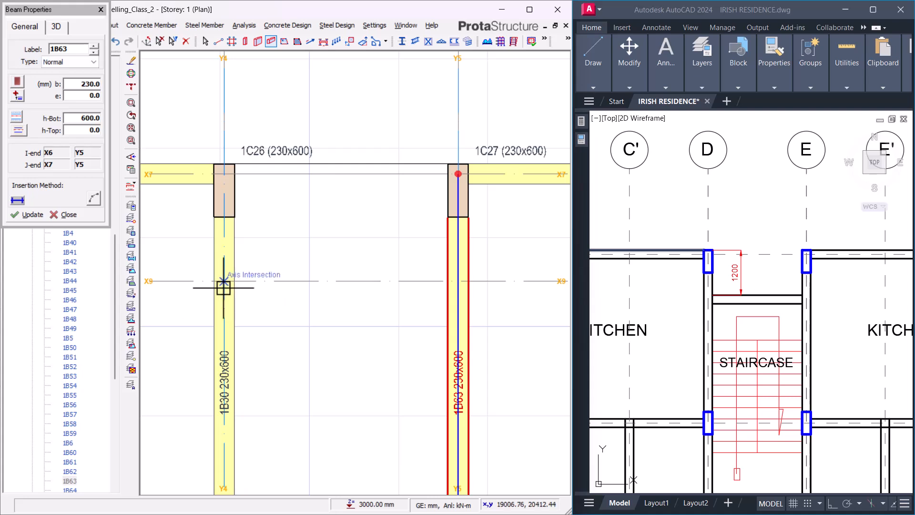
left_click(225, 281)
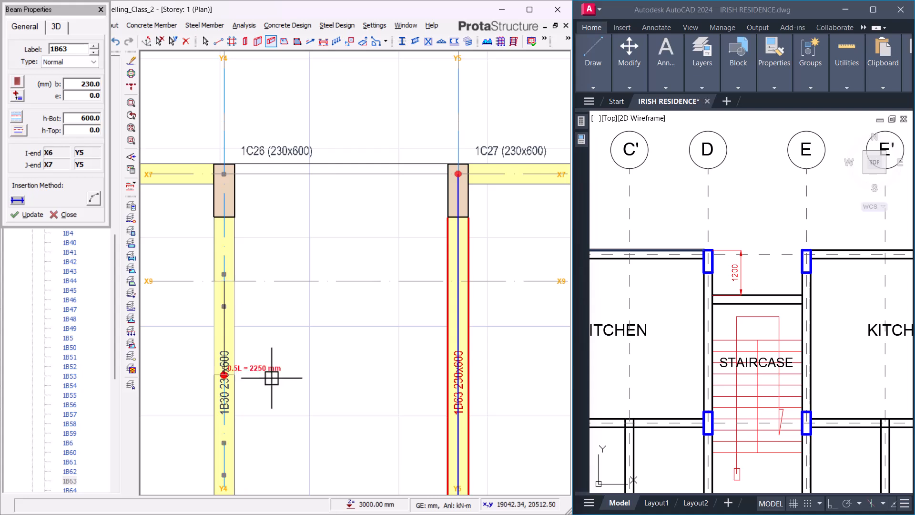
left_click(458, 282)
scroll(408, 193, "down", 3)
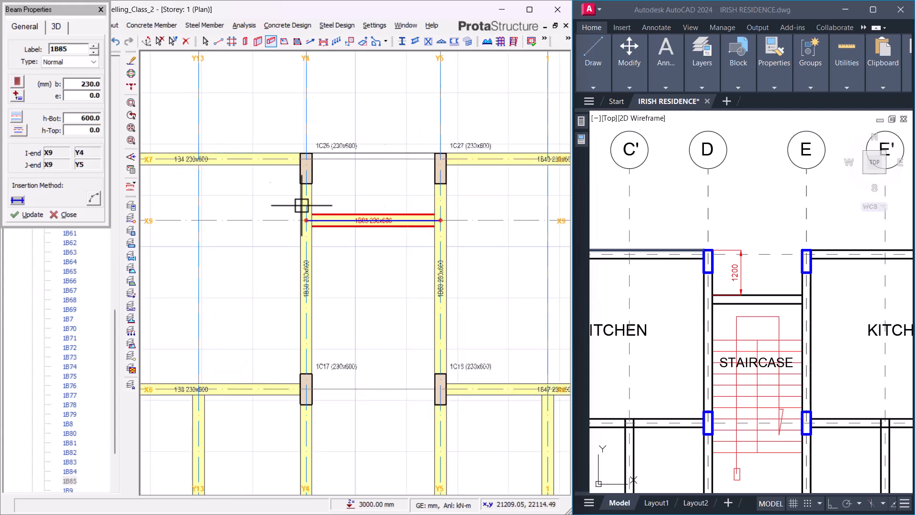
left_click(65, 215)
Compare the modelled Storey 1 beam layout with the first floor structural plan in AutoCAD
scroll(347, 284, "down", 5)
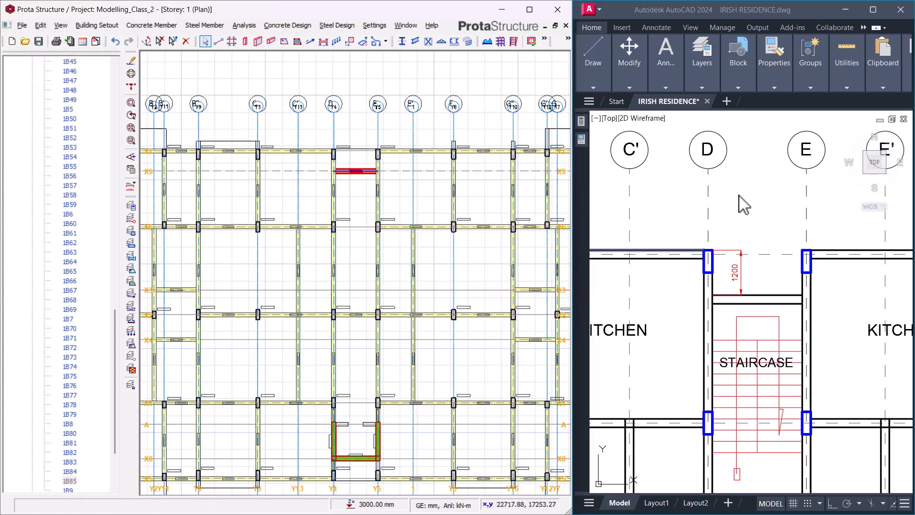
scroll(742, 204, "down", 5)
scroll(783, 265, "up", 8)
scroll(783, 265, "down", 5)
scroll(777, 232, "up", 5)
scroll(778, 232, "down", 3)
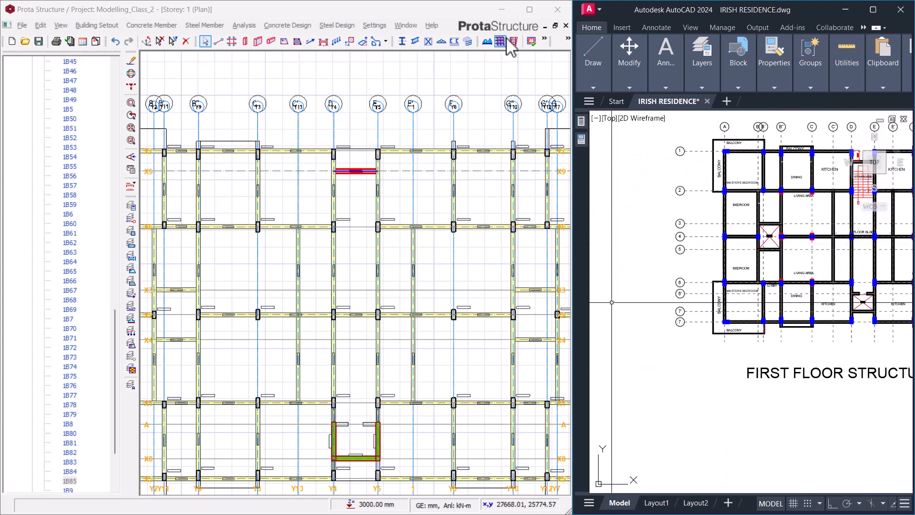
Maximize ProtaStructure and examine the Storey 1 framing around the lift walls in 3D
left_click(529, 9)
scroll(496, 191, "down", 1)
scroll(81, 139, "up", 20)
right_click(59, 249)
left_click(88, 269)
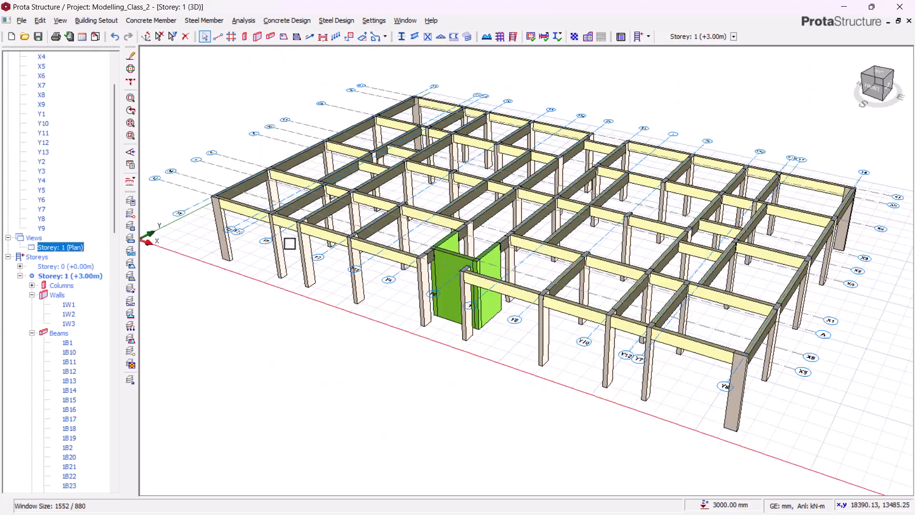
middle_click_drag(287, 289, 292, 322)
scroll(439, 351, "up", 4)
scroll(443, 363, "up", 4)
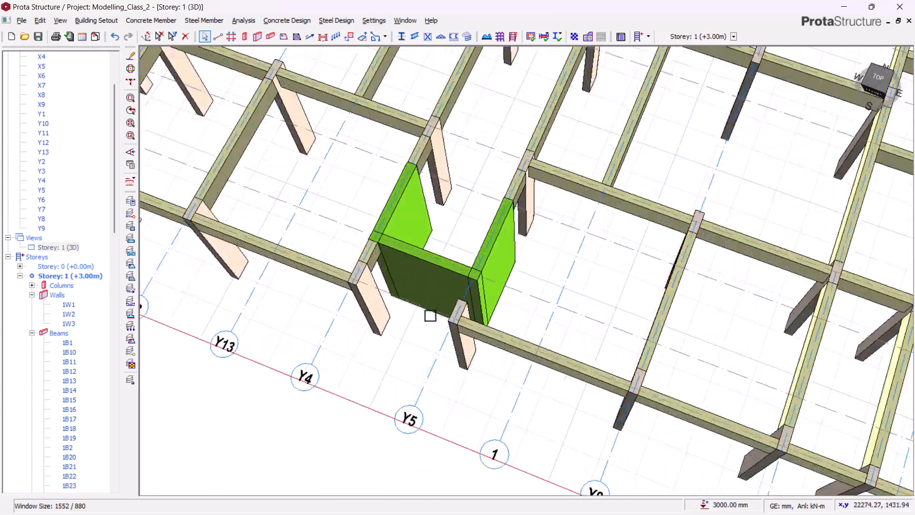
scroll(539, 188, "down", 3)
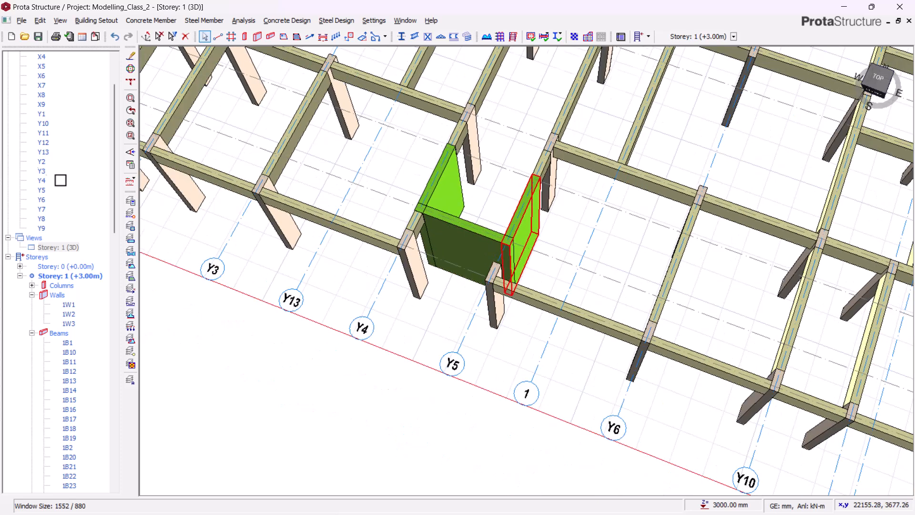
Switch the Storey 1 view from 3D back to plan
scroll(72, 310, "up", 3)
left_click(59, 314)
right_click(72, 315)
left_click(99, 319)
Place a 230x600 beam on axis Y5 between X5 and X8, reusing the adjacent X5 beam's properties, and end beam placement
scroll(615, 459, "up", 5)
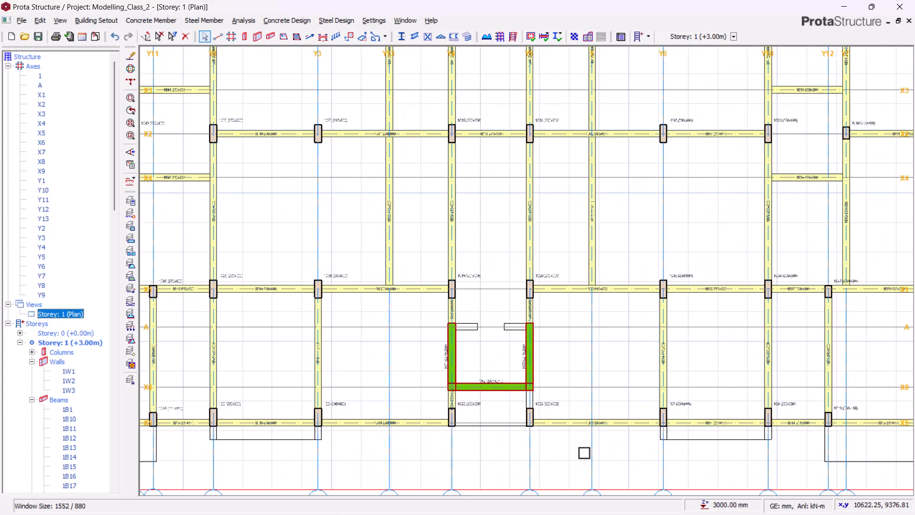
left_click(547, 392)
right_click(546, 338)
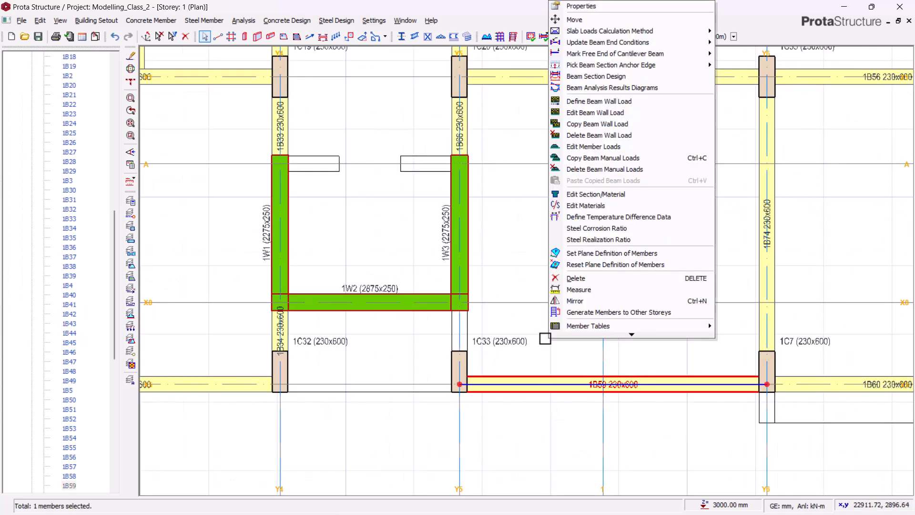
left_click(579, 6)
scroll(425, 385, "up", 1)
left_click(474, 384)
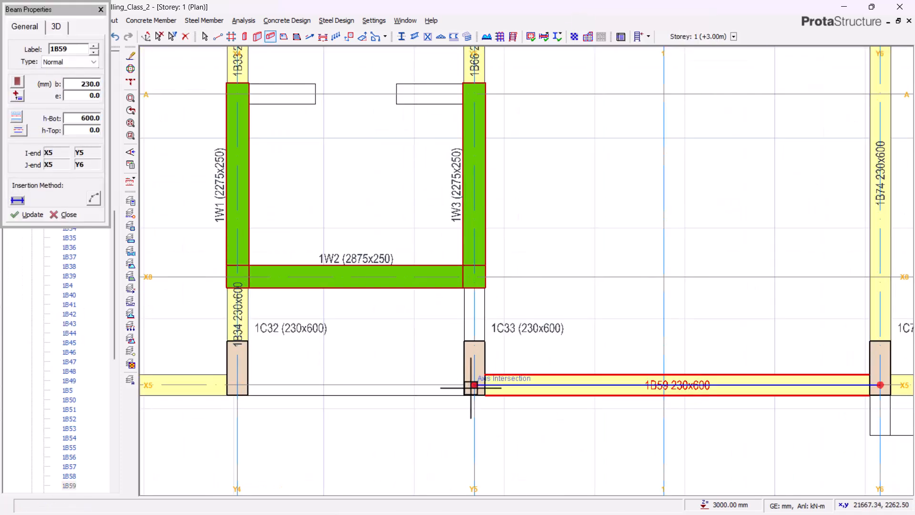
left_click(474, 276)
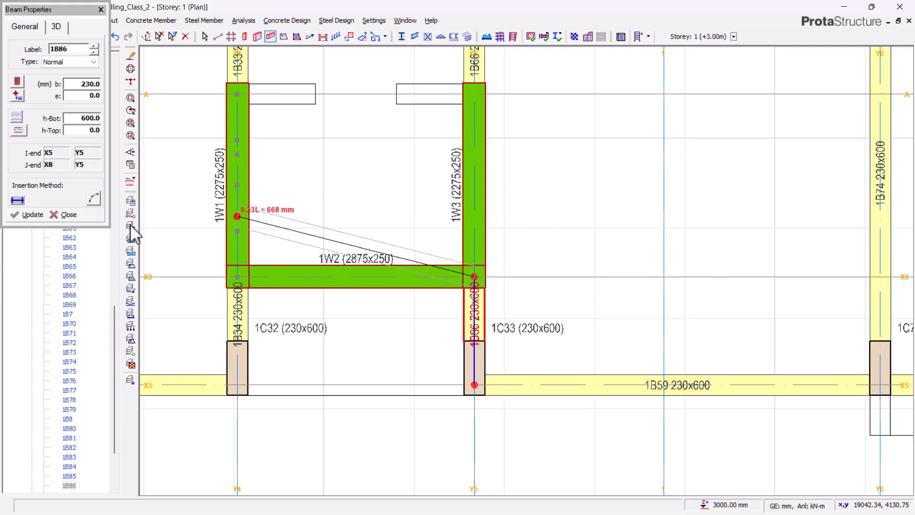
right_click(518, 184)
left_click(68, 215)
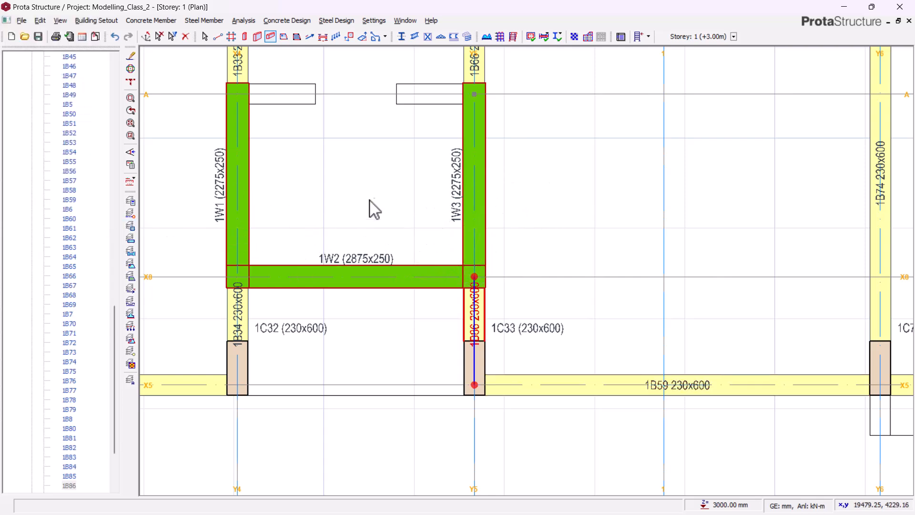
Collapse Storey 1's beam list in the structure tree and switch the Storey 1 view to 3D
scroll(494, 295, "down", 2)
scroll(538, 260, "down", 2)
scroll(58, 136, "up", 4)
scroll(71, 172, "up", 18)
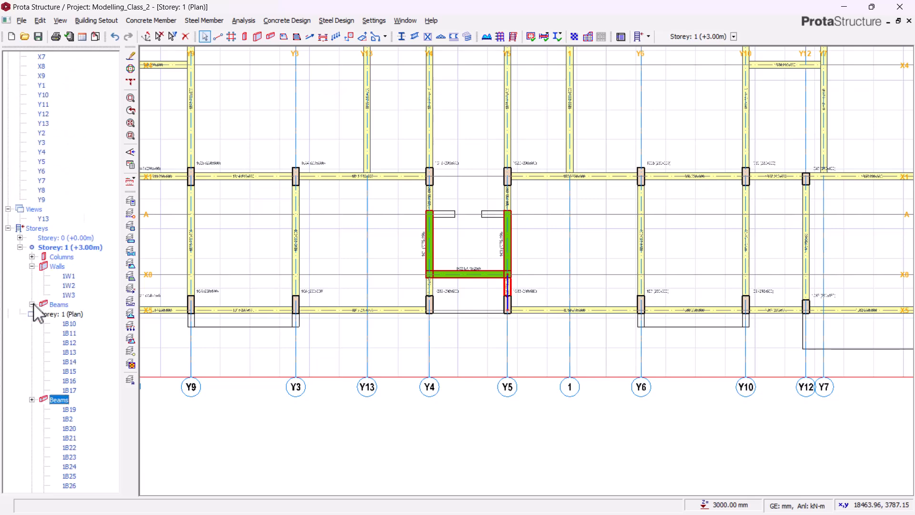
double_click(32, 305)
right_click(67, 316)
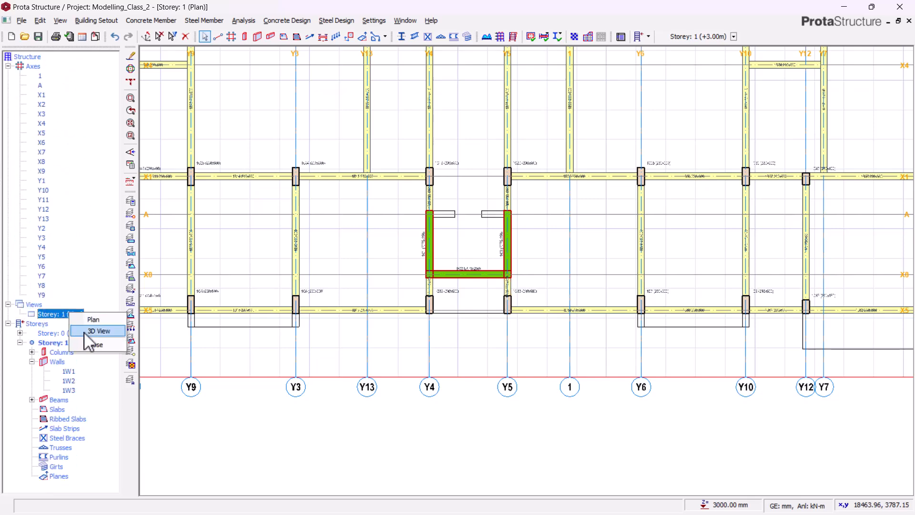
left_click(84, 332)
Examine the complete Storey 1 beam, column and lift-wall framing in 3D from several directions
middle_click_drag(353, 354, 436, 352)
scroll(491, 317, "up", 3)
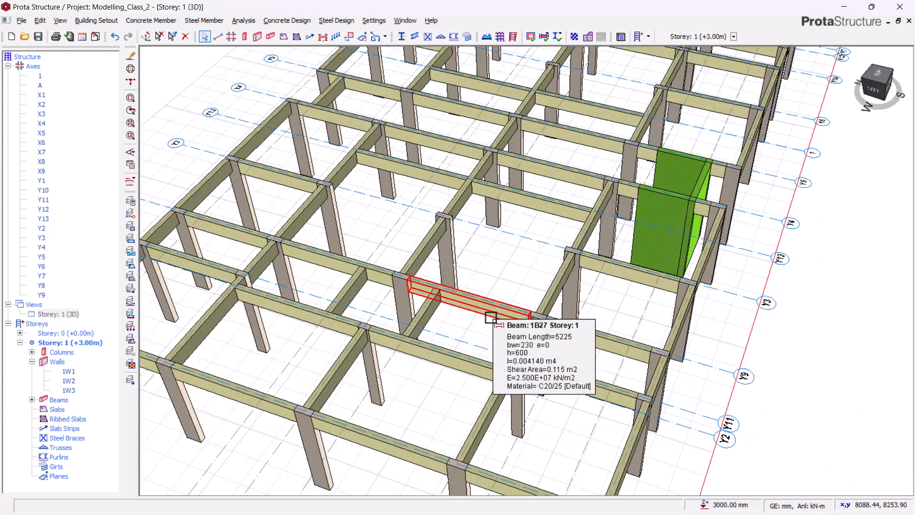
scroll(491, 318, "down", 5)
middle_click_drag(645, 353, 798, 385)
scroll(690, 373, "up", 5)
scroll(654, 339, "down", 3)
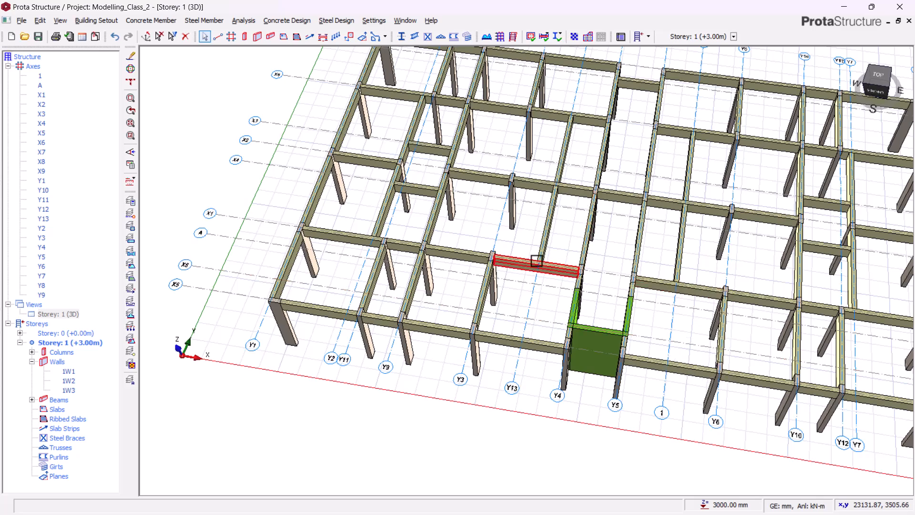
scroll(538, 260, "down", 3)
middle_click_drag(485, 311, 528, 335)
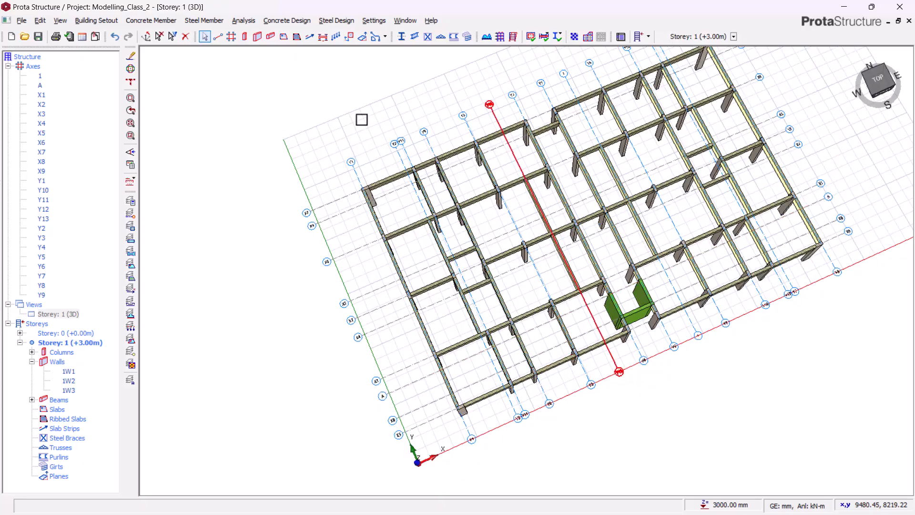
middle_click_drag(526, 269, 551, 191)
scroll(549, 189, "up", 5)
middle_click_drag(645, 185, 556, 174)
scroll(556, 174, "down", 5)
middle_click_drag(639, 267, 657, 284)
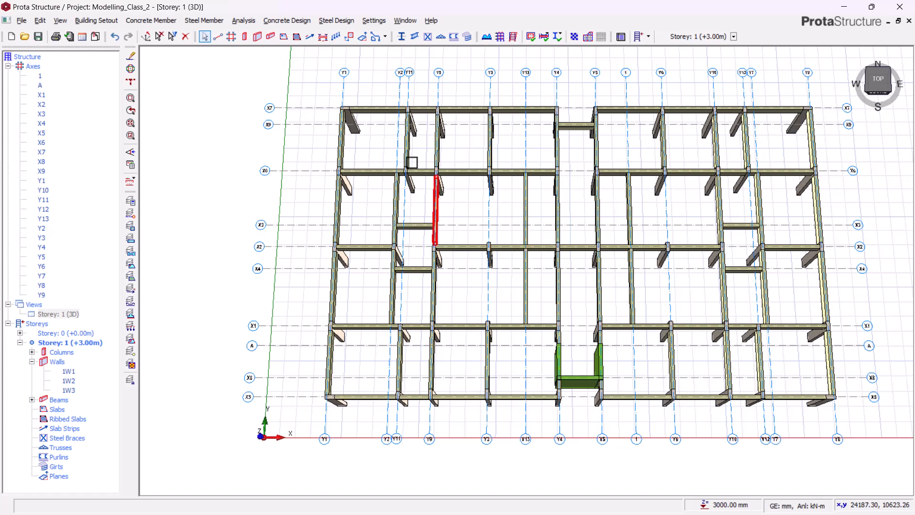
scroll(393, 143, "up", 3)
scroll(484, 209, "down", 3)
scroll(620, 157, "up", 5)
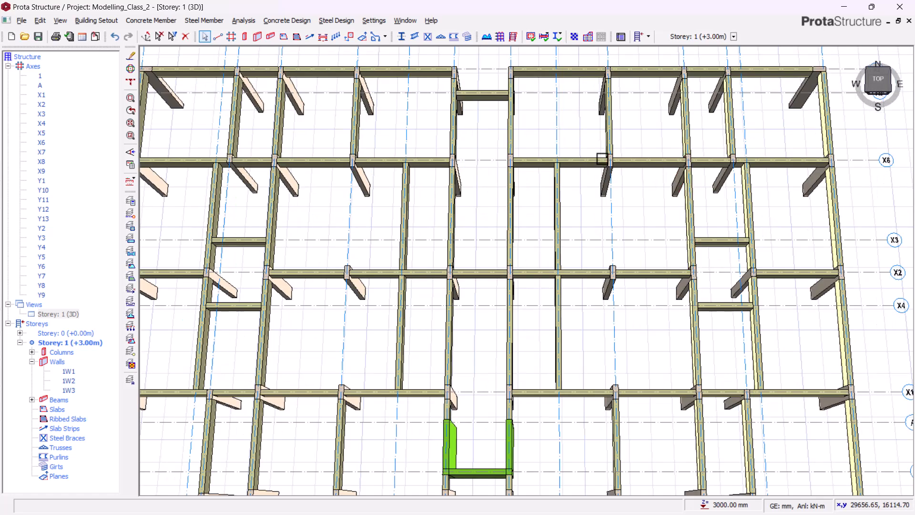
scroll(606, 161, "down", 5)
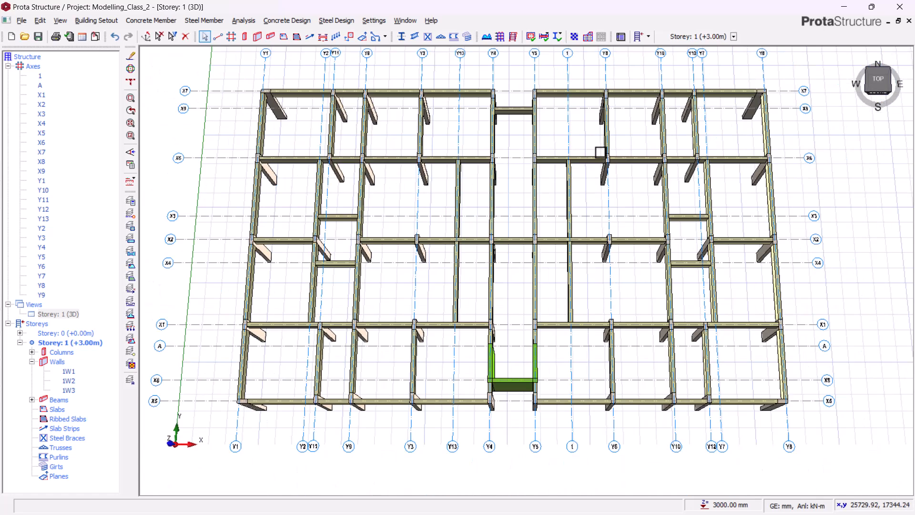
Return the Storey 1 view to plan and frame the bays around axes Y1 and X7
left_click(78, 314)
right_click(81, 316)
left_click(95, 348)
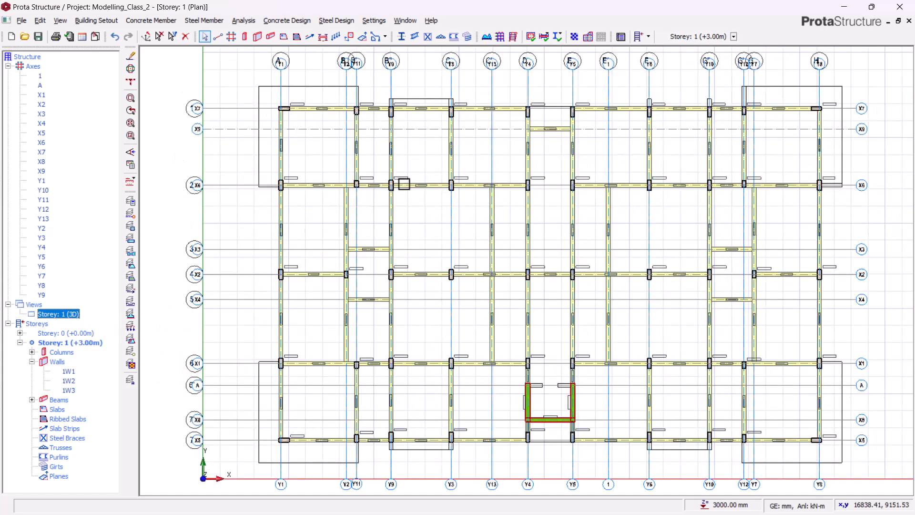
scroll(484, 157, "down", 3)
scroll(450, 296, "up", 3)
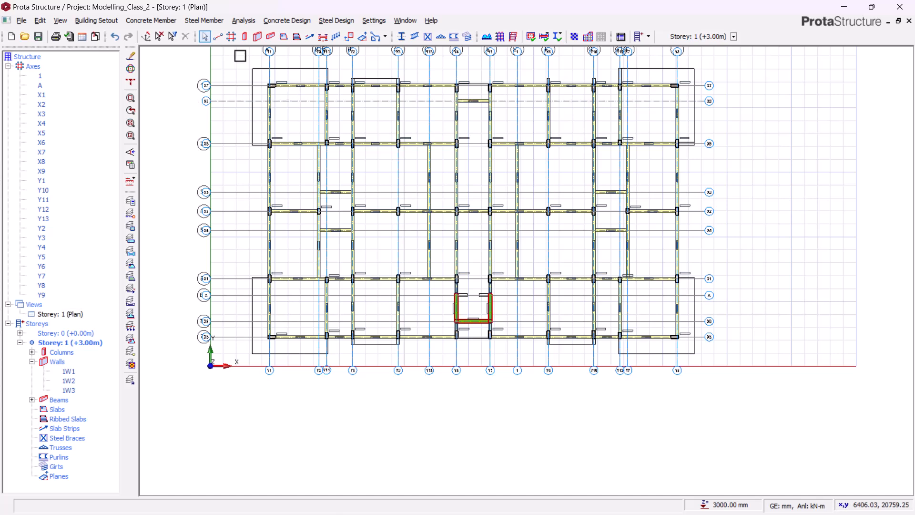
scroll(242, 61, "up", 3)
scroll(203, 244, "down", 1)
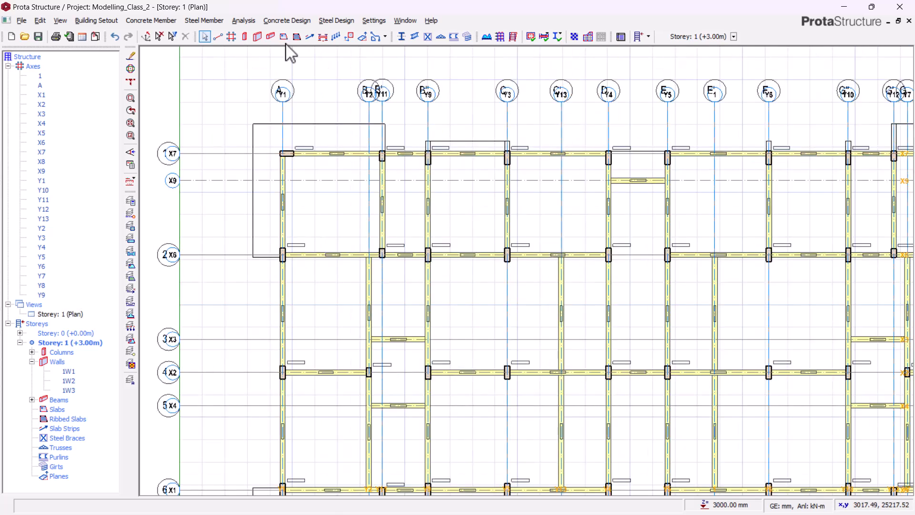
Start the Slab command and set the slab thickness to 150 mm
left_click(157, 21)
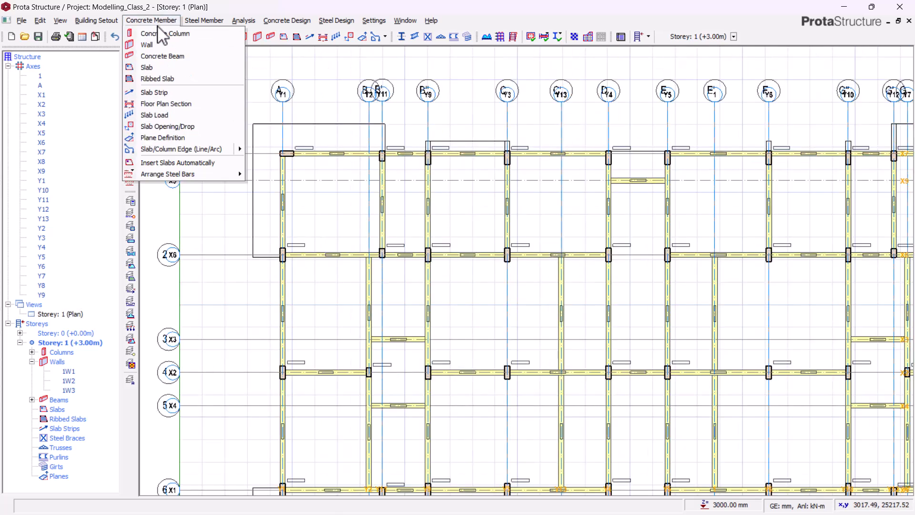
left_click(316, 65)
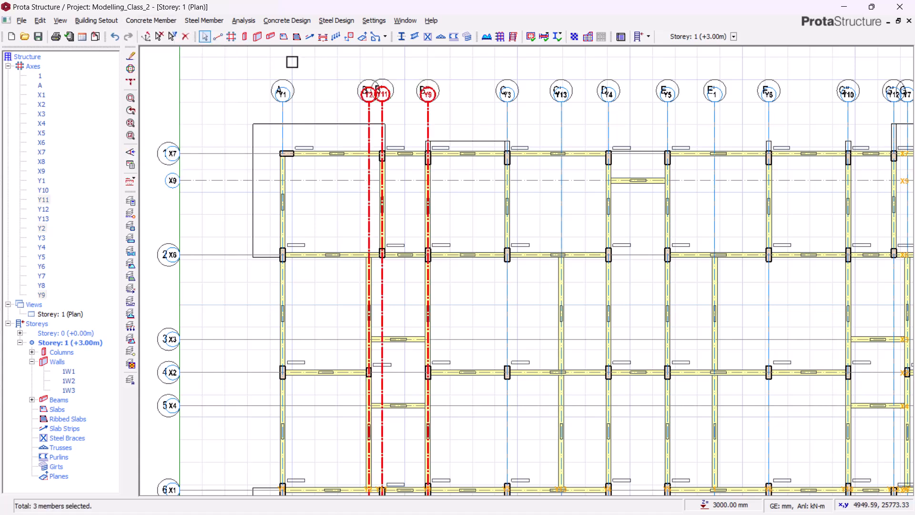
left_click(284, 36)
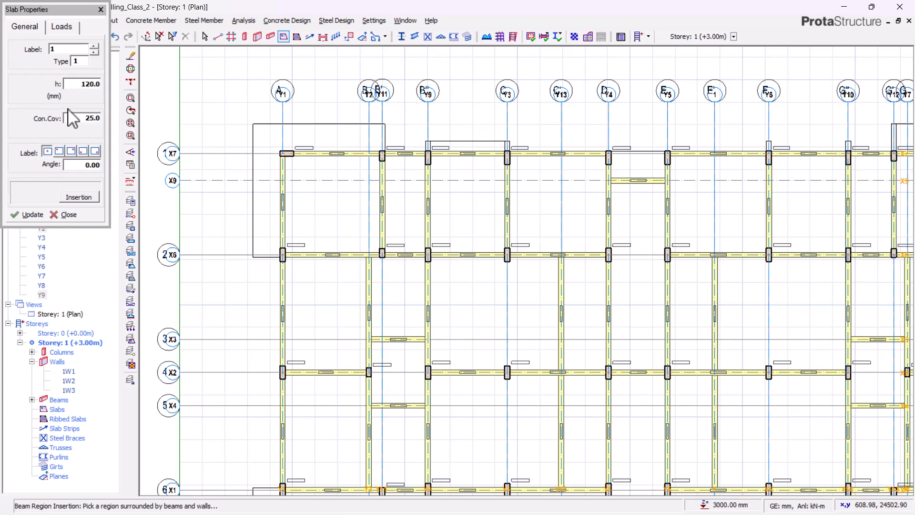
double_click(82, 84)
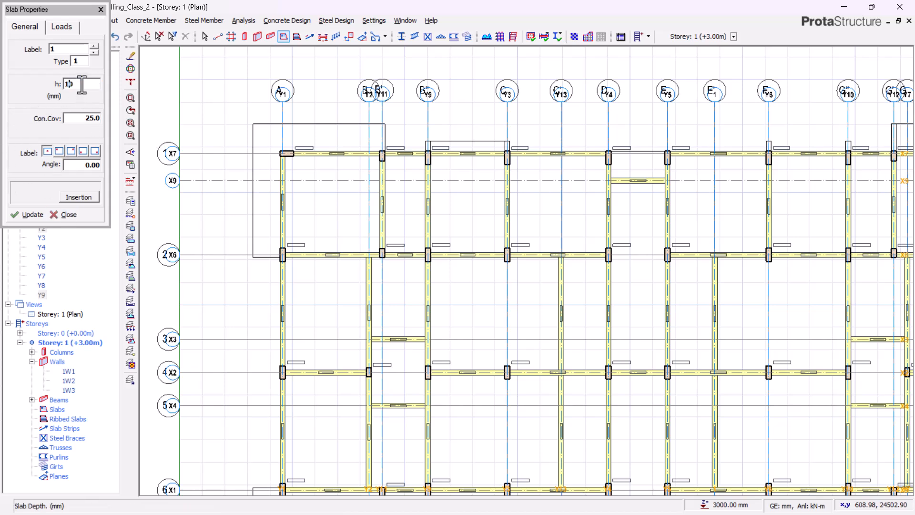
type("150")
double_click(91, 119)
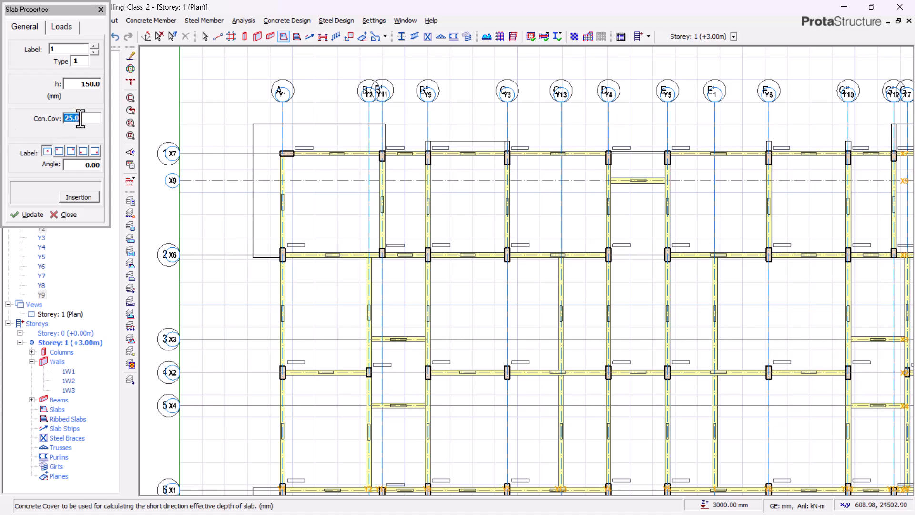
Set the slab's dead load to 2.2 and its imposed load to the 1.500 General domestic use value
left_click(67, 29)
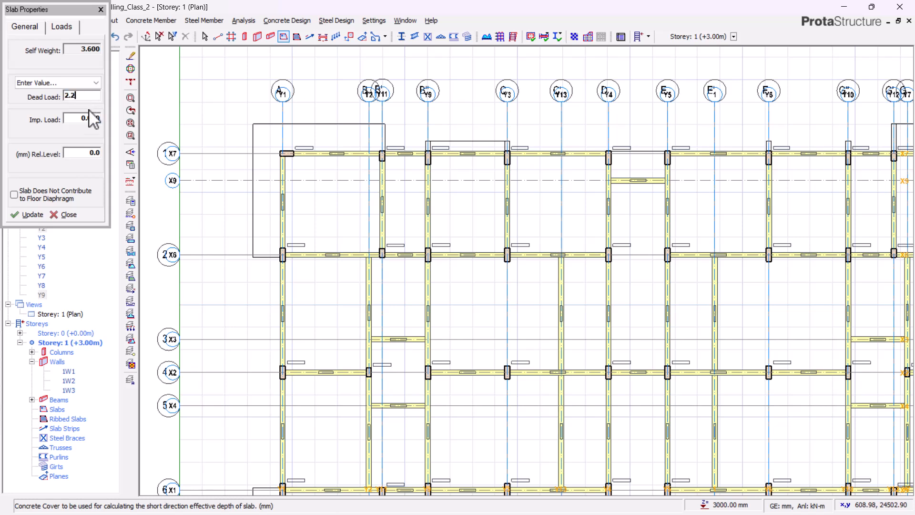
left_click(88, 120)
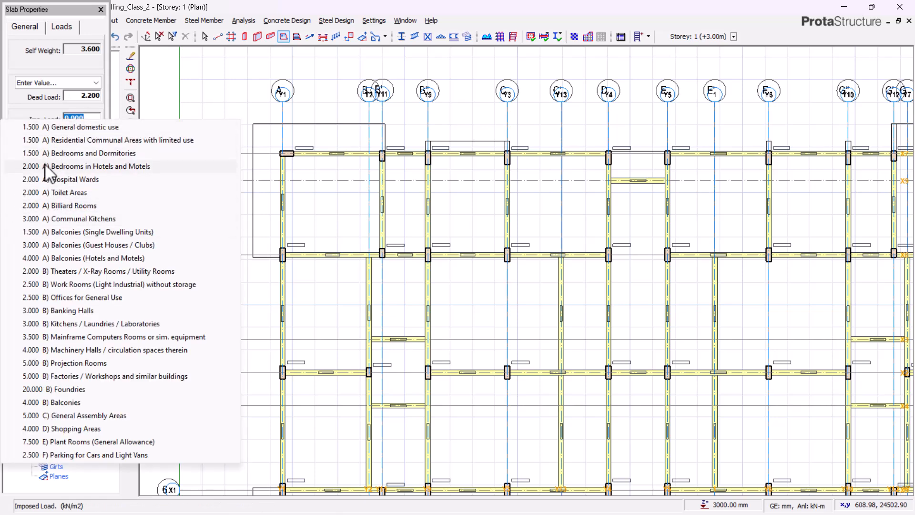
left_click(72, 127)
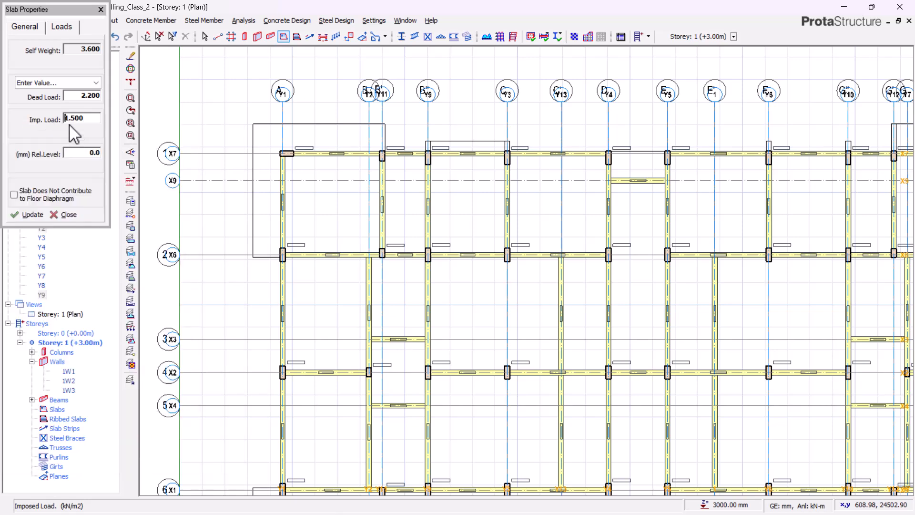
key("Tab")
left_click(75, 118)
left_click(80, 95)
left_click(87, 118)
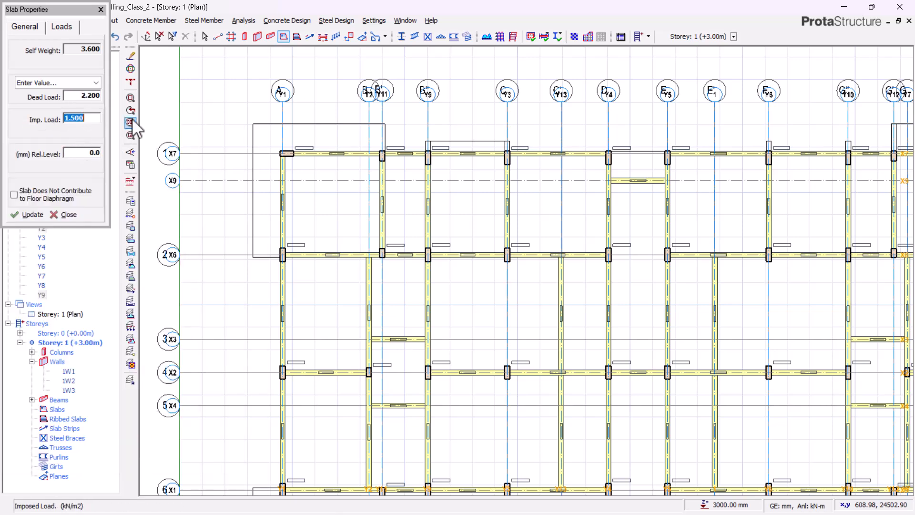
Insert a slab in the corner bay bounded by axes Y1, Y11, X6 and X7
scroll(202, 103, "down", 2)
scroll(270, 139, "up", 2)
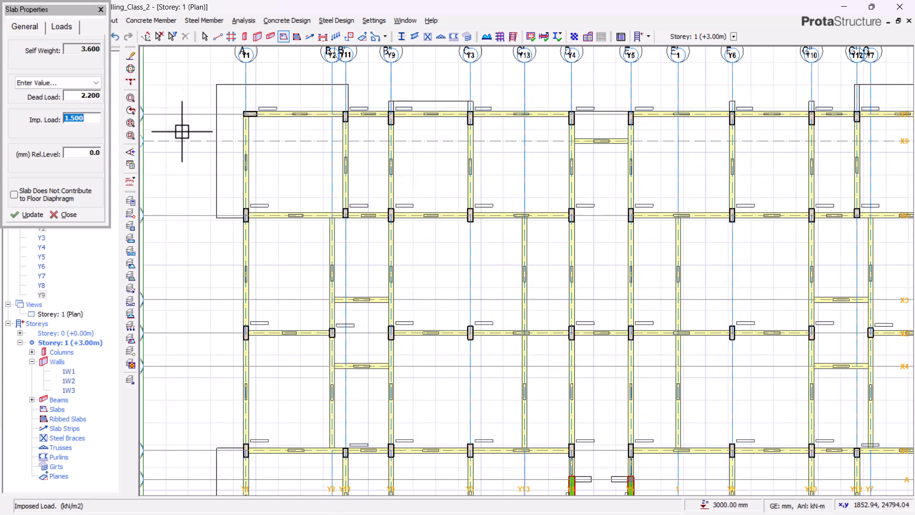
scroll(334, 152, "down", 2)
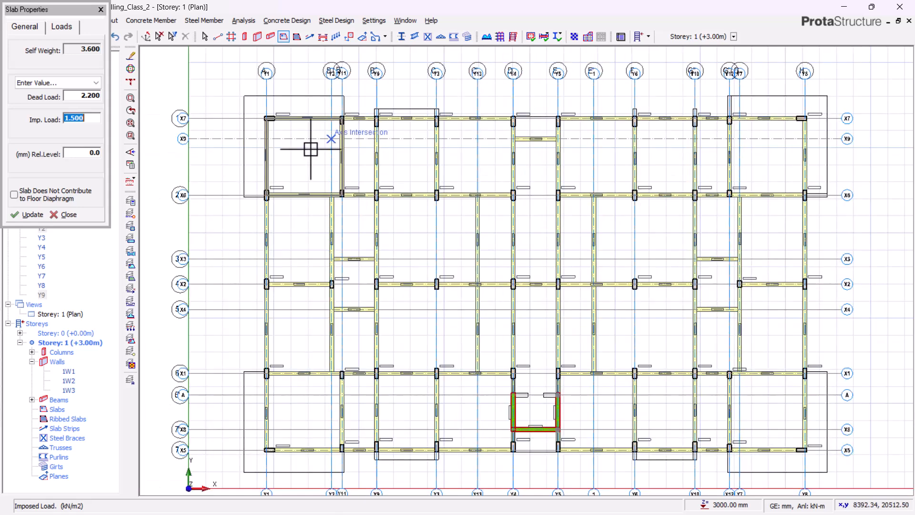
scroll(266, 115, "up", 2)
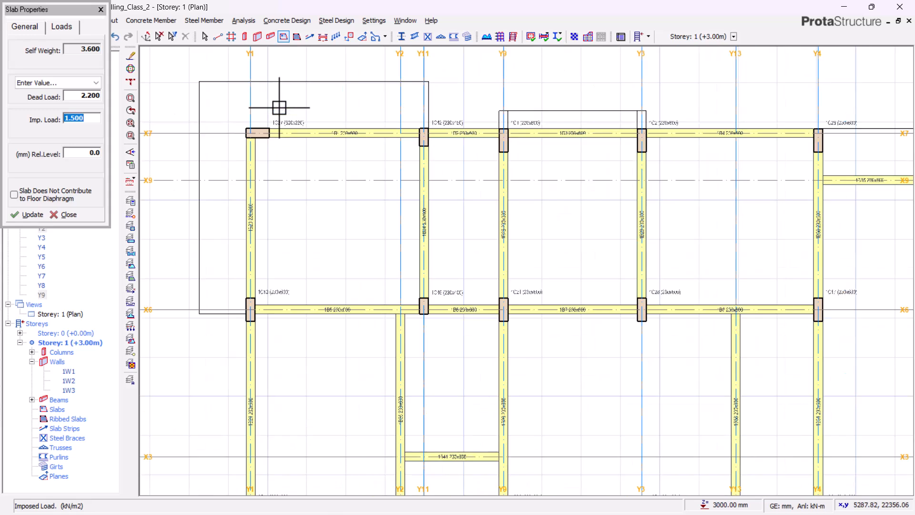
scroll(275, 106, "up", 2)
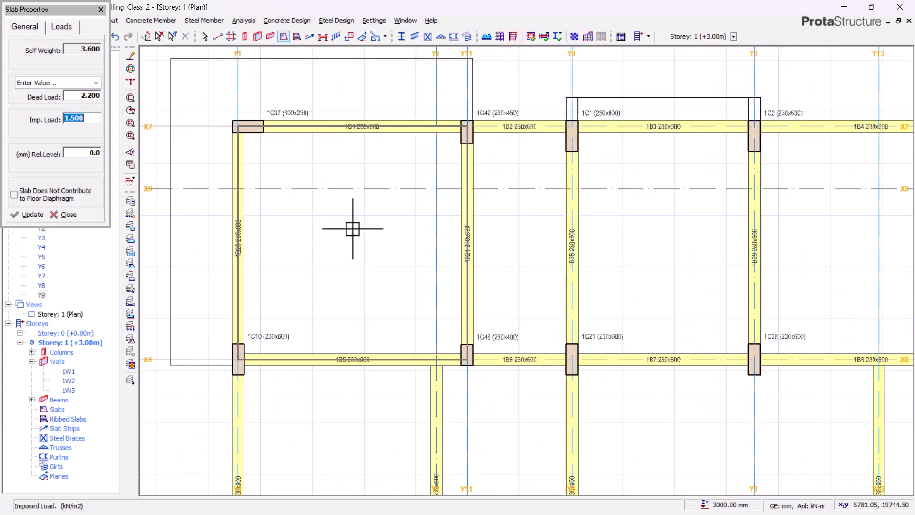
left_click(351, 207)
Insert a slab with the same properties in the adjacent bay bounded by axes Y11, Y9, X6 and X7
scroll(346, 160, "down", 4)
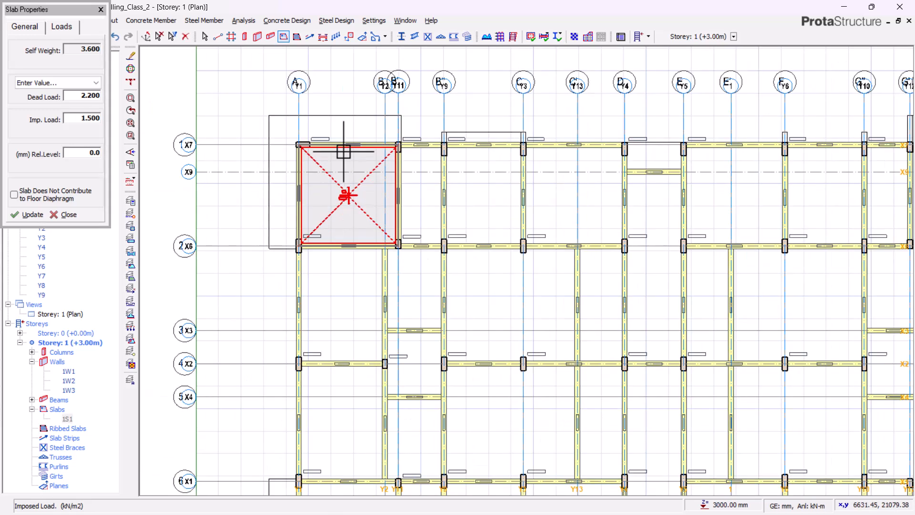
scroll(395, 195, "up", 4)
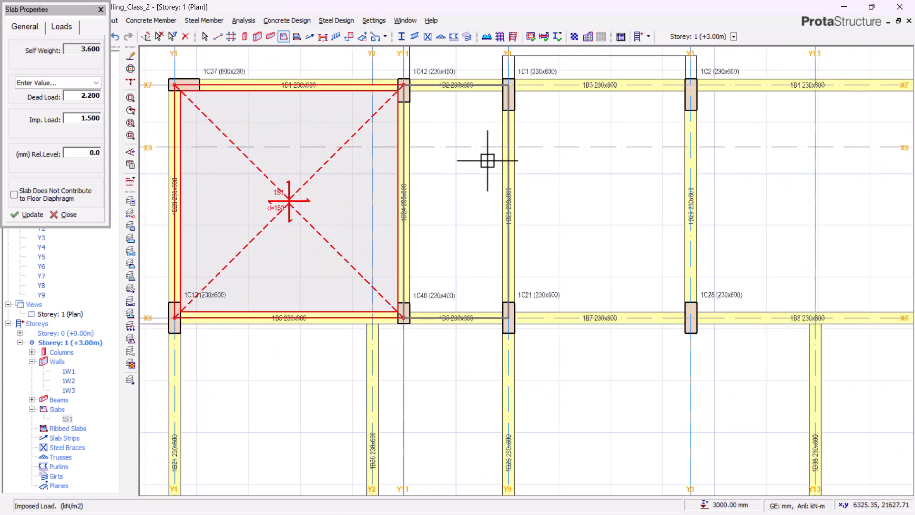
left_click(474, 169)
scroll(305, 143, "down", 3)
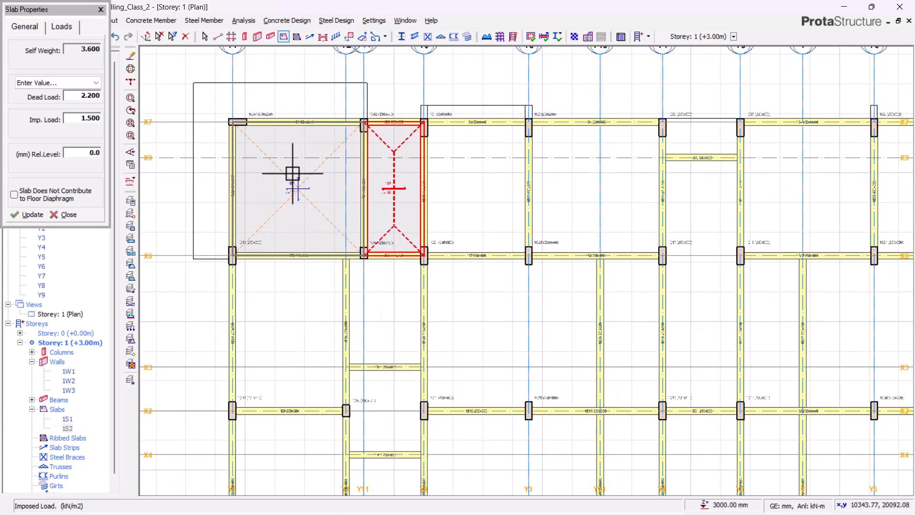
scroll(359, 377, "up", 1)
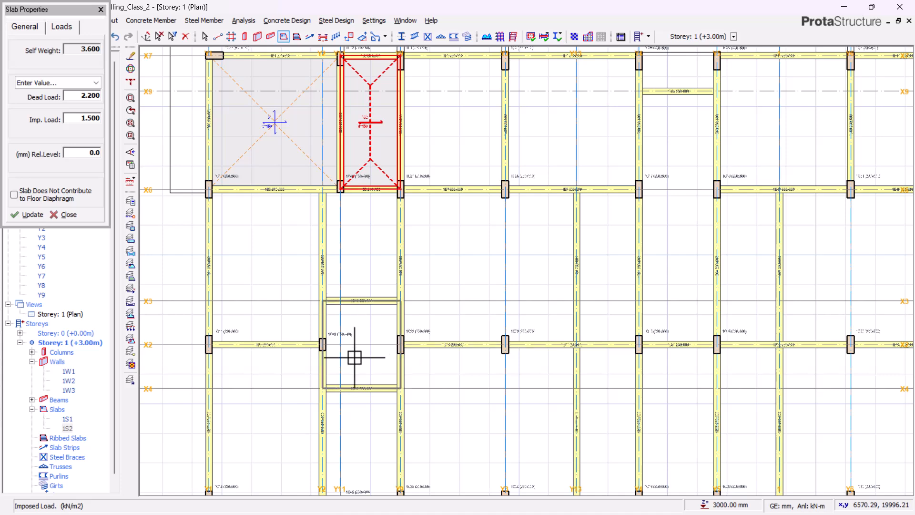
scroll(351, 368, "up", 1)
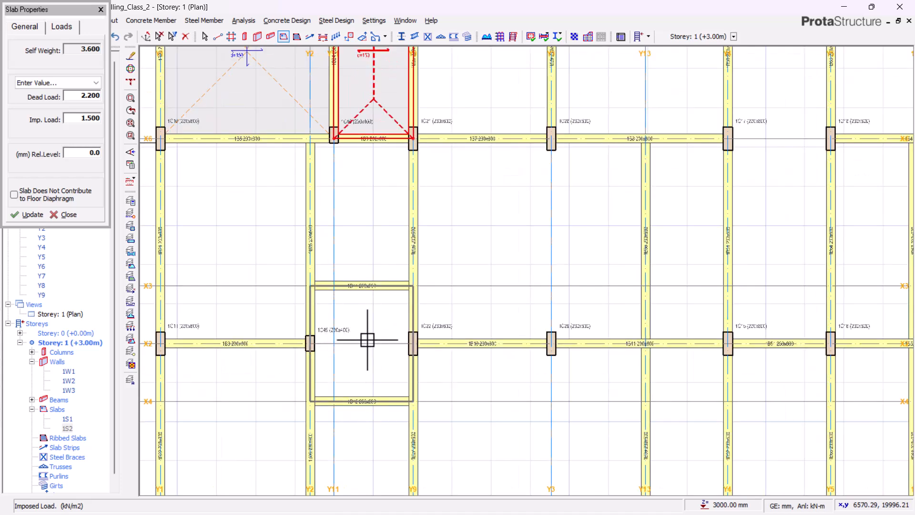
scroll(358, 319, "down", 1)
scroll(349, 321, "down", 1)
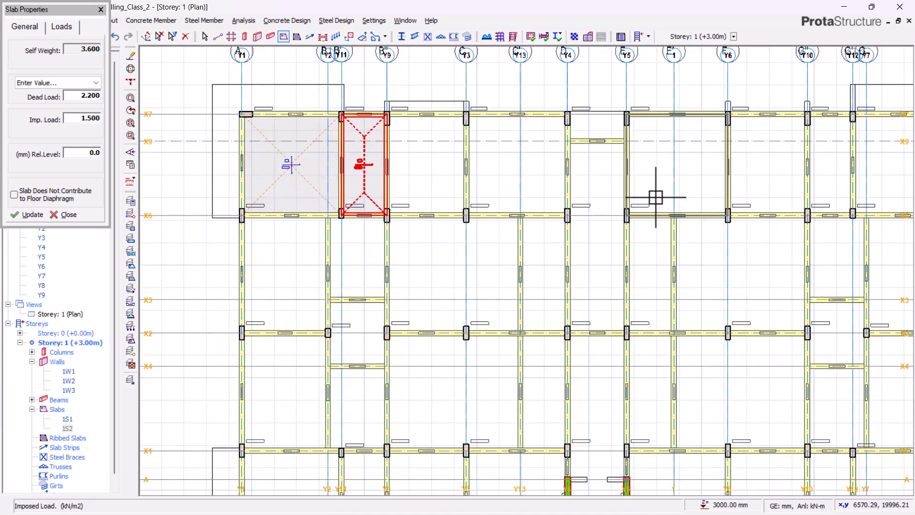
Insert 150 mm slabs in the two bays between axes X6 and X7, from Y9 to Y3 and from Y3 to Y4
scroll(612, 170, "up", 1)
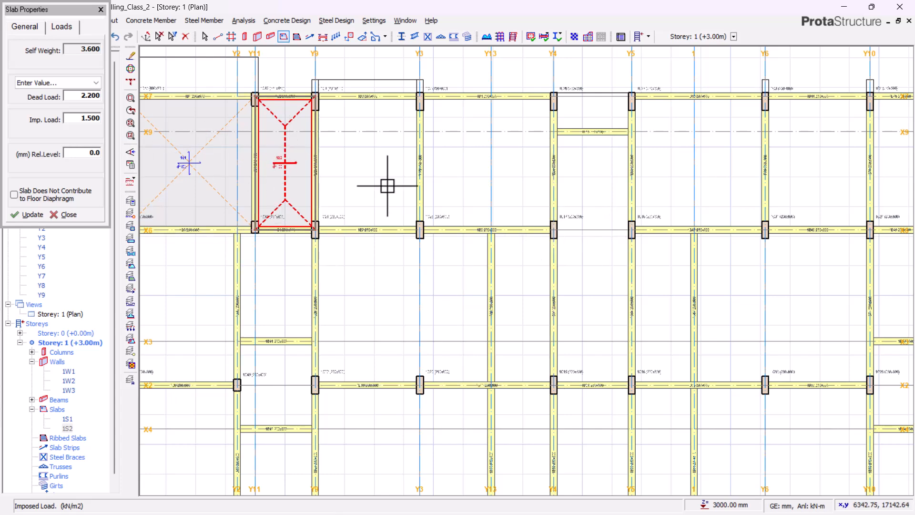
scroll(378, 146, "up", 1)
left_click(372, 149)
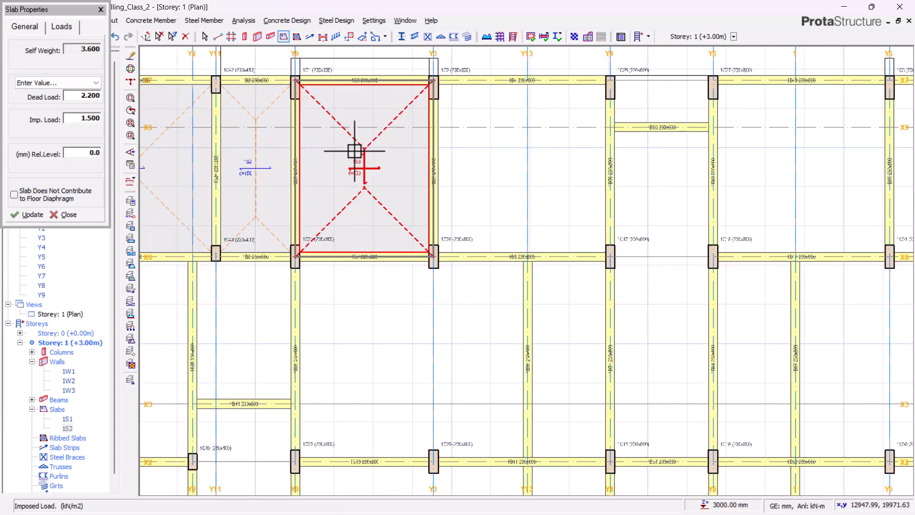
scroll(362, 139, "down", 2)
scroll(405, 161, "up", 1)
left_click(419, 153)
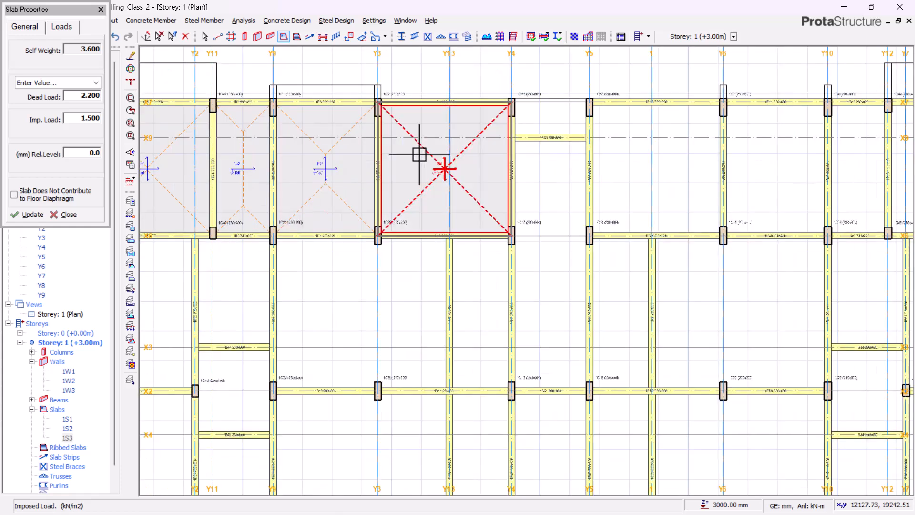
Insert slabs below axis X6 in the Y1–Y2 bay down to X2, the Y2–Y9 bay to X3, and the Y9–Y13 bay to X2
scroll(466, 145, "down", 2)
scroll(329, 148, "up", 1)
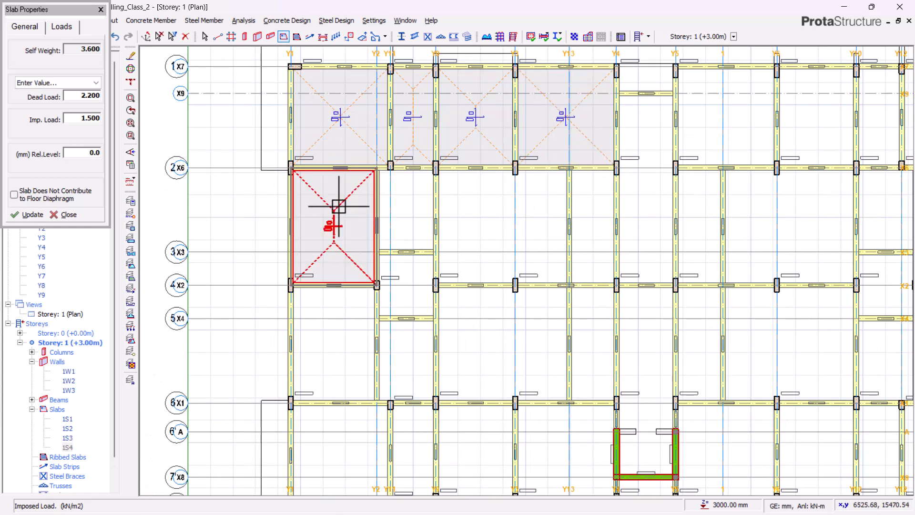
scroll(434, 240, "up", 1)
left_click(410, 206)
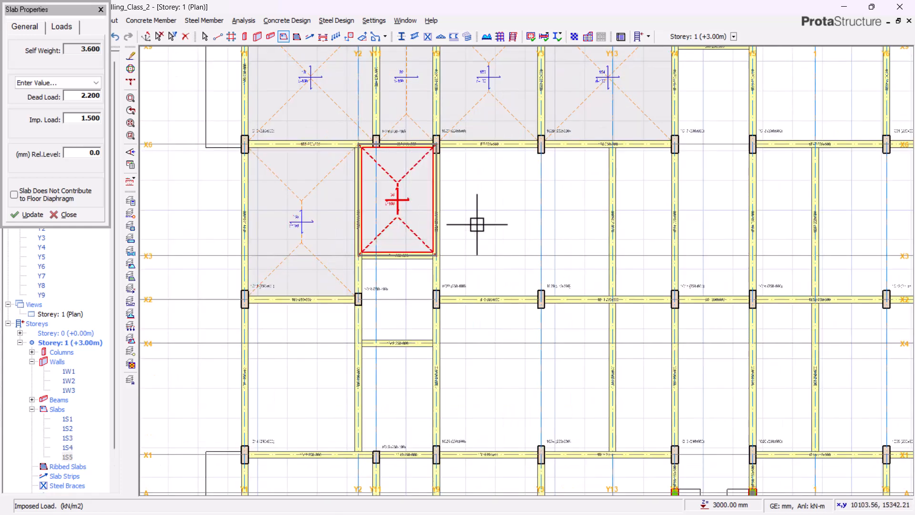
left_click(496, 205)
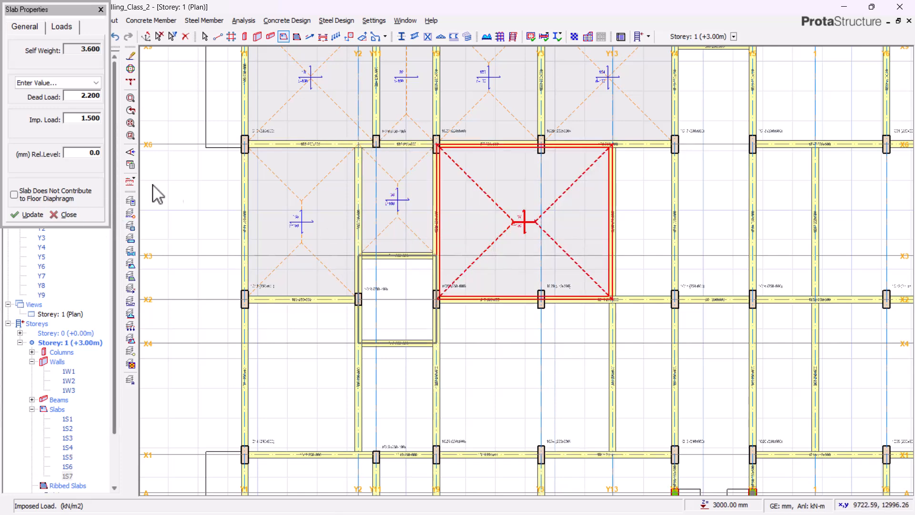
key("Escape")
Show Storey 1 in 3D and orbit around the model to inspect the inserted slabs
scroll(315, 186, "down", 1)
left_click(67, 314)
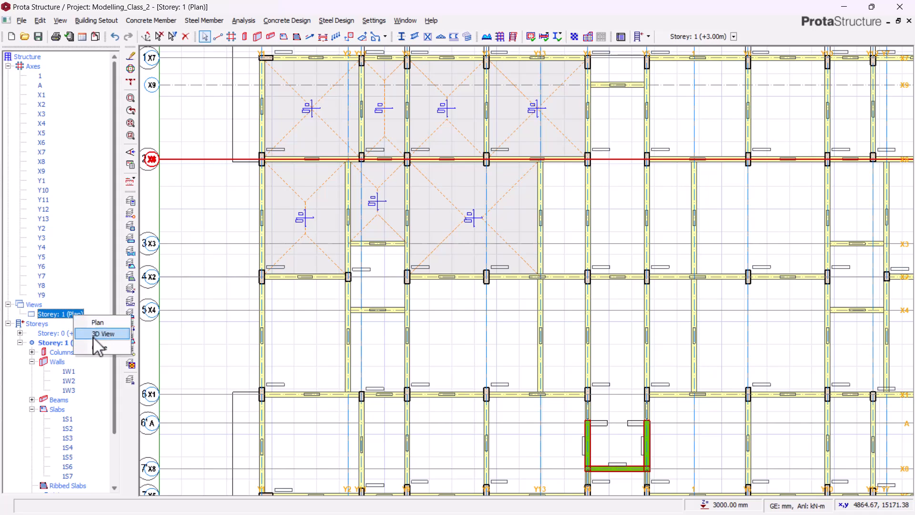
left_click(100, 333)
middle_click_drag(326, 327, 445, 351)
scroll(449, 361, "up", 3)
middle_click_drag(521, 323, 448, 322)
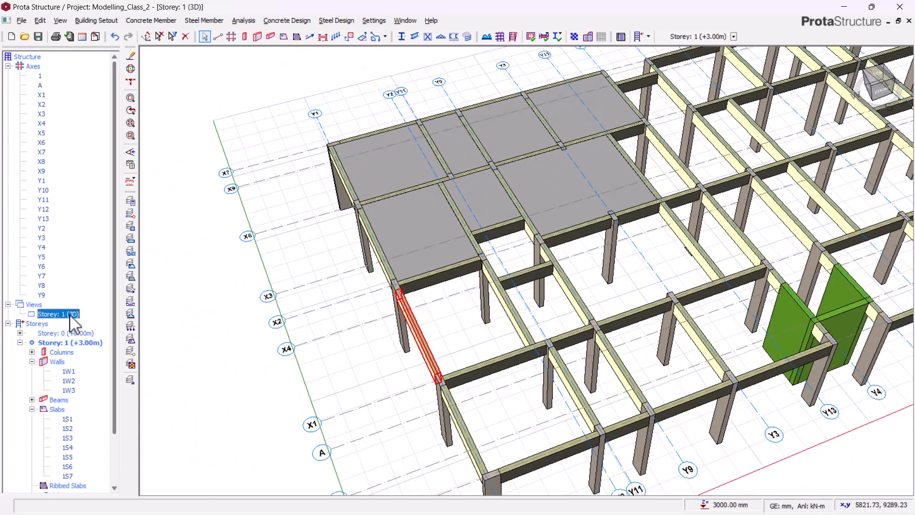
Return to the plan and open the properties of the corner slab bounded by Y1, Y11, X6 and X7, reviewing its load values
scroll(280, 127, "up", 3)
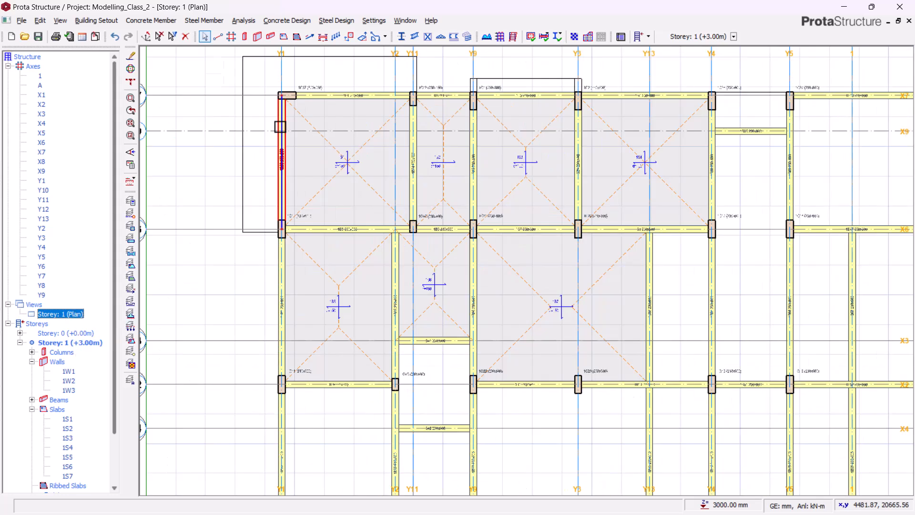
right_click(326, 143)
left_click(338, 151)
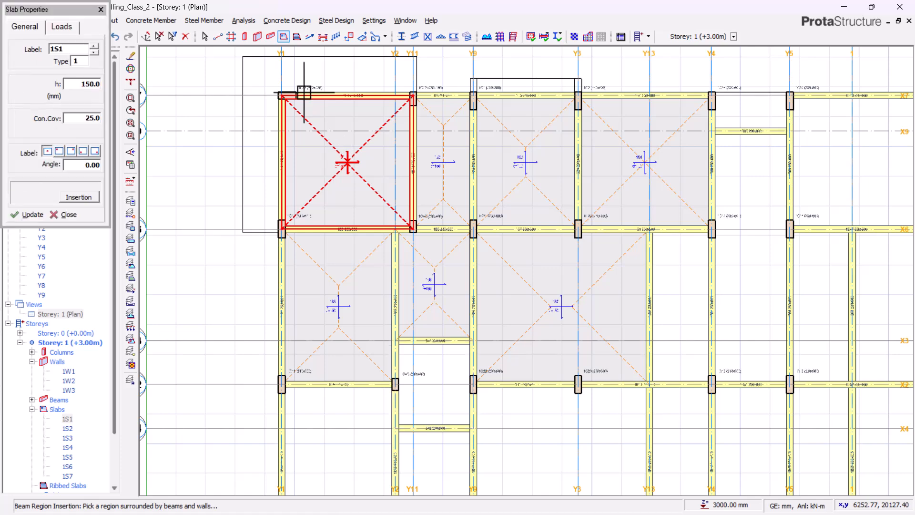
left_click(62, 28)
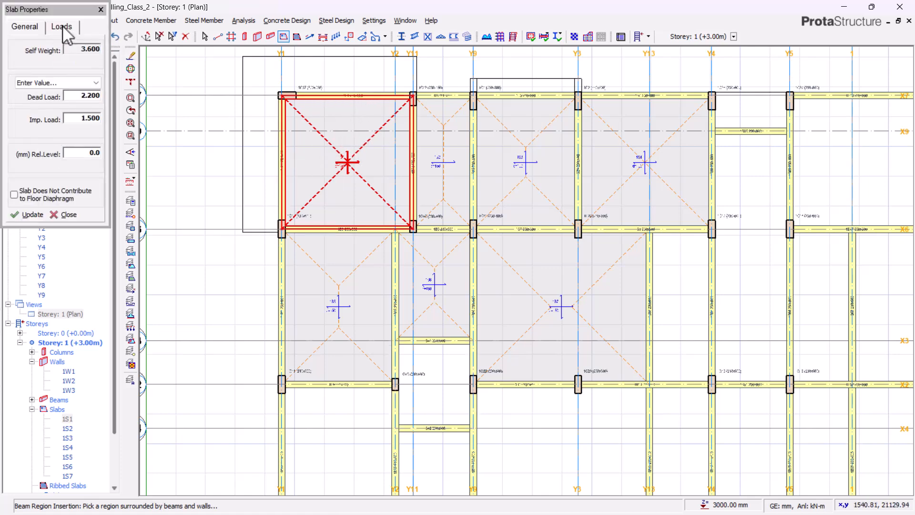
left_click(26, 27)
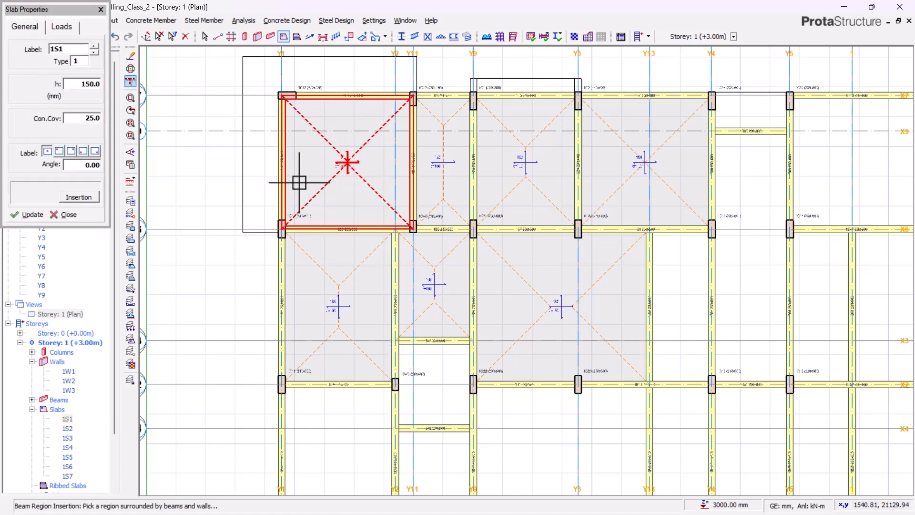
Insert slabs above axis X1 in the Y1–Y2 bay up to X2, the Y2–Y9 bay to X4, and the Y9–Y13 bay to X2
scroll(296, 119, "down", 4)
scroll(310, 163, "up", 2)
scroll(315, 283, "up", 2)
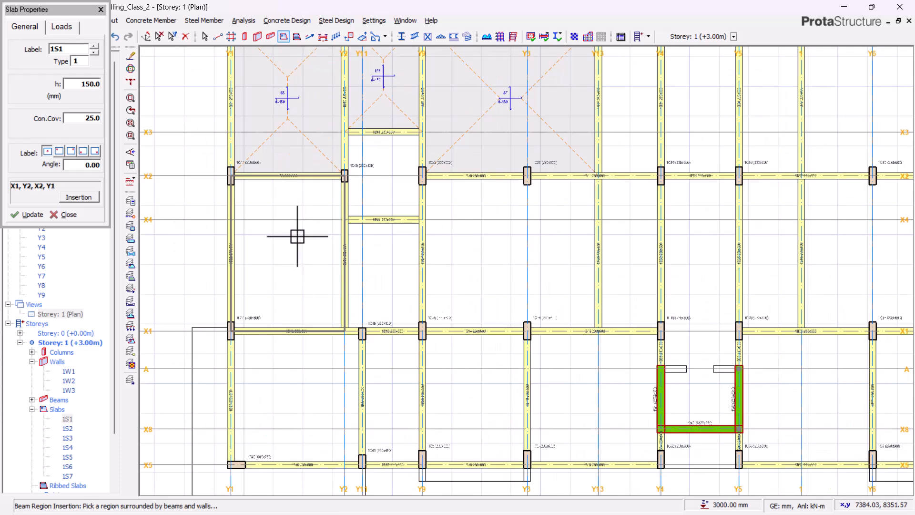
left_click(276, 341)
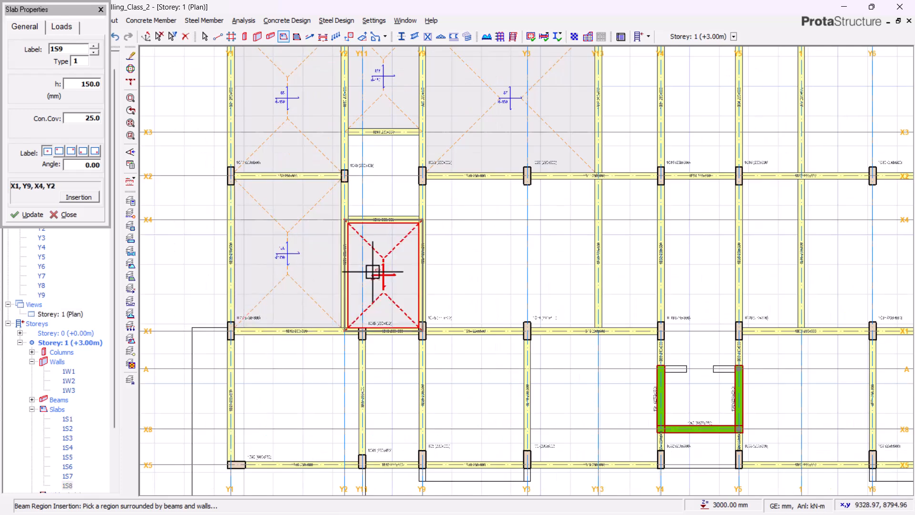
left_click(382, 312)
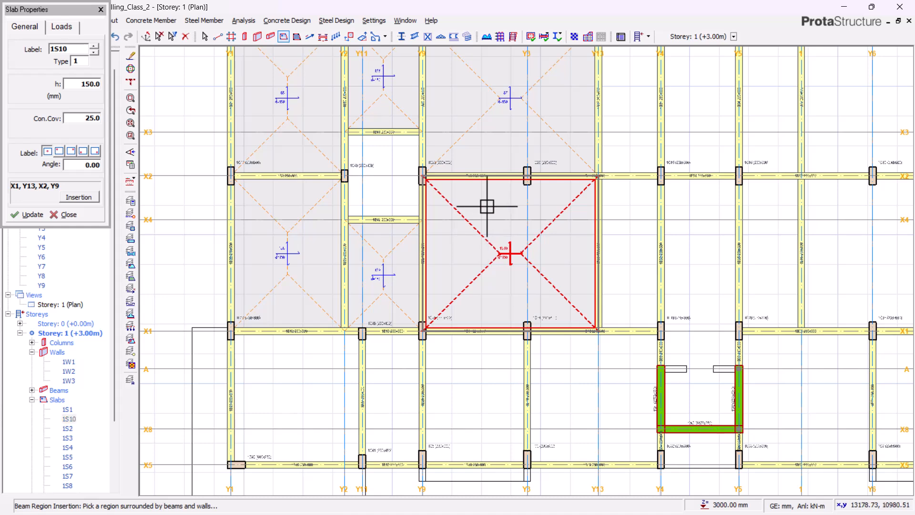
left_click(486, 207)
Insert slabs in the two bays between axes X5 and X1, from Y1 to Y11 and from Y11 to Y9
scroll(487, 206, "down", 2)
scroll(378, 419, "up", 1)
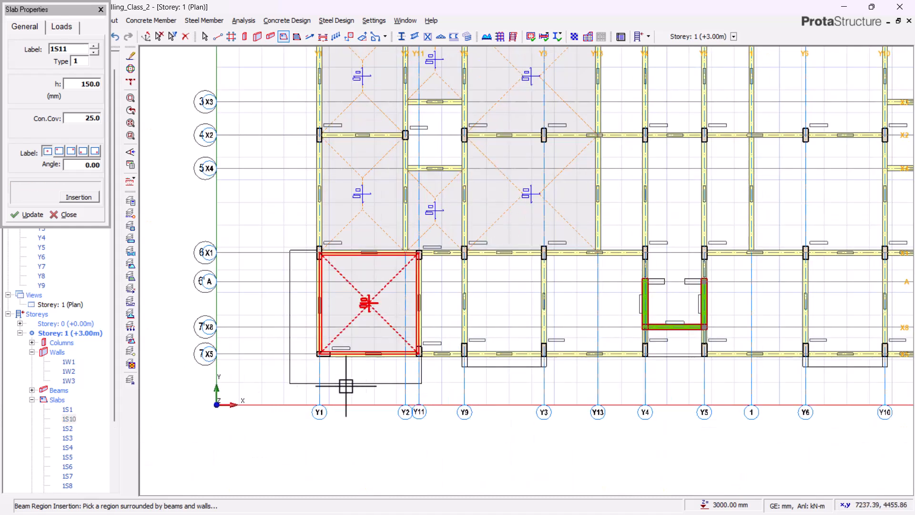
scroll(454, 309, "up", 2)
left_click(449, 292)
scroll(269, 253, "down", 1)
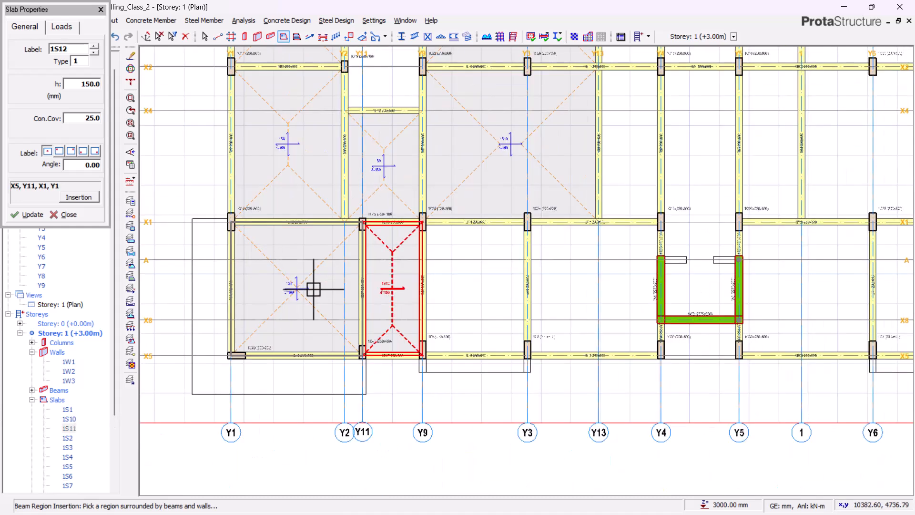
Insert slabs in the next two bays between axes X5 and X1, from Y9 to Y3 and from Y3 to Y4
left_click(463, 295)
scroll(463, 295, "down", 1)
left_click(529, 302)
scroll(527, 139, "down", 2)
scroll(495, 268, "up", 1)
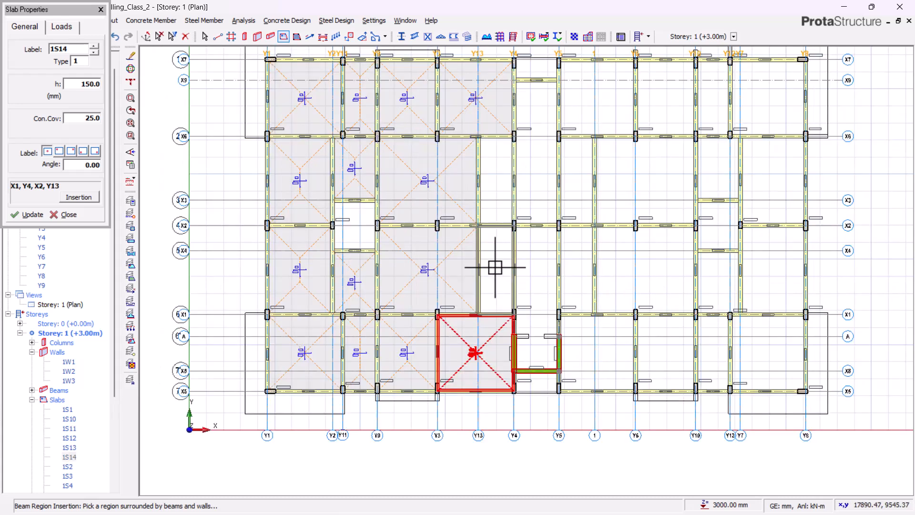
Insert slabs in the narrow Y13–Y4 bays from X1 to X2 and X2 to X6, and end slab insertion
left_click(495, 267)
scroll(495, 177, "up", 2)
left_click(496, 181)
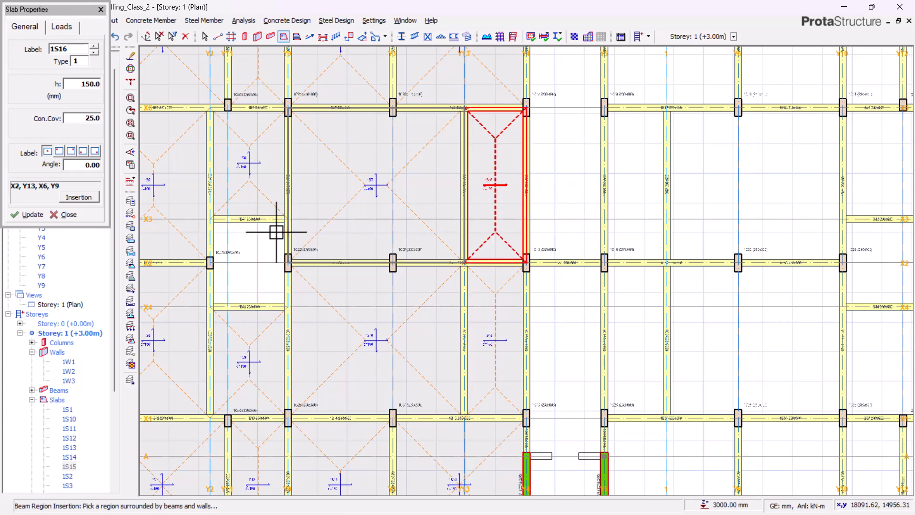
scroll(263, 268, "down", 3)
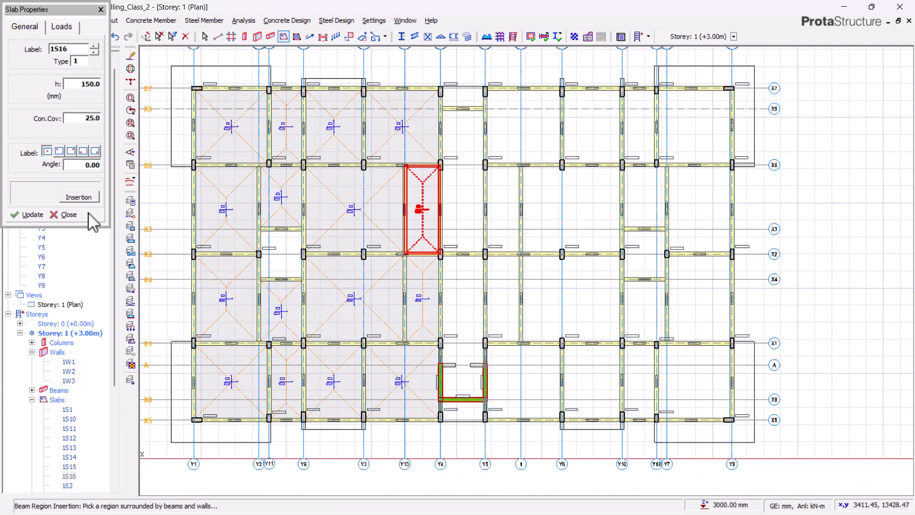
left_click(68, 215)
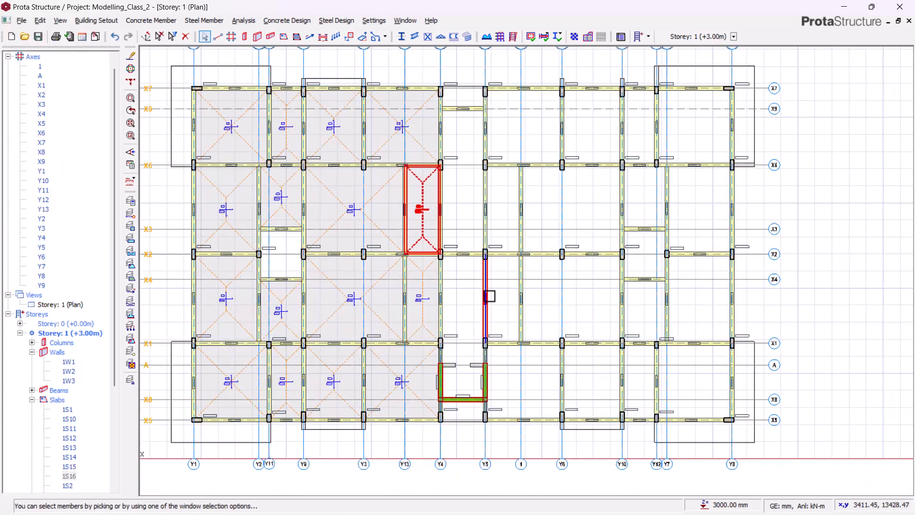
Switch to the IRISH RESIDENCE drawing in AutoCAD and examine the void and floor slab areas of the first floor structural layout
scroll(489, 296, "down", 4)
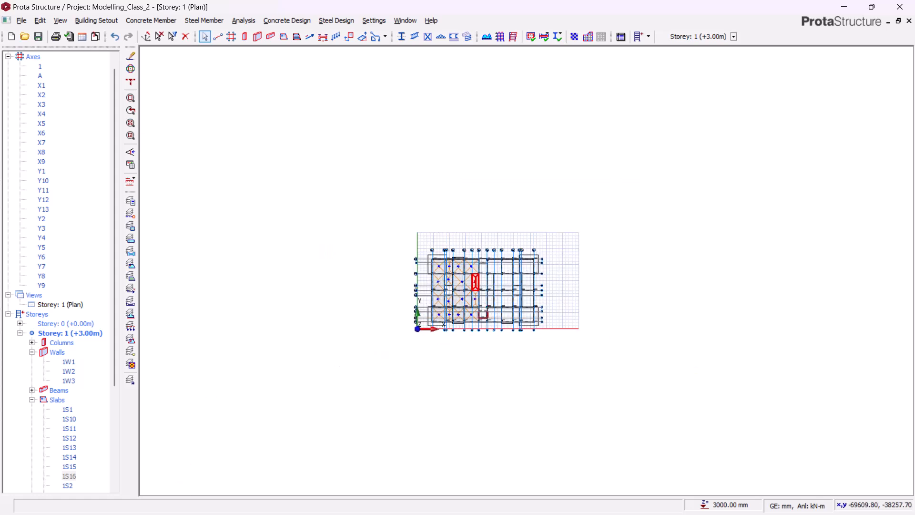
scroll(508, 286, "up", 3)
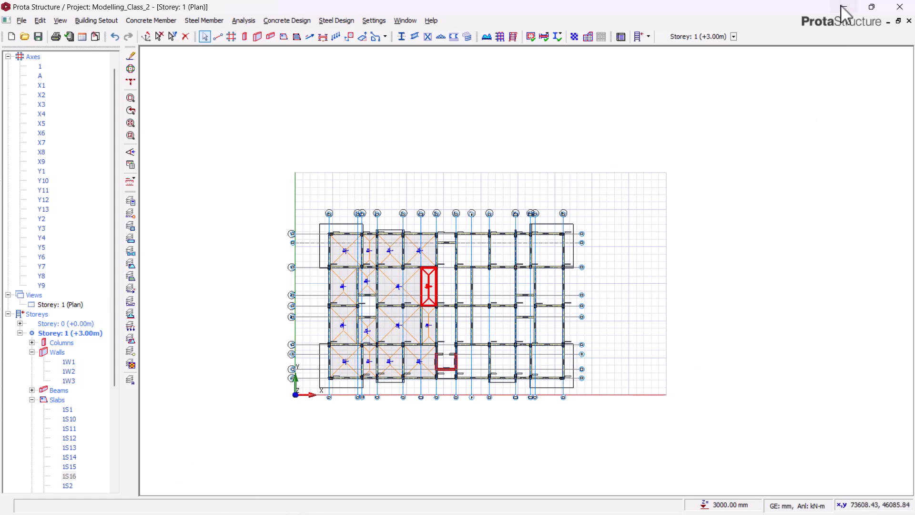
left_click(842, 7)
left_click(873, 10)
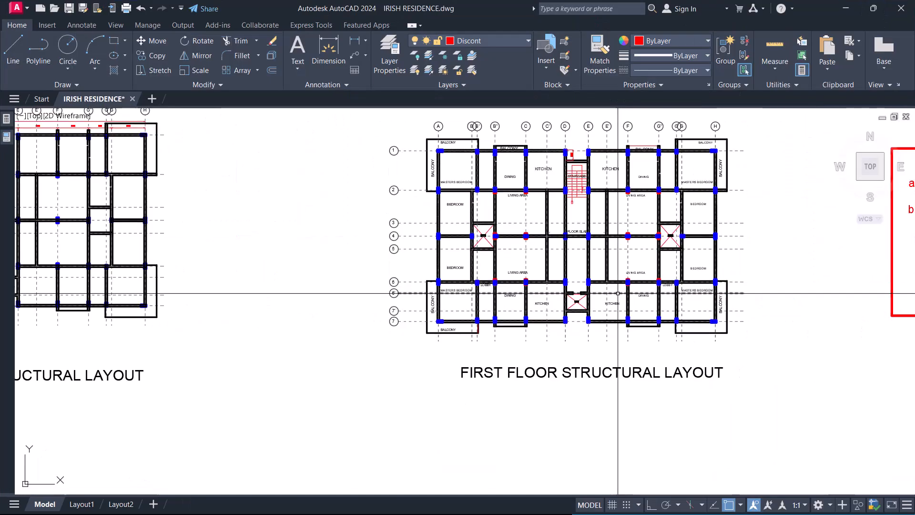
scroll(540, 329, "up", 4)
scroll(464, 372, "down", 4)
scroll(329, 270, "up", 6)
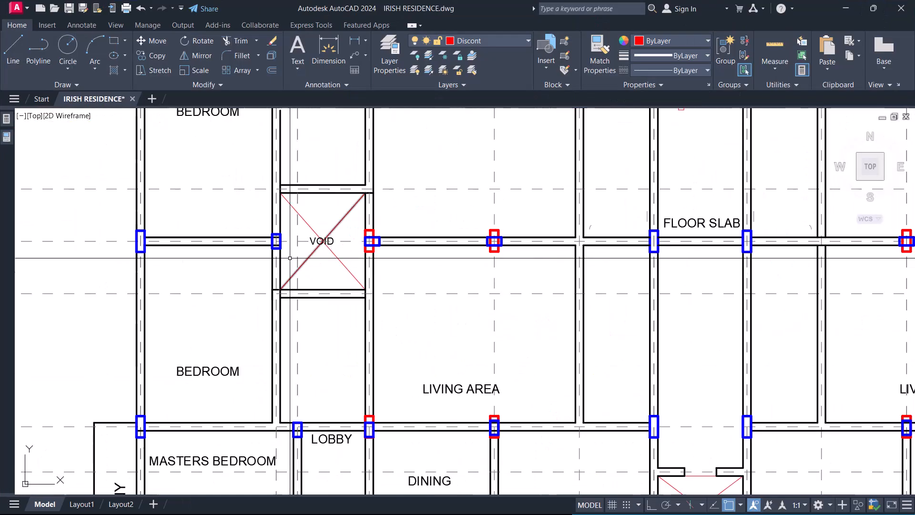
Examine the void between the bedrooms and living areas on the first floor structural layout and architectural plan
scroll(393, 235, "down", 8)
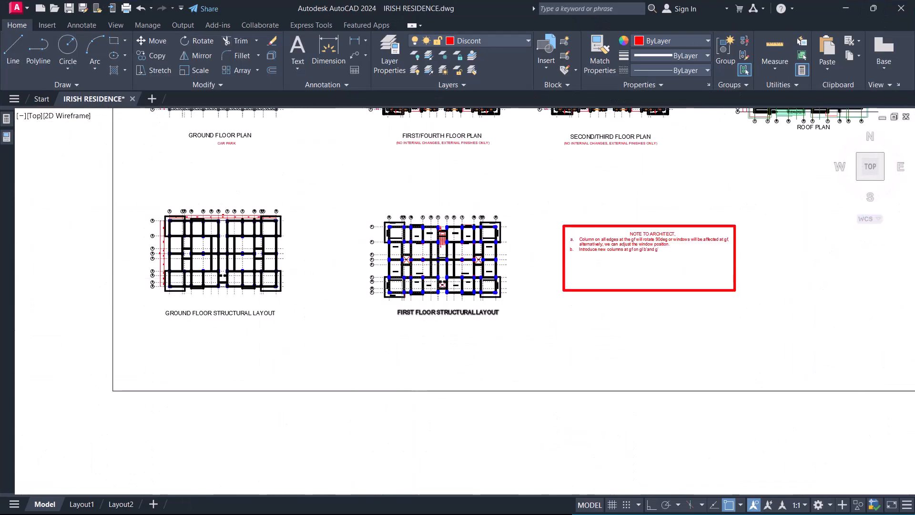
scroll(420, 286, "up", 3)
scroll(328, 323, "up", 10)
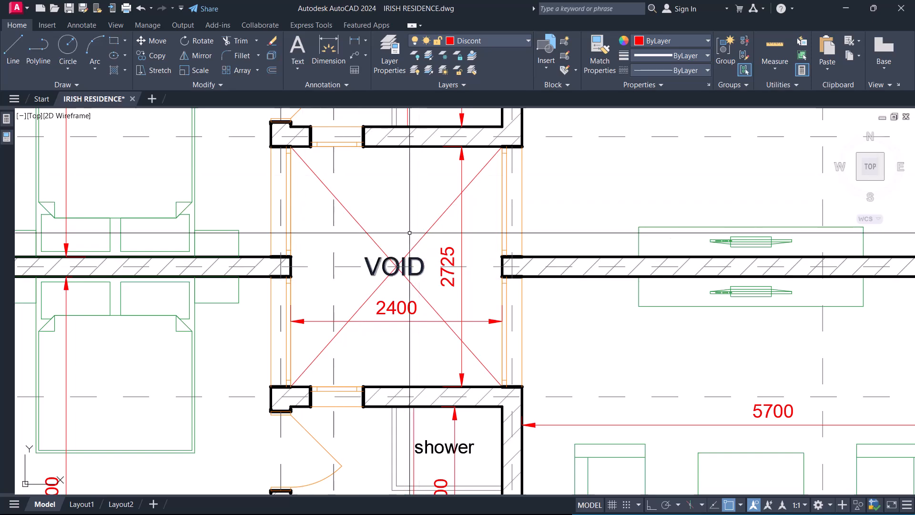
scroll(329, 296, "down", 5)
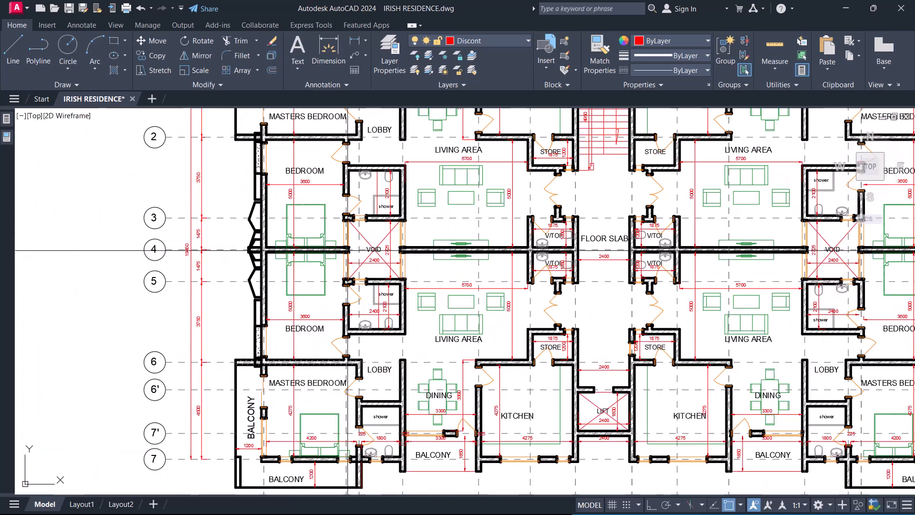
scroll(371, 234, "up", 3)
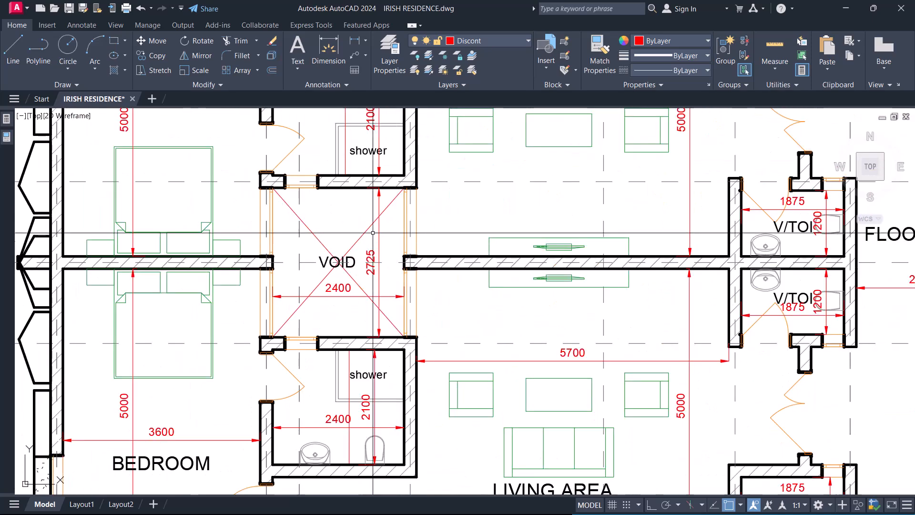
Switch to ProtaStructure and inspect the Storey 1 slabs modelled so far in a 3D view
left_click(843, 8)
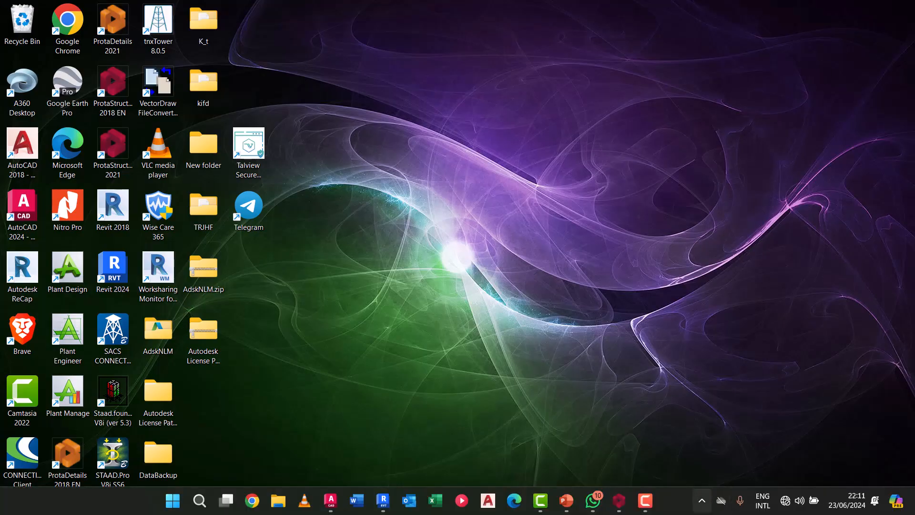
left_click(618, 500)
scroll(440, 313, "up", 3)
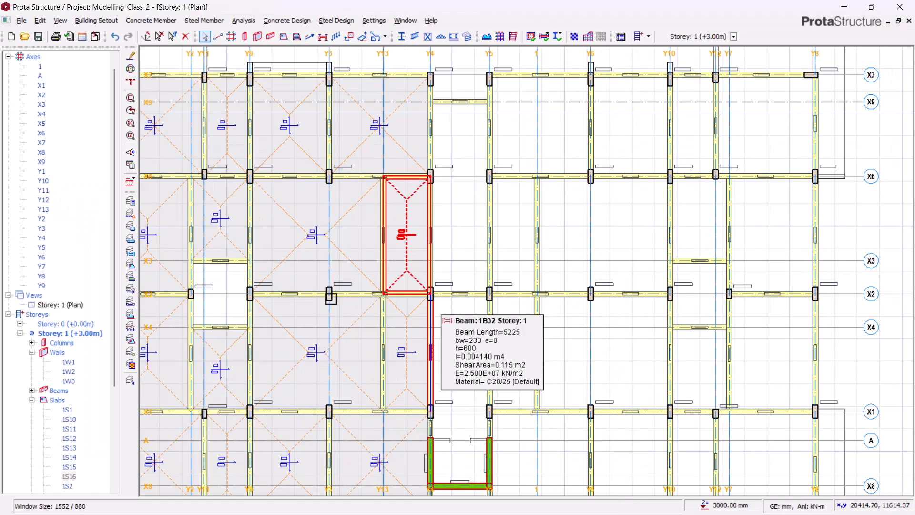
scroll(446, 259, "down", 1)
scroll(38, 233, "up", 1)
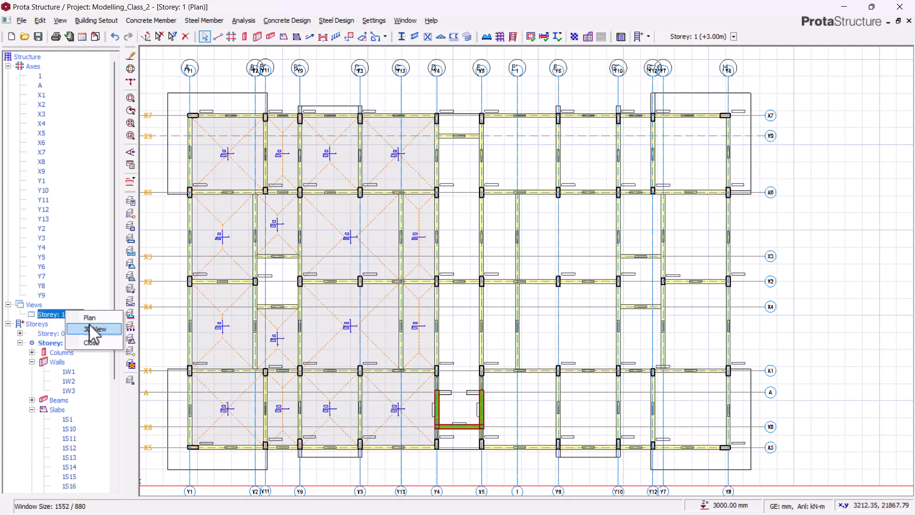
left_click(94, 329)
middle_click_drag(359, 290, 419, 284)
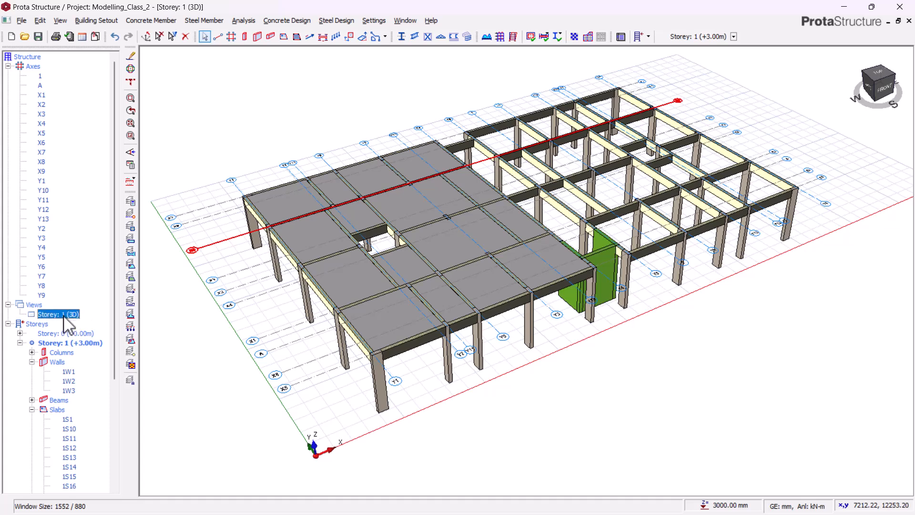
Return to the Storey 1 plan and insert a 230x600 beam along axis X1 between columns 1C19 and 1C20
left_click(91, 323)
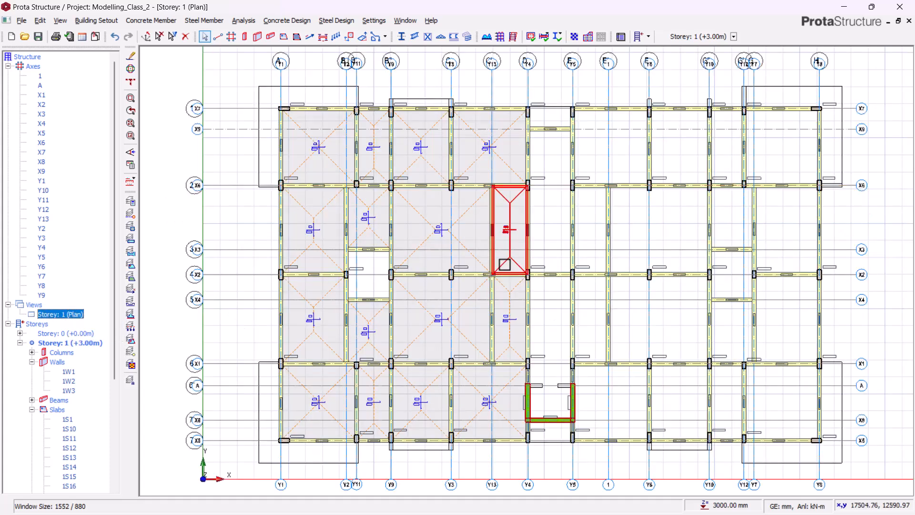
scroll(346, 252, "down", 1)
scroll(422, 133, "up", 3)
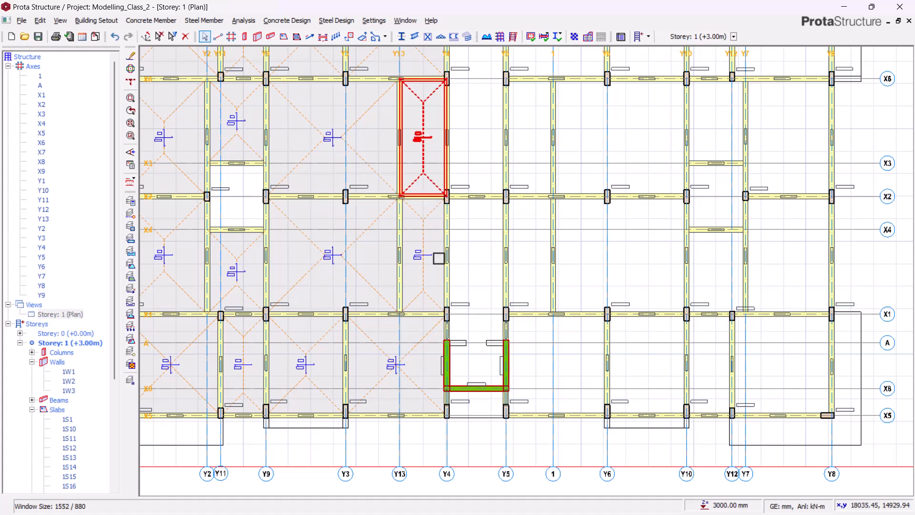
scroll(439, 258, "up", 2)
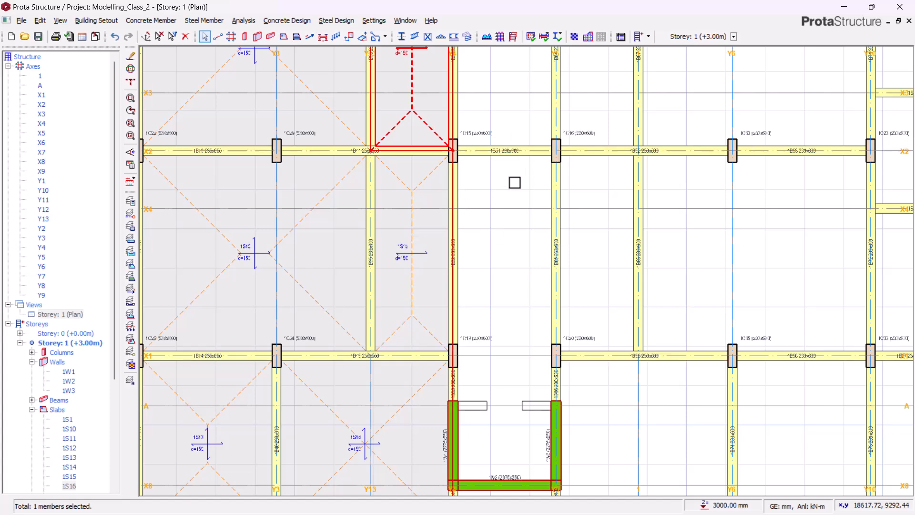
scroll(516, 250, "down", 2)
scroll(522, 393, "up", 4)
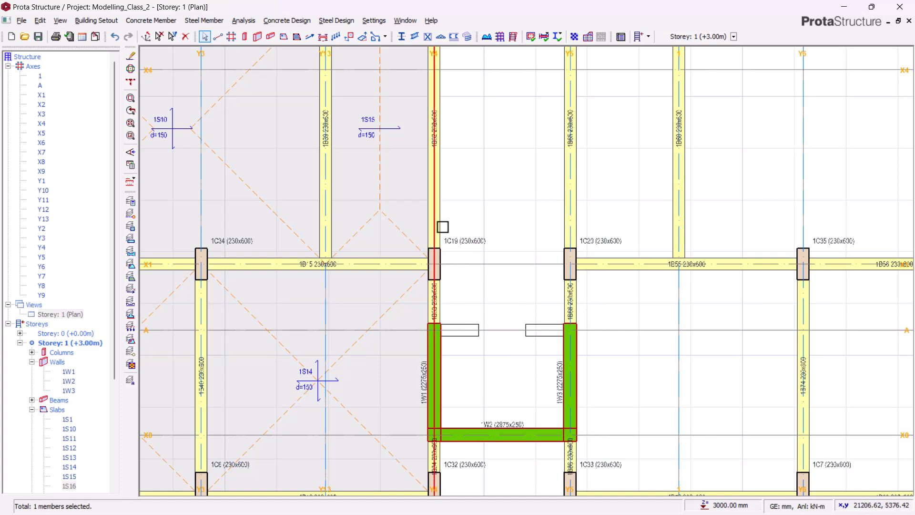
right_click(495, 175)
left_click(503, 180)
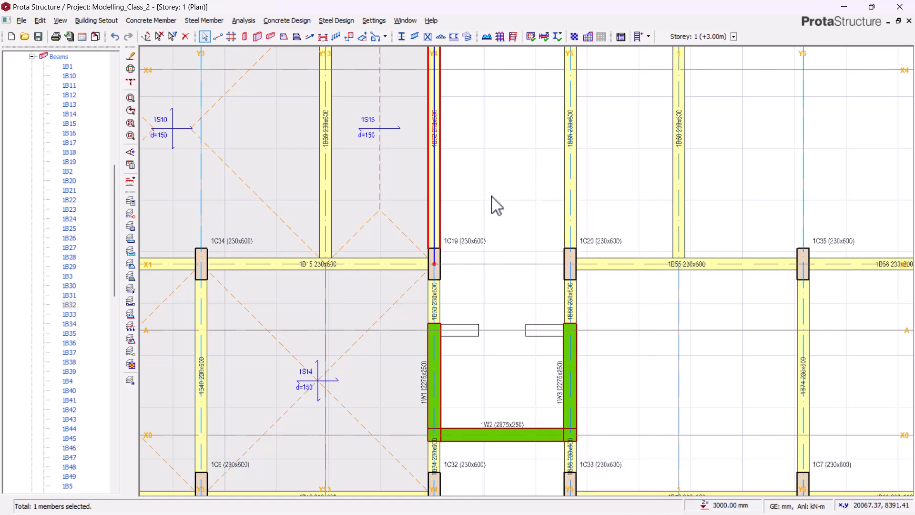
scroll(457, 248, "up", 2)
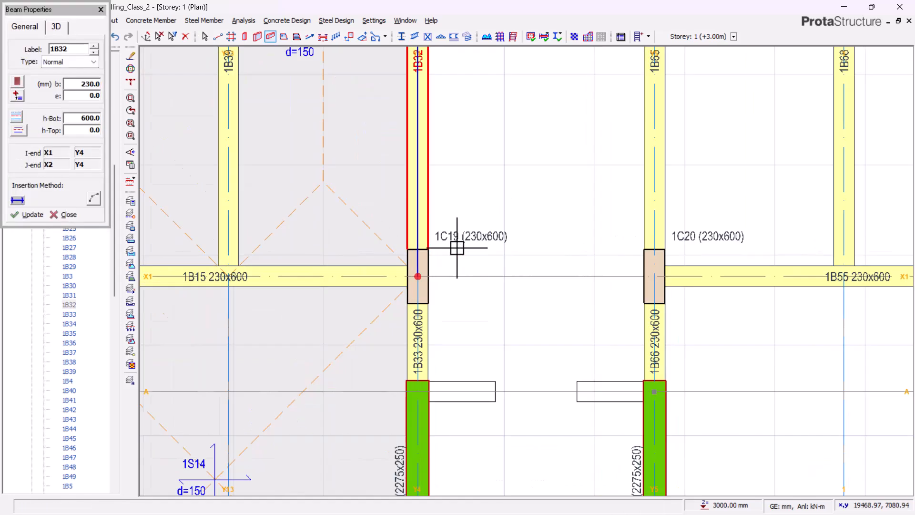
left_click(654, 276)
key("Escape")
left_click(62, 215)
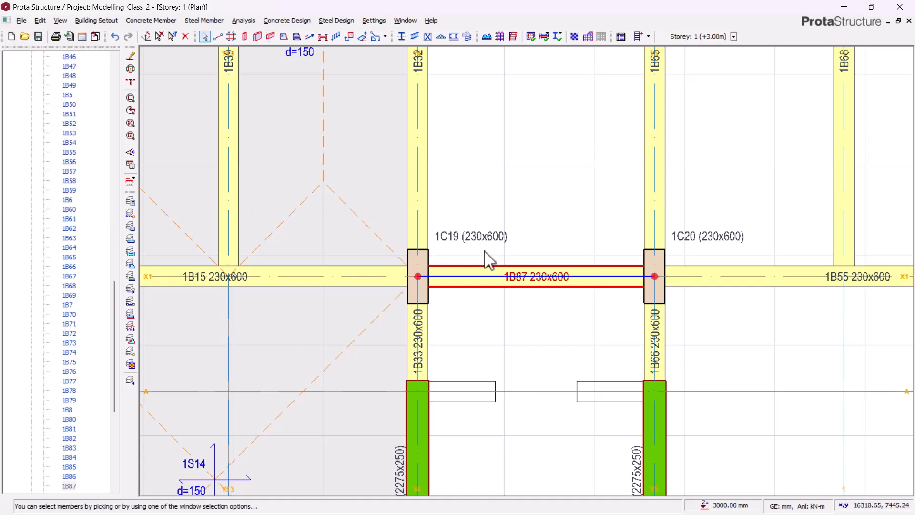
Insert 150 mm slabs between axes X1 and X2 in the Y4–Y5 bay and the adjacent bay from Y5 to axis 1
scroll(399, 330, "down", 3)
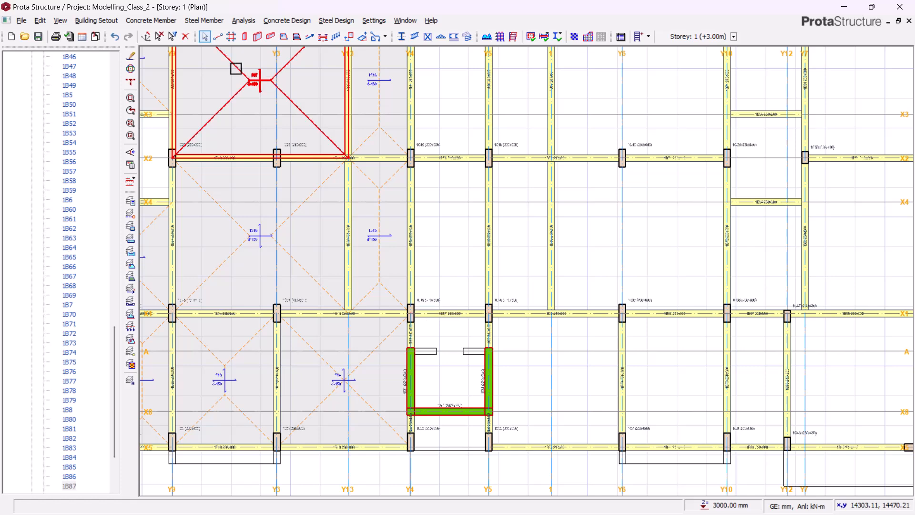
right_click(262, 83)
left_click(278, 92)
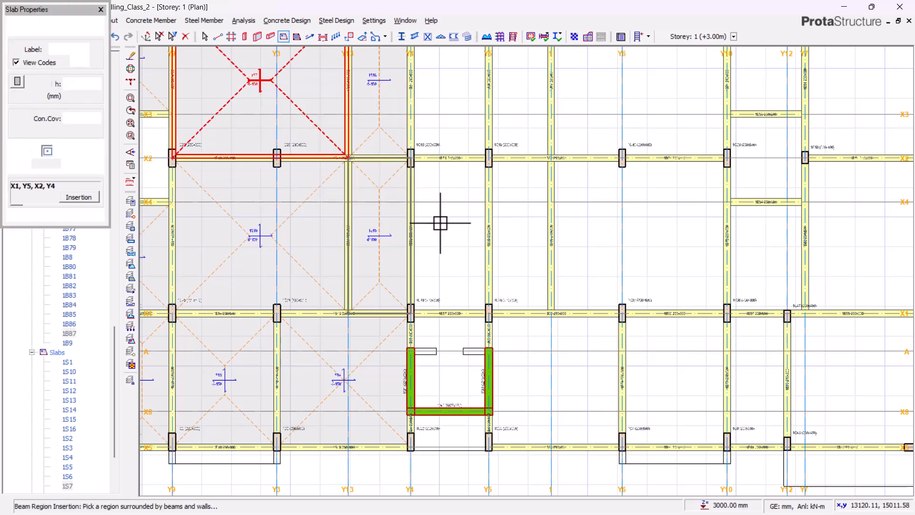
left_click(441, 172)
scroll(307, 266, "down", 3)
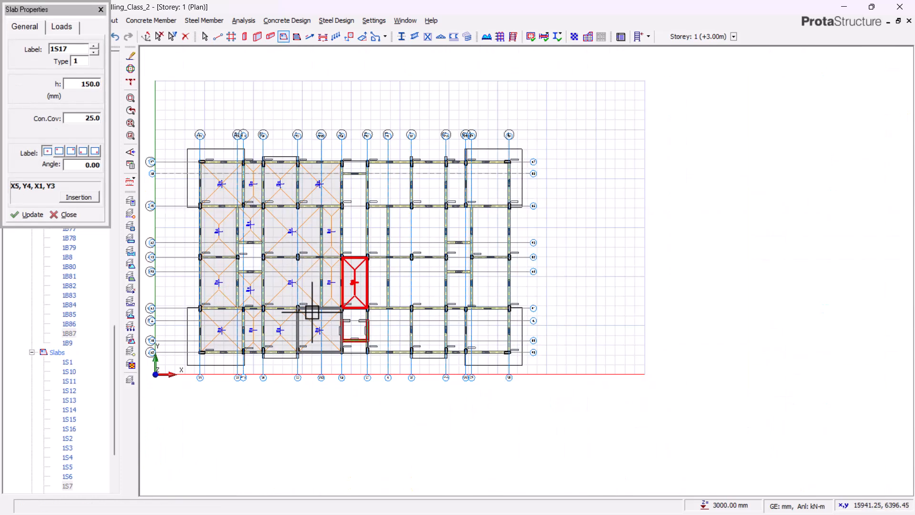
scroll(324, 243, "up", 3)
scroll(346, 352, "down", 1)
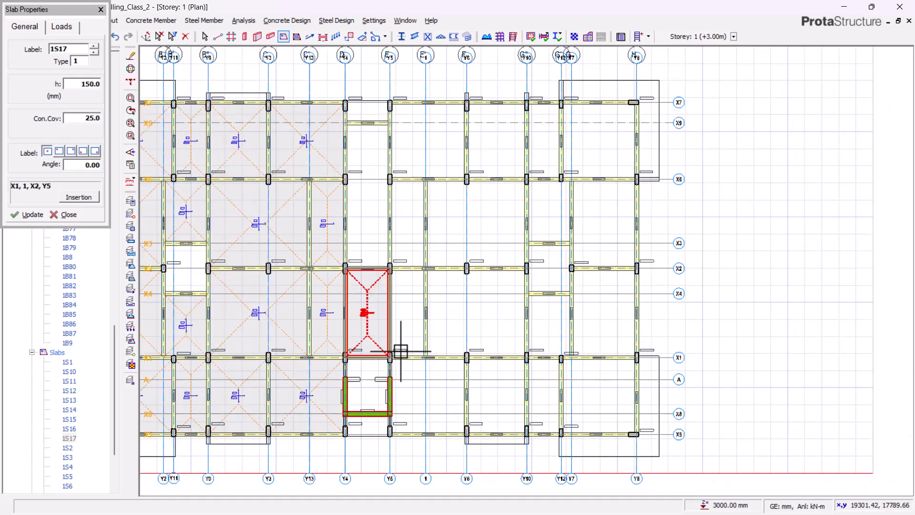
scroll(400, 405, "up", 2)
left_click(421, 285)
scroll(376, 186, "down", 2)
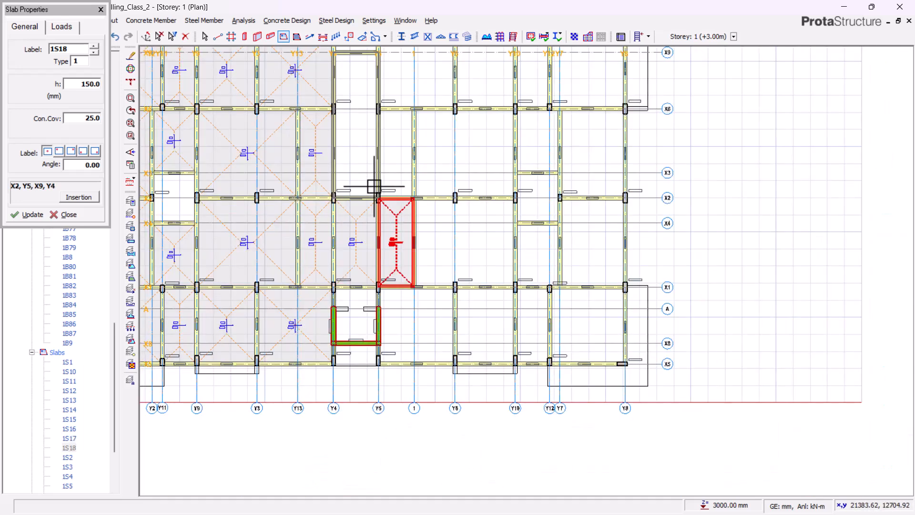
Insert 150 mm slabs in the four bays between axes X5 and X1, from Y5 across to Y8
scroll(426, 323, "up", 2)
left_click(423, 319)
scroll(320, 373, "down", 2)
left_click(448, 354)
scroll(487, 341, "up", 3)
left_click(489, 344)
left_click(591, 370)
Insert 150 mm slabs in the three remaining bays above axis X1, from axis 1 across to Y8
scroll(455, 377, "down", 1)
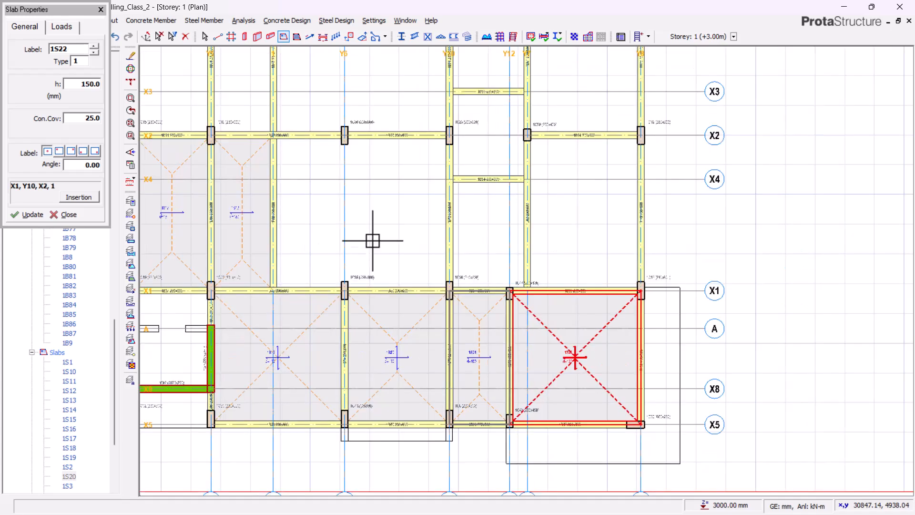
left_click(372, 247)
left_click(492, 233)
left_click(589, 250)
Insert 150 mm slabs in the X4–X3 panel between Y10 and Y7 and in the X2–X6 bay between Y7 and Y8
middle_click_drag(495, 200, 507, 246)
left_click(507, 230)
scroll(553, 154, "up", 2)
left_click(557, 155)
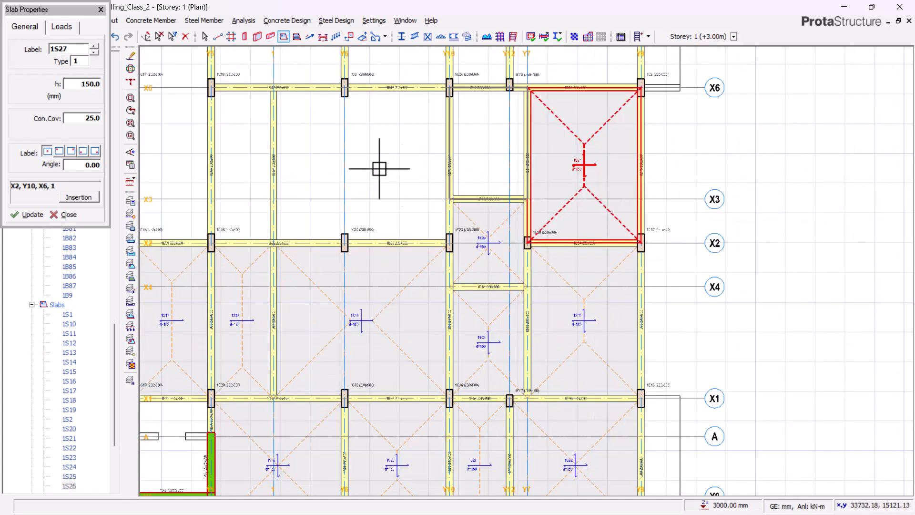
Insert 150 mm slabs in the remaining bays below axis X6 from Y5 to Y7, and in the Y5–Y6 bay between X6 and X7
left_click(399, 164)
scroll(483, 140, "down", 2)
middle_click_drag(497, 132, 467, 173)
left_click(467, 173)
left_click(296, 114)
left_click(269, 224)
Insert 150 mm slabs in the three remaining bays between axes X6 and X7, from Y6 across to Y8
scroll(269, 230, "down", 2)
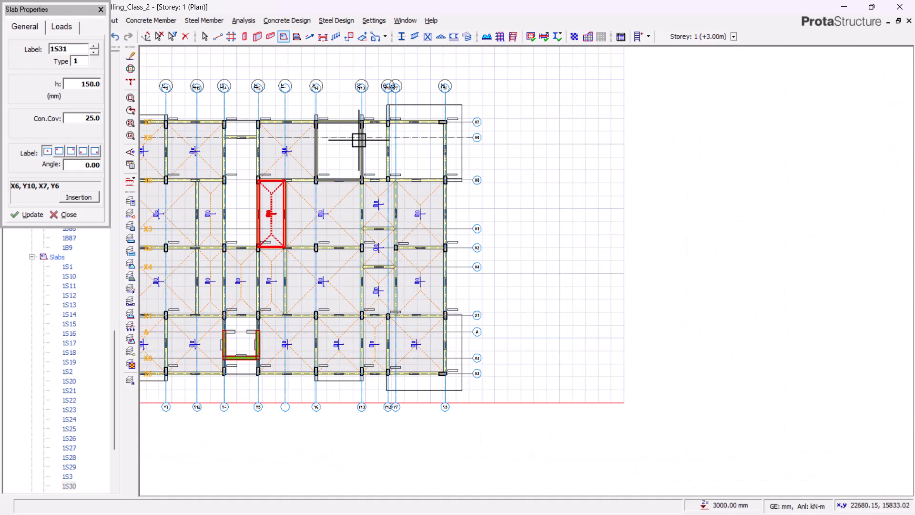
left_click(355, 143)
scroll(375, 150, "up", 3)
left_click(376, 149)
left_click(484, 155)
Finish slab insertion and delete the slab in the void panel between axes X4 and X3, Y10 and Y7
scroll(417, 314, "up", 3)
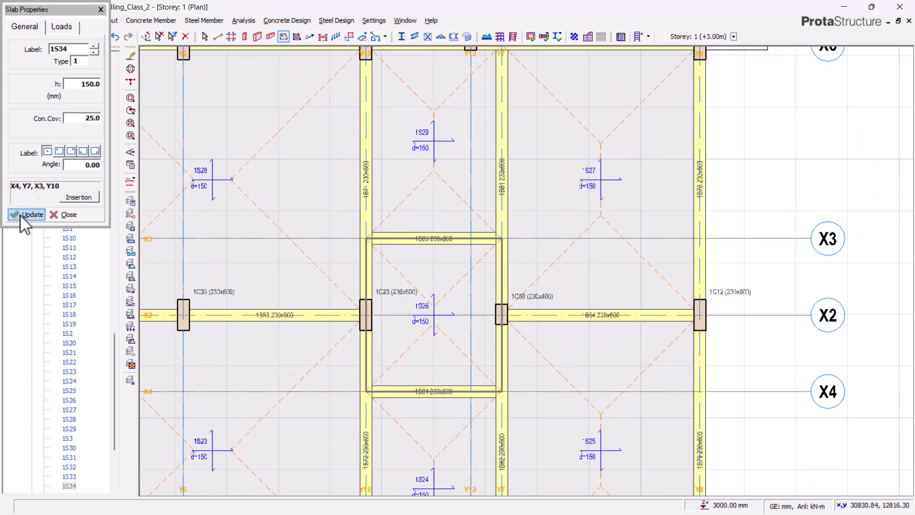
left_click(65, 215)
left_click(435, 319)
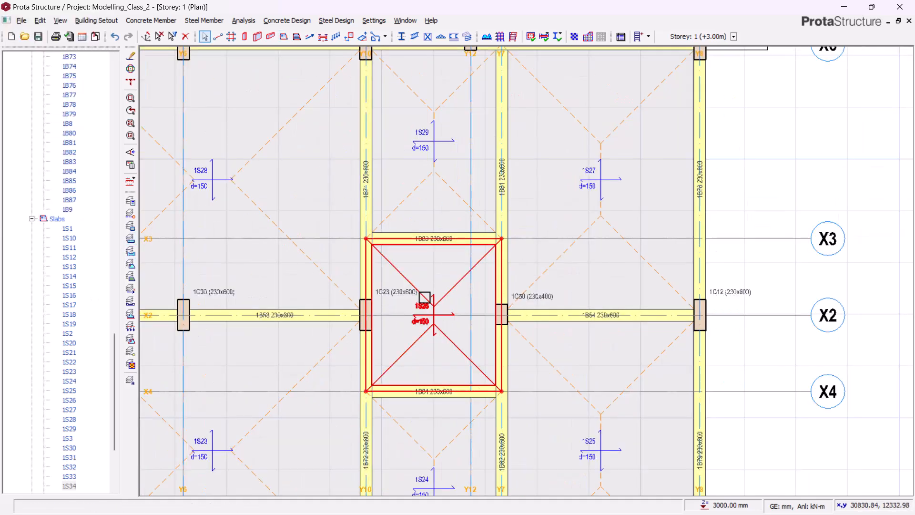
scroll(497, 274, "down", 3)
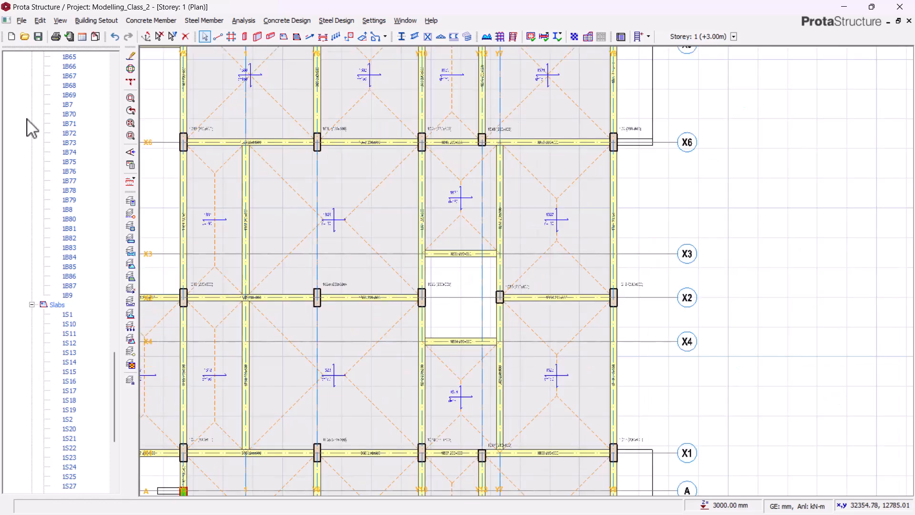
Inspect the completed Storey 1 slab layout and its void openings in the 3D view
scroll(56, 154, "up", 20)
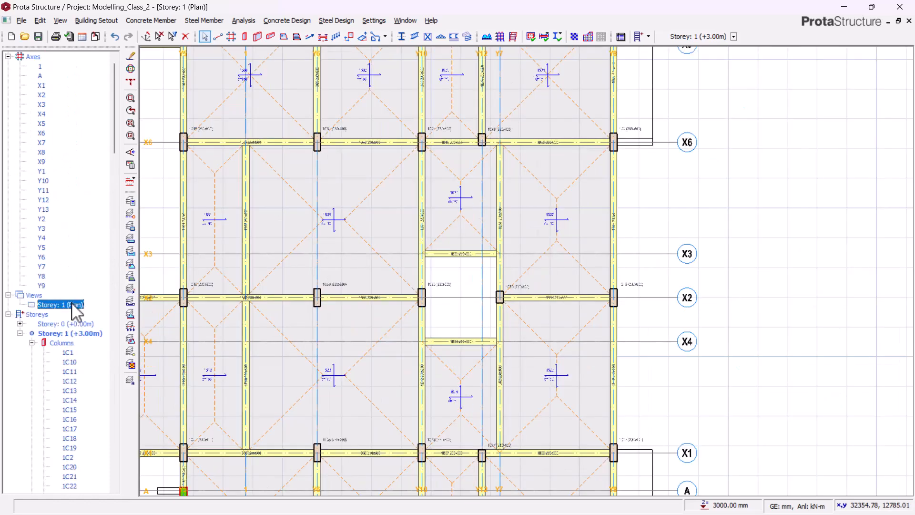
left_click(101, 321)
scroll(510, 229, "down", 3)
middle_click_drag(404, 341, 521, 335)
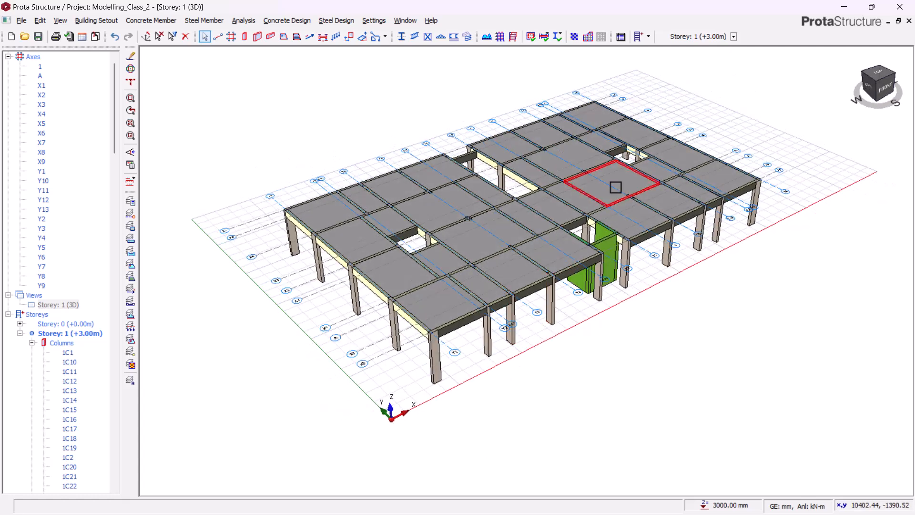
scroll(414, 264, "up", 3)
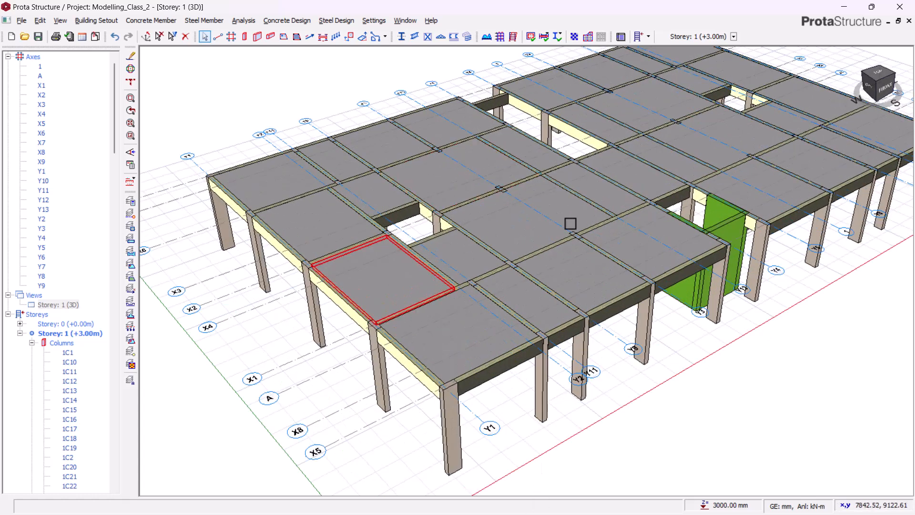
scroll(406, 227, "down", 2)
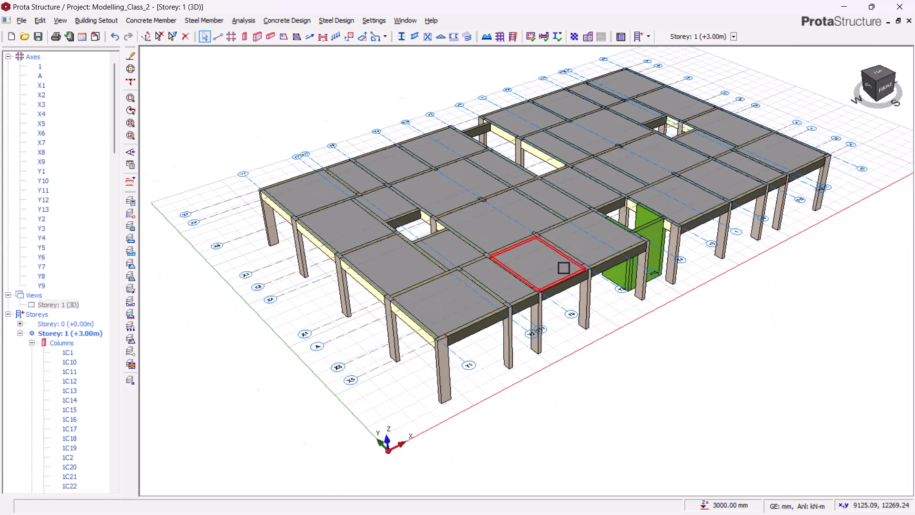
scroll(564, 268, "up", 2)
scroll(414, 265, "up", 4)
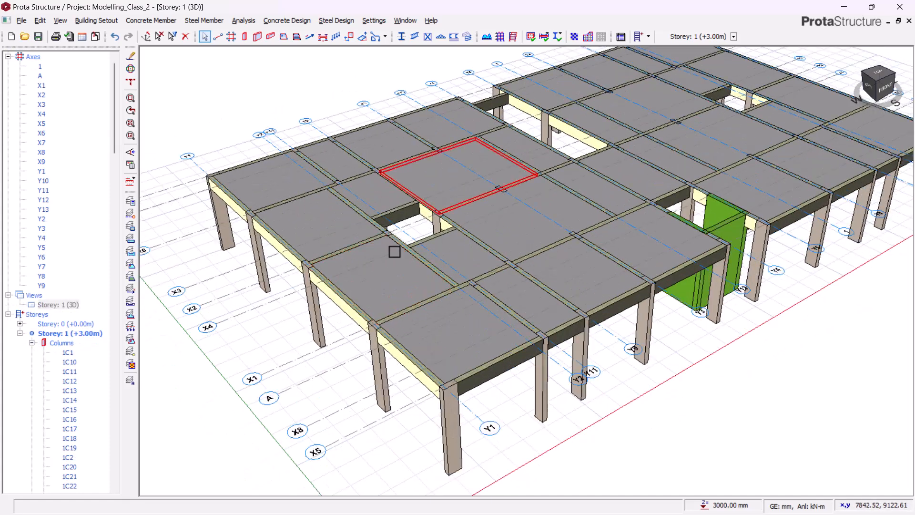
scroll(506, 214, "down", 3)
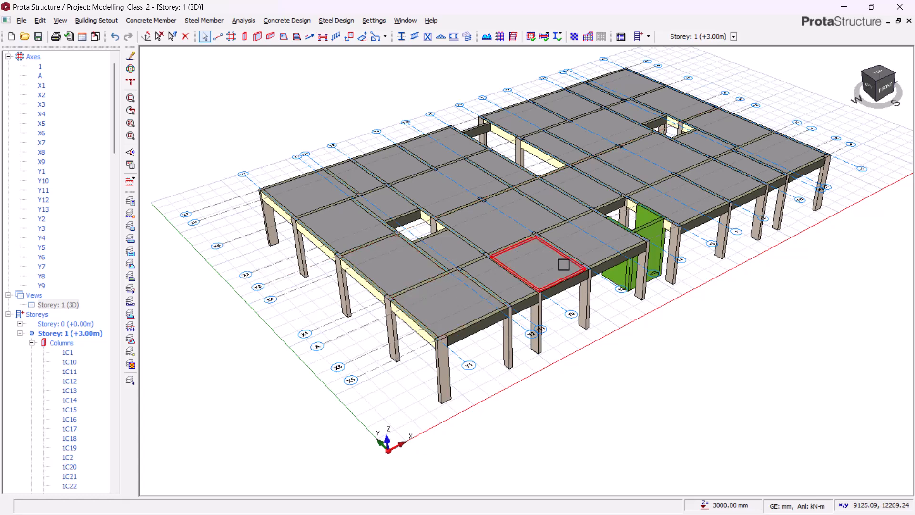
scroll(448, 252, "up", 2)
scroll(24, 141, "up", 1)
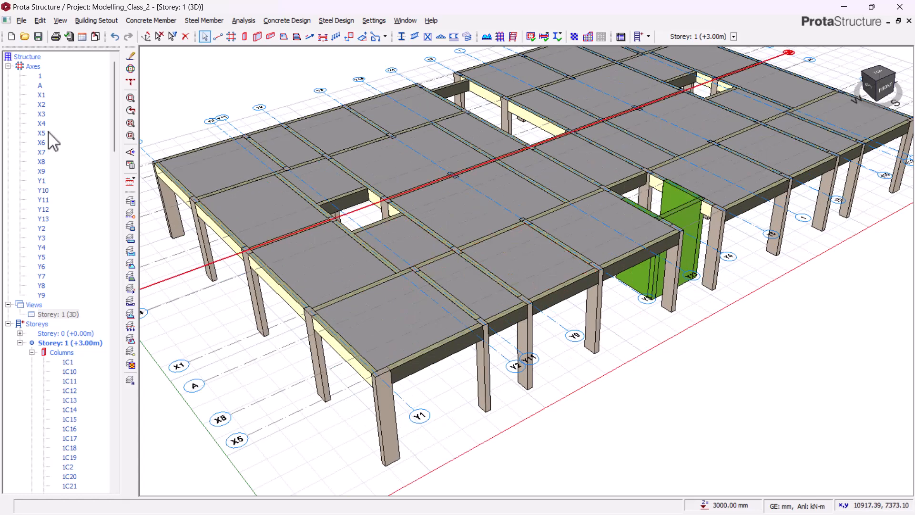
Switch to Revit and examine the Irish Apartments building model in its 3D view
left_click(74, 318)
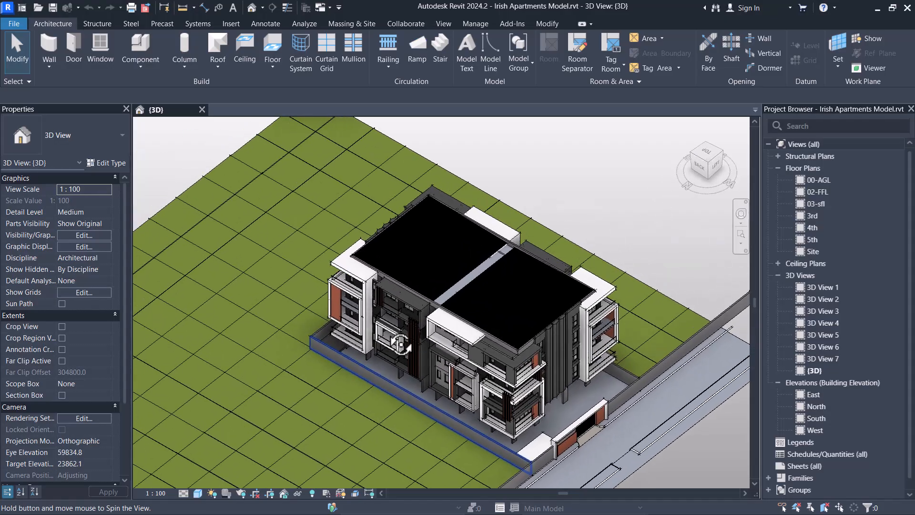
scroll(506, 378, "down", 2)
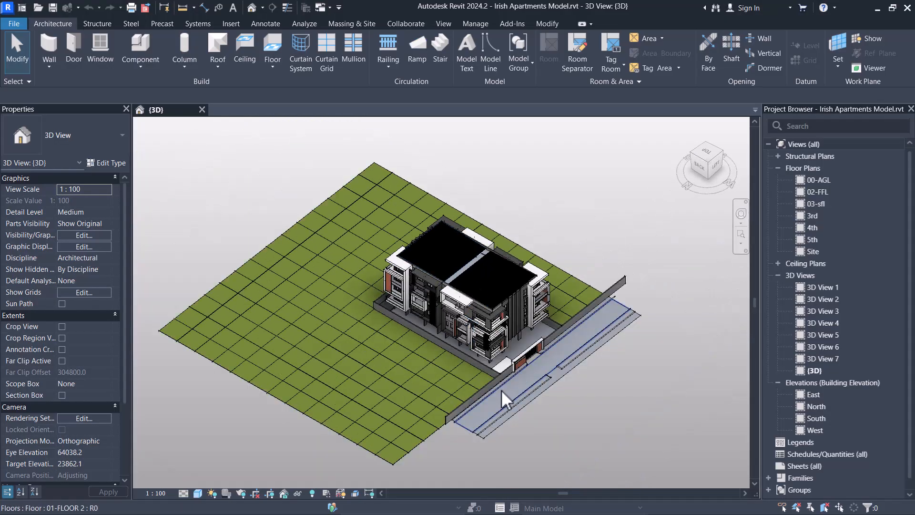
Examine the projecting balcony at the building corner beside the entrance gate in the 3D view
scroll(506, 378, "up", 6)
scroll(510, 406, "down", 4)
middle_click_drag(528, 419, 577, 365, "shift")
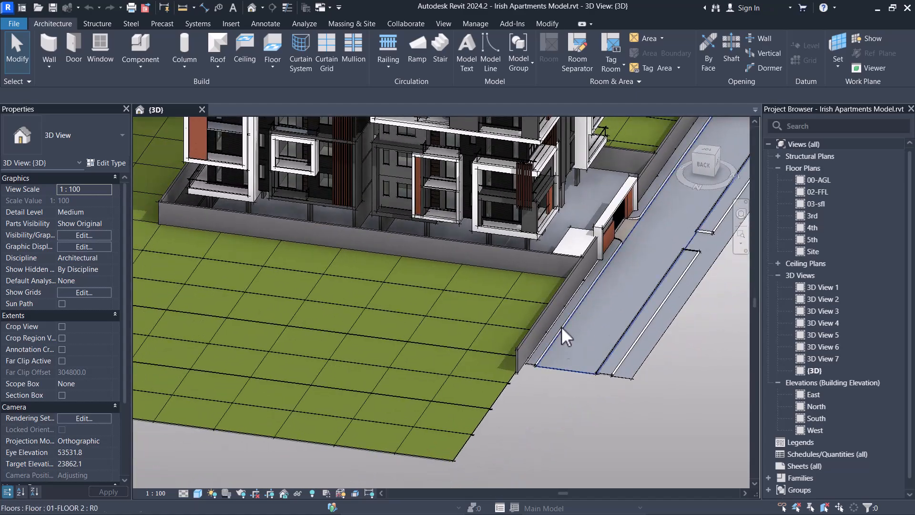
scroll(565, 349, "down", 3)
scroll(549, 376, "up", 6)
scroll(547, 401, "down", 2)
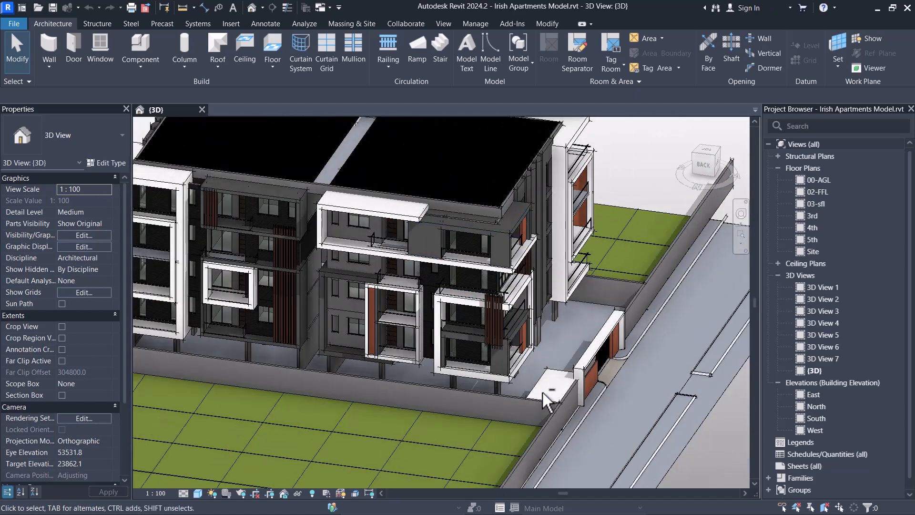
scroll(539, 377, "up", 5)
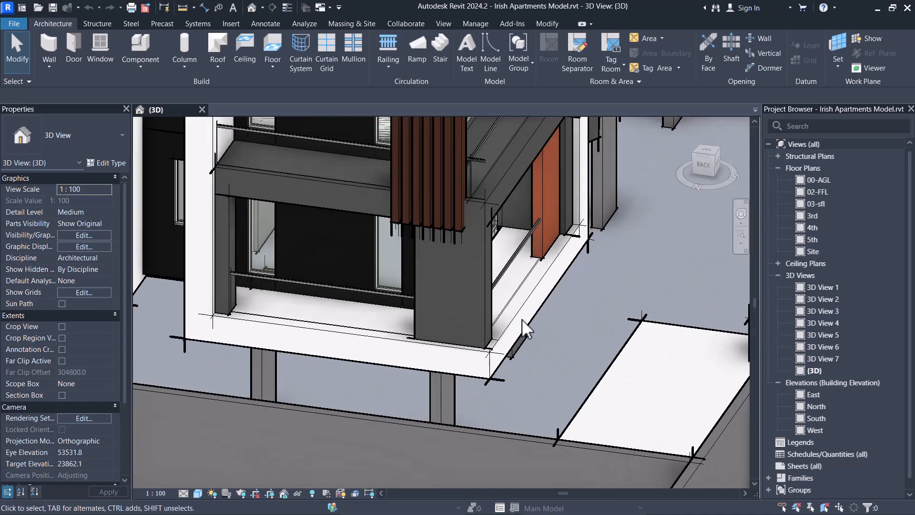
Examine the stacked balconies and glass railings at the other street-side corner of the building
scroll(542, 305, "down", 2)
middle_click_drag(543, 305, 480, 276, "shift")
scroll(481, 277, "down", 4)
scroll(564, 362, "up", 5)
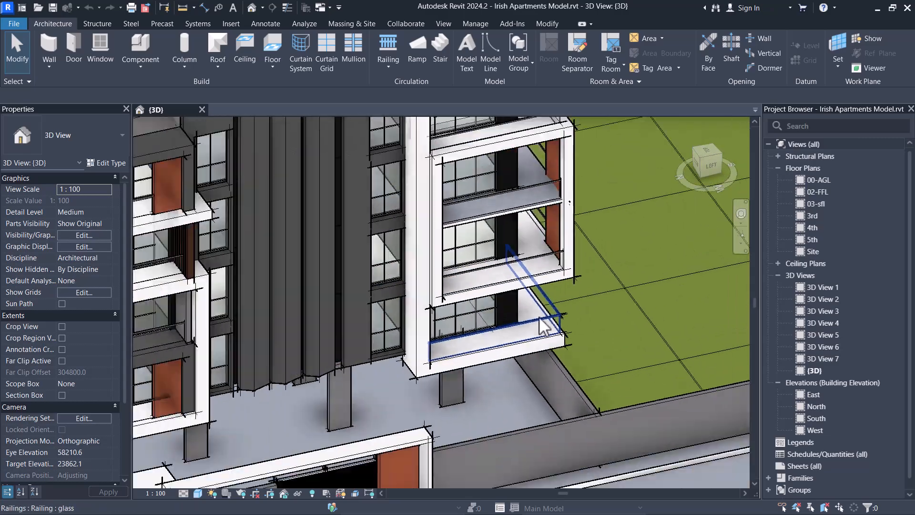
middle_click_drag(534, 377, 521, 388, "shift")
scroll(550, 274, "down", 4)
middle_click_drag(549, 273, 431, 410, "shift")
scroll(431, 410, "up", 5)
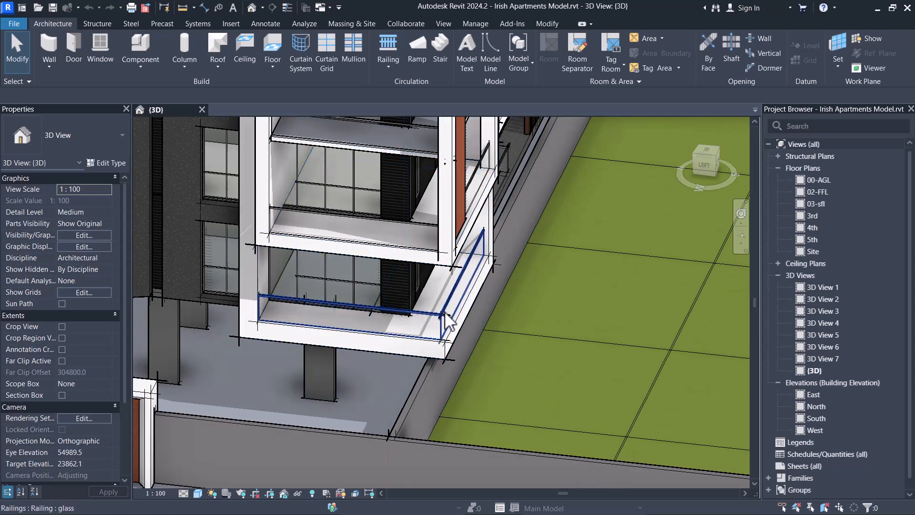
scroll(443, 322, "down", 5)
middle_click_drag(380, 384, 392, 312, "shift")
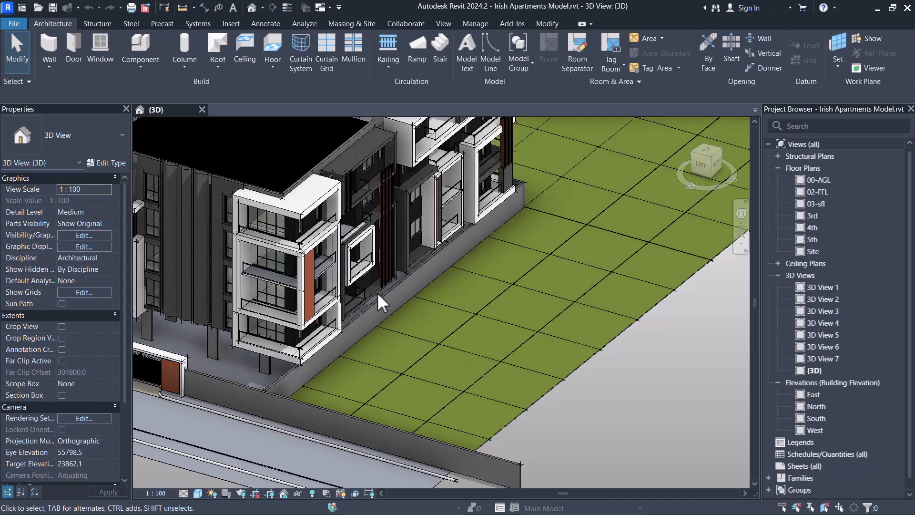
scroll(334, 282, "up", 4)
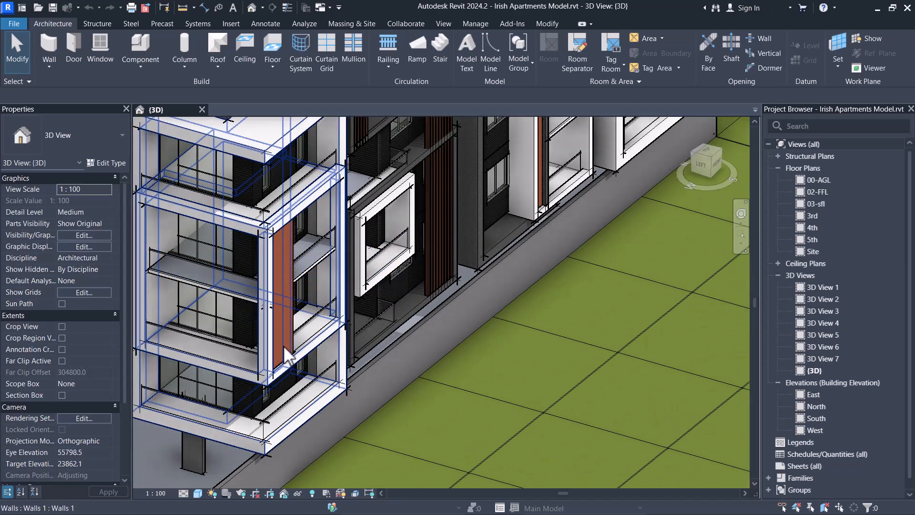
Examine the gate-side corner balcony again, including its wraparound slab edges and vertical louvres
scroll(314, 282, "down", 5)
middle_click_drag(337, 342, 461, 344, "shift")
scroll(434, 205, "up", 4)
middle_click_drag(450, 279, 526, 281, "shift")
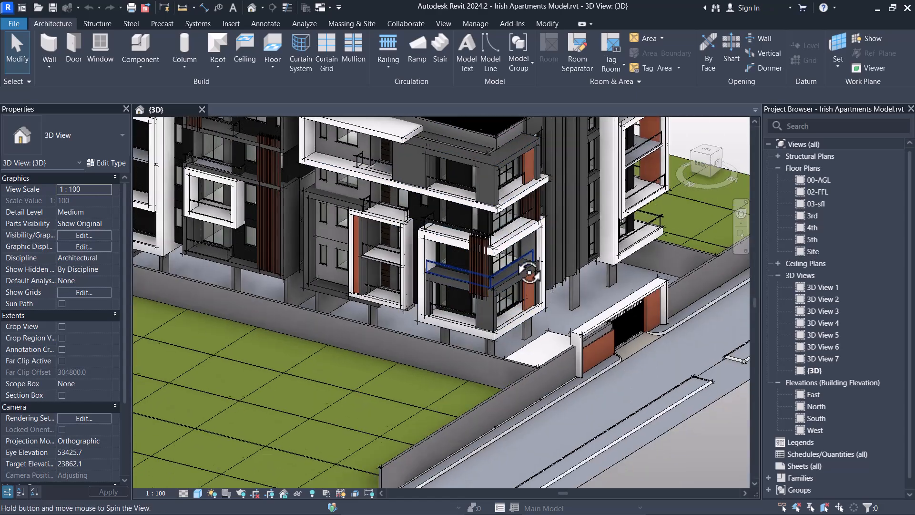
scroll(513, 265, "up", 5)
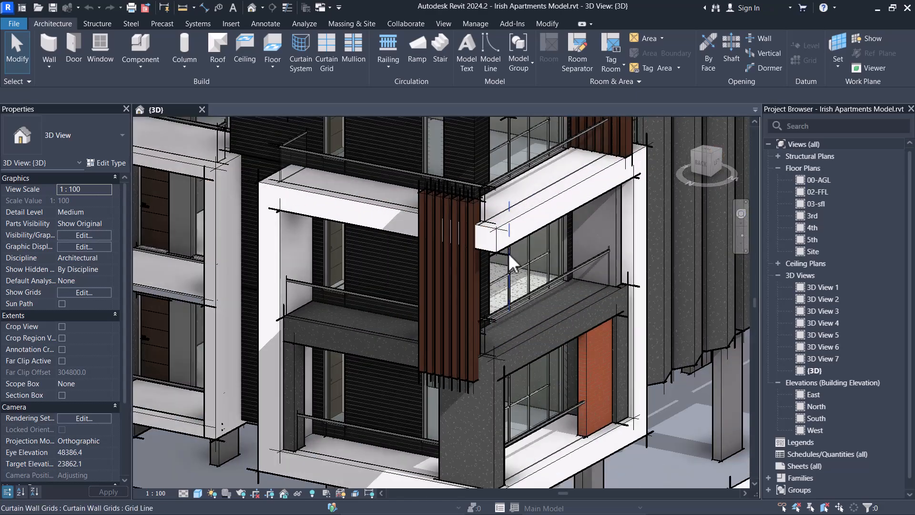
scroll(509, 262, "down", 5)
scroll(493, 288, "down", 5)
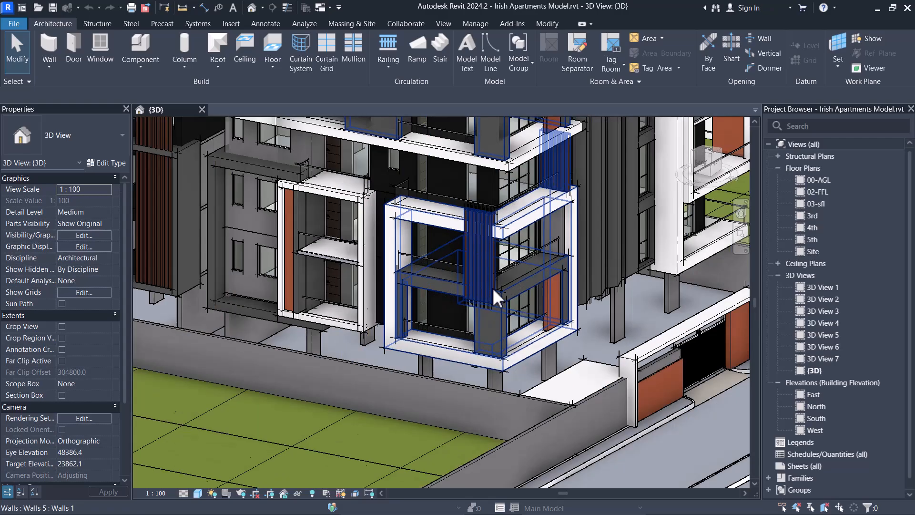
Switch to ProtaStructure and examine the balcony outlines projecting beyond axes Y1 and X5 in the Storey 1 plan
left_click(878, 12)
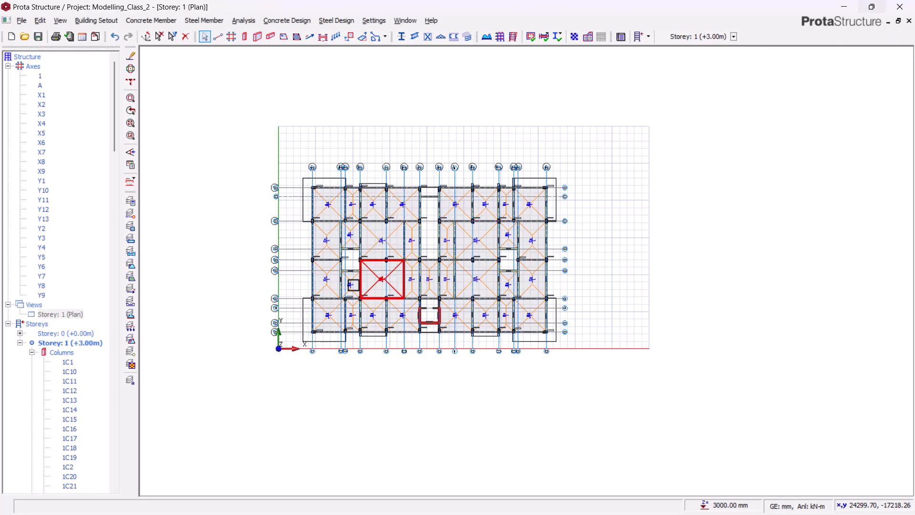
scroll(287, 321, "up", 5)
scroll(535, 304, "down", 2)
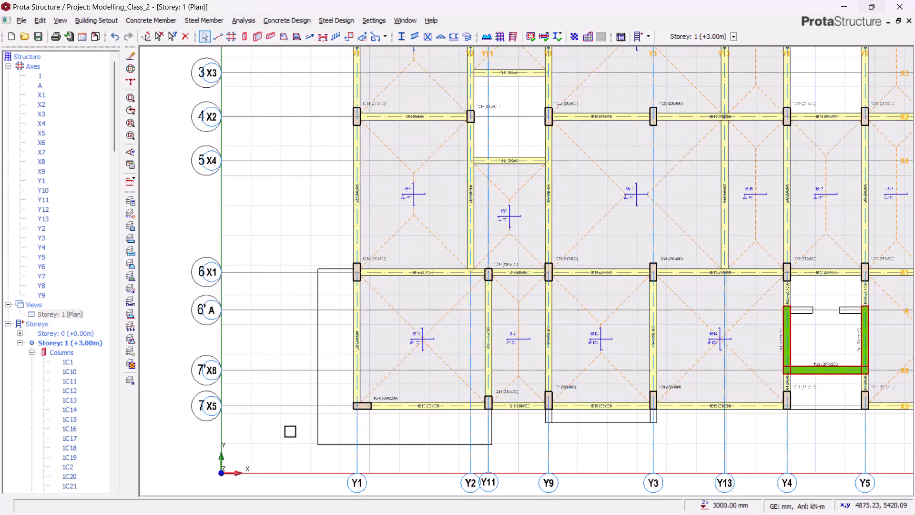
scroll(344, 293, "up", 2)
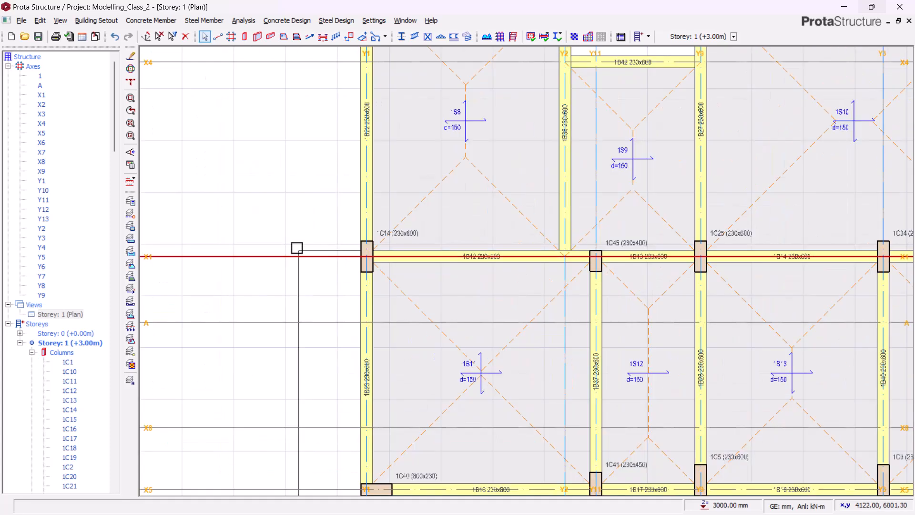
scroll(296, 247, "down", 2)
scroll(478, 405, "up", 2)
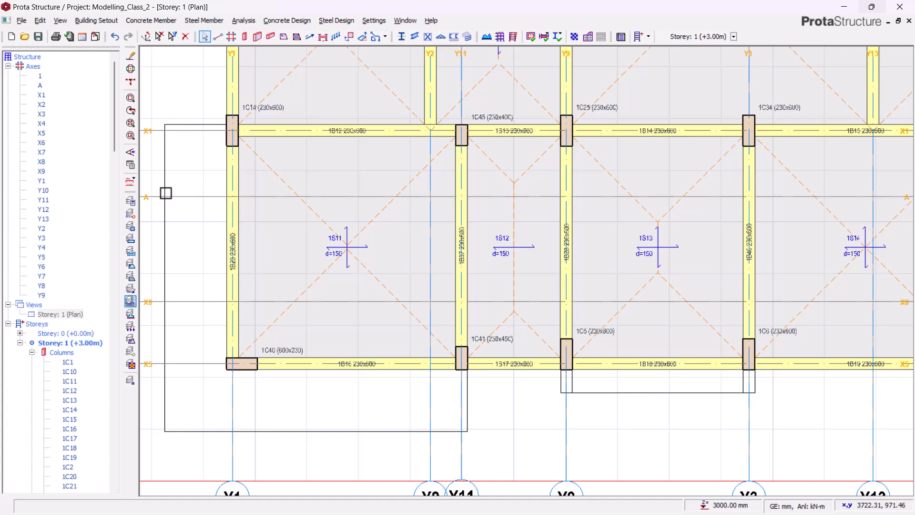
scroll(632, 414, "up", 1)
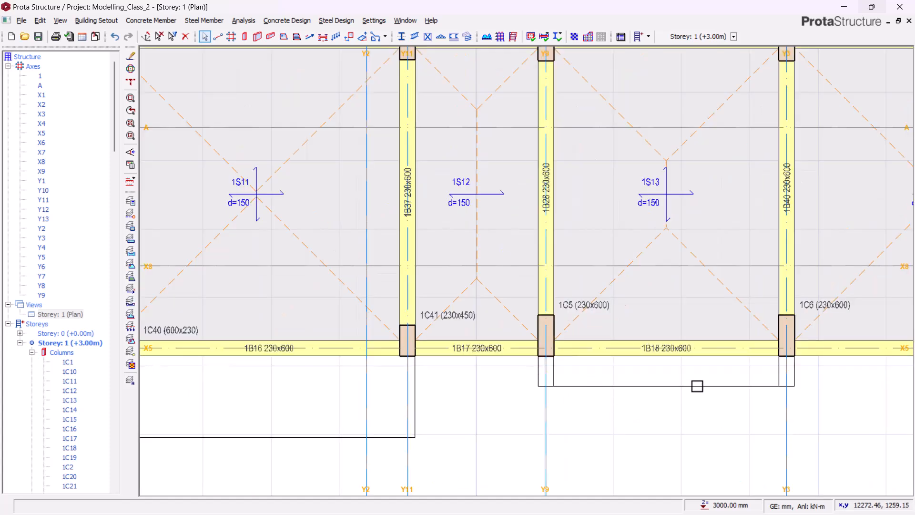
scroll(805, 365, "down", 1)
scroll(515, 376, "down", 1)
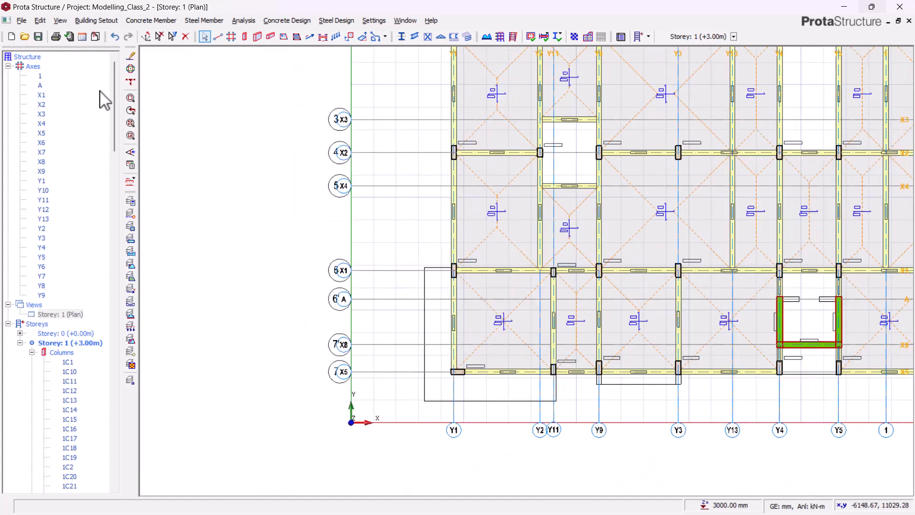
Start a new slab insertion on Storey 1, choose slab type 12, and open its cantilever length for editing
left_click(284, 38)
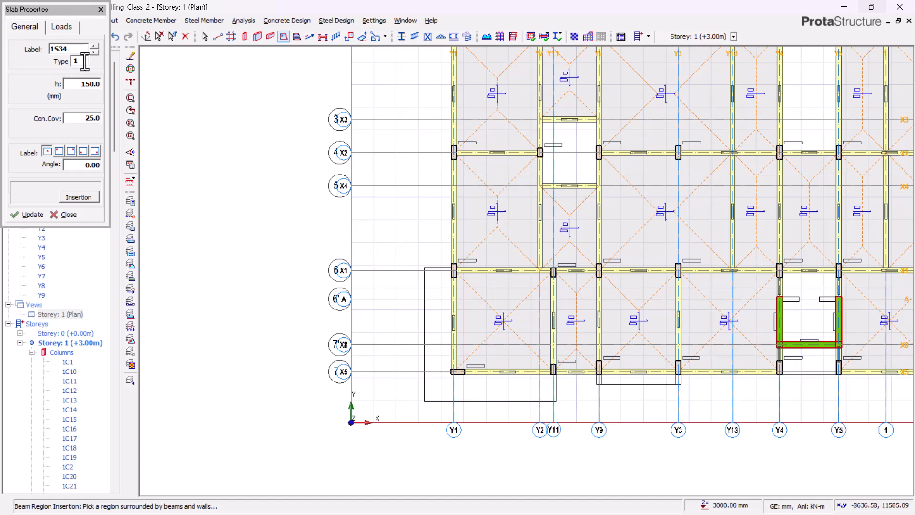
left_click(82, 62)
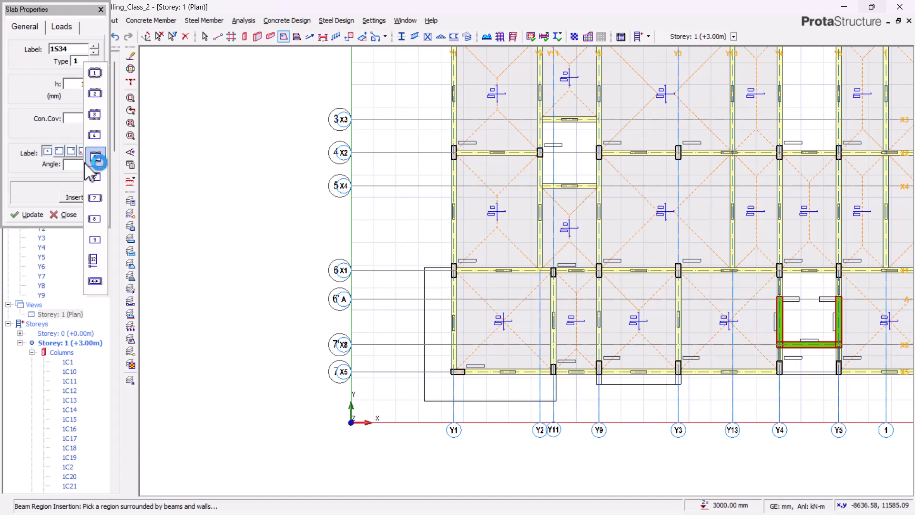
left_click(96, 261)
double_click(75, 85)
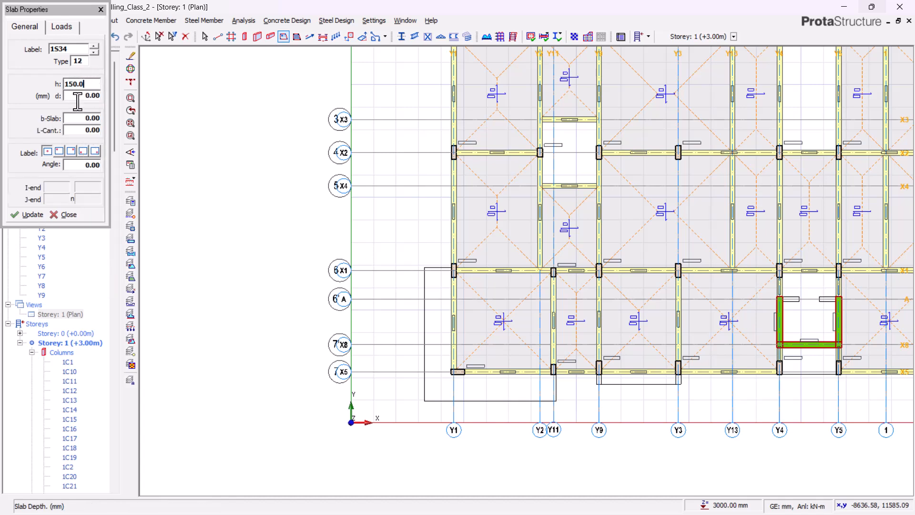
double_click(89, 95)
double_click(83, 86)
double_click(72, 131)
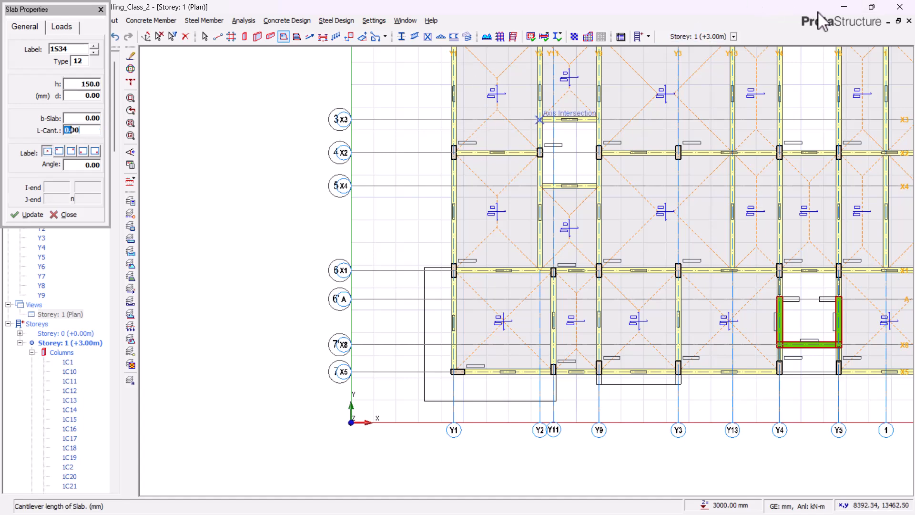
Switch to the IRISH RESIDENCE drawing in AutoCAD and add a linear dimension for the projection of the balcony below gridline 7
left_click(845, 6)
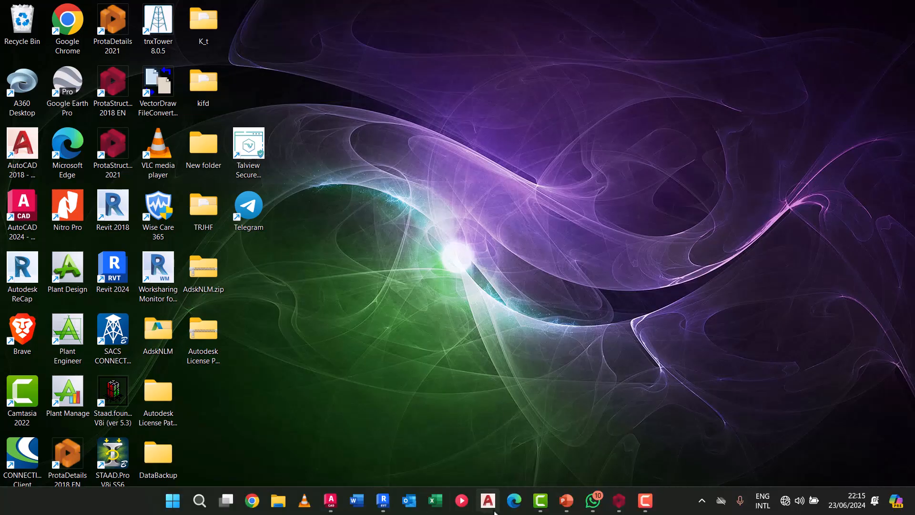
mouse_move(622, 505)
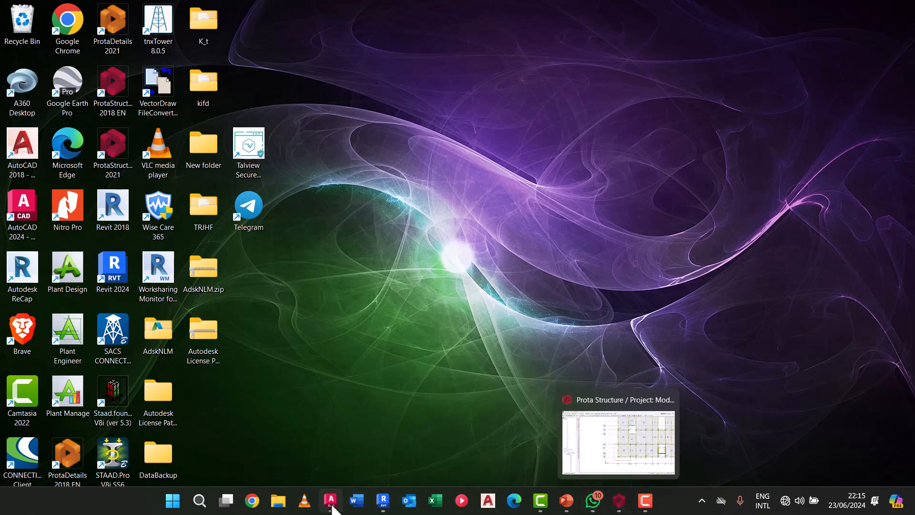
left_click(331, 500)
scroll(401, 247, "down", 5)
scroll(415, 276, "up", 5)
scroll(426, 238, "down", 4)
scroll(429, 221, "up", 5)
scroll(430, 195, "up", 5)
type("d")
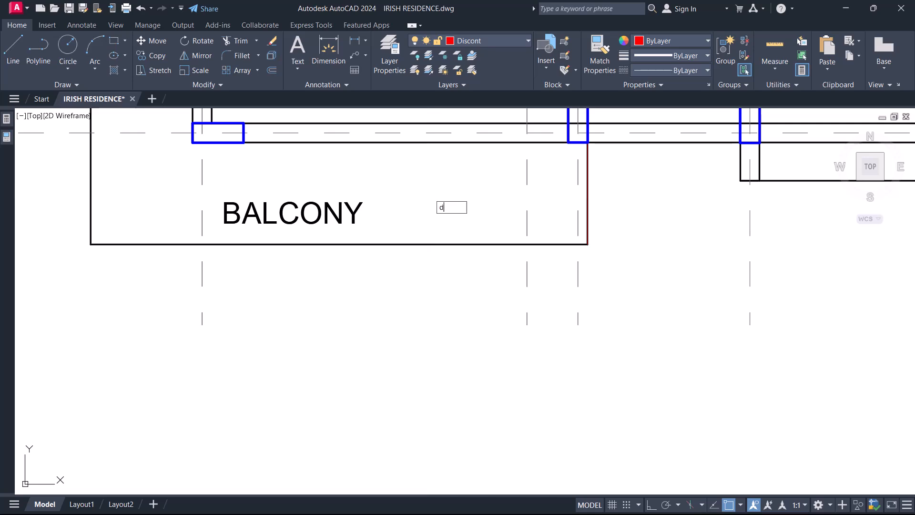
type("li")
key("Return")
left_click(448, 142)
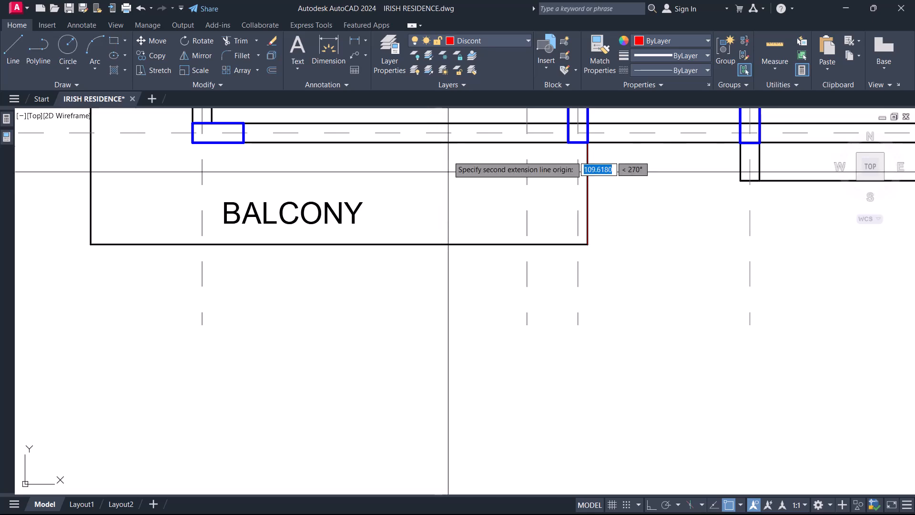
left_click(440, 245)
left_click(426, 194)
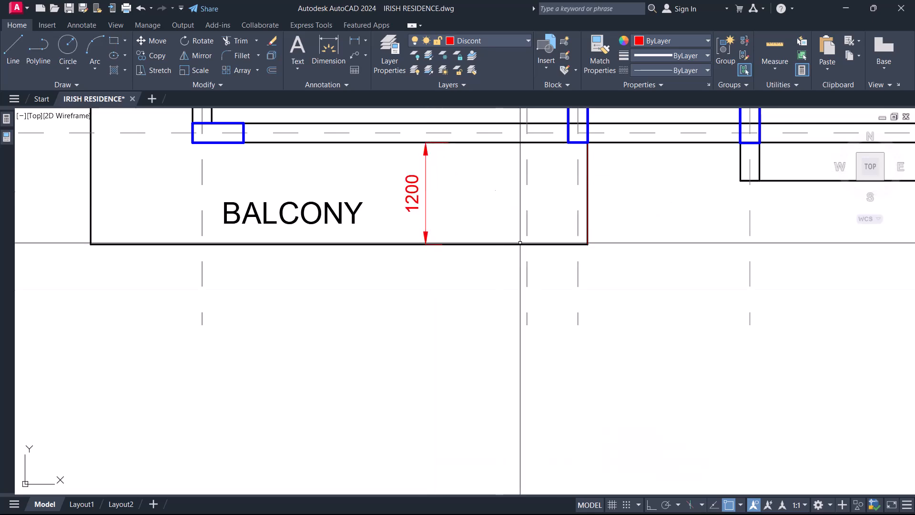
Measure the width of the side balcony beside the masters bedroom, from the outer wall face to the balcony edge
scroll(459, 265, "down", 5)
scroll(460, 265, "up", 8)
key("Return")
left_click(555, 196)
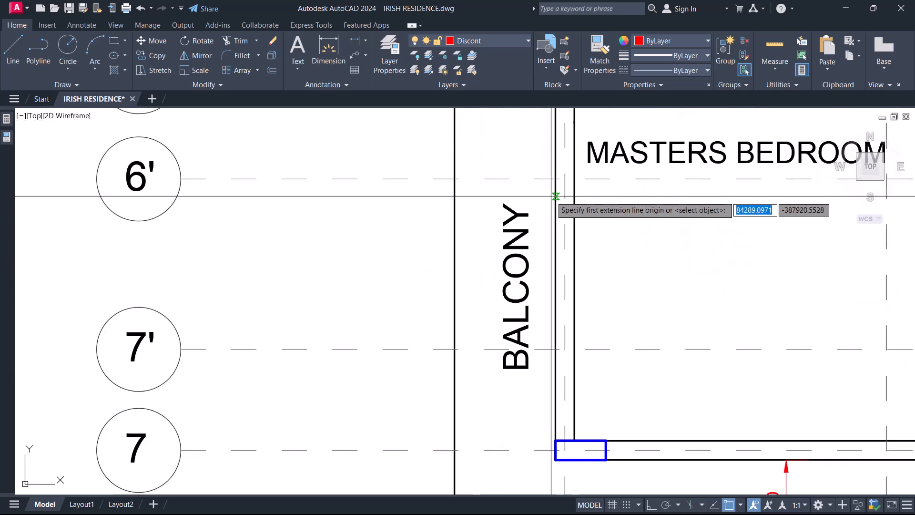
left_click(455, 195)
scroll(496, 193, "up", 6)
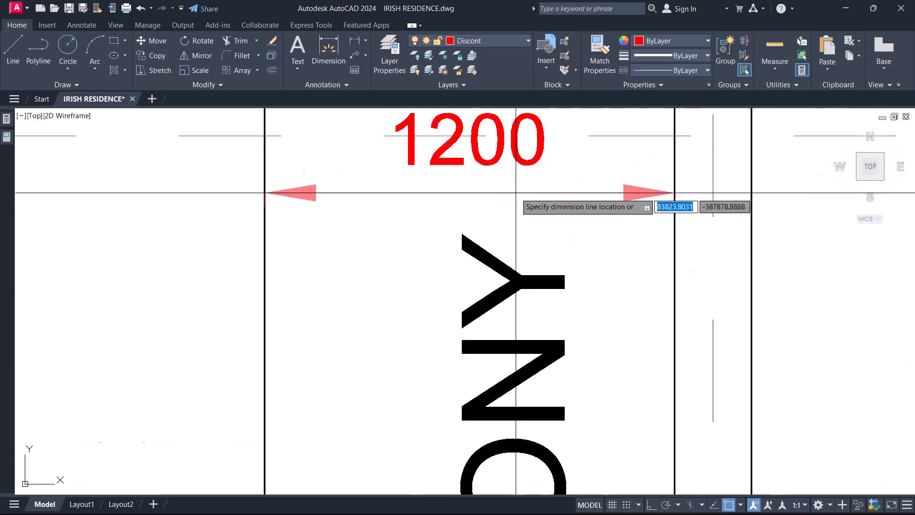
scroll(404, 194, "down", 6)
scroll(476, 286, "up", 5)
scroll(680, 117, "down", 4)
Switch back to ProtaStructure, set the new slab's cantilever length to 1200 mm, and open its parapet load for editing
left_click(846, 8)
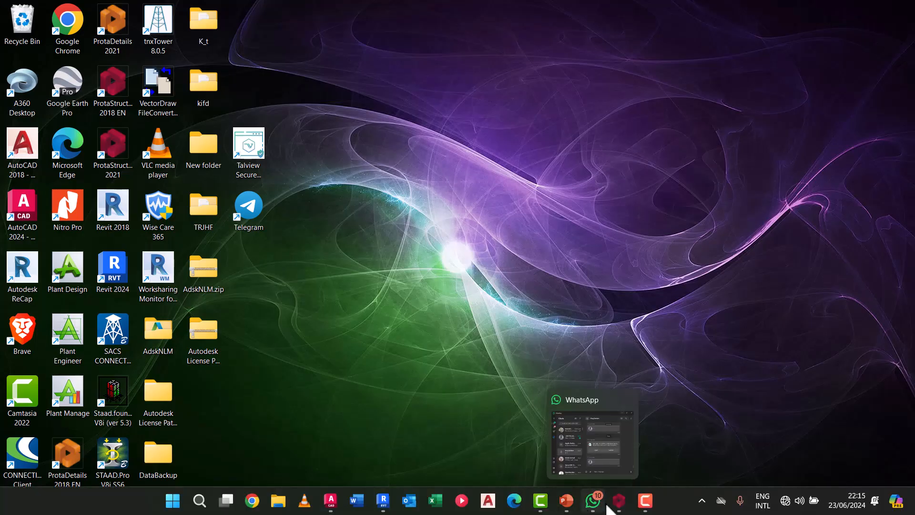
left_click(619, 502)
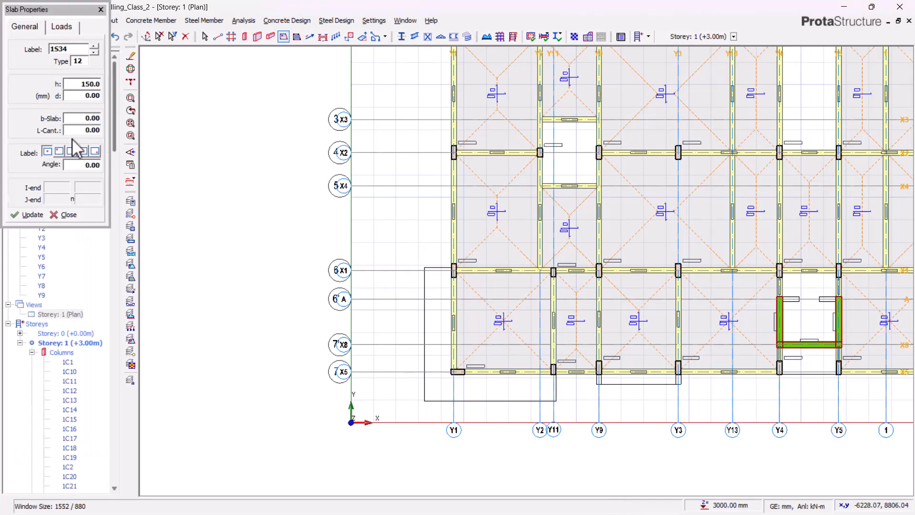
left_click(88, 130)
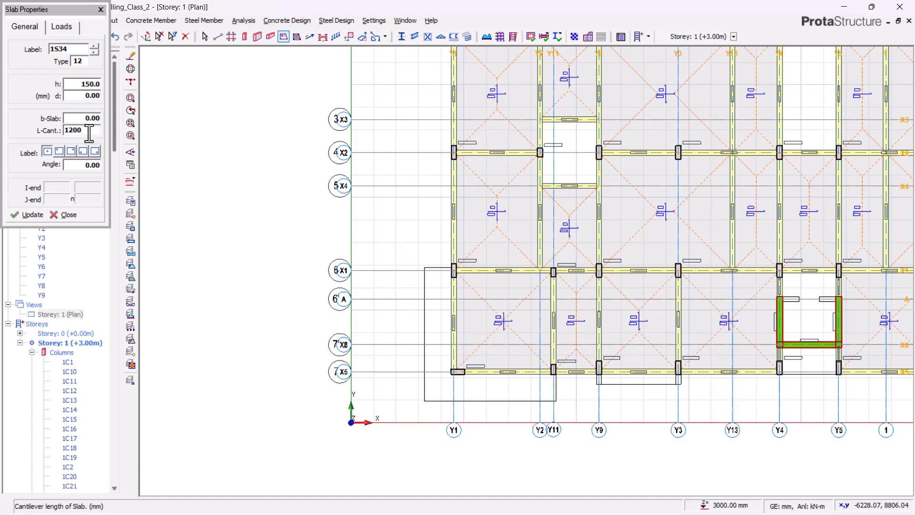
left_click(61, 26)
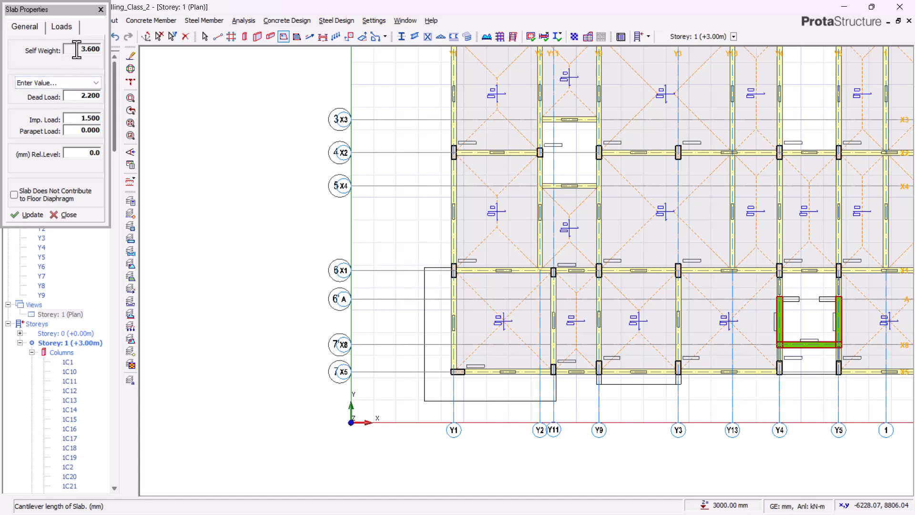
left_click(90, 134)
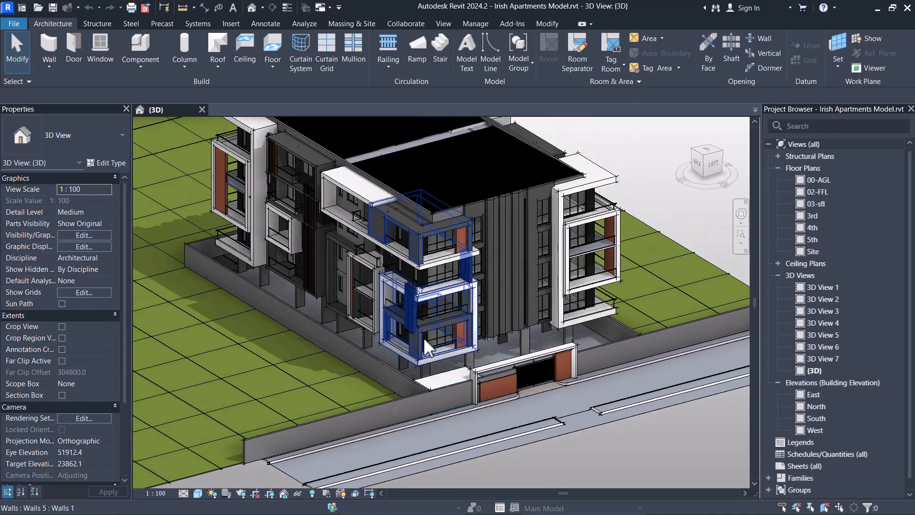
Examine the railings and edge walls of the gate-side corner balcony in the Revit 3D view
scroll(417, 346, "up", 3)
middle_click_drag(501, 382, 488, 407, "shift")
scroll(470, 371, "down", 2)
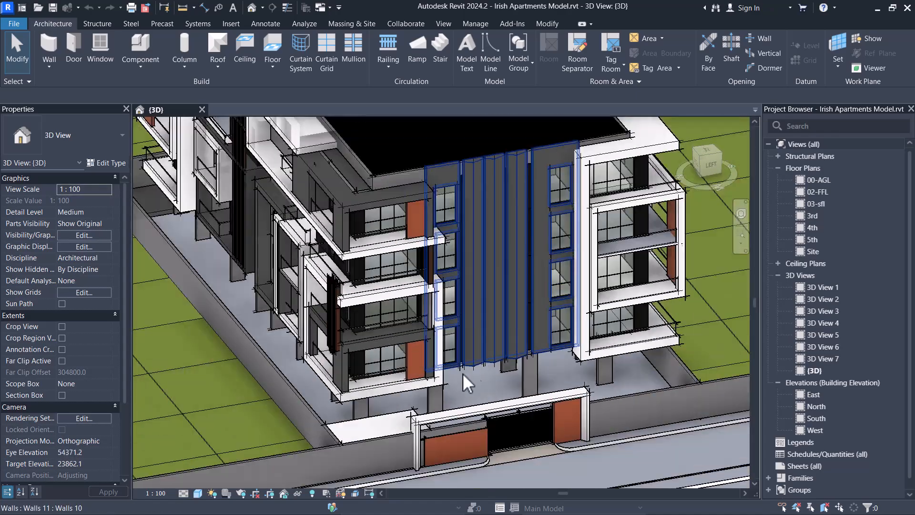
middle_click_drag(470, 369, 358, 247, "shift")
scroll(361, 365, "up", 4)
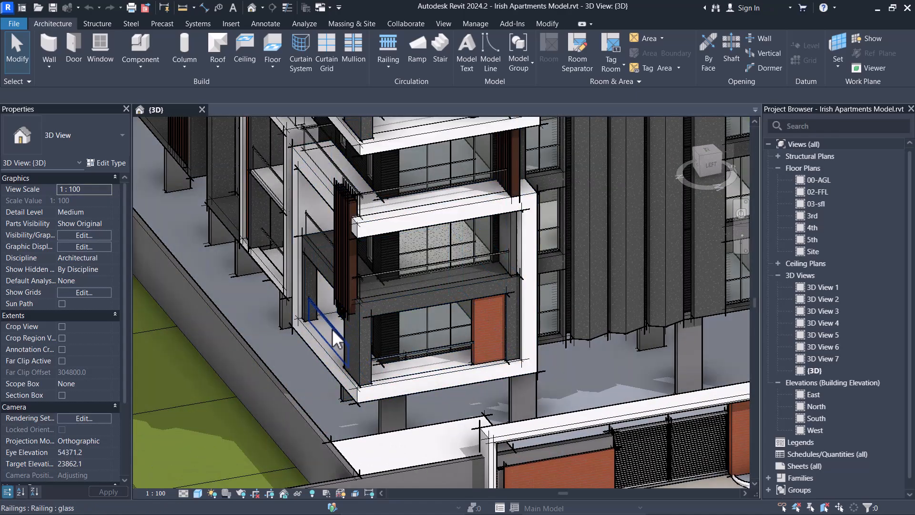
scroll(353, 345, "up", 3)
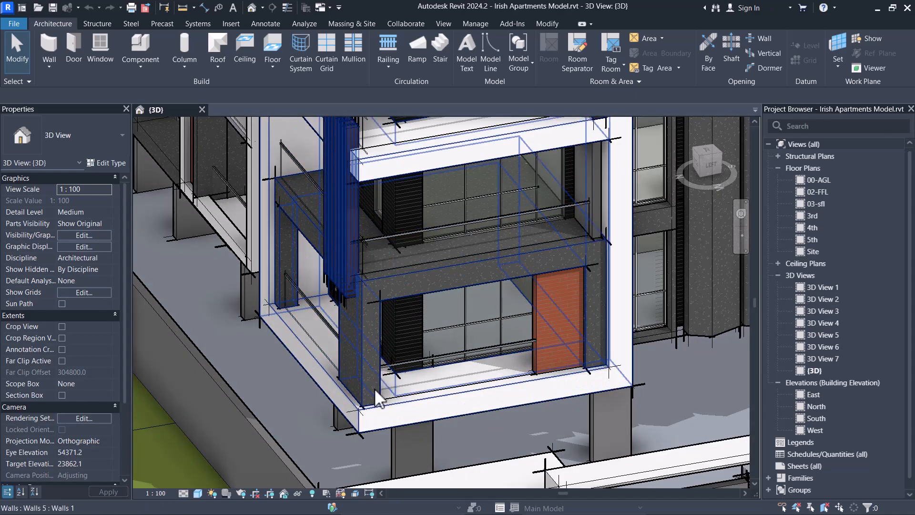
Examine the balcony edge walls, railings and corner feature wall along the building's other facades in the Revit 3D view
scroll(353, 343, "down", 4)
scroll(434, 333, "up", 4)
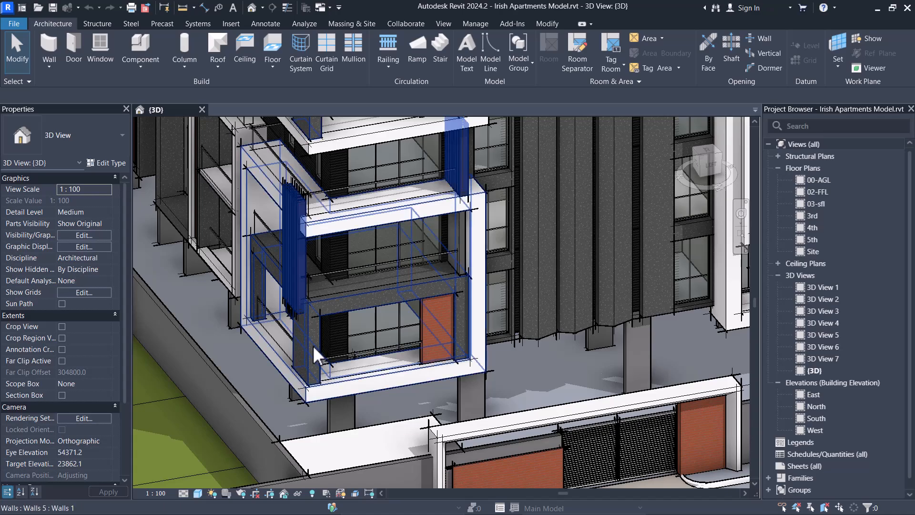
scroll(312, 345, "down", 5)
middle_click_drag(313, 345, 297, 373, "shift")
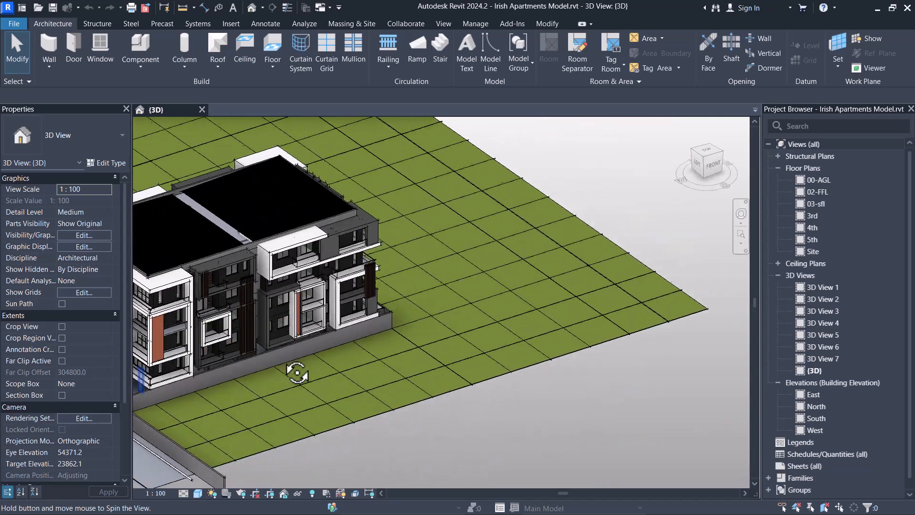
scroll(298, 373, "up", 3)
scroll(305, 370, "down", 2)
scroll(319, 363, "up", 3)
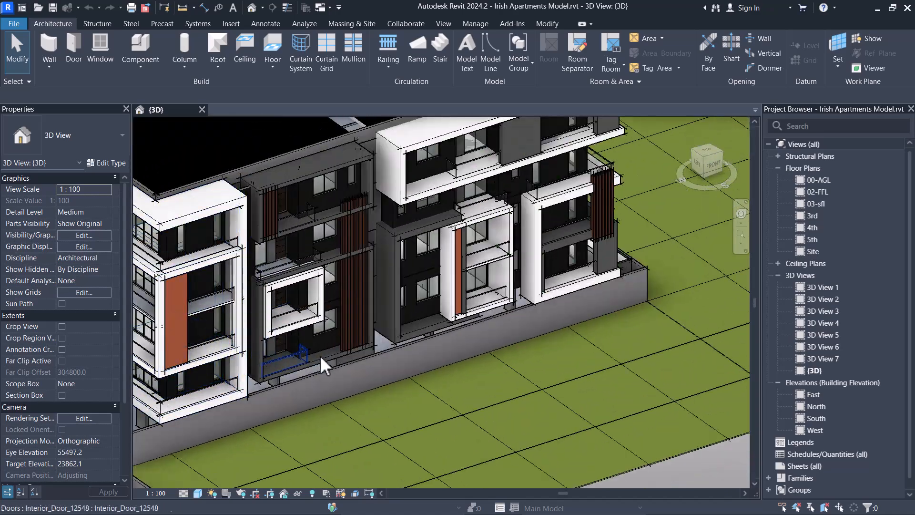
scroll(317, 363, "down", 5)
scroll(314, 422, "up", 6)
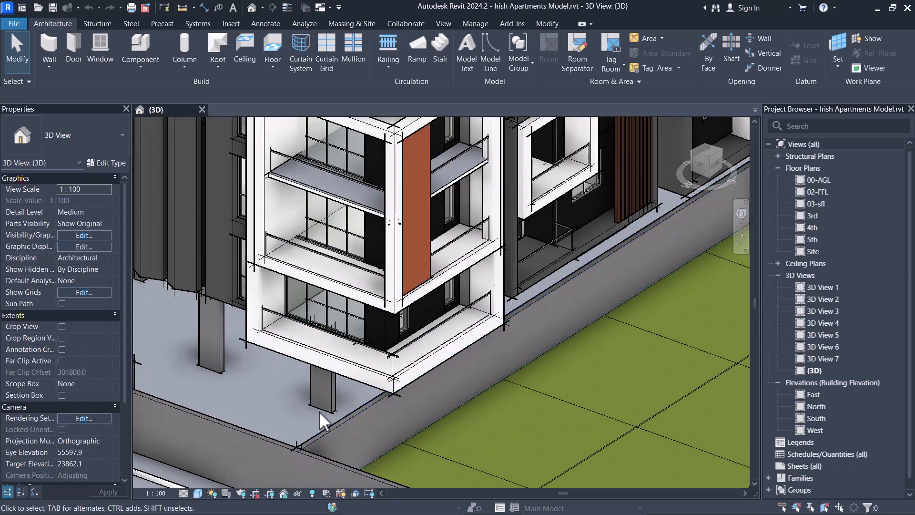
left_click(435, 233)
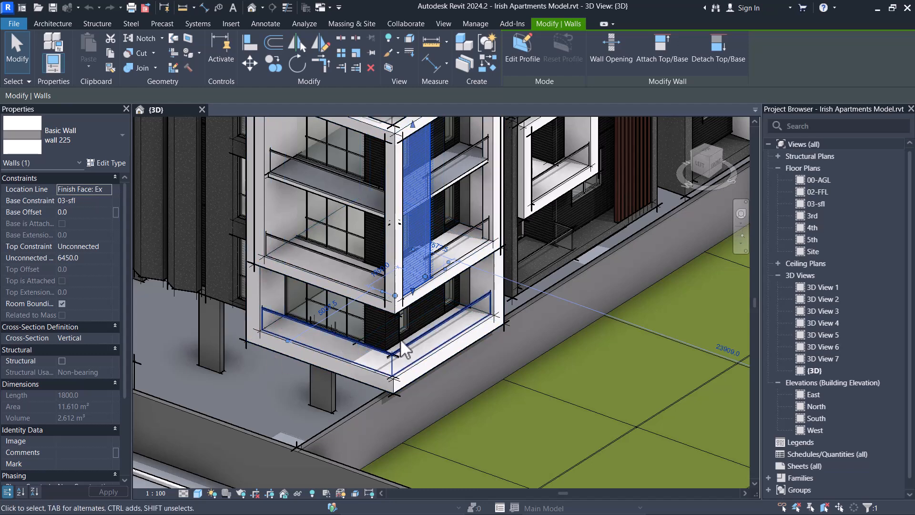
key("Escape")
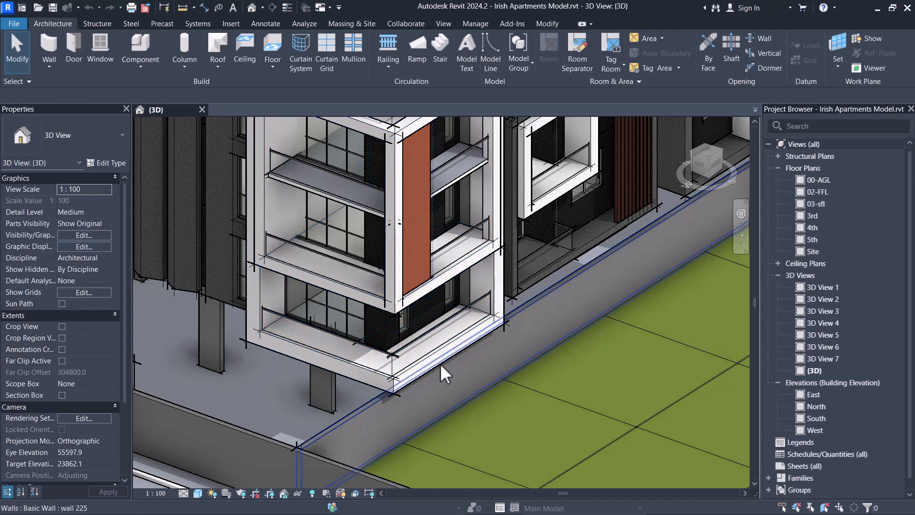
Leave Revit and open fundamentals-of-rcc-design-pdf-free.pdf from the Concrete folder inside DESIGN MATERIALS
left_click(878, 9)
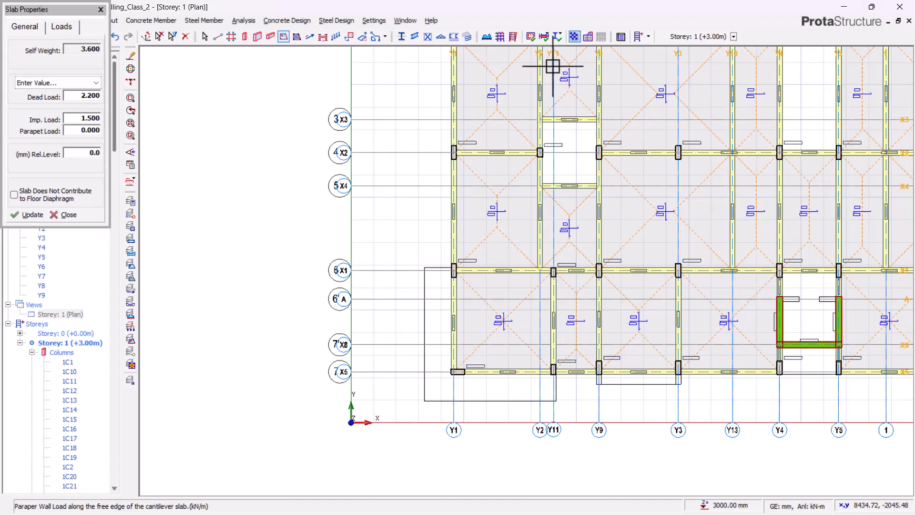
scroll(576, 215, "up", 3)
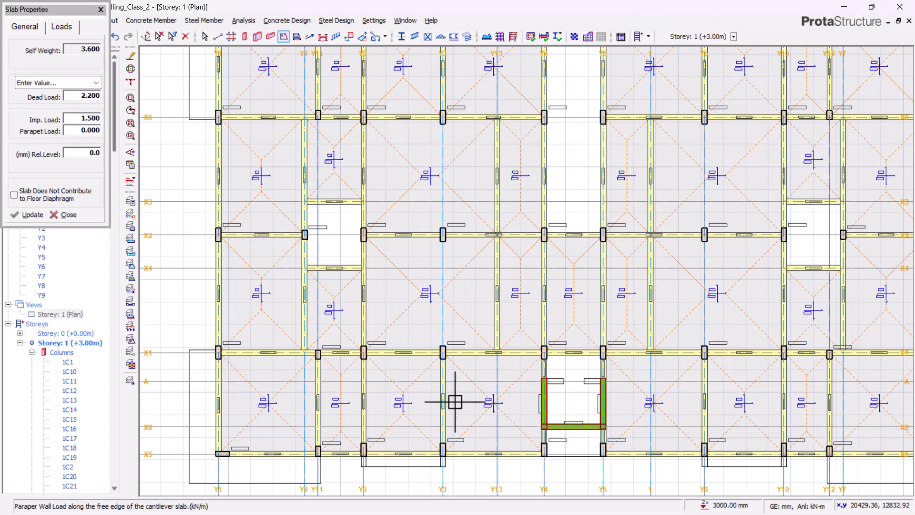
left_click(283, 507)
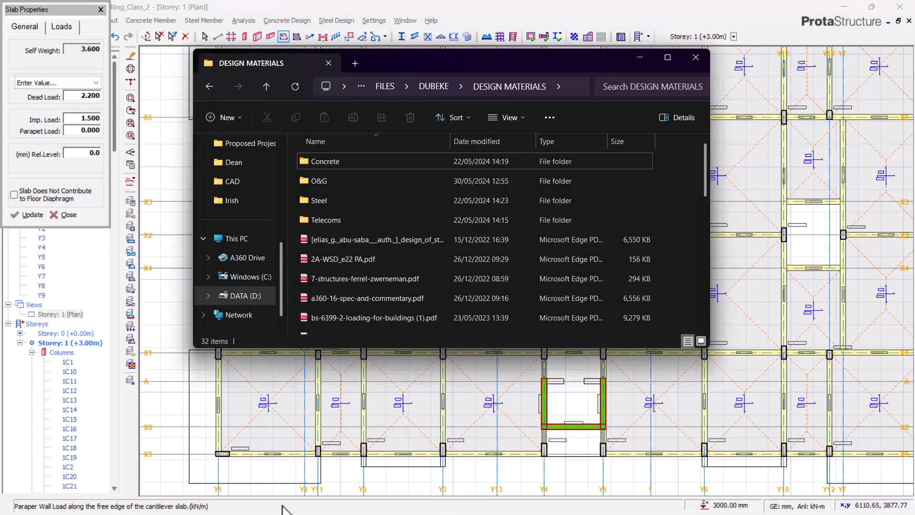
double_click(362, 161)
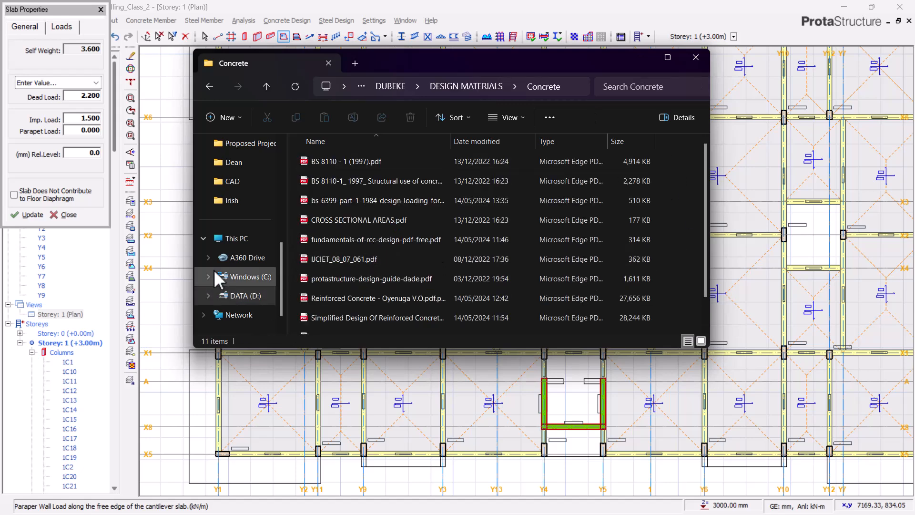
left_click(362, 240)
double_click(362, 239)
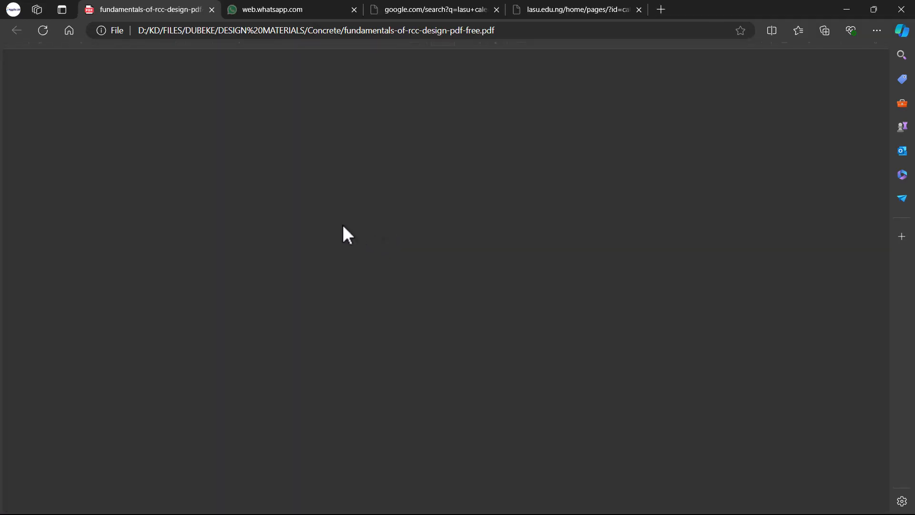
Find Table 2, Materials Basic Weight, in the PDF's dead load section and read the basic weight of 225 mm hollow block
scroll(482, 153, "up", 4, "ctrl")
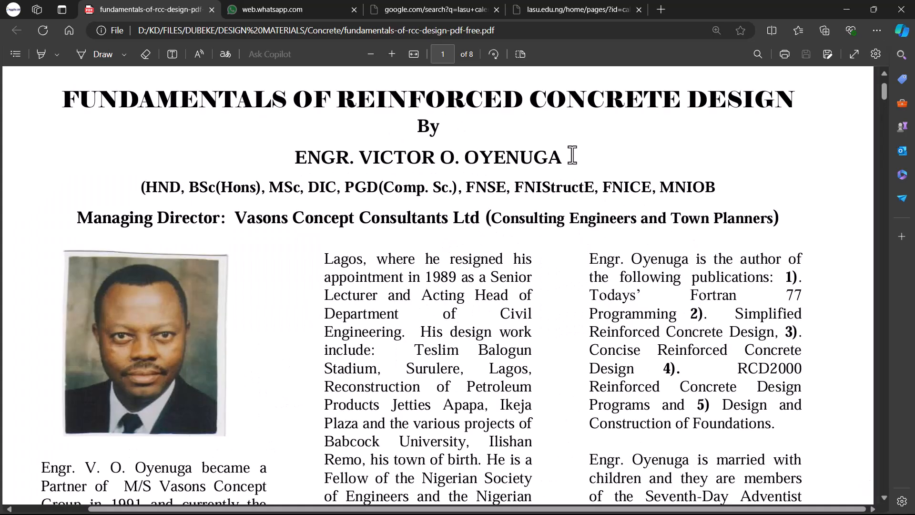
scroll(467, 165, "down", 4, "ctrl")
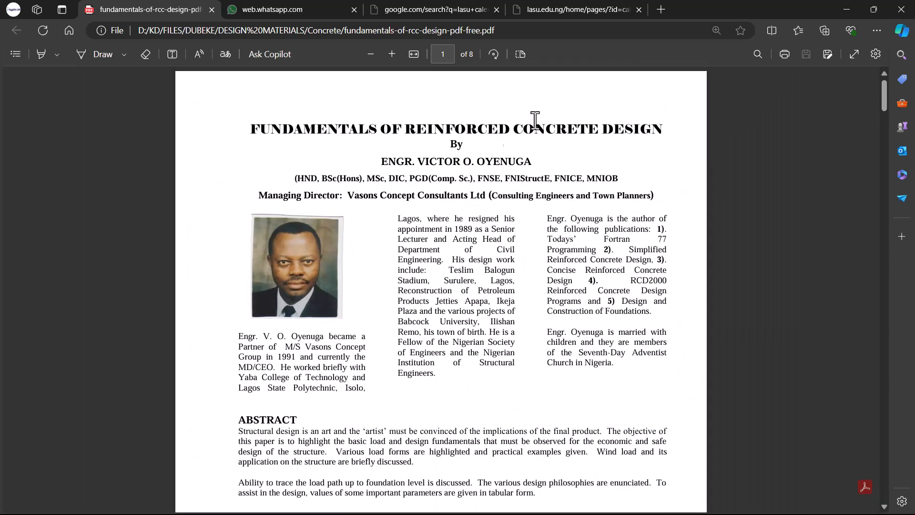
scroll(486, 168, "down", 20)
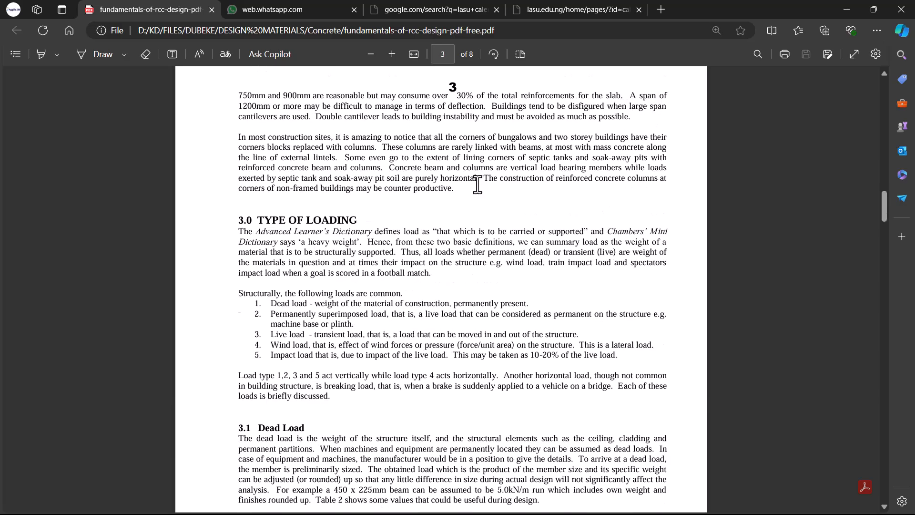
scroll(478, 185, "down", 10)
scroll(478, 185, "up", 5)
scroll(353, 248, "up", 4, "ctrl")
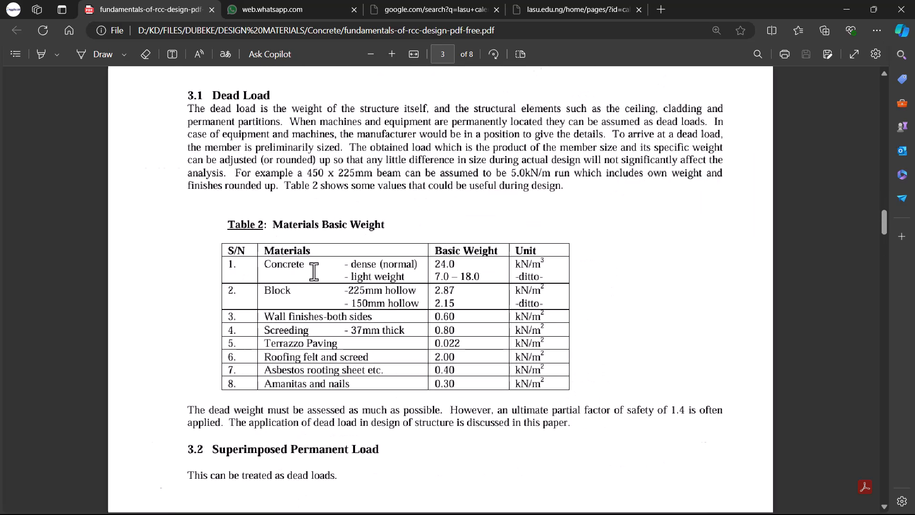
scroll(358, 243, "down", 4, "ctrl")
scroll(365, 295, "up", 2, "ctrl")
scroll(398, 373, "down", 3)
scroll(399, 352, "up", 15)
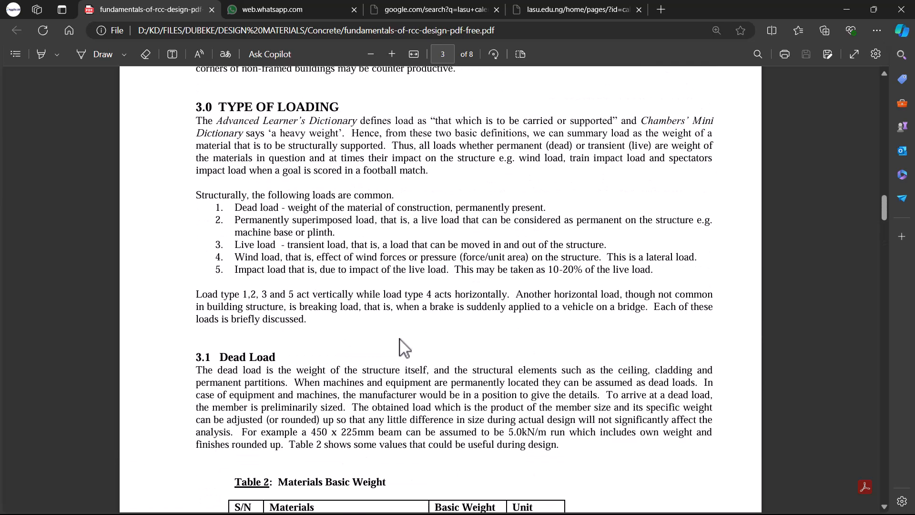
scroll(438, 206, "down", 10)
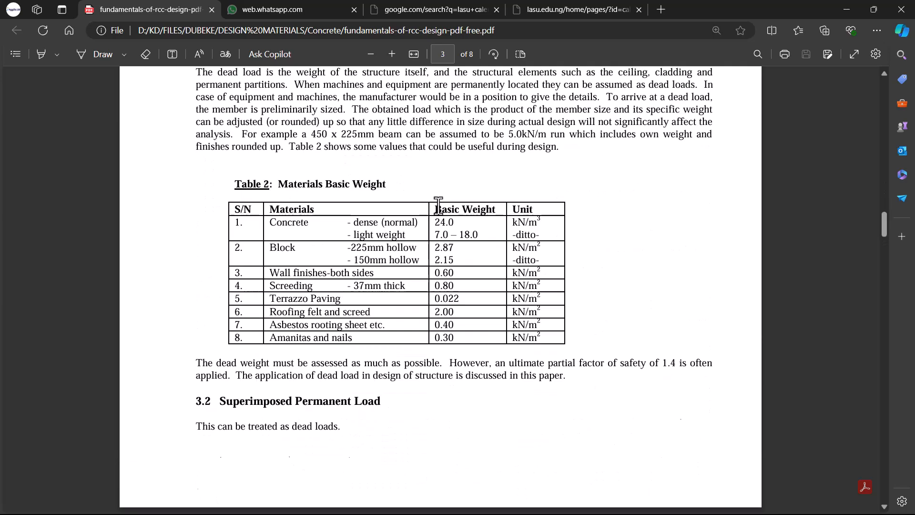
scroll(425, 220, "up", 2)
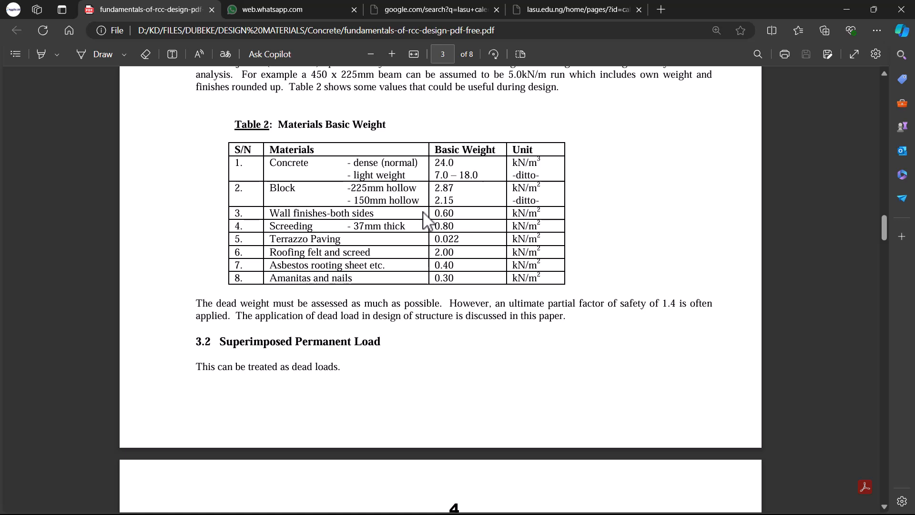
scroll(348, 198, "up", 3, "ctrl")
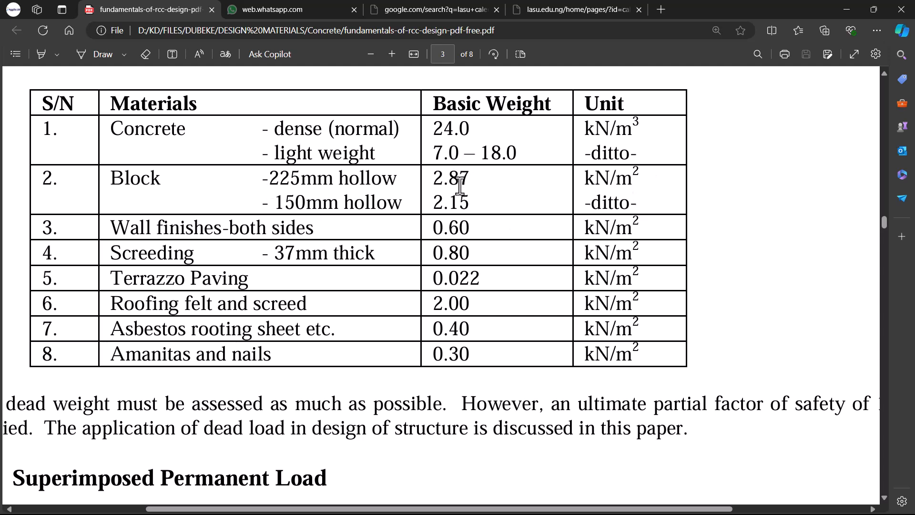
scroll(467, 170, "up", 3)
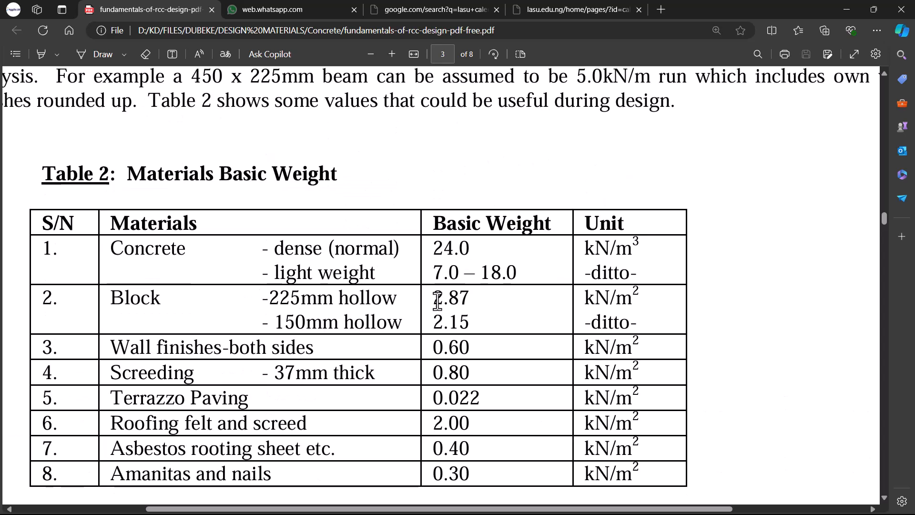
Return to ProtaStructure and set the cantilever slab's parapet load to 2.87 kN/m
left_click(839, 10)
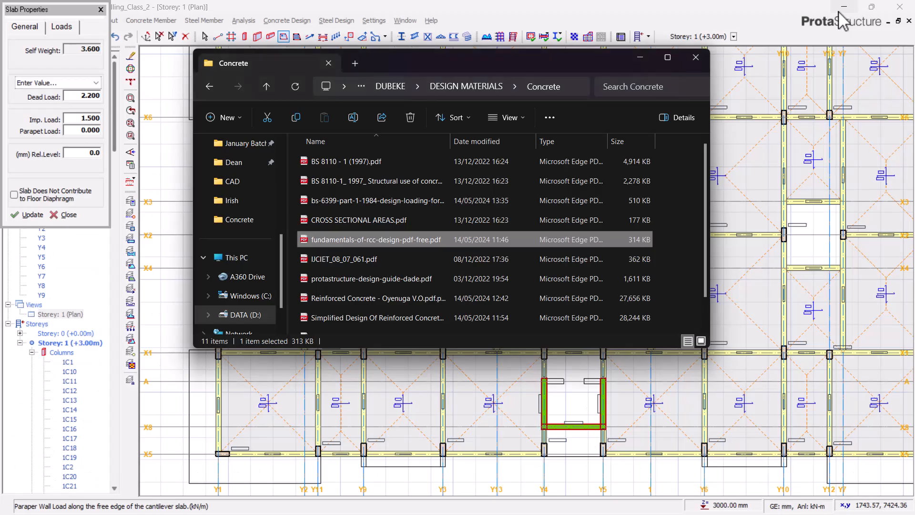
double_click(83, 131)
left_click_drag(90, 130, 60, 129)
left_click(65, 130)
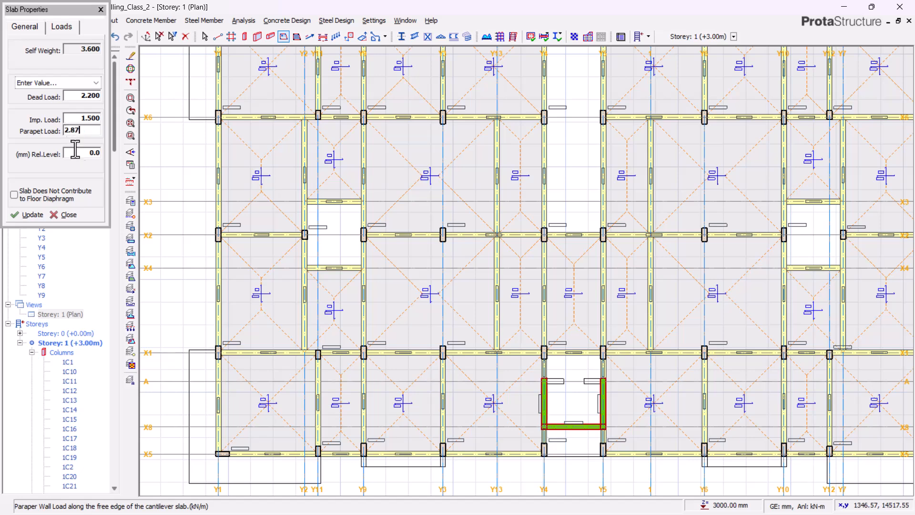
double_click(89, 131)
Insert a cantilever slab along axis Y1 between X1 and X5, on the outer side of the building
scroll(351, 180, "down", 2)
scroll(316, 370, "up", 3)
scroll(250, 288, "up", 3)
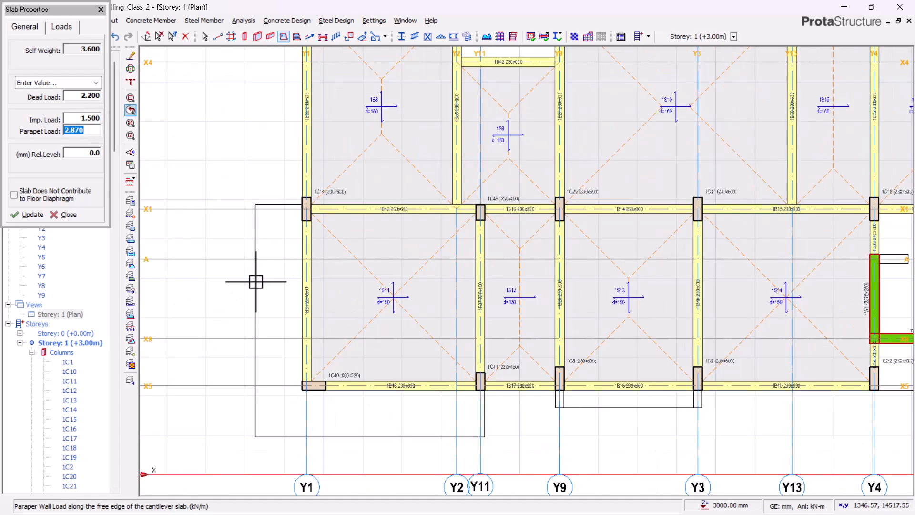
scroll(271, 260, "up", 1)
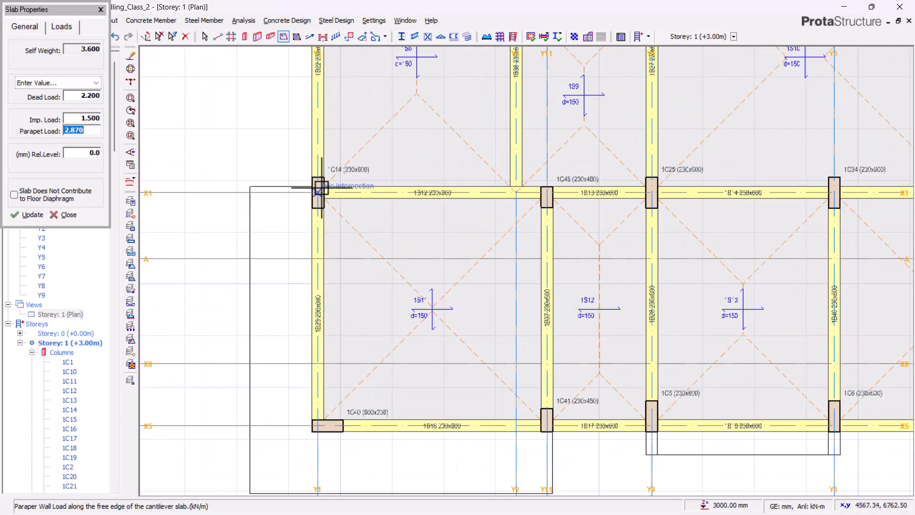
left_click(320, 431)
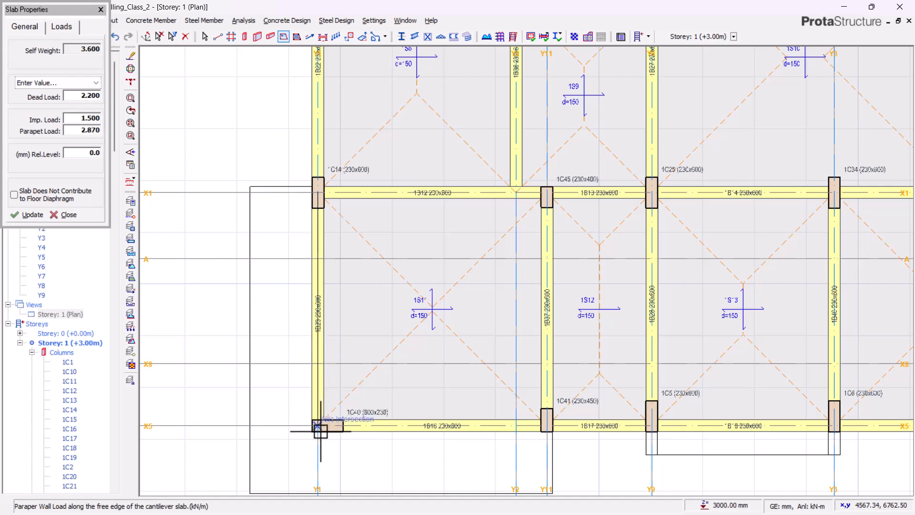
left_click(320, 431)
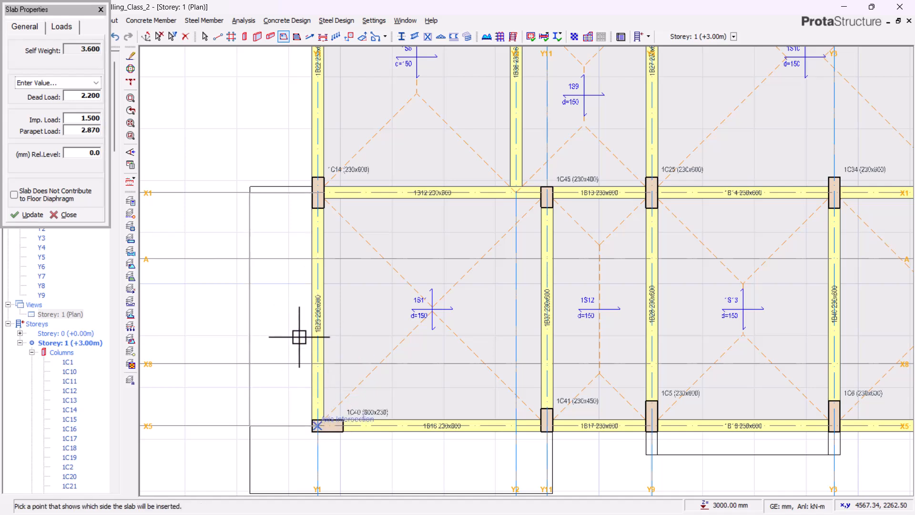
left_click(229, 328)
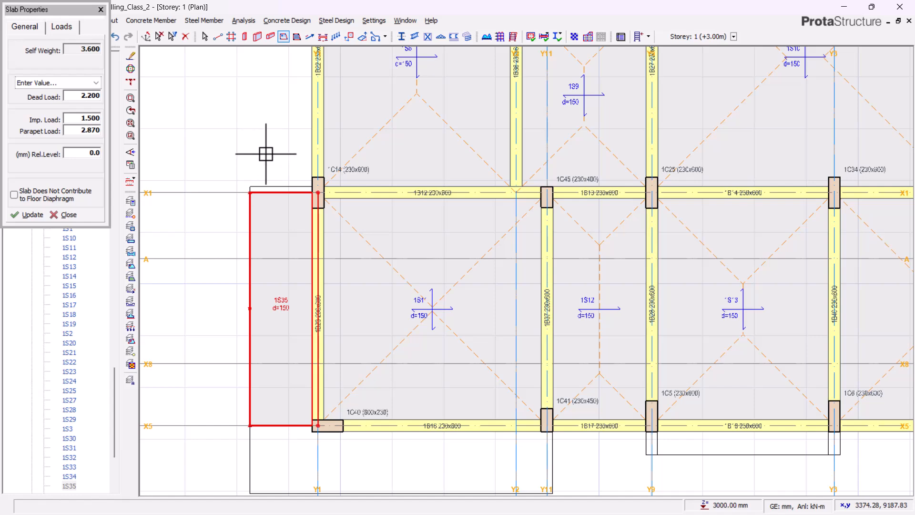
Insert a cantilever slab along axis X5 between Y1 and Y11, on the outer side, and close the slab properties
scroll(266, 153, "down", 2)
scroll(291, 348, "up", 2)
scroll(305, 263, "up", 2)
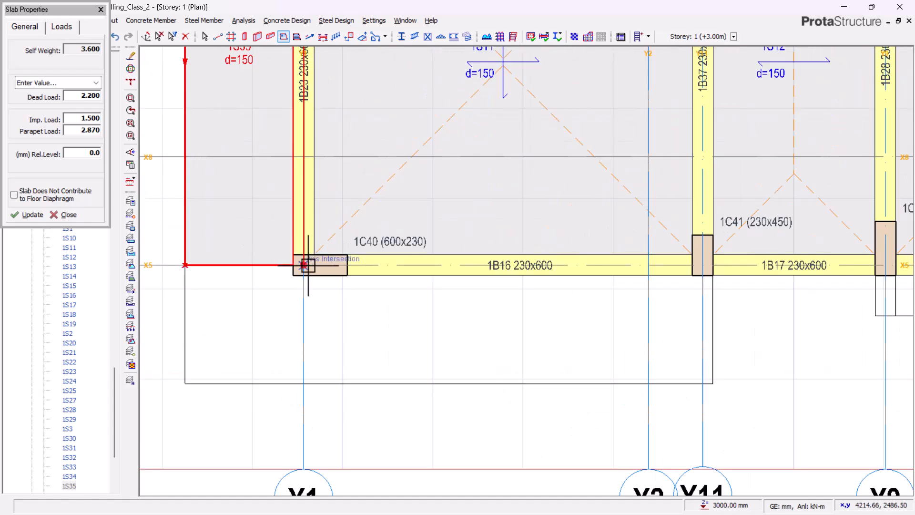
left_click(308, 265)
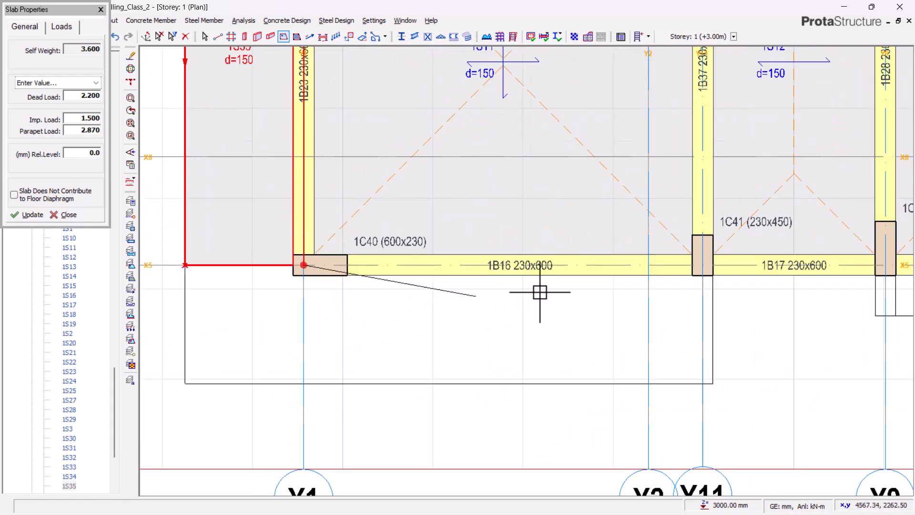
left_click(700, 262)
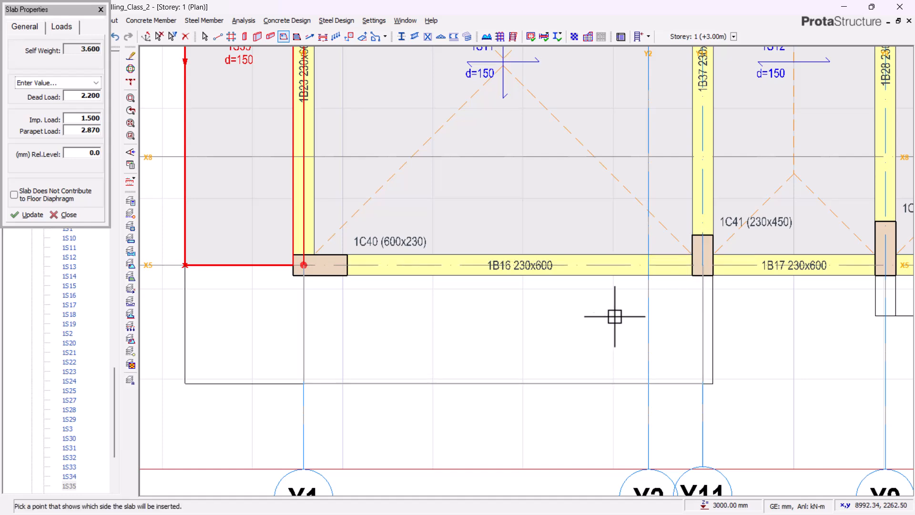
scroll(275, 269, "down", 4)
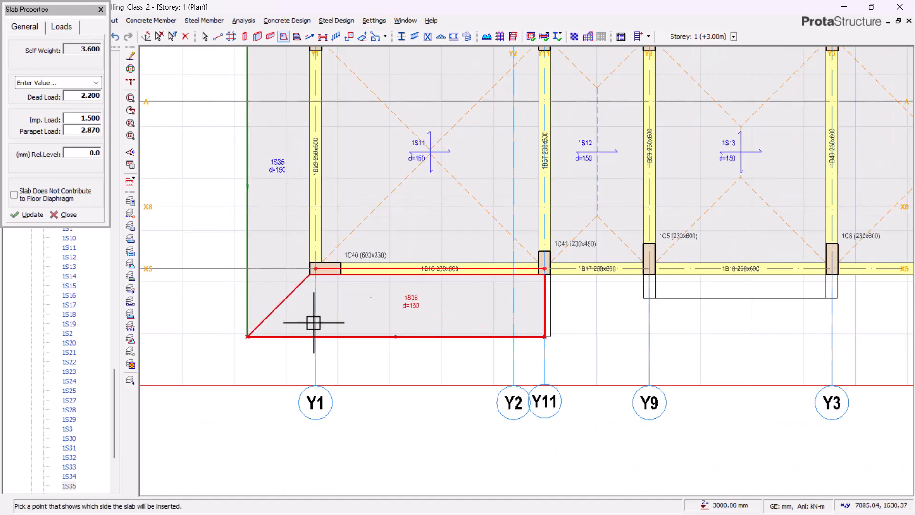
scroll(270, 334, "down", 2)
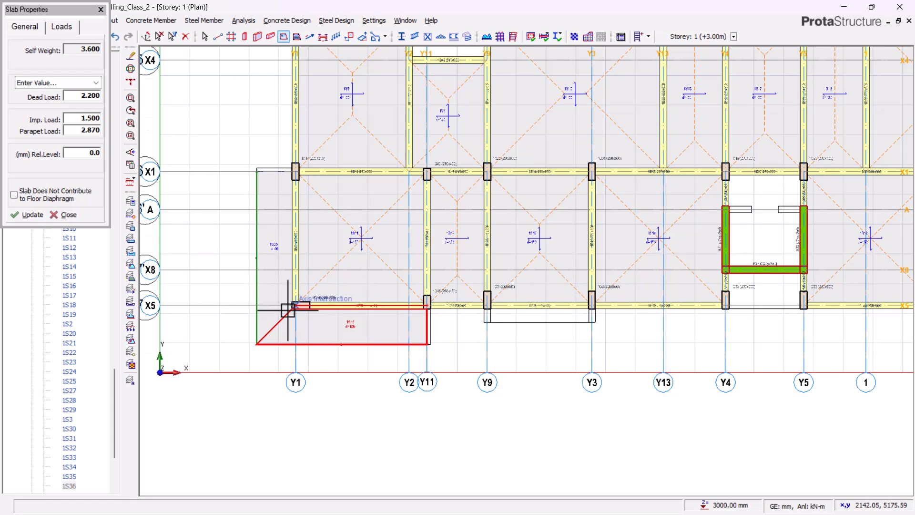
scroll(288, 309, "up", 2)
left_click(61, 215)
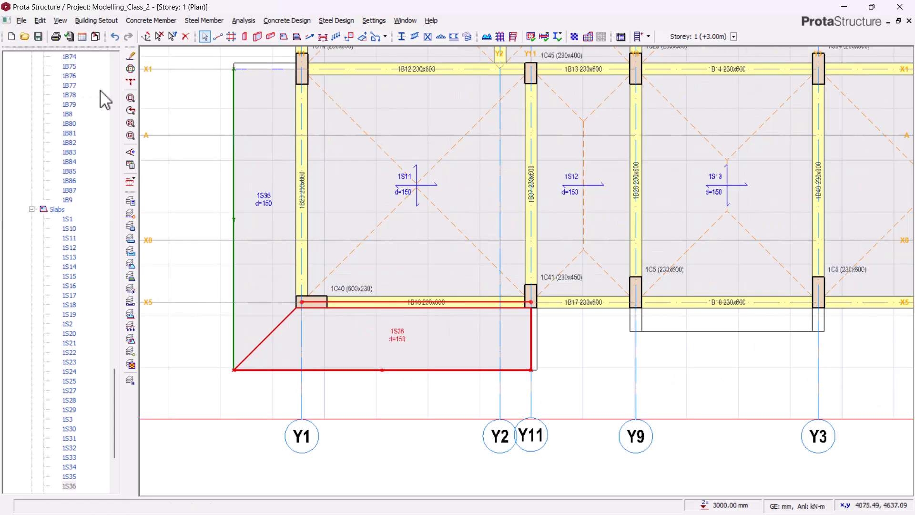
Show Storey 1 in 3D and examine the two cantilever slabs and their parapet loads around the Y1/X5 corner
scroll(299, 270, "down", 2)
scroll(51, 159, "up", 10)
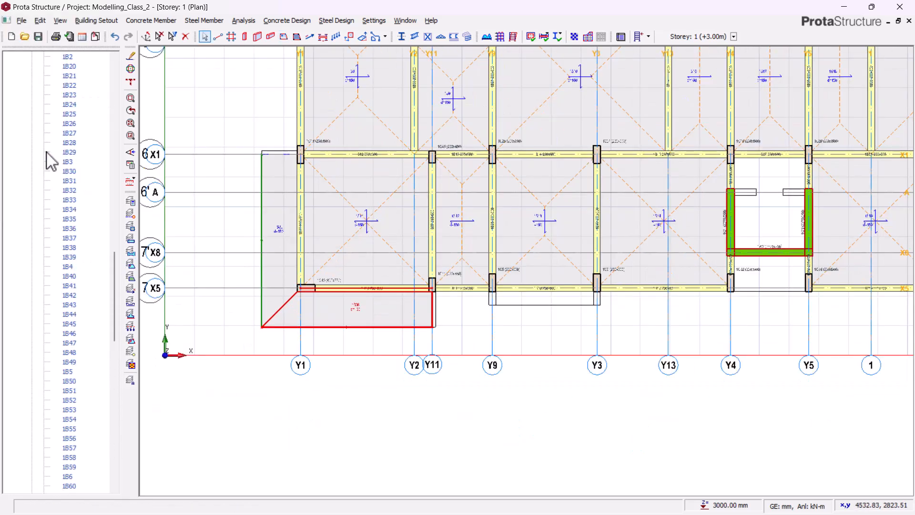
scroll(51, 160, "up", 15)
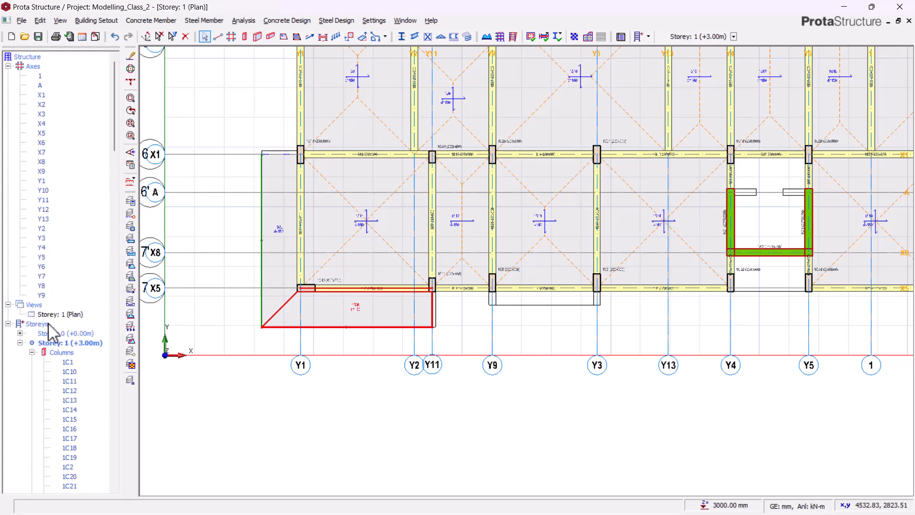
left_click(55, 314)
right_click(56, 316)
left_click(82, 334)
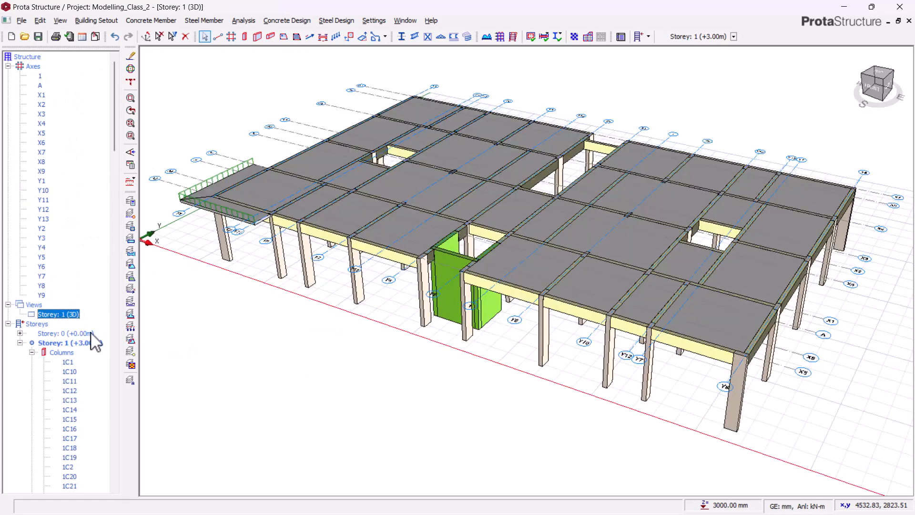
middle_click_drag(287, 232, 226, 288)
middle_click_drag(265, 296, 247, 299)
scroll(393, 241, "down", 2)
scroll(235, 317, "up", 2)
scroll(224, 297, "up", 1)
scroll(247, 298, "up", 2)
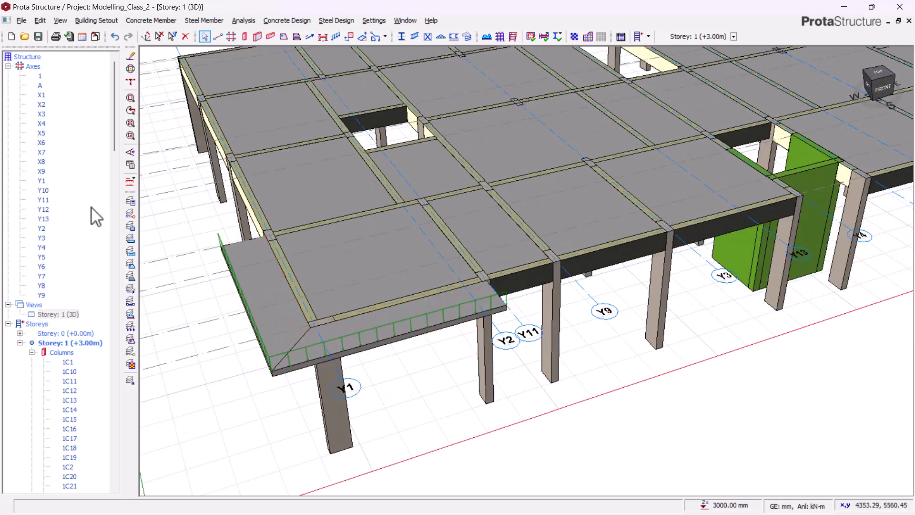
Return Storey 1 to plan view and start a new slab, opening its load settings
right_click(70, 317)
left_click(101, 323)
scroll(265, 252, "down", 3)
scroll(268, 306, "up", 3)
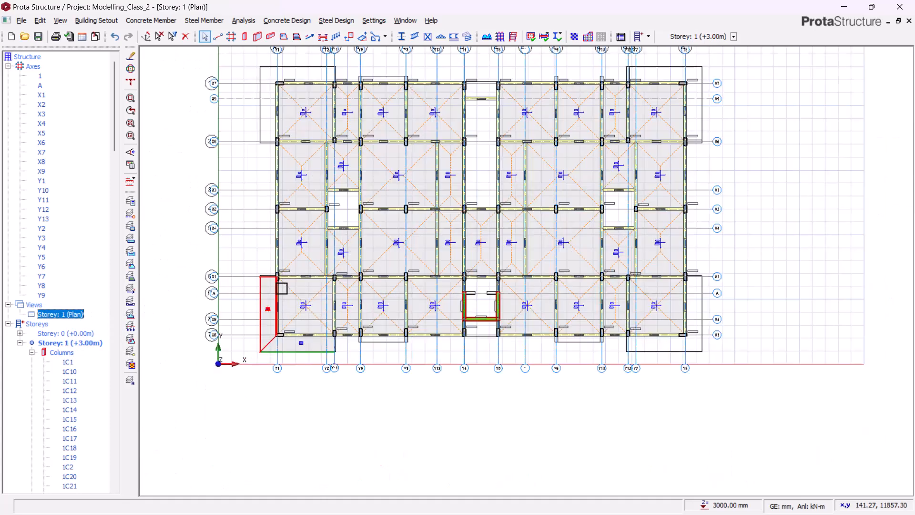
scroll(273, 85, "up", 2)
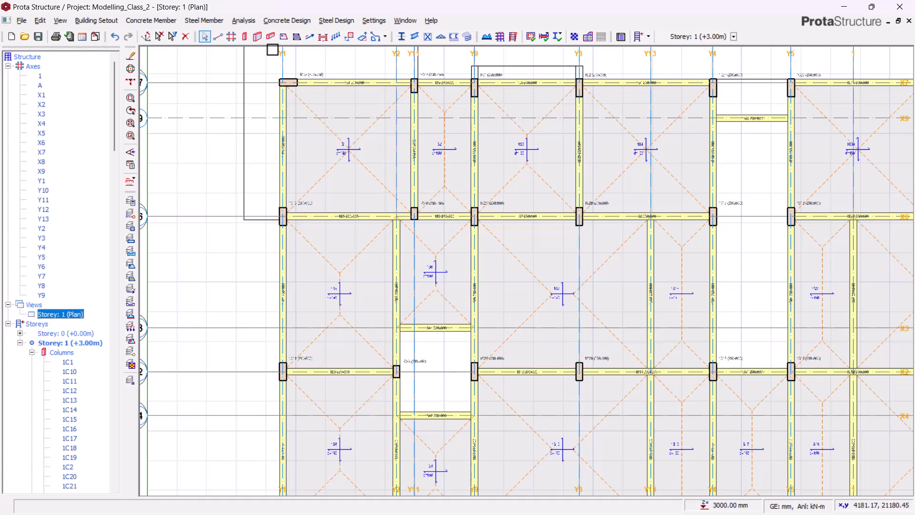
left_click(284, 38)
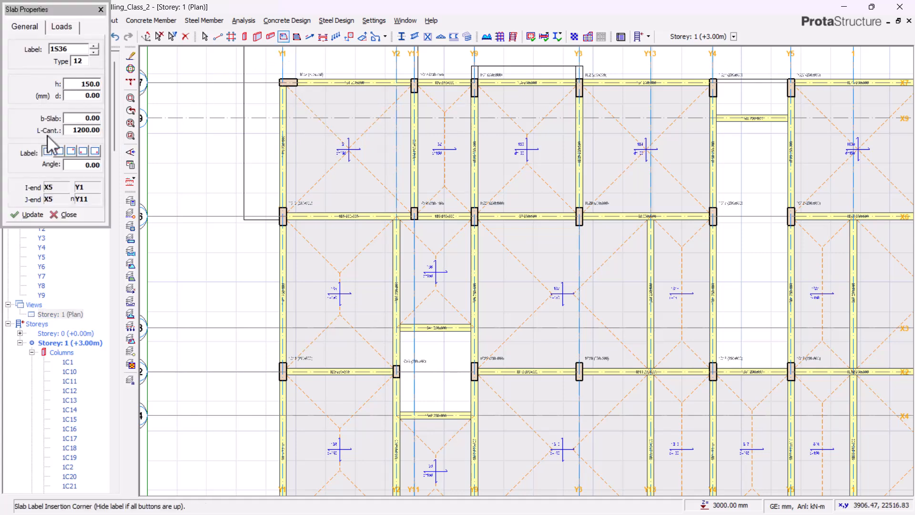
left_click(62, 27)
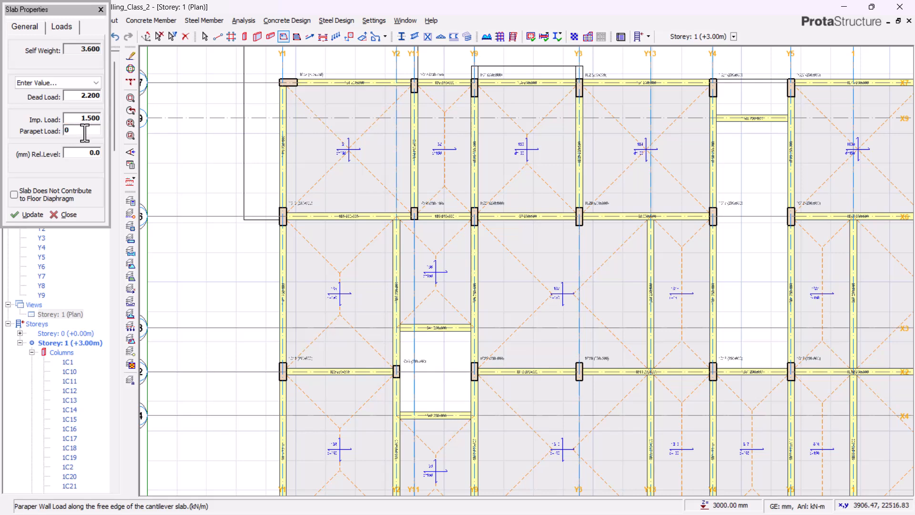
left_click(98, 116)
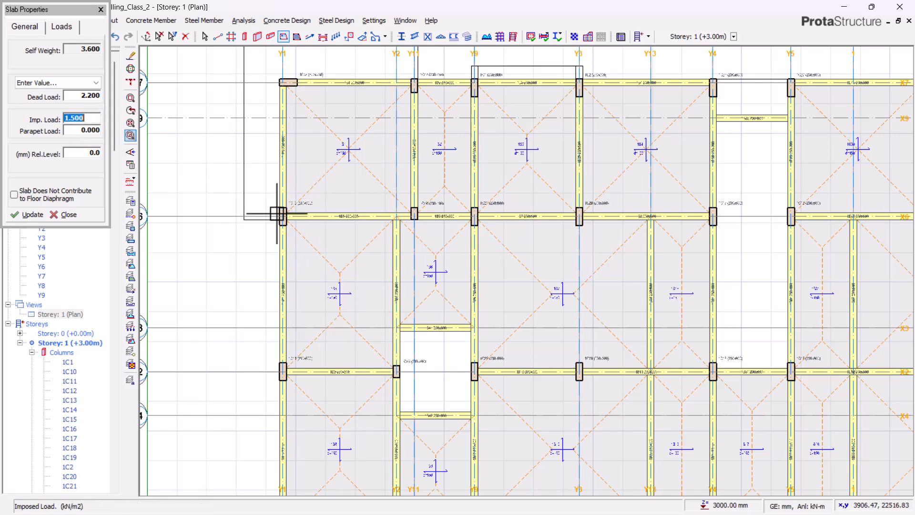
Insert a cantilever slab along axis Y1 between X6 and X7, on the outer side of the building, and end slab insertion
scroll(280, 207, "up", 2)
scroll(327, 337, "down", 2)
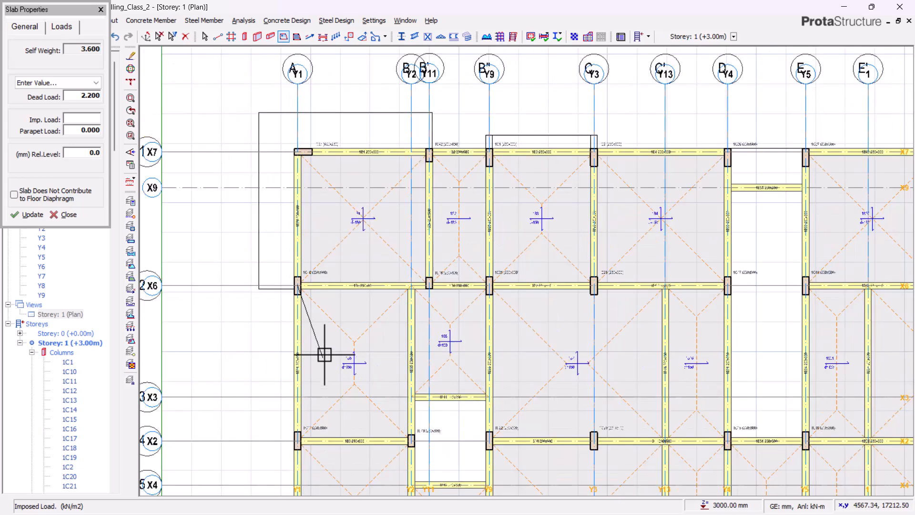
scroll(307, 292, "up", 1)
scroll(301, 205, "up", 3)
left_click(307, 179)
left_click(204, 199)
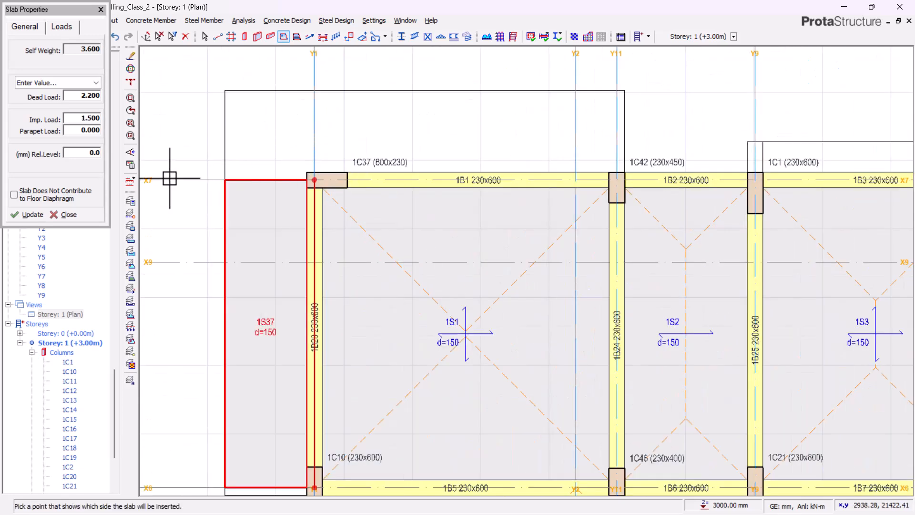
key("Escape")
Show Storey 1 in 3D and compare the cantilever slab between X6 and X7 with the parapet-loaded balcony at the Y1/X5 corner
scroll(50, 177, "up", 20)
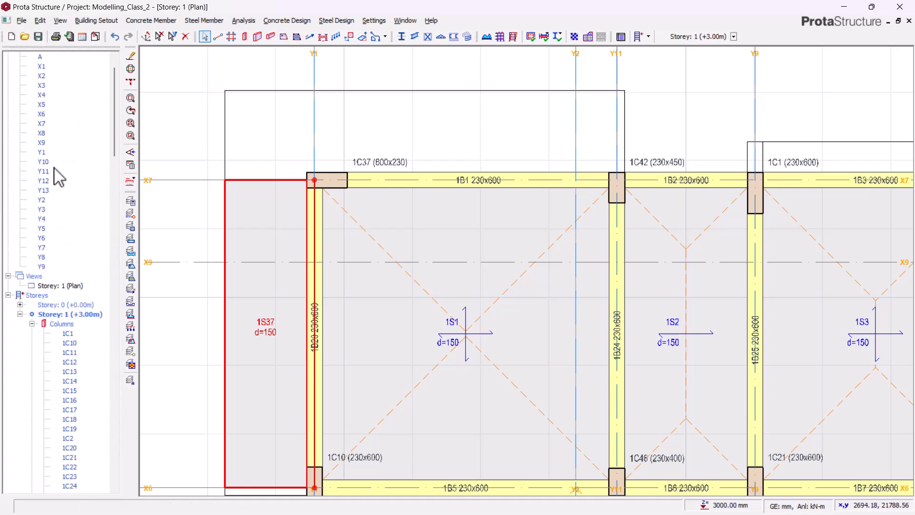
left_click(59, 286)
right_click(61, 286)
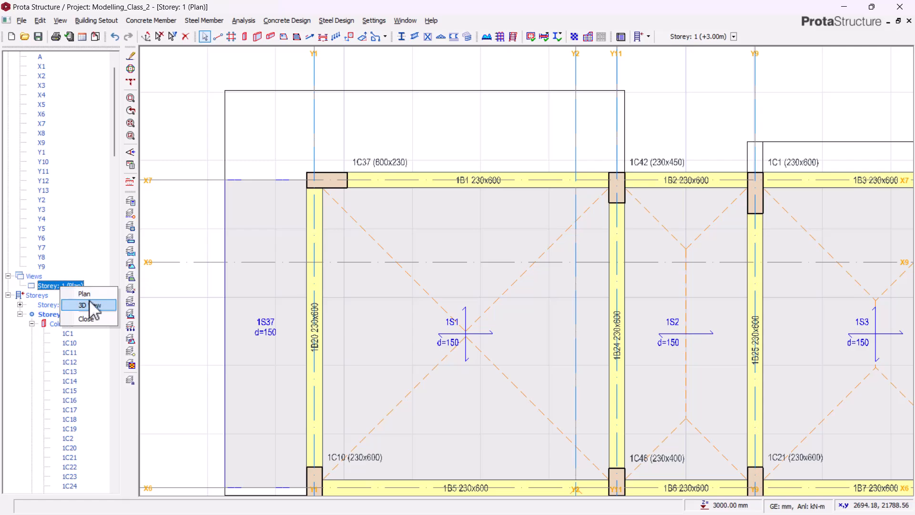
left_click(87, 305)
scroll(322, 230, "down", 2)
middle_click_drag(309, 205, 255, 229)
scroll(247, 254, "up", 2)
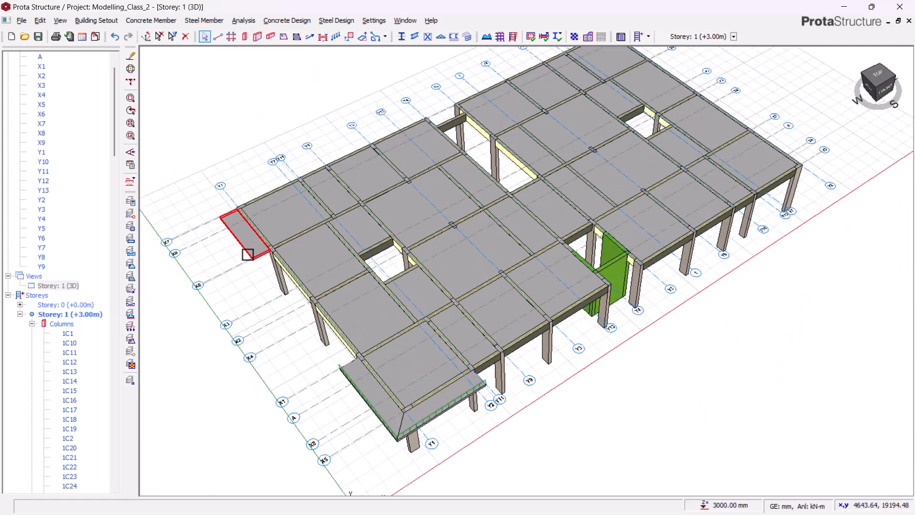
middle_click_drag(278, 275, 429, 437)
scroll(694, 368, "up", 4)
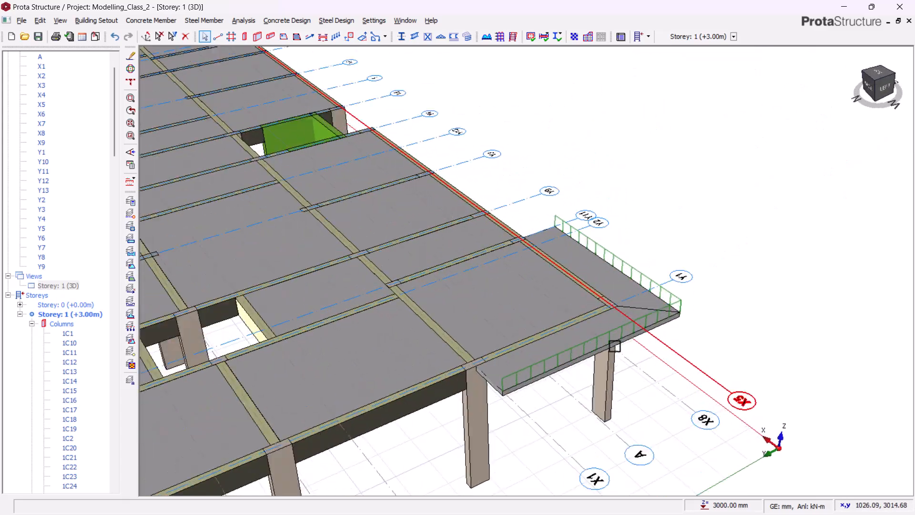
scroll(528, 366, "up", 1)
scroll(587, 366, "up", 3)
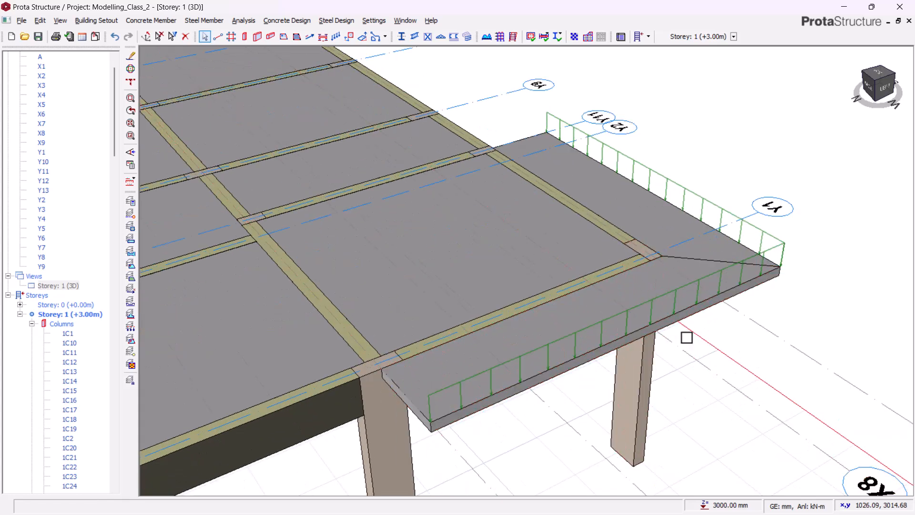
scroll(526, 209, "down", 5)
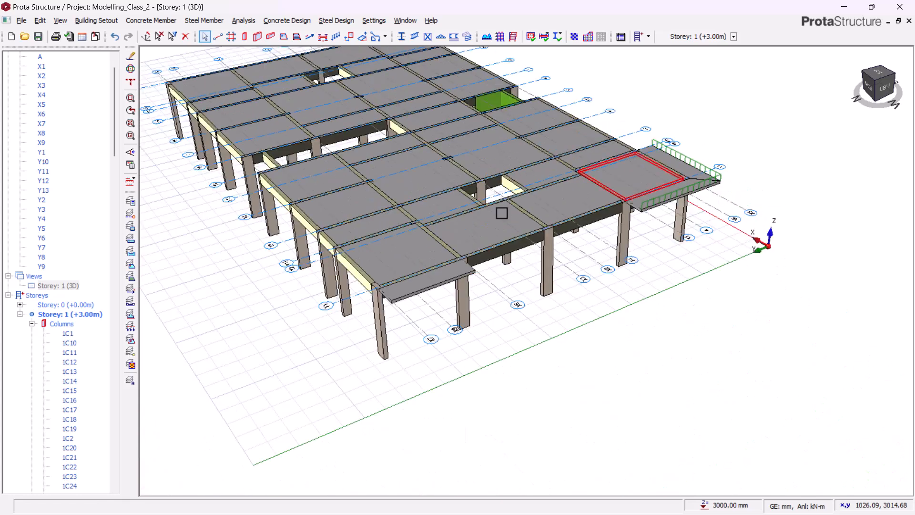
middle_click_drag(564, 251, 77, 305)
Return to plan view and set the parapet load to 2.87 kN/m for the cantilever slab along Y1 between X6 and X7
right_click(70, 290)
left_click(85, 293)
scroll(276, 121, "up", 3)
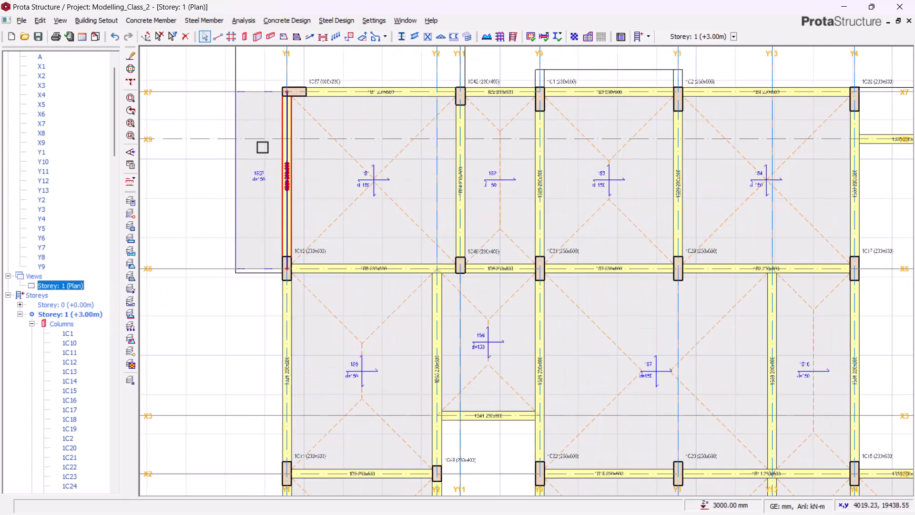
right_click(234, 171)
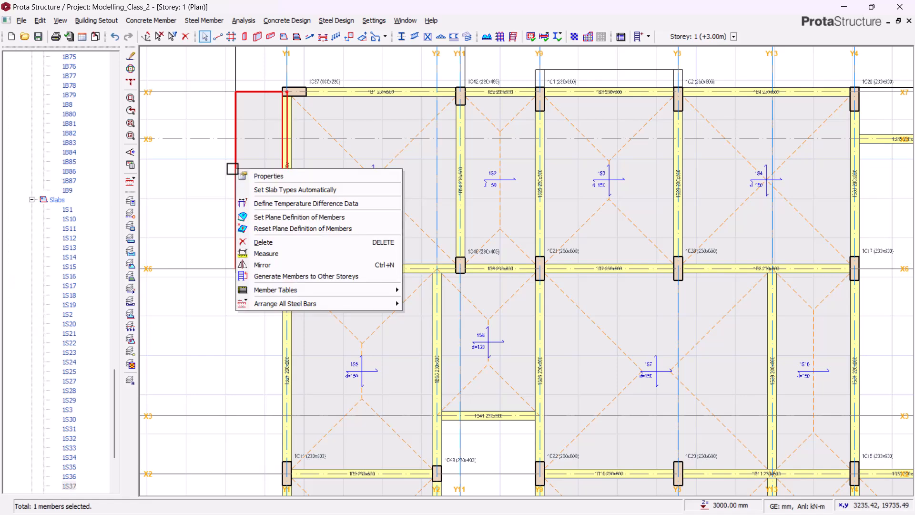
left_click(241, 176)
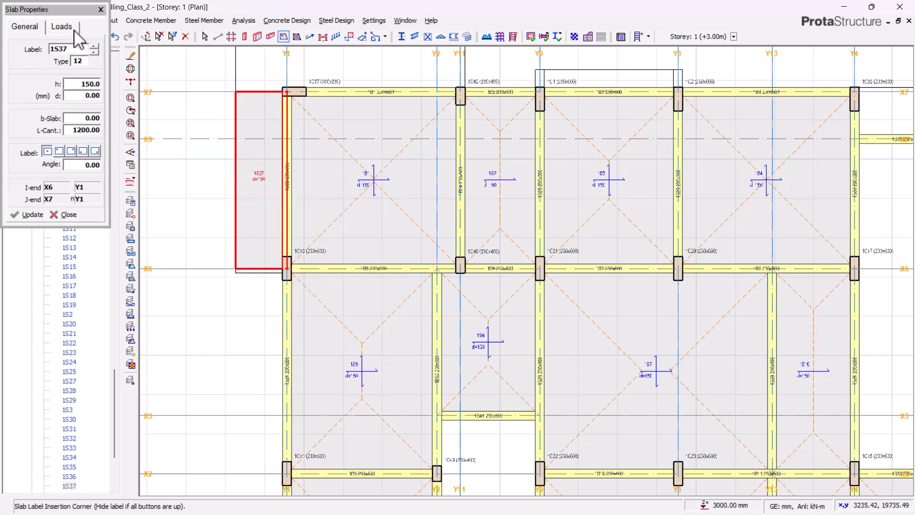
left_click(62, 27)
double_click(72, 130)
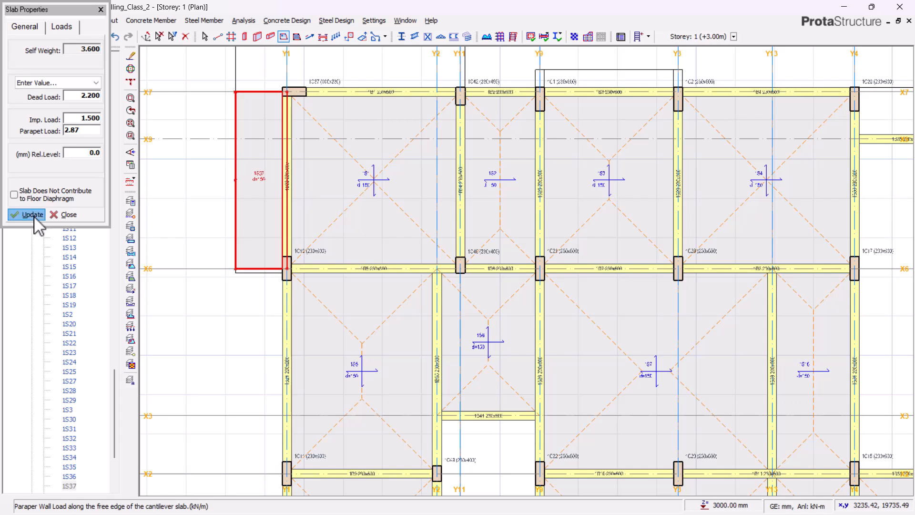
left_click(63, 215)
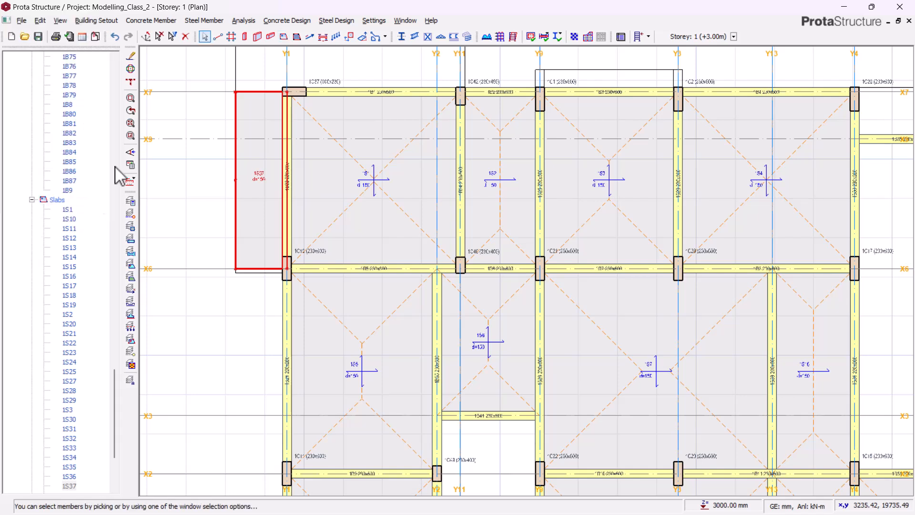
Show Storey 1 in 3D and check the parapet load on the cantilever slab between X6 and X7
scroll(88, 181, "up", 8)
scroll(90, 171, "up", 20)
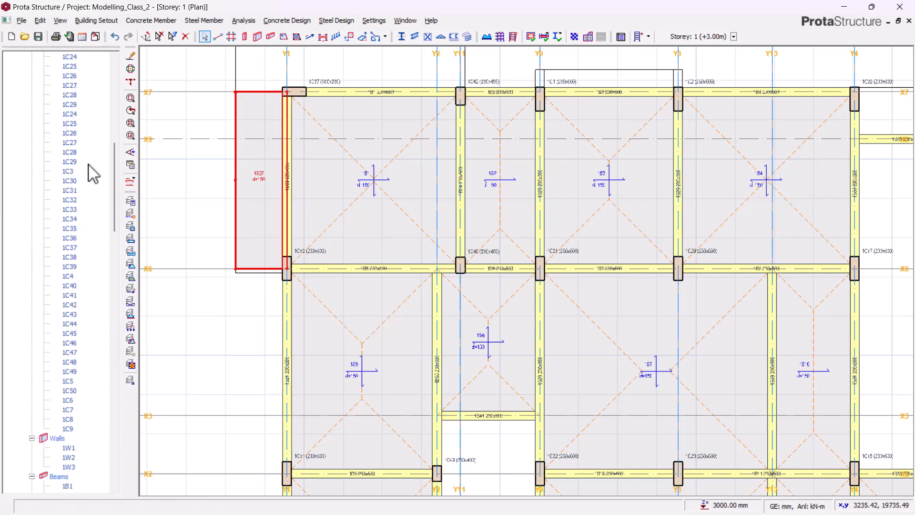
right_click(66, 287)
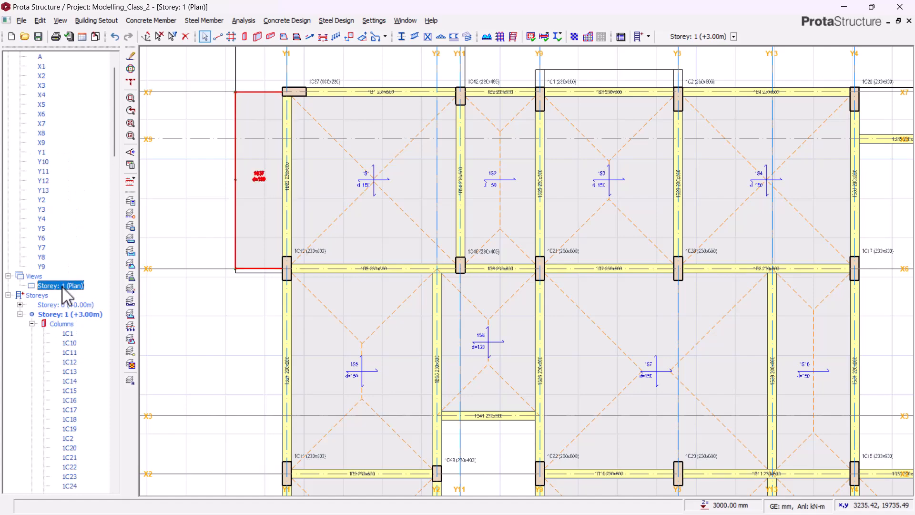
left_click(93, 312)
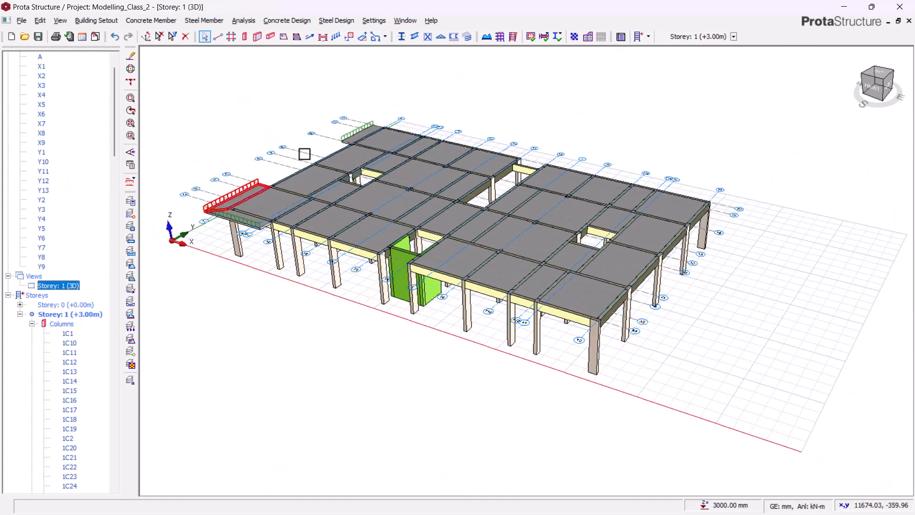
scroll(317, 226, "up", 6)
middle_click_drag(317, 227, 354, 241)
scroll(350, 214, "down", 2)
scroll(190, 217, "up", 1)
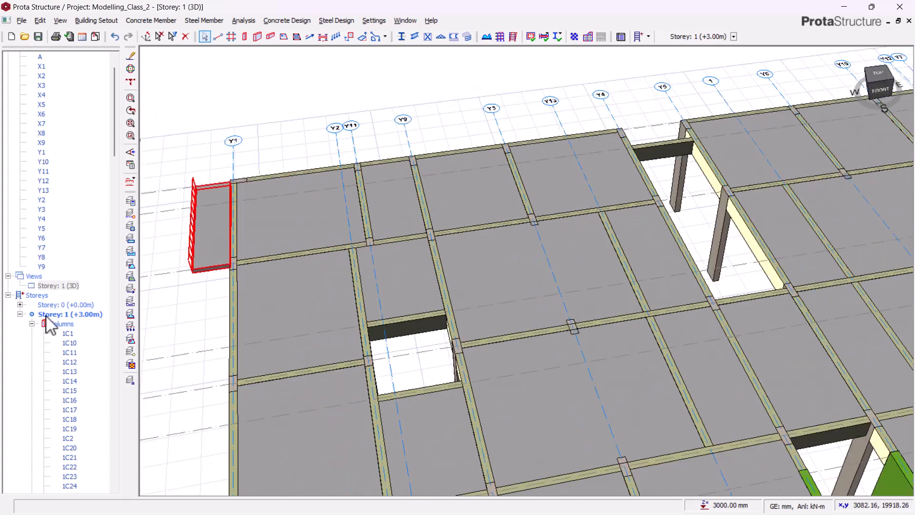
Return to plan view and, reusing the Y1 cantilever slab's properties, insert a cantilever slab along axis X7 between Y1 and Y11, on the outer side
left_click(63, 287)
right_click(70, 289)
left_click(88, 292)
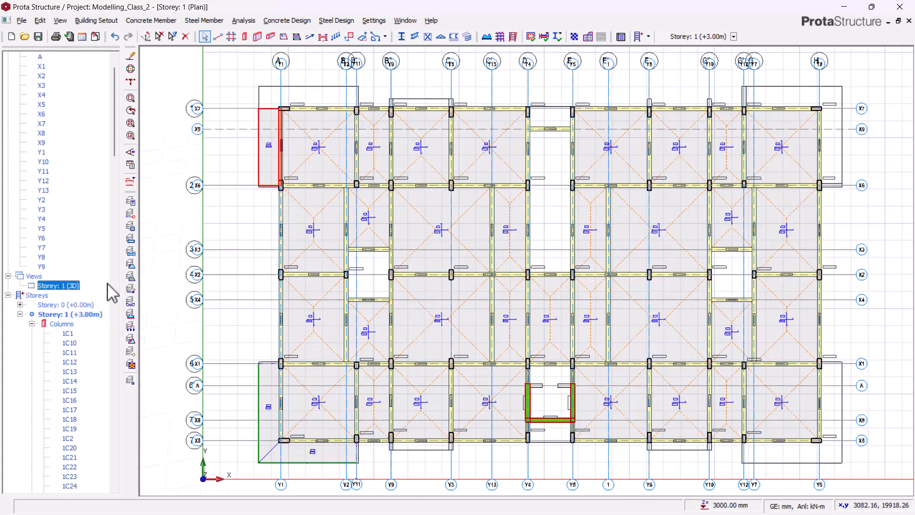
left_click(259, 147)
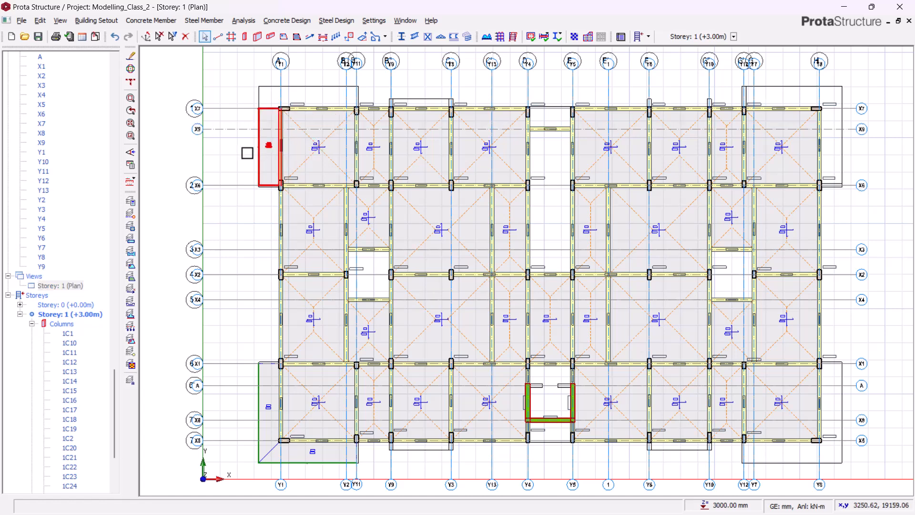
right_click(255, 151)
left_click(270, 156)
scroll(282, 111, "up", 5)
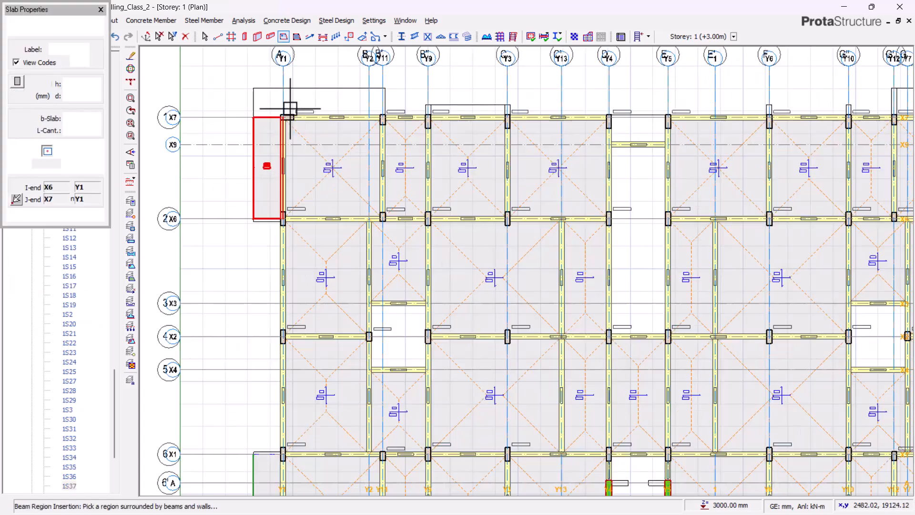
scroll(281, 125, "up", 1)
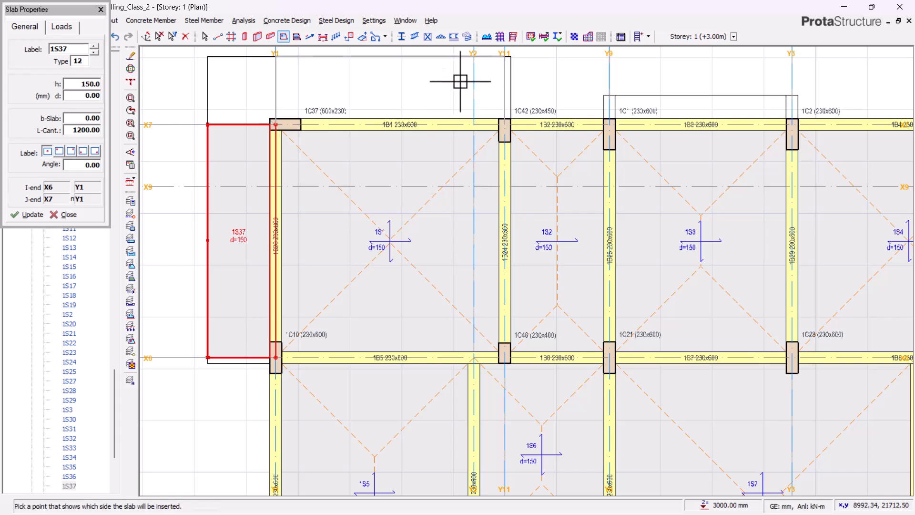
left_click(360, 70)
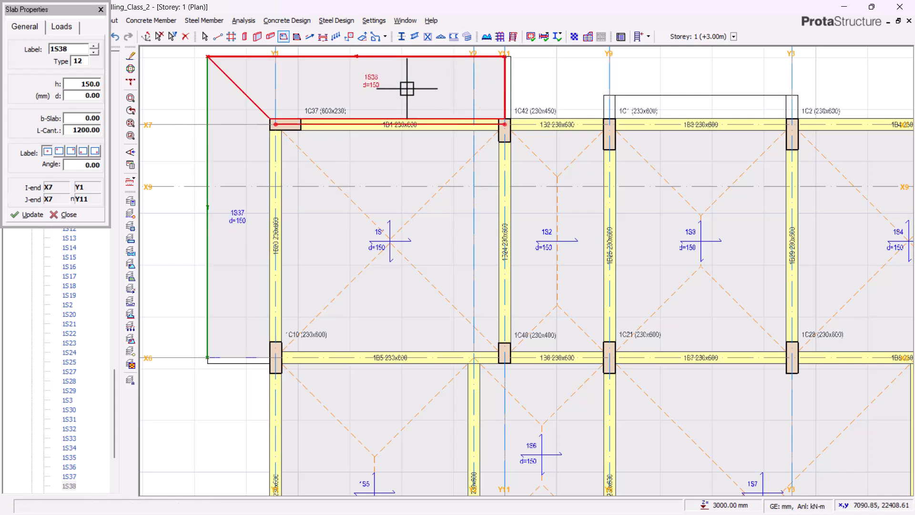
Insert a 150 mm thick, 1200 mm cantilever slab along axis X5 between Y12 and Y8, on the outer side
scroll(410, 88, "down", 2)
scroll(297, 102, "up", 1)
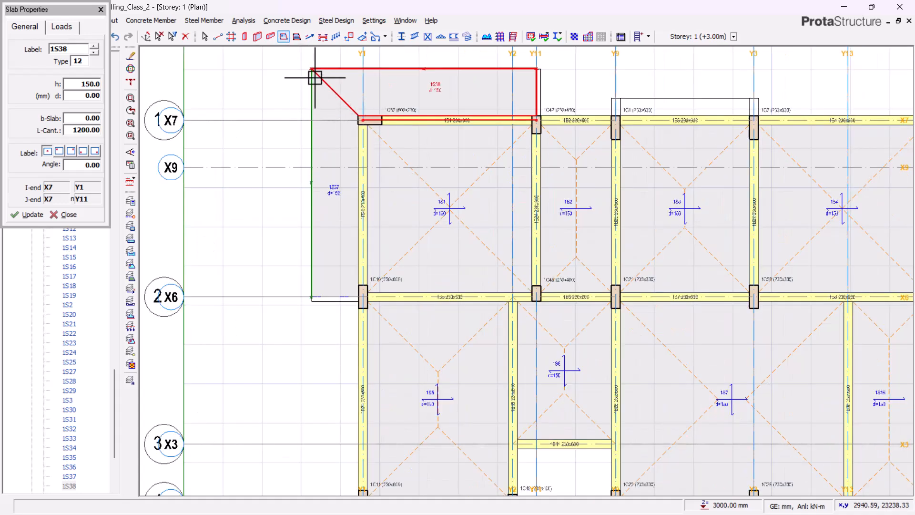
scroll(348, 91, "down", 5)
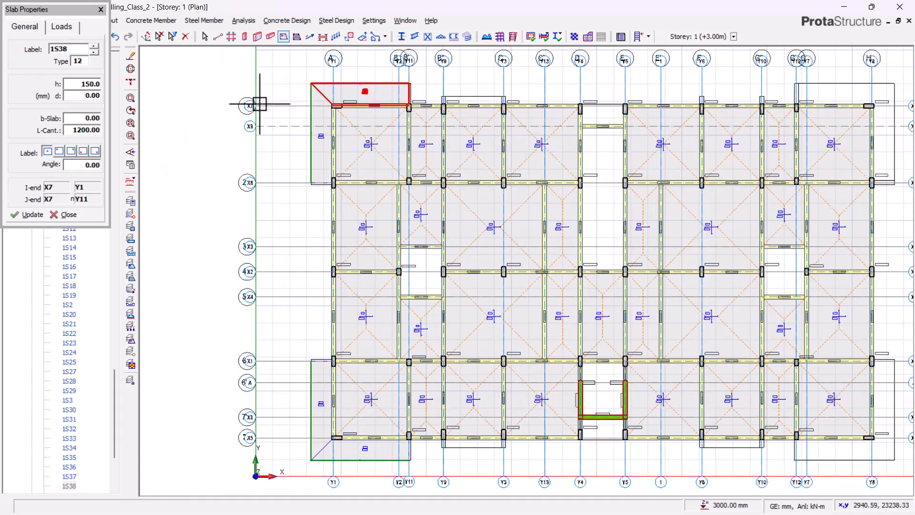
scroll(591, 362, "up", 1)
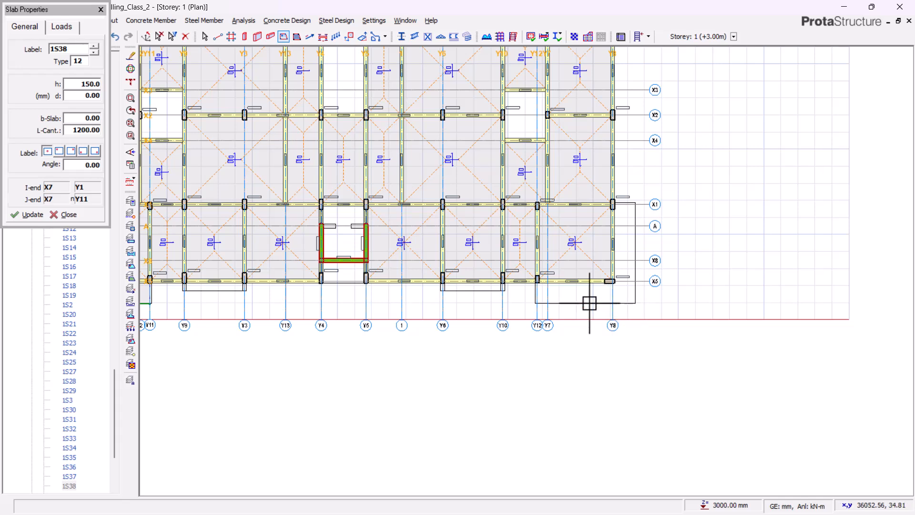
scroll(572, 334, "up", 2)
scroll(515, 260, "up", 1)
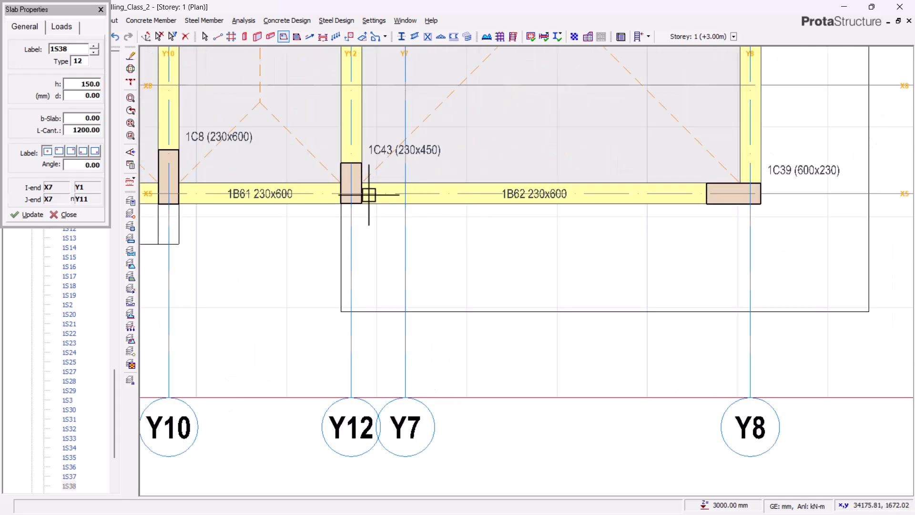
left_click(353, 193)
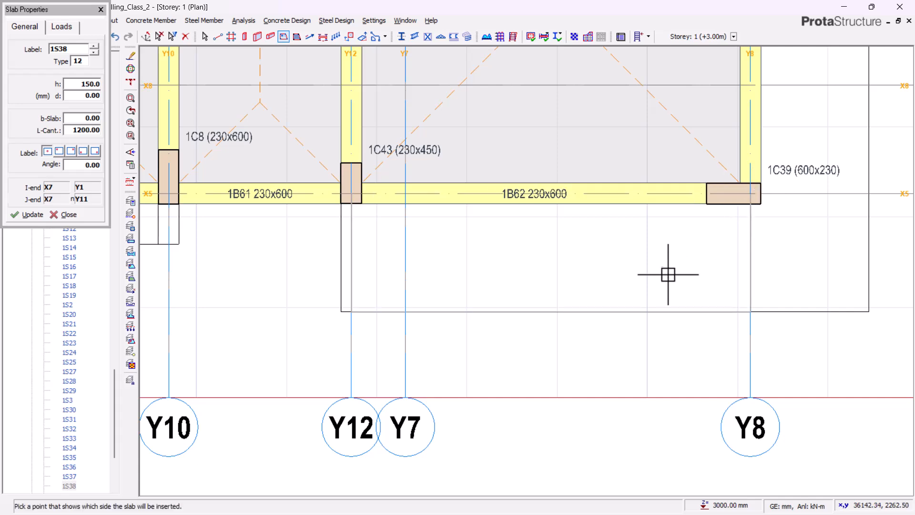
left_click(602, 310)
Insert a matching 1200 mm cantilever slab along axis Y8 between X5 and X1, on the outer side, and finish slab insertion
scroll(529, 431, "down", 2)
scroll(580, 277, "up", 2)
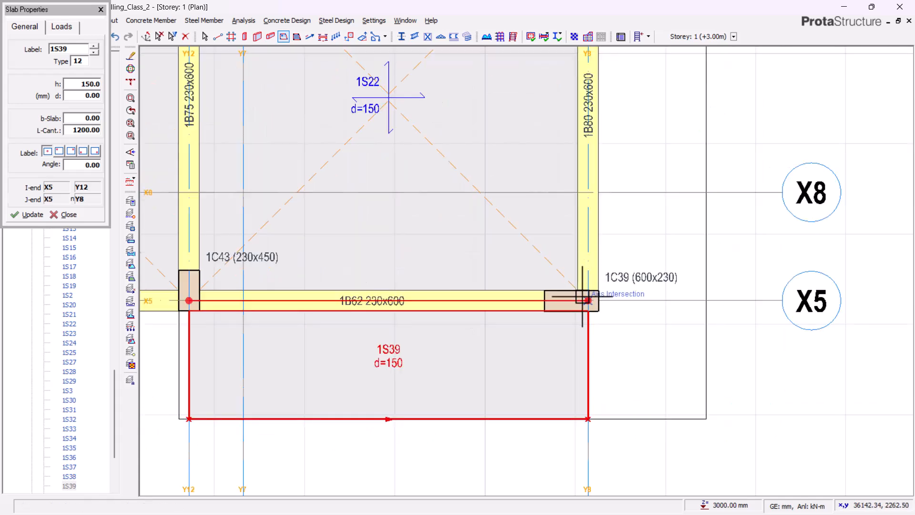
scroll(578, 304, "down", 2)
scroll(486, 85, "up", 1)
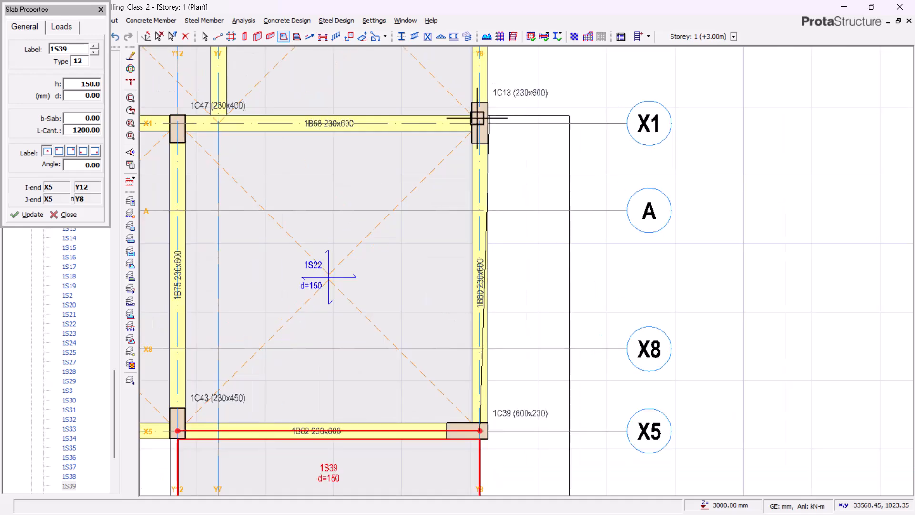
left_click(480, 122)
scroll(491, 106, "down", 2)
scroll(527, 220, "up", 2)
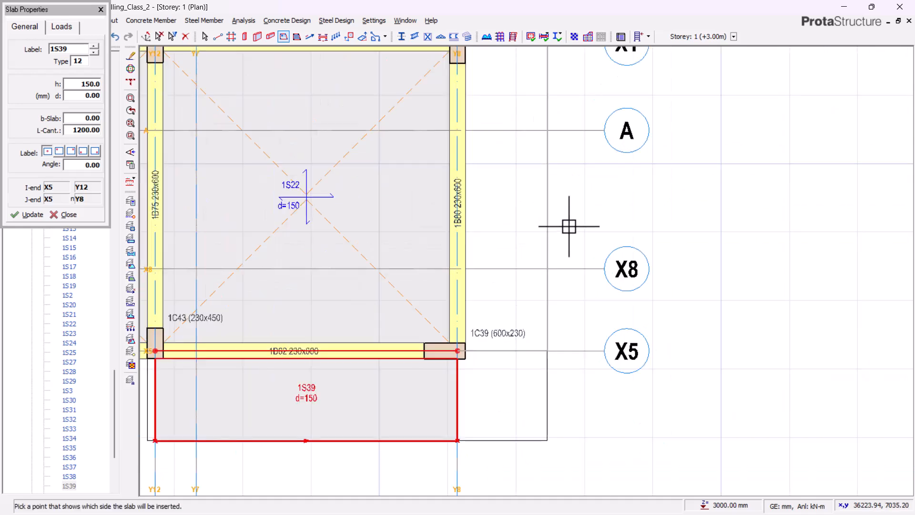
left_click(588, 223)
scroll(524, 165, "down", 2)
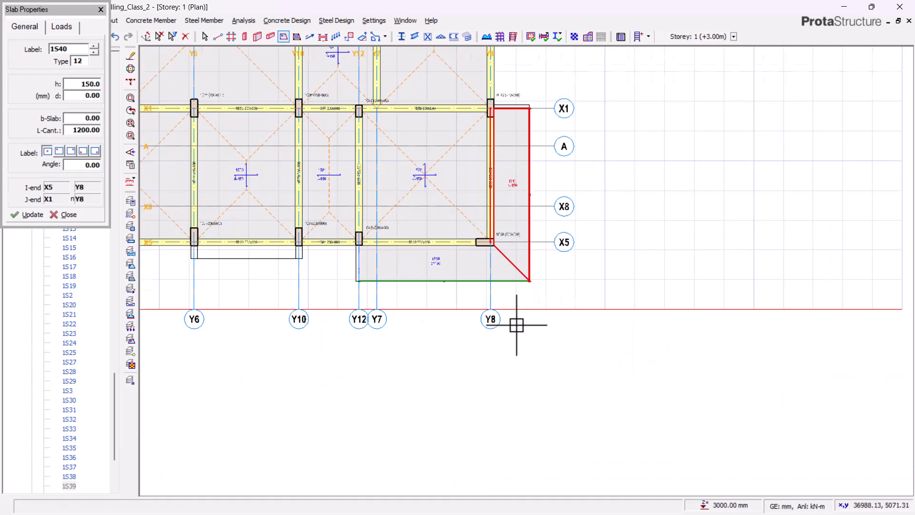
scroll(506, 82, "up", 1)
scroll(517, 157, "down", 2)
scroll(502, 188, "up", 3)
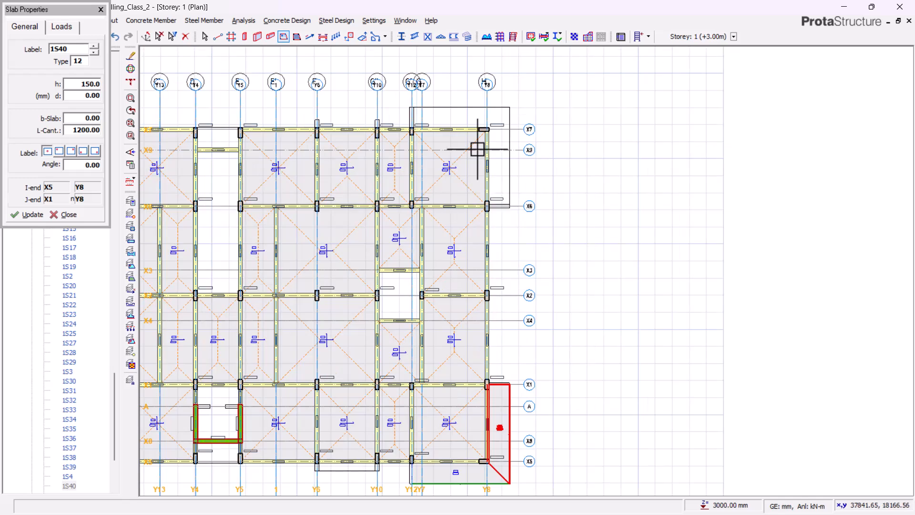
scroll(507, 141, "up", 2)
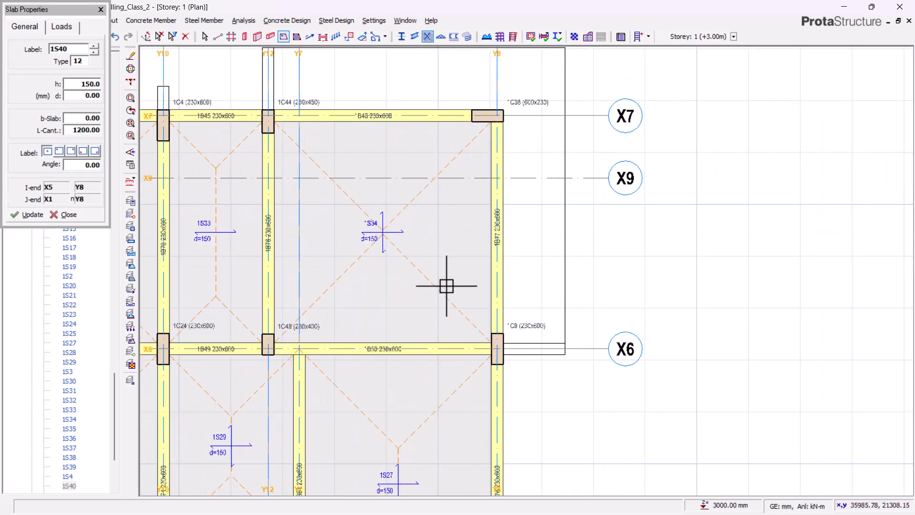
scroll(502, 244, "up", 1)
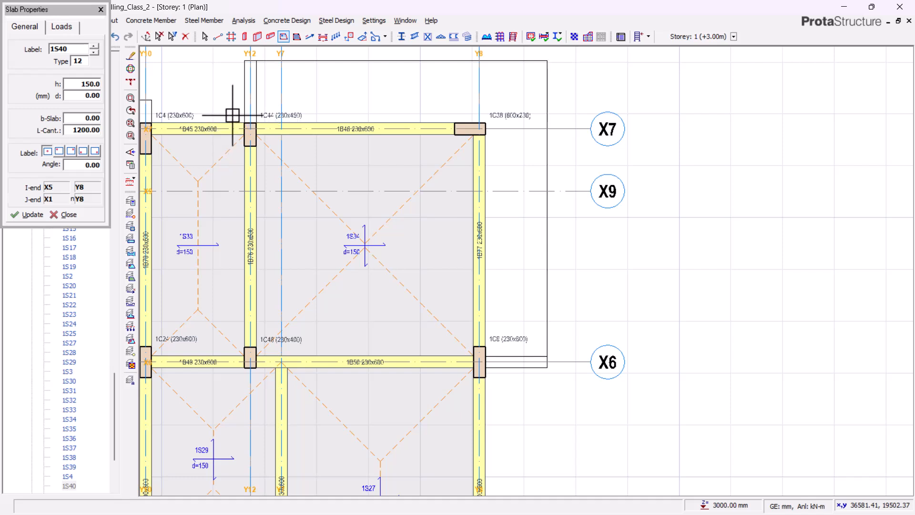
left_click(74, 216)
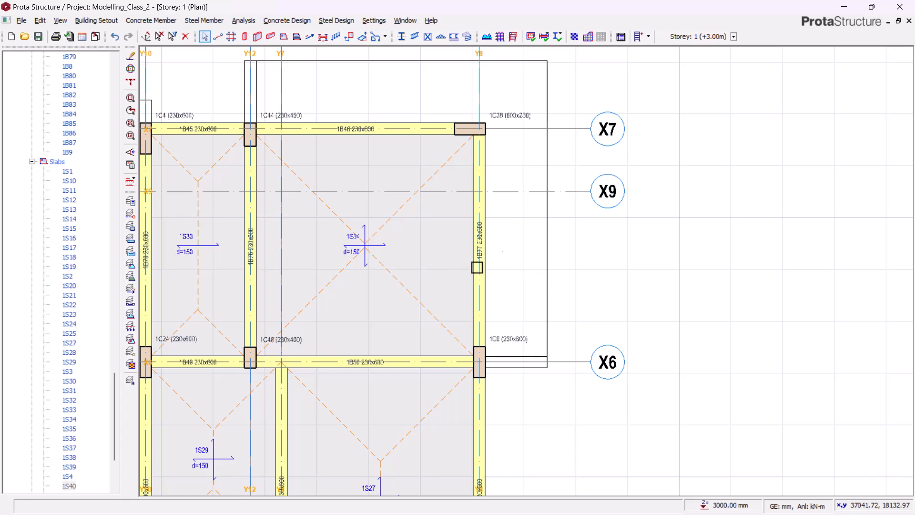
scroll(565, 223, "down", 5)
scroll(541, 197, "up", 2)
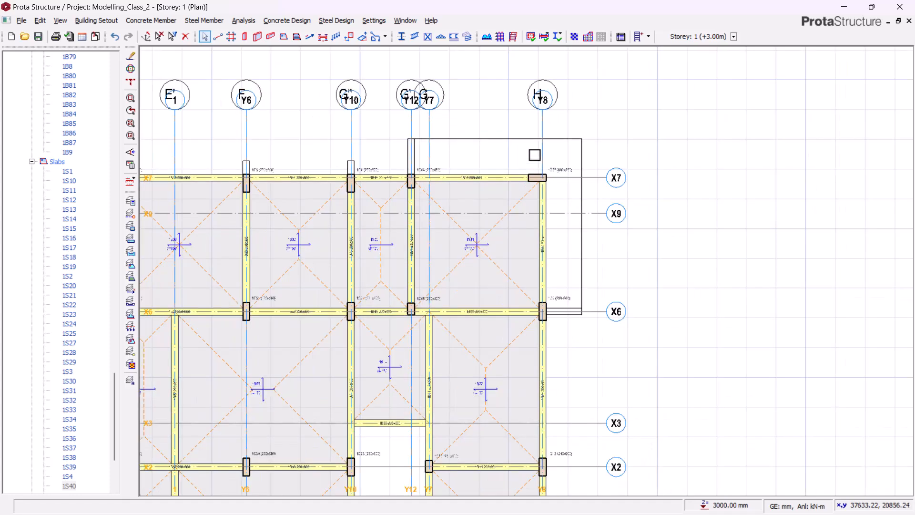
scroll(534, 155, "up", 3)
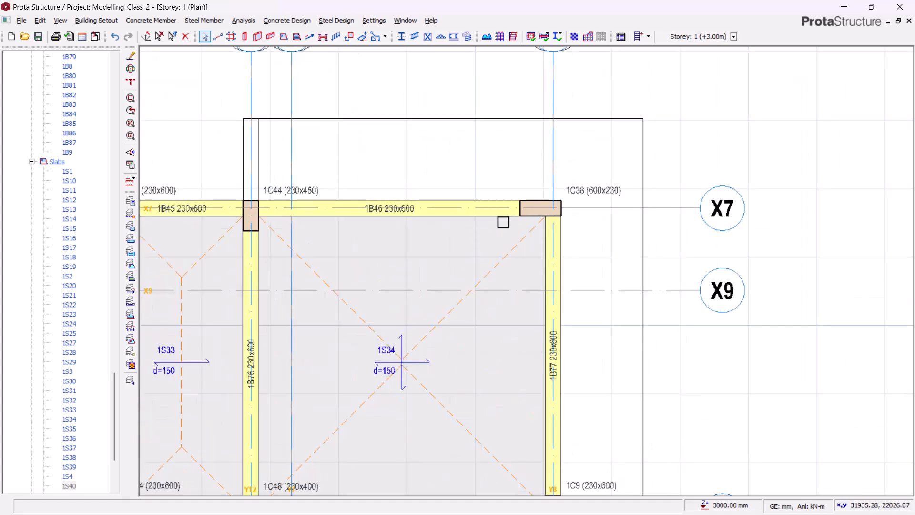
left_click(481, 196)
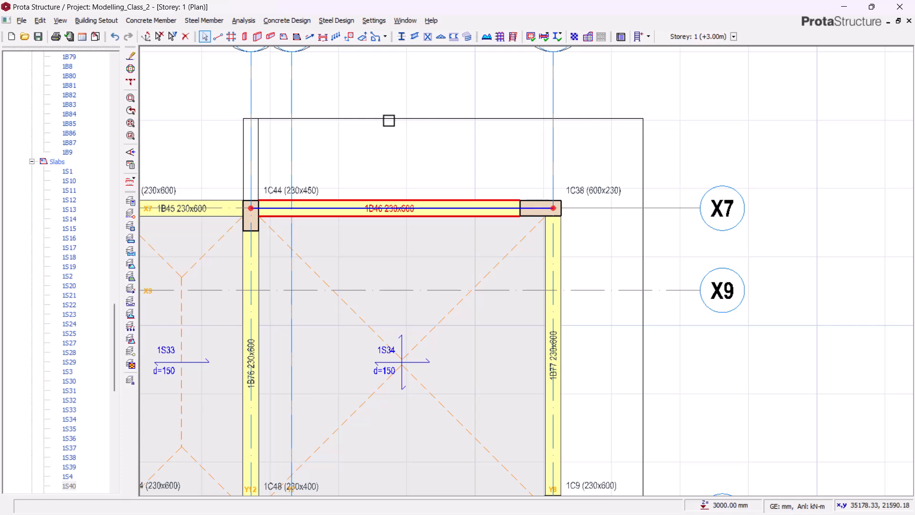
right_click(389, 121)
left_click(402, 126)
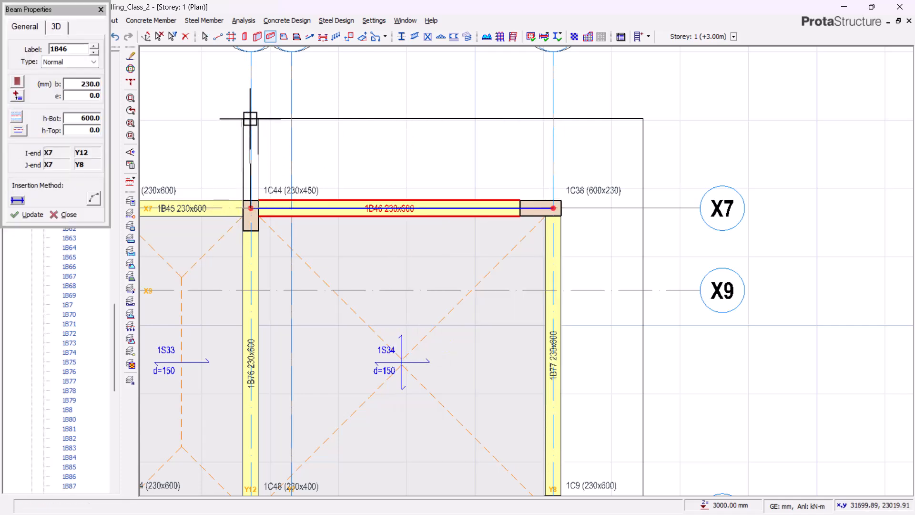
key("Escape")
key("Escape")
Offset axis X7 outward by 1200 mm to create a parallel axis near the balcony's outer edge
scroll(421, 233, "down", 1)
scroll(383, 124, "up", 3)
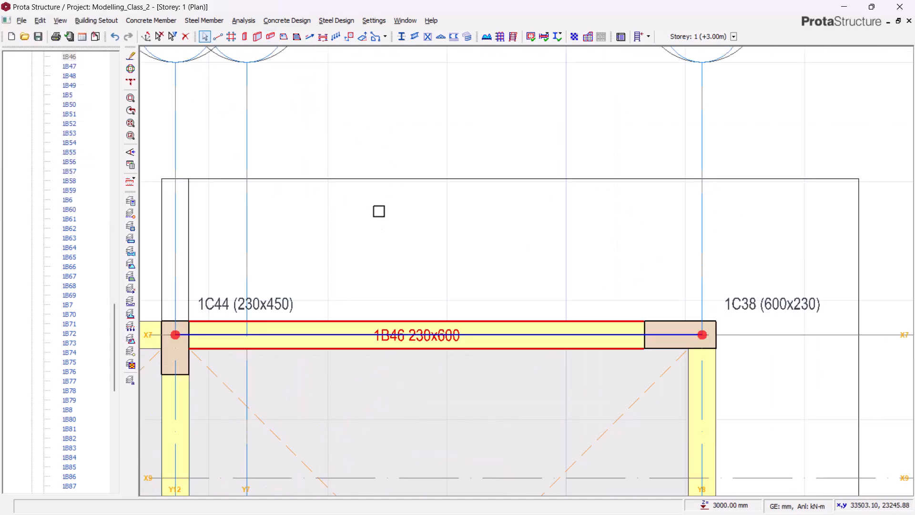
scroll(410, 186, "down", 2)
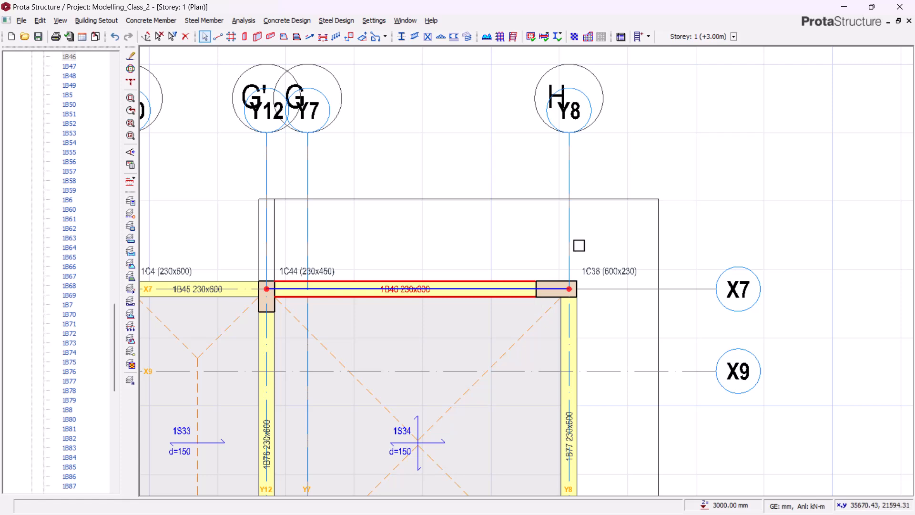
scroll(717, 298, "up", 1)
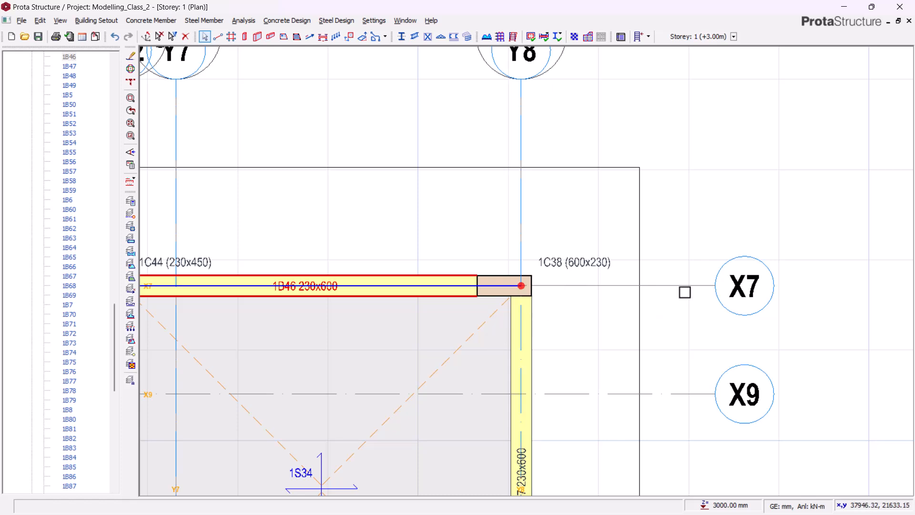
left_click(684, 285)
right_click(705, 208)
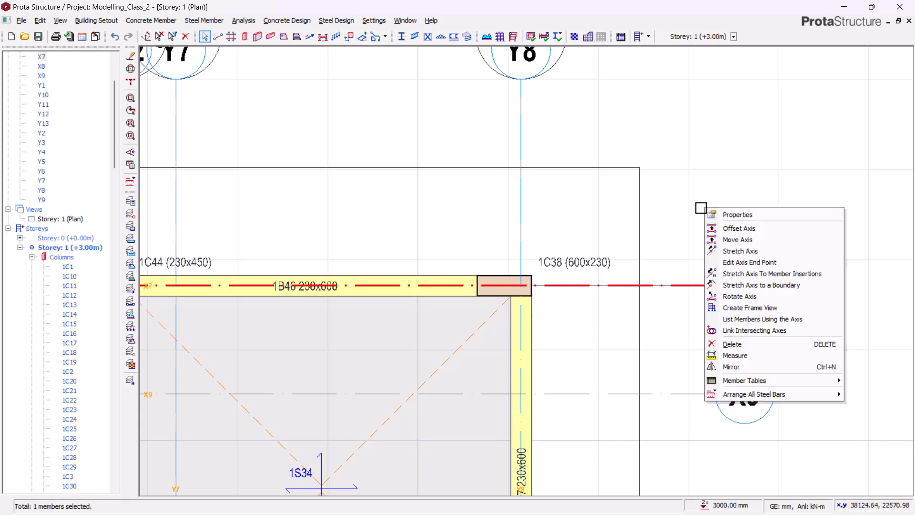
left_click(738, 229)
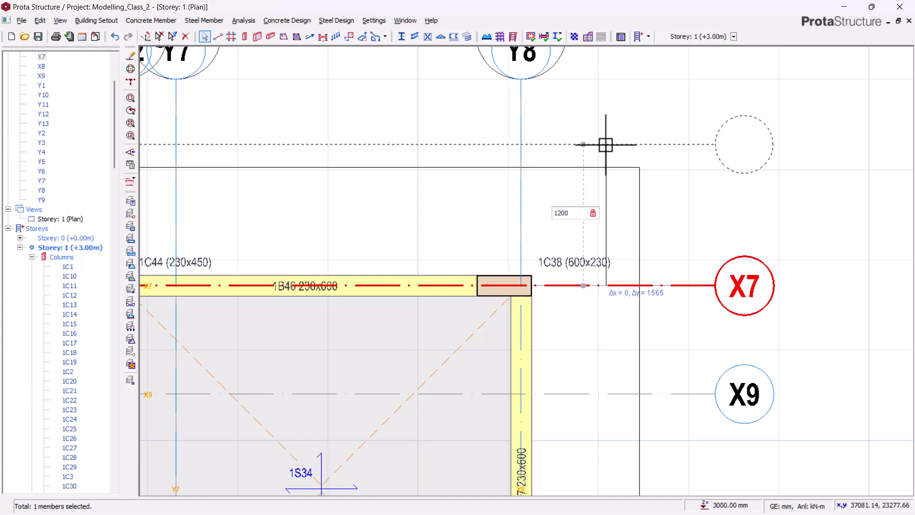
key("Return")
key("Escape")
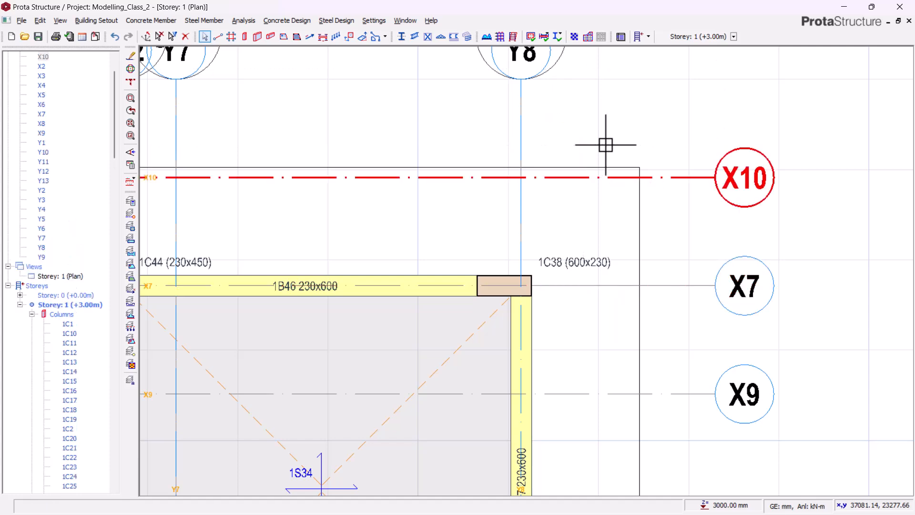
Reusing the 230x600 properties of the X7 beam between Y12 and Y8, insert a beam along axis Y12 from X7 to X10
scroll(451, 203, "down", 3)
scroll(414, 202, "up", 2)
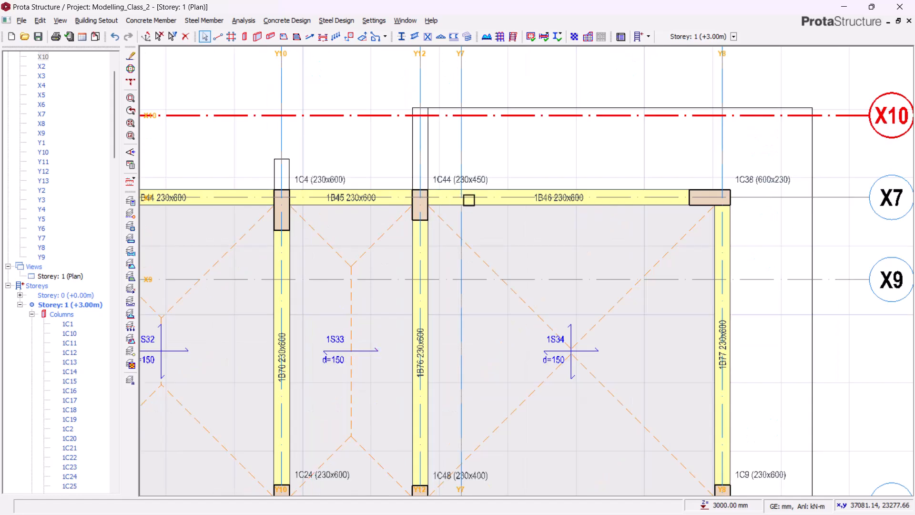
left_click(471, 206)
right_click(497, 143)
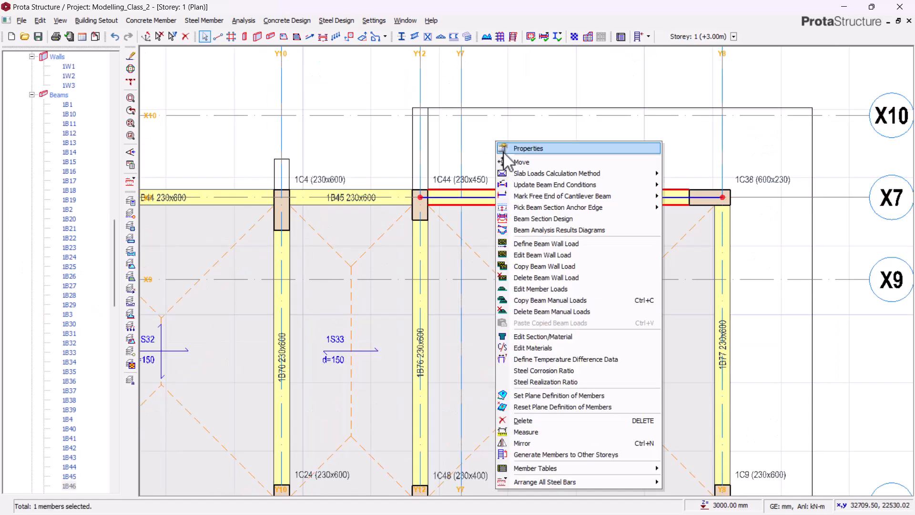
left_click(517, 152)
scroll(437, 191, "up", 3)
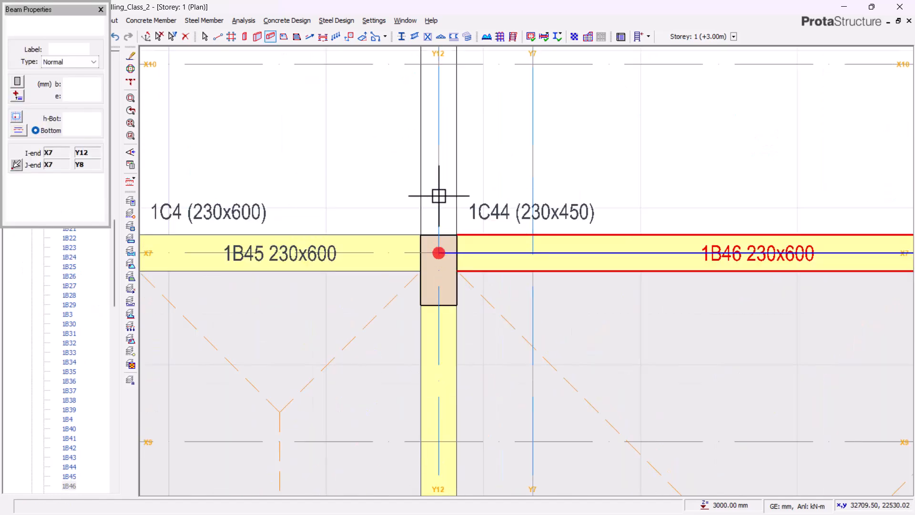
scroll(372, 321, "down", 2)
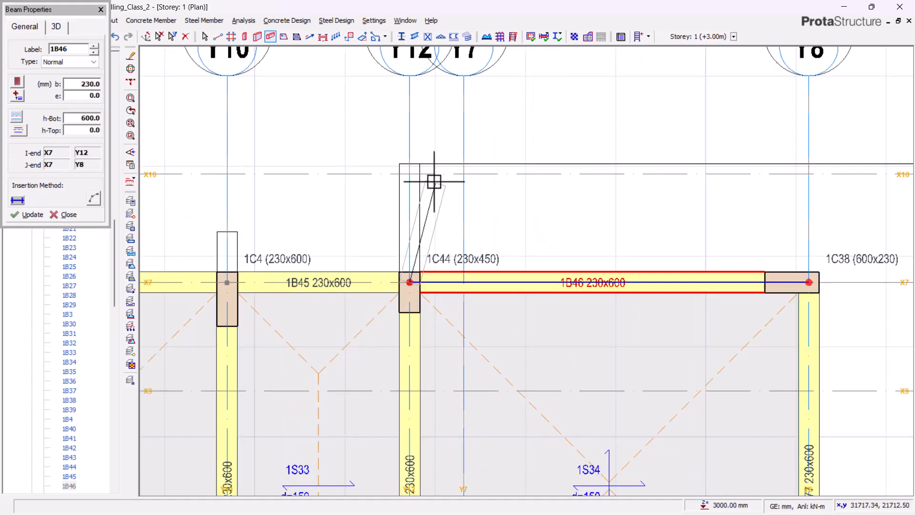
left_click(413, 170)
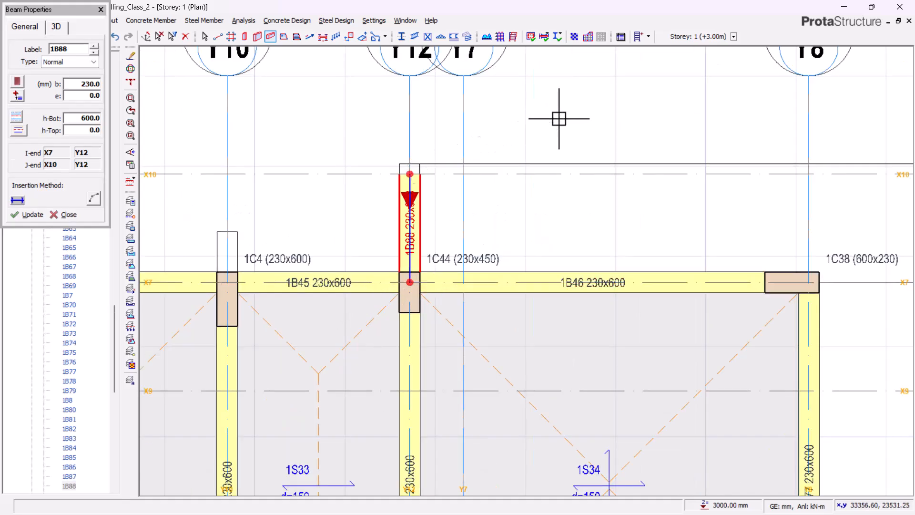
scroll(525, 162, "down", 1)
scroll(624, 207, "up", 3)
scroll(549, 195, "down", 4)
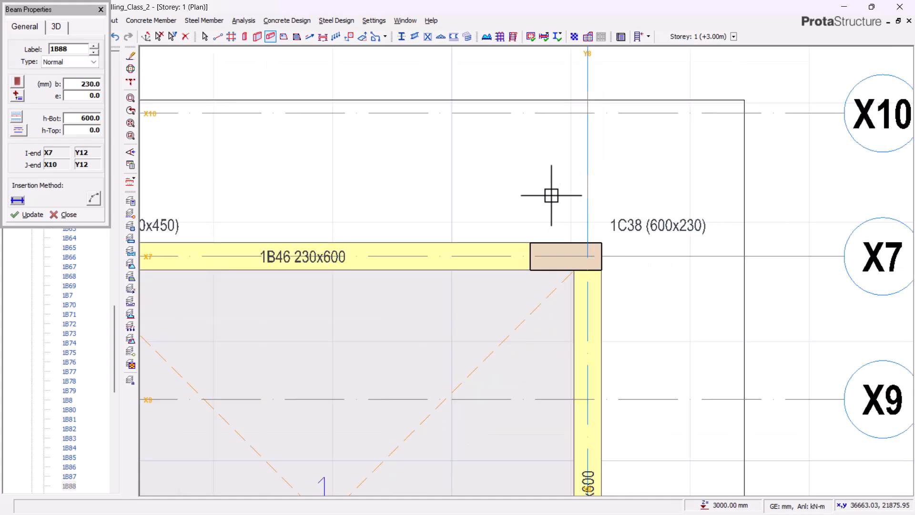
scroll(558, 404, "up", 2)
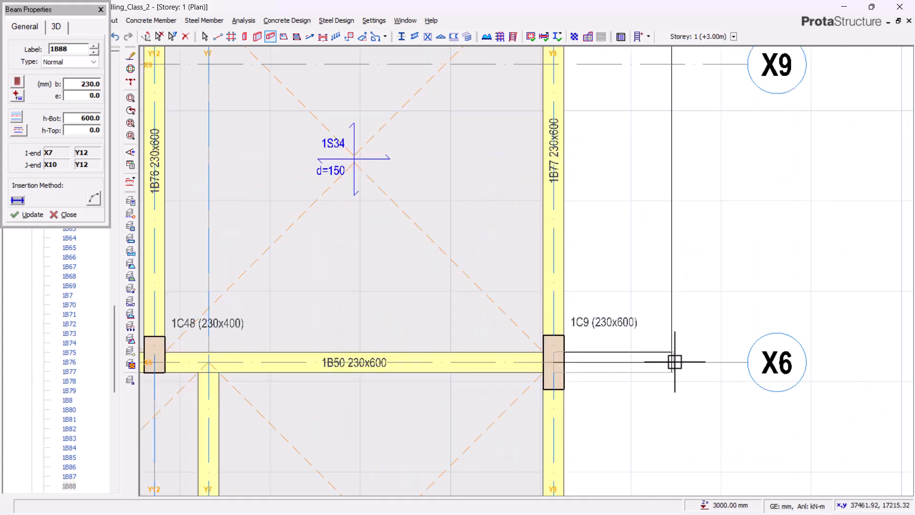
scroll(633, 279, "down", 4)
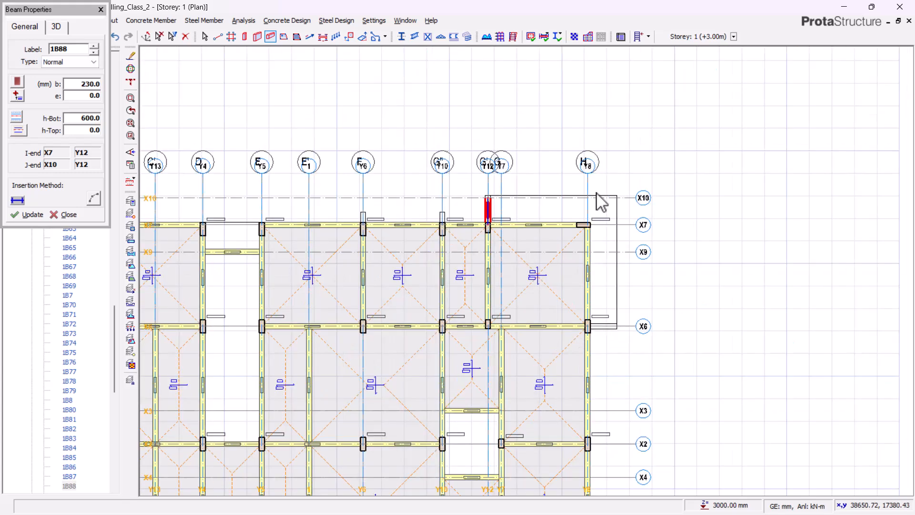
key("Escape")
Offset axis Y8 outward by 1200 mm to create a parallel axis near the balcony's outer edge
scroll(589, 181, "up", 2)
left_click(584, 176)
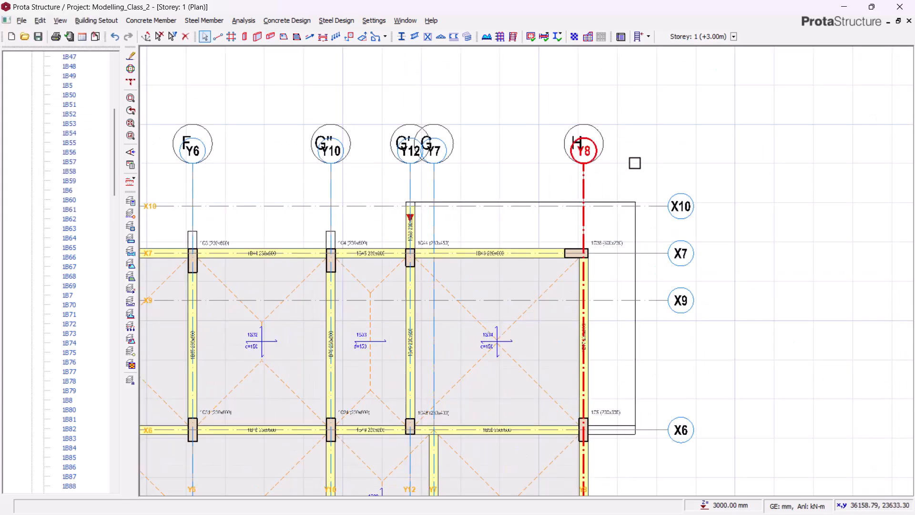
right_click(651, 174)
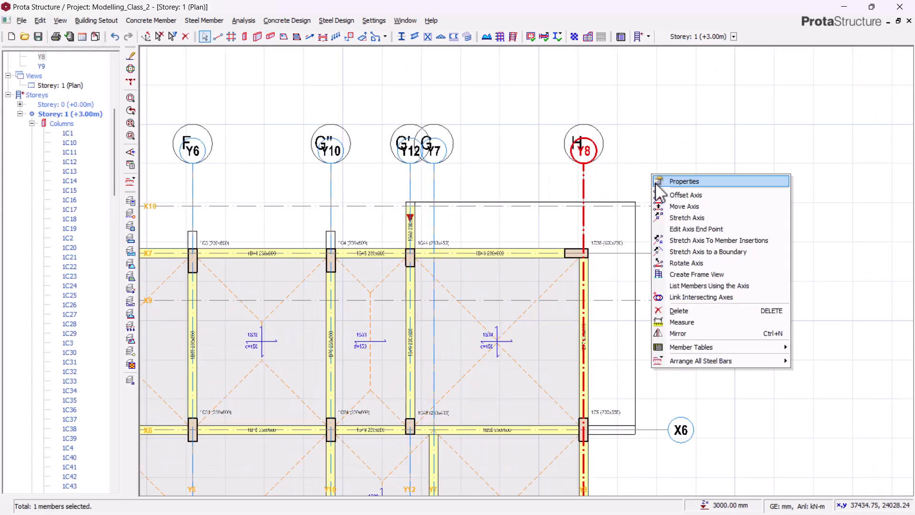
left_click(679, 194)
scroll(682, 195, "up", 2)
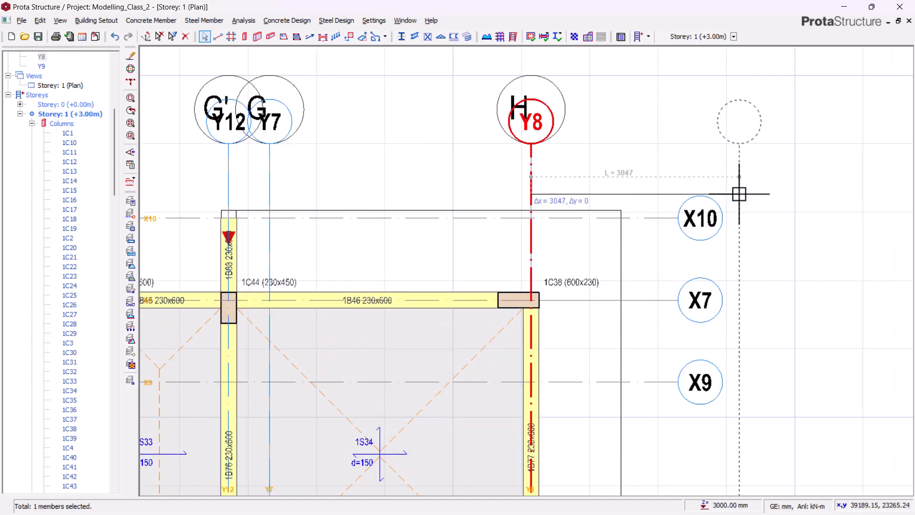
mouse_move(735, 197)
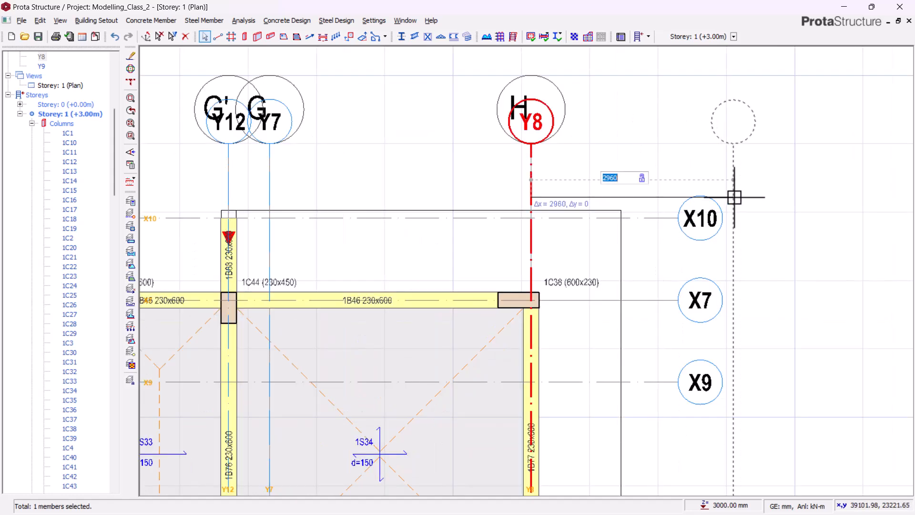
type("1200")
key("Return")
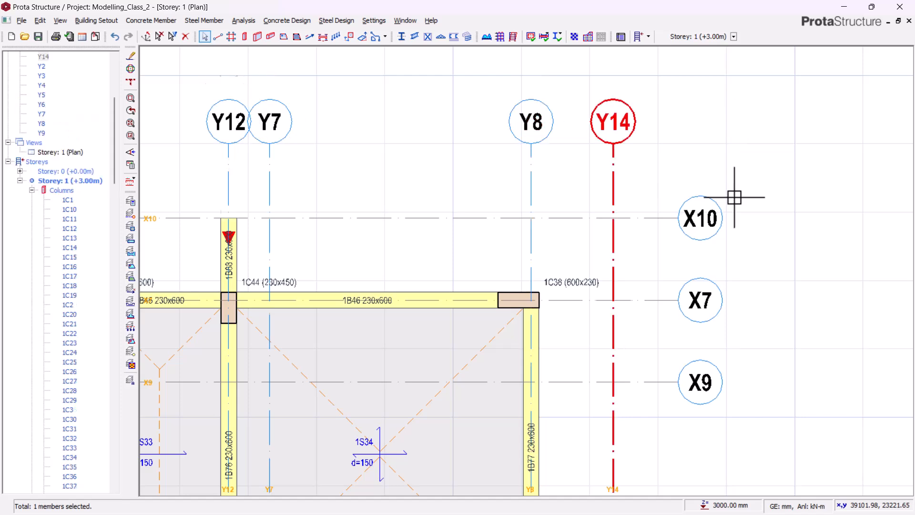
key("Escape")
Reusing the 230x600 properties of the X7 beam between Y12 and Y8, insert a beam along axis X6 from Y8 to Y14
left_click(472, 310)
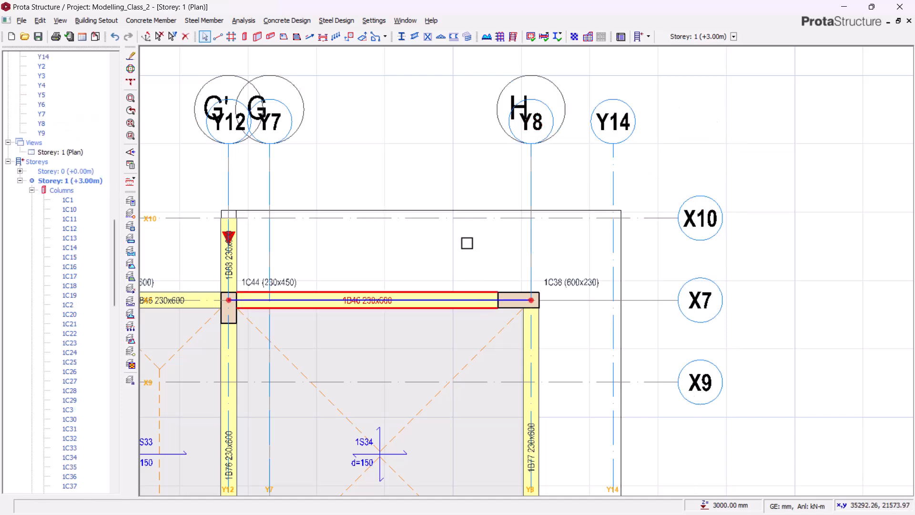
right_click(486, 249)
left_click(513, 255)
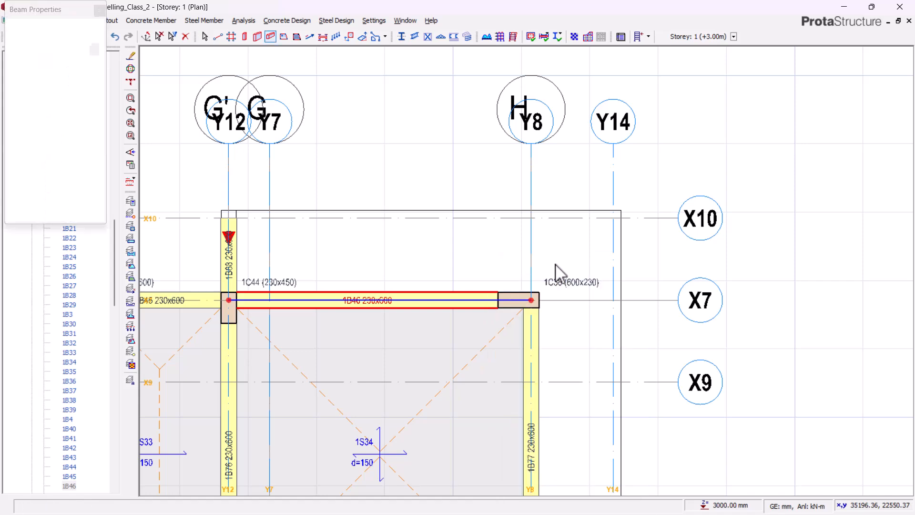
scroll(551, 306, "down", 2)
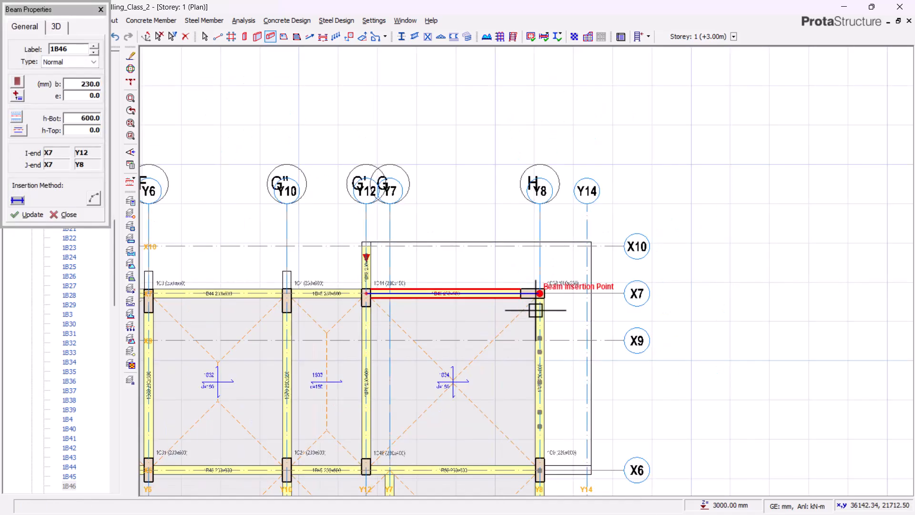
scroll(548, 424, "down", 2)
scroll(538, 477, "up", 5)
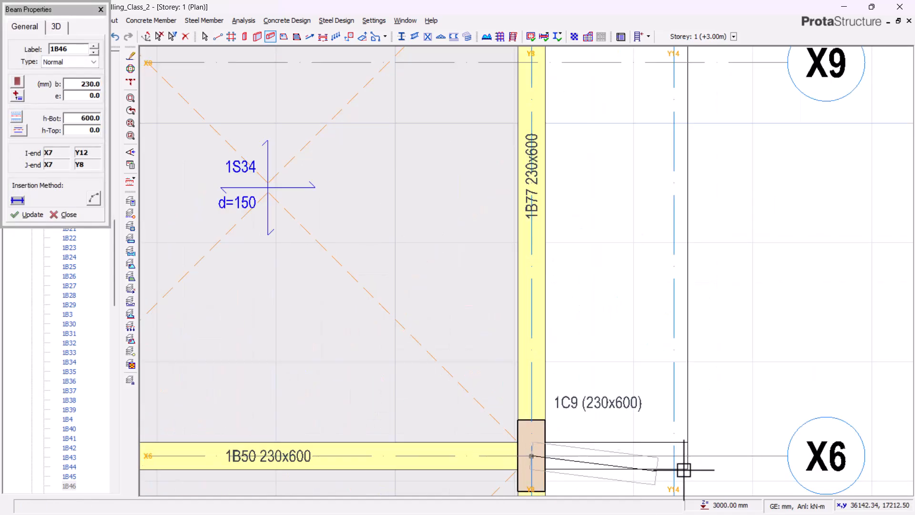
left_click(675, 455)
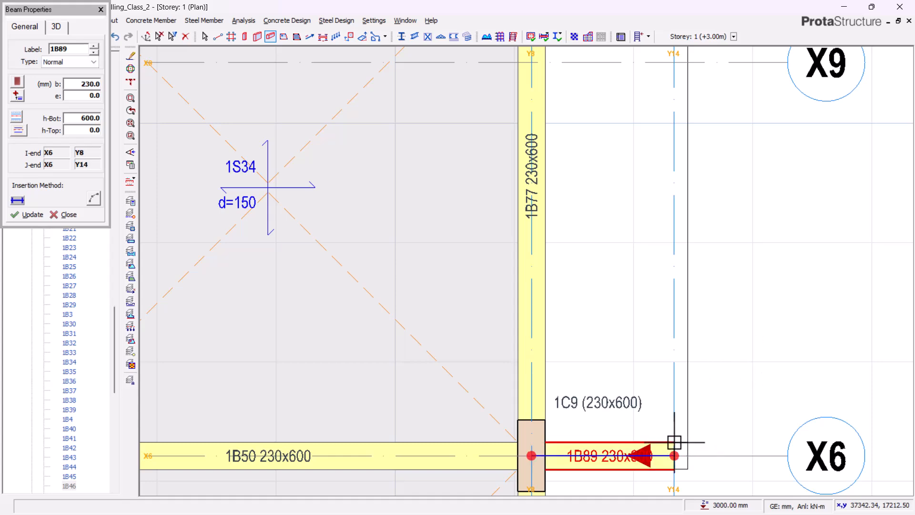
Insert matching 230x600 beams along X7 from Y8 to Y14 and along Y8 from X7 to X10, and finish beam insertion
scroll(680, 429, "down", 4)
scroll(649, 381, "up", 1)
scroll(586, 247, "up", 2)
left_click(617, 286)
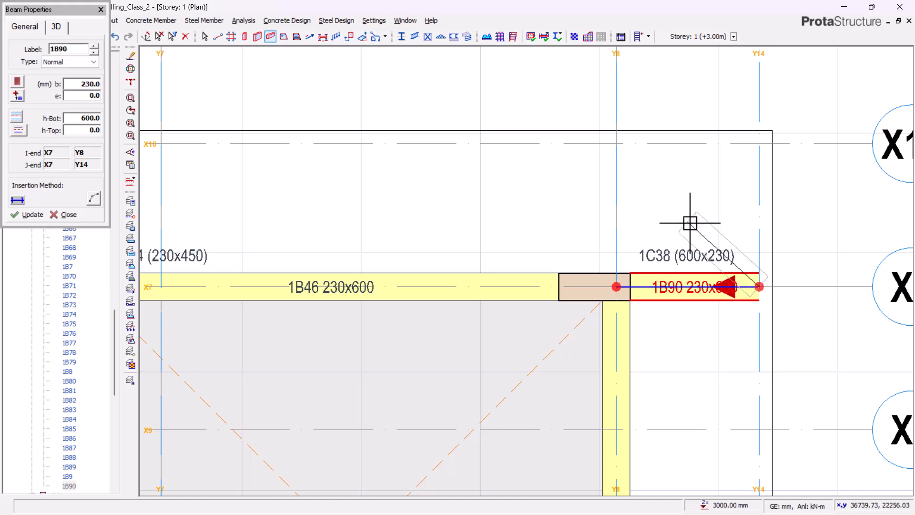
left_click(616, 143)
scroll(686, 153, "down", 3)
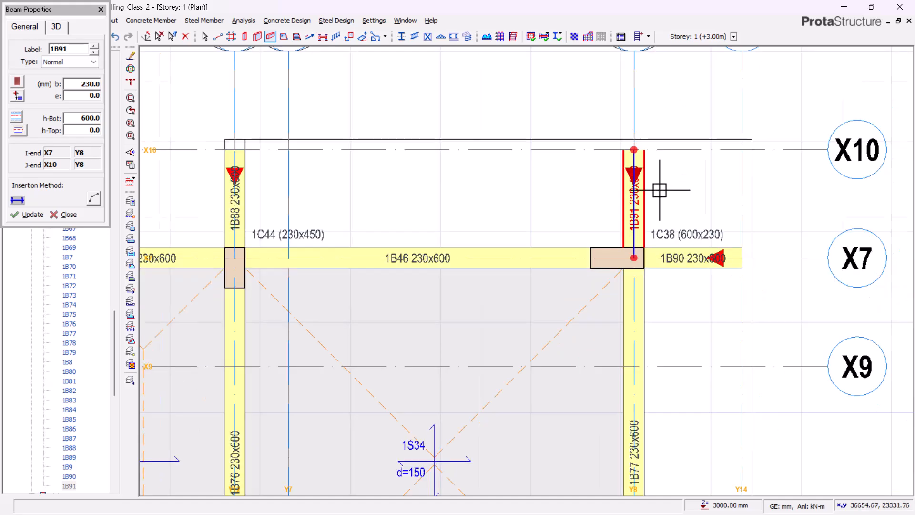
key("Escape")
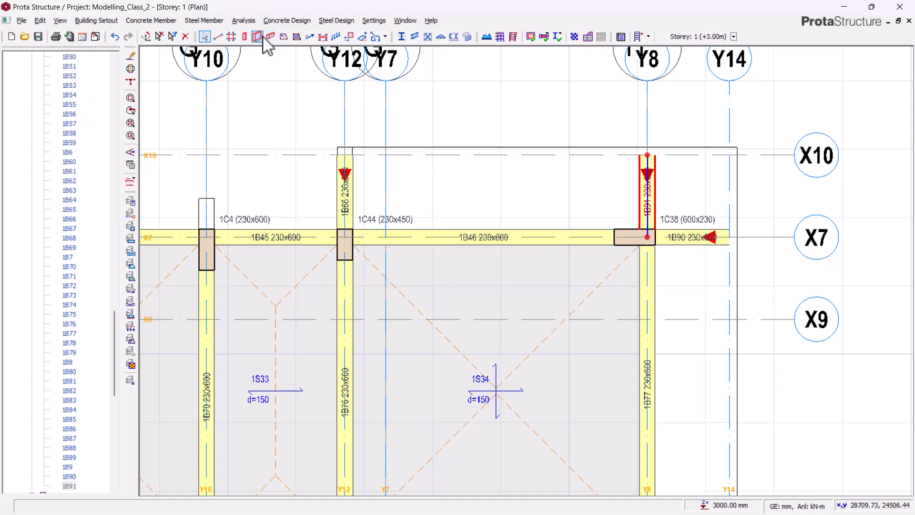
Insert a type 1 slab, 150 mm thick, in the balcony's corner region bounded by axes X7, Y14, X10 and Y8
left_click(283, 37)
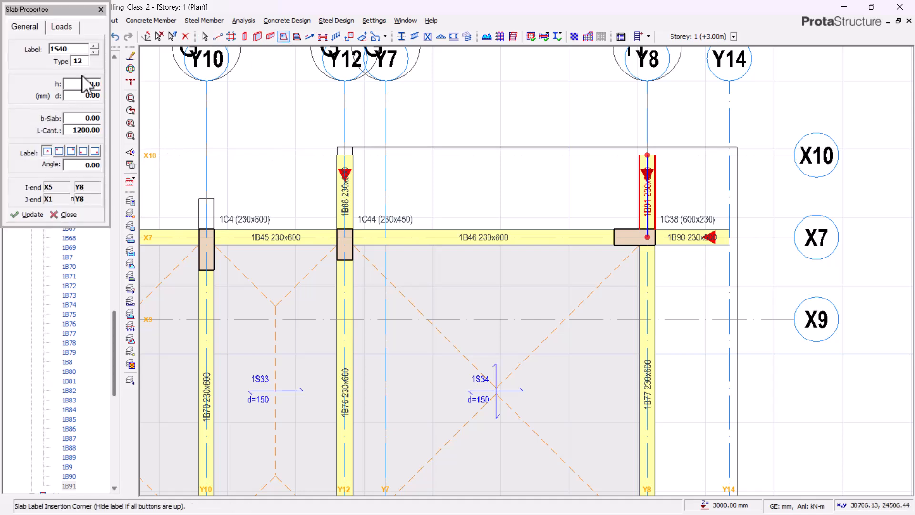
left_click(90, 61)
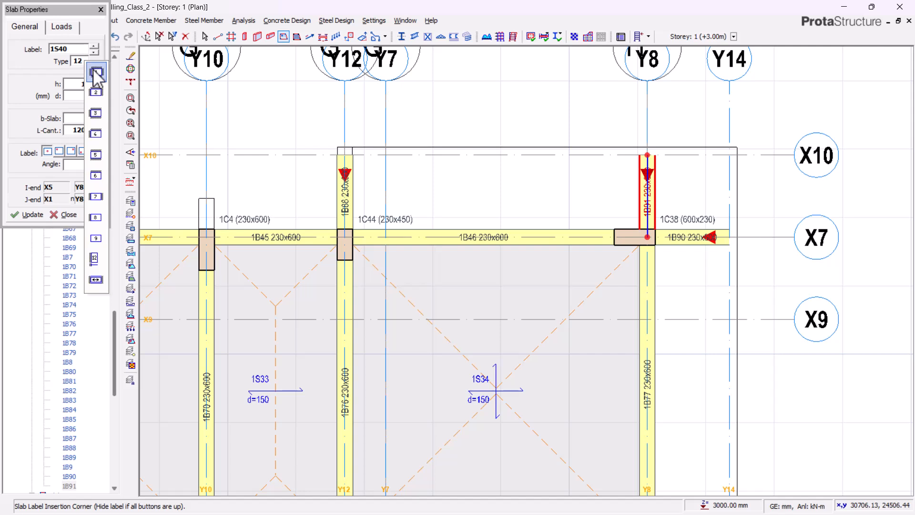
left_click(95, 72)
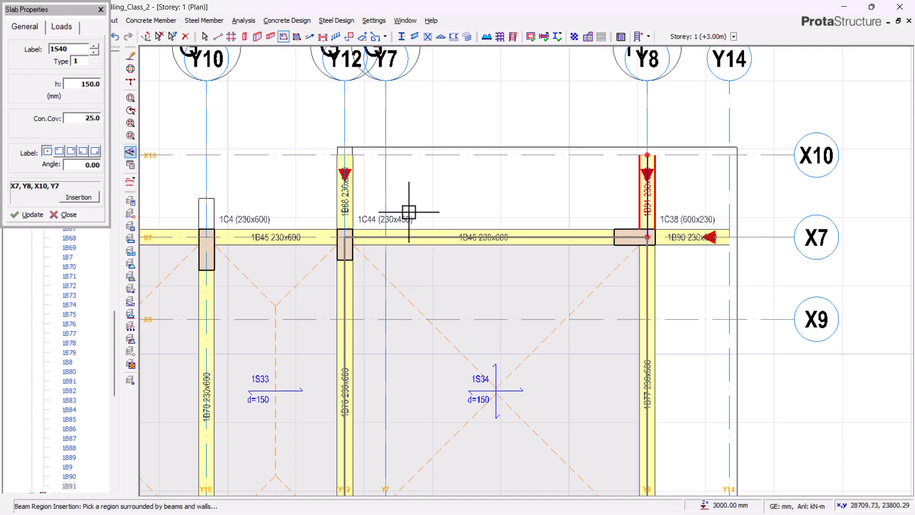
scroll(408, 157, "up", 1)
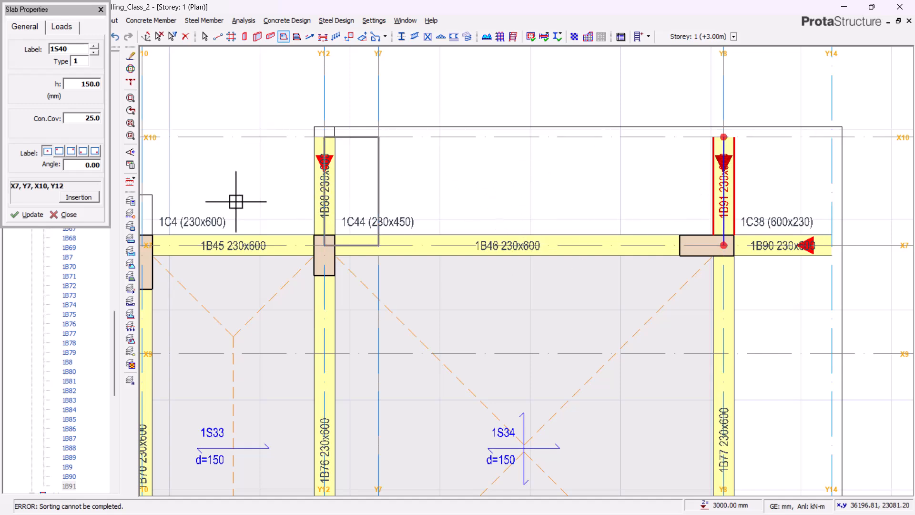
scroll(243, 200, "down", 3)
scroll(299, 179, "up", 2)
scroll(222, 187, "up", 1)
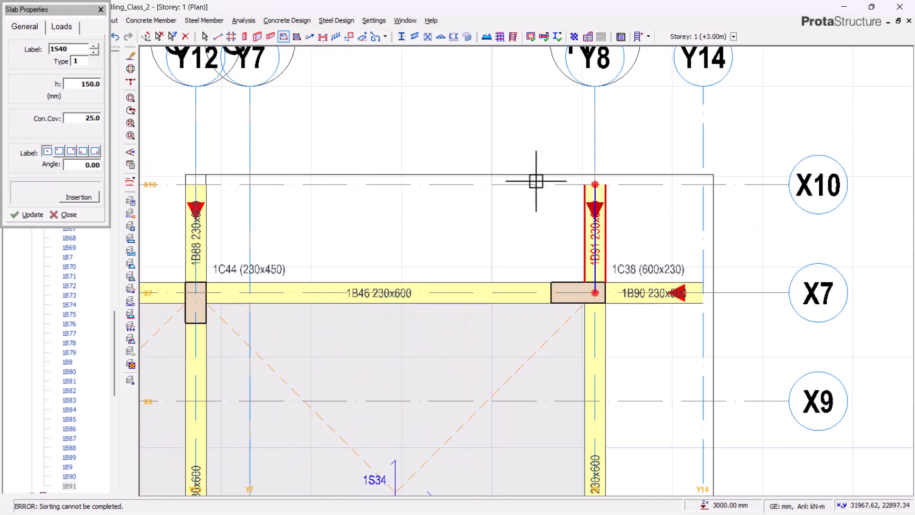
scroll(460, 134, "down", 3)
scroll(460, 130, "down", 1)
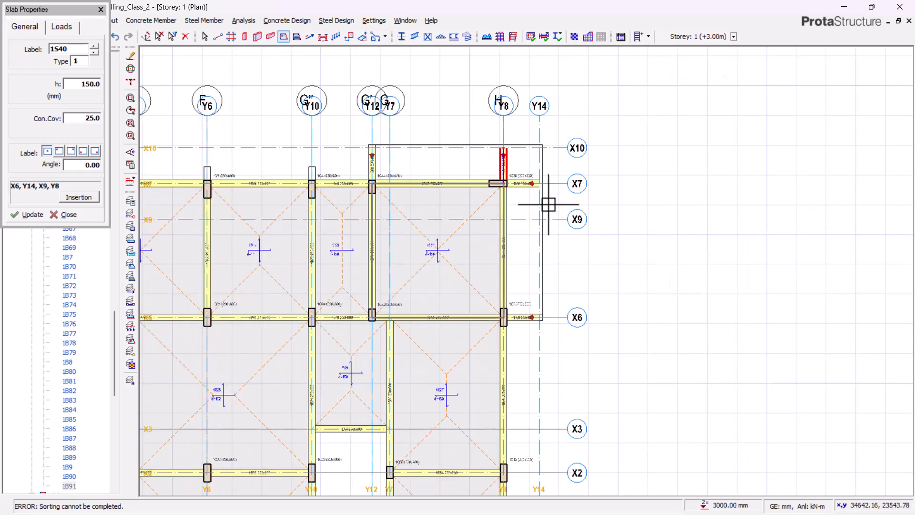
scroll(528, 248, "up", 2)
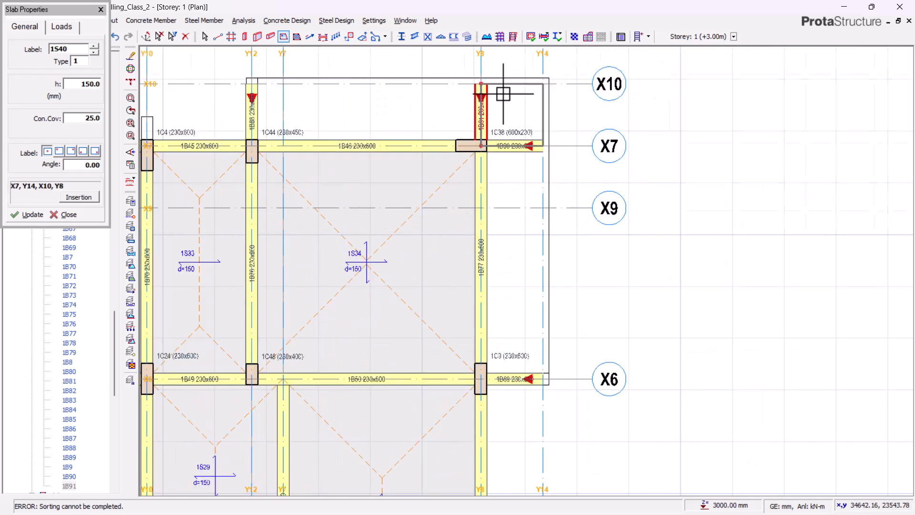
scroll(501, 90, "up", 4)
scroll(413, 219, "down", 2)
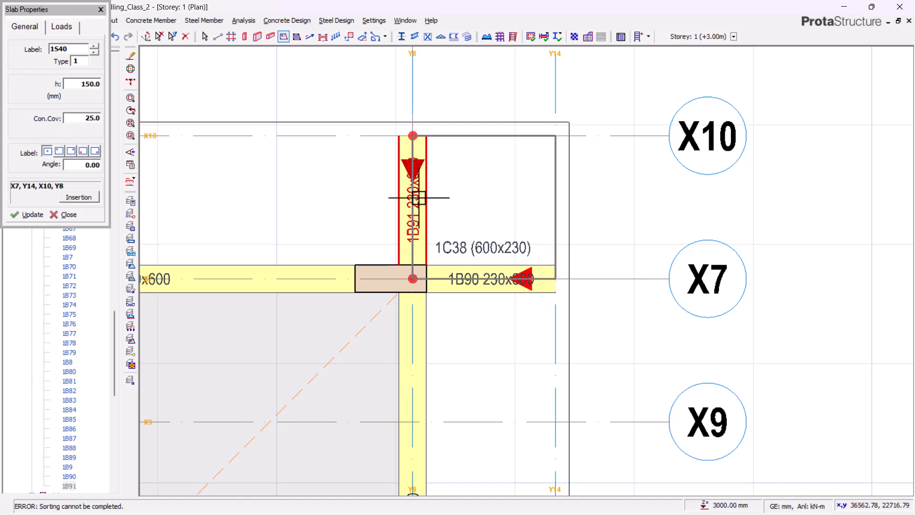
scroll(474, 133, "up", 1)
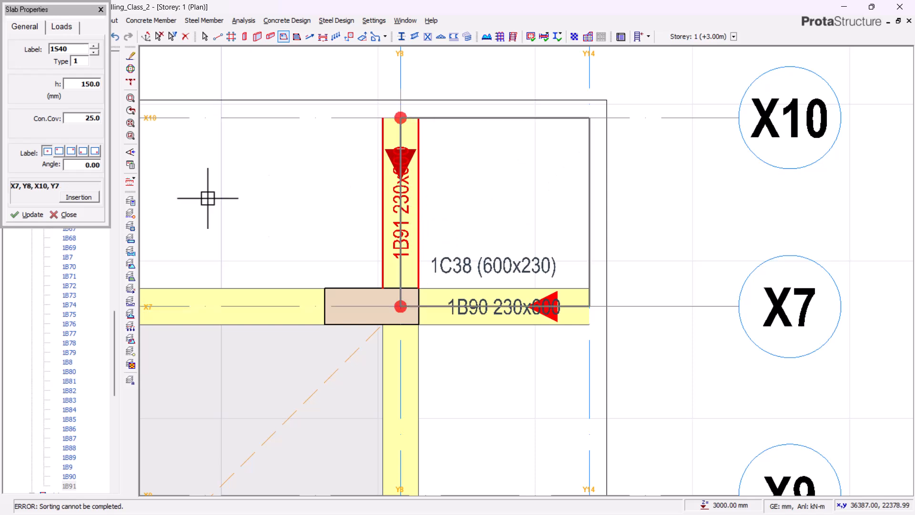
left_click(539, 172)
scroll(590, 130, "down", 3)
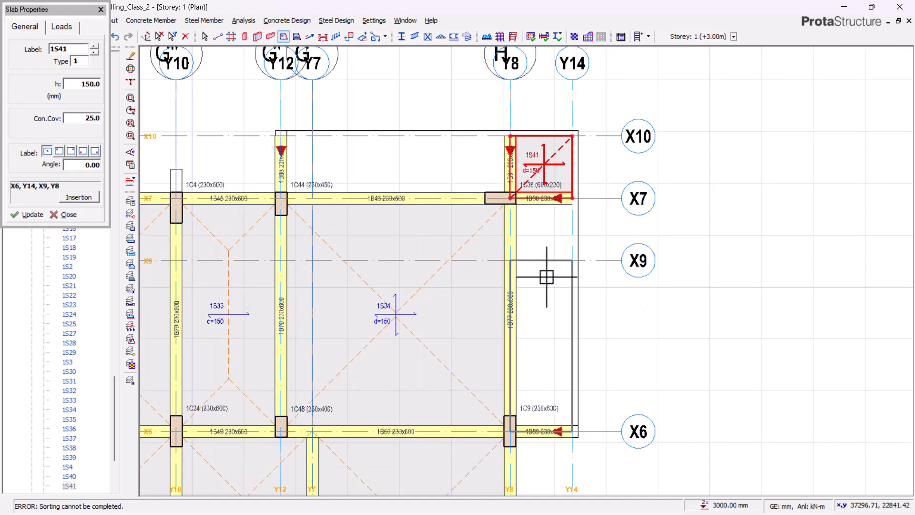
Insert a type 1, 150 mm thick side balcony slab by picking its bounding axes X6, Y14, X7 and Y8
scroll(543, 301, "up", 3)
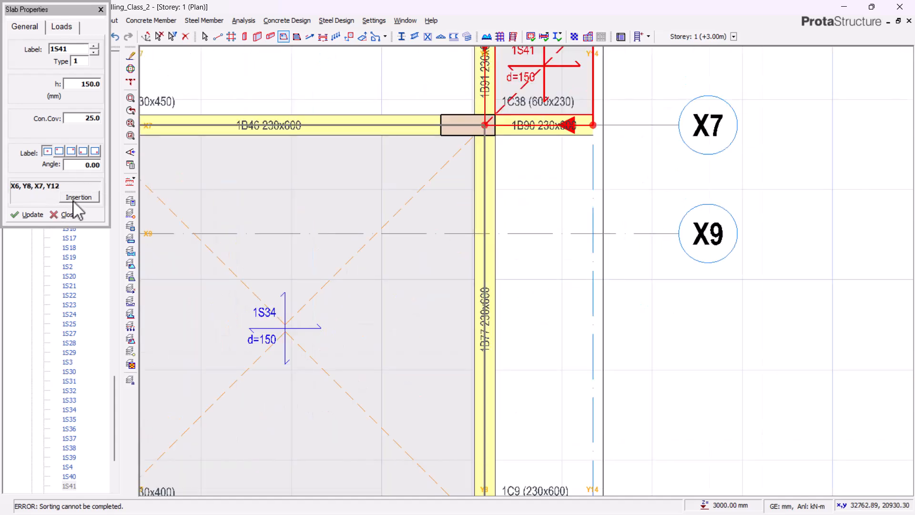
left_click(86, 199)
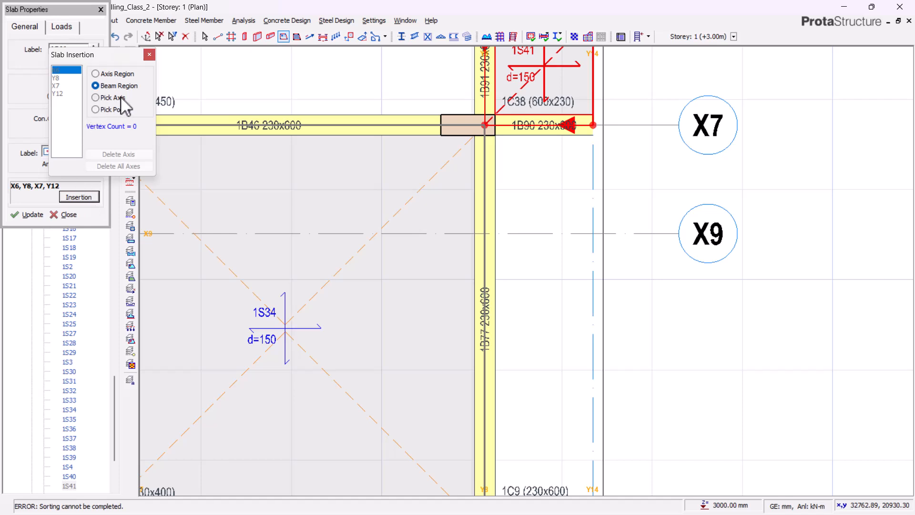
left_click(95, 97)
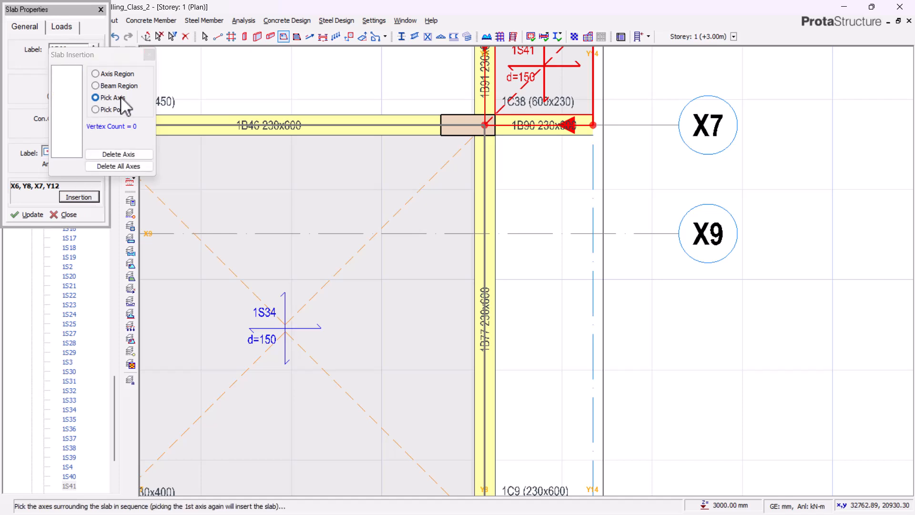
scroll(586, 169, "down", 1)
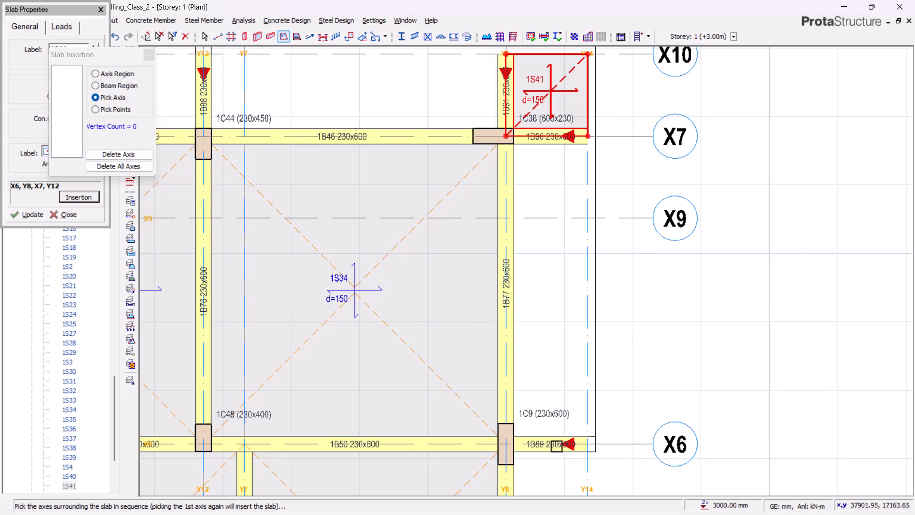
scroll(602, 448, "up", 2)
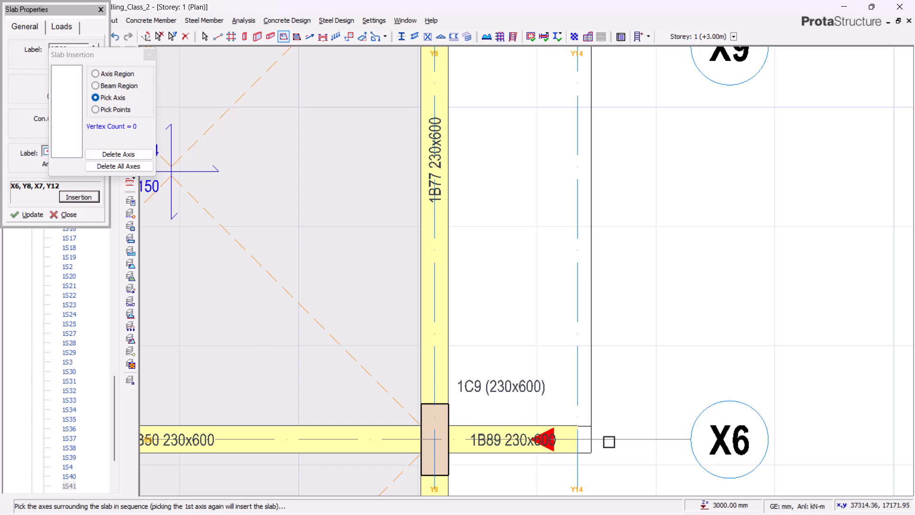
left_click(610, 441)
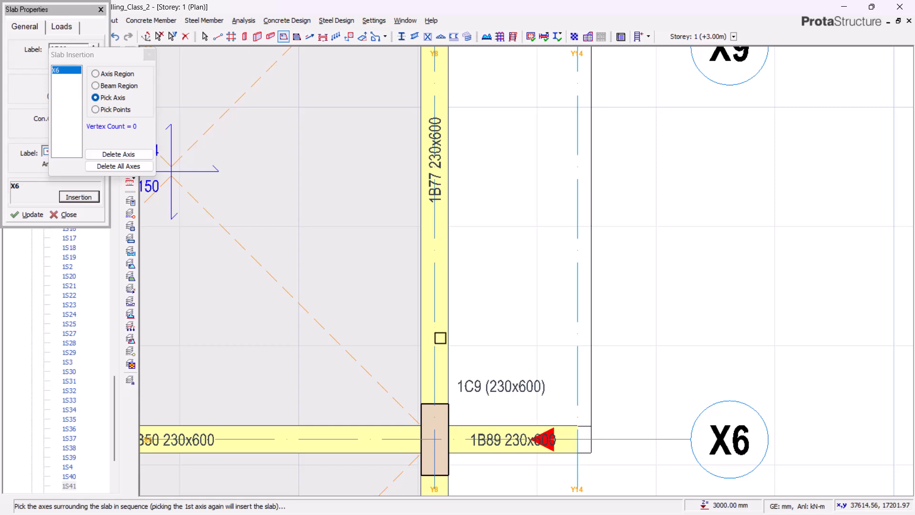
left_click(577, 285)
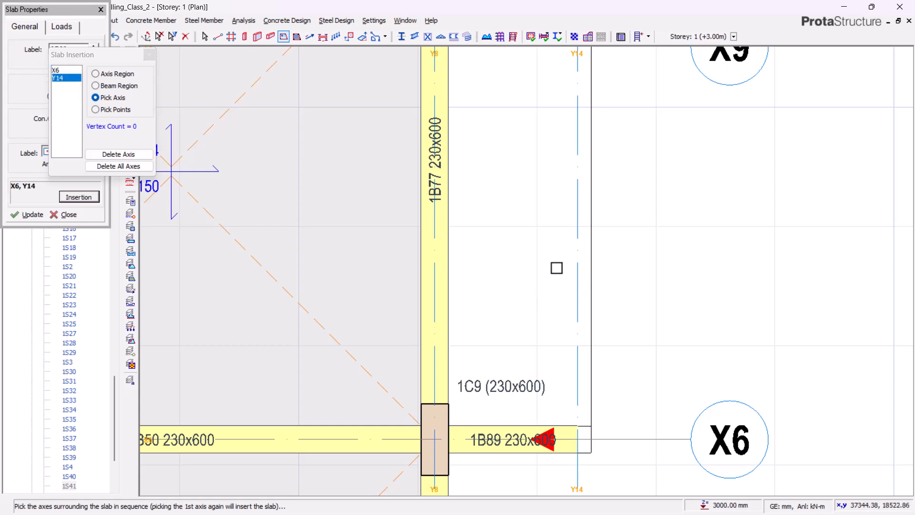
scroll(531, 317, "down", 4)
scroll(548, 267, "up", 4)
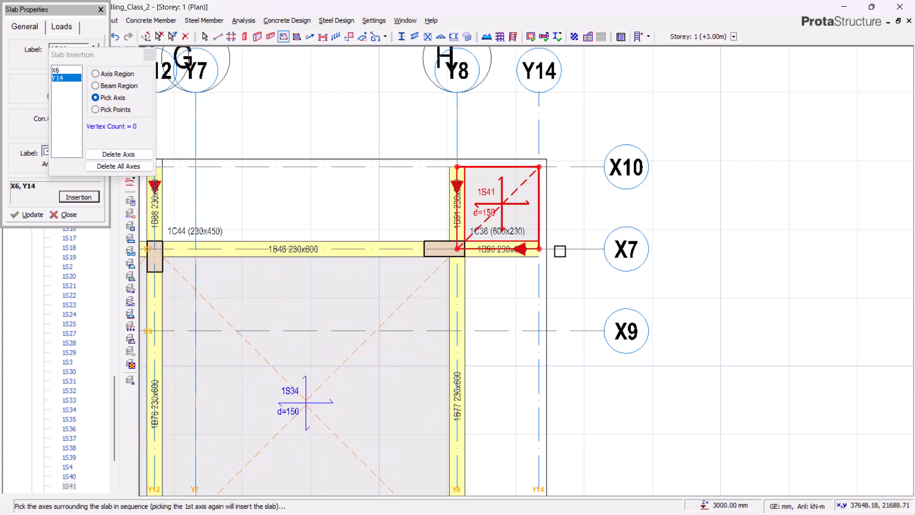
scroll(560, 252, "up", 3)
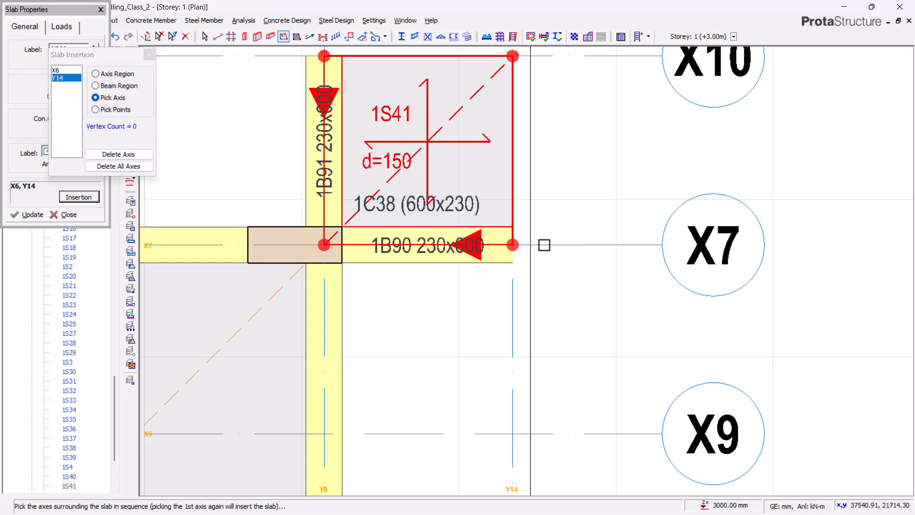
left_click(544, 245)
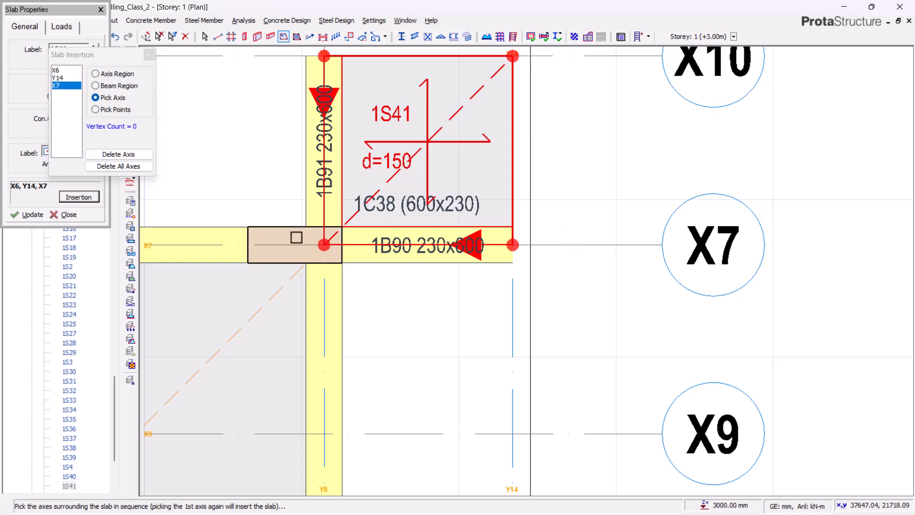
left_click(325, 286)
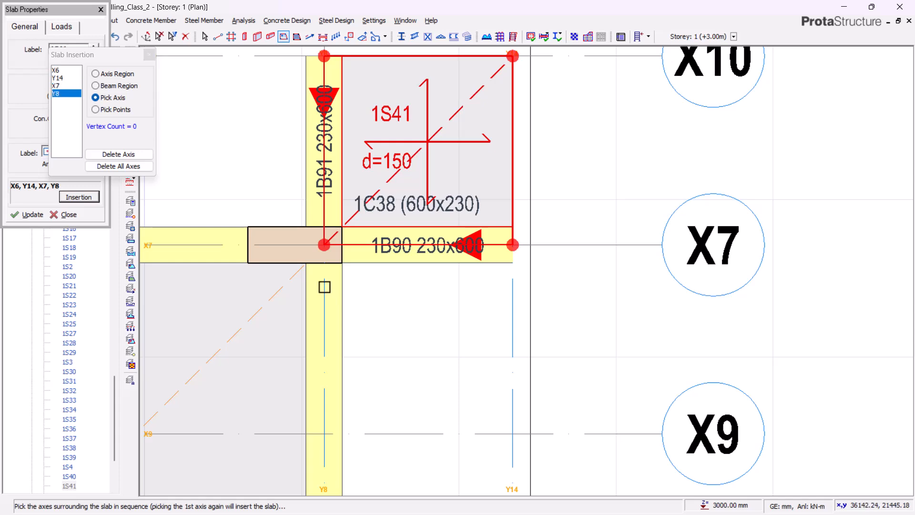
scroll(370, 215, "down", 4)
scroll(387, 404, "up", 4)
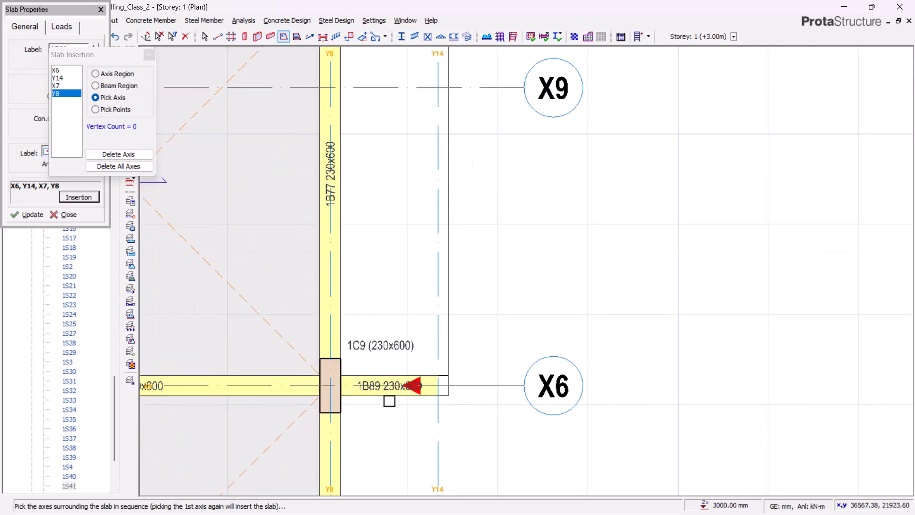
left_click(510, 377)
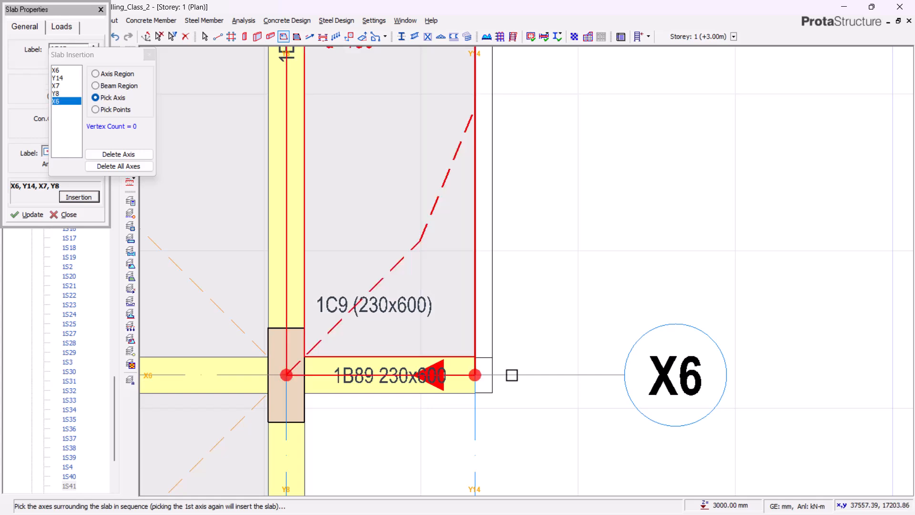
scroll(505, 374, "down", 3)
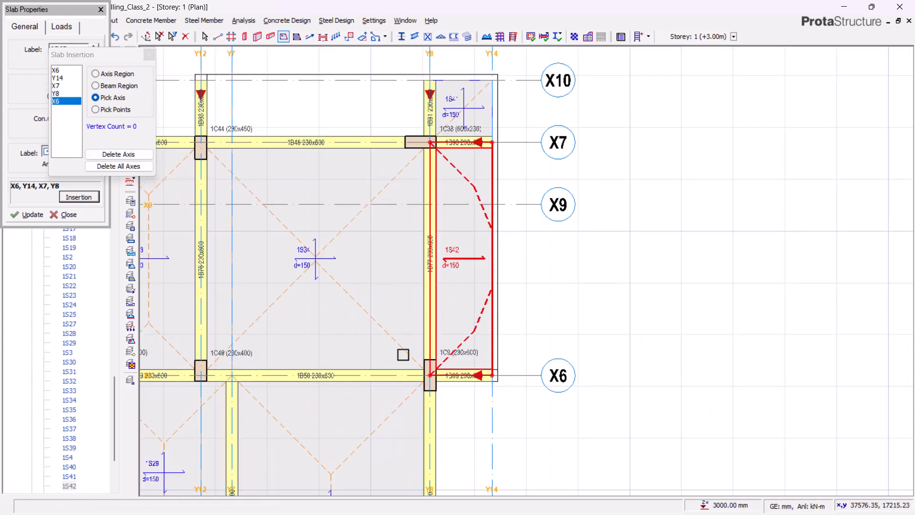
Clear the picked axes and insert a 150 mm balcony slab bounded by axes Y12, X7, Y8 and X10
scroll(512, 344, "down", 2)
scroll(373, 155, "up", 1)
scroll(362, 154, "up", 1)
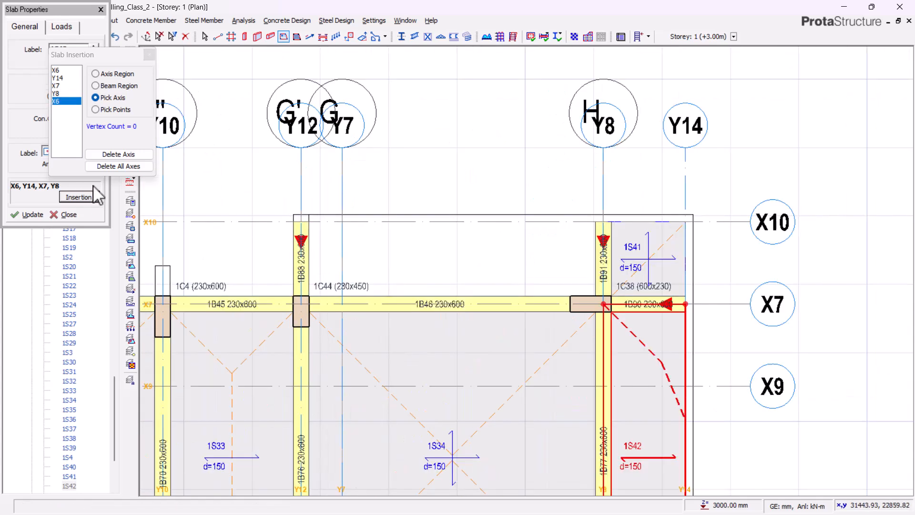
left_click(110, 166)
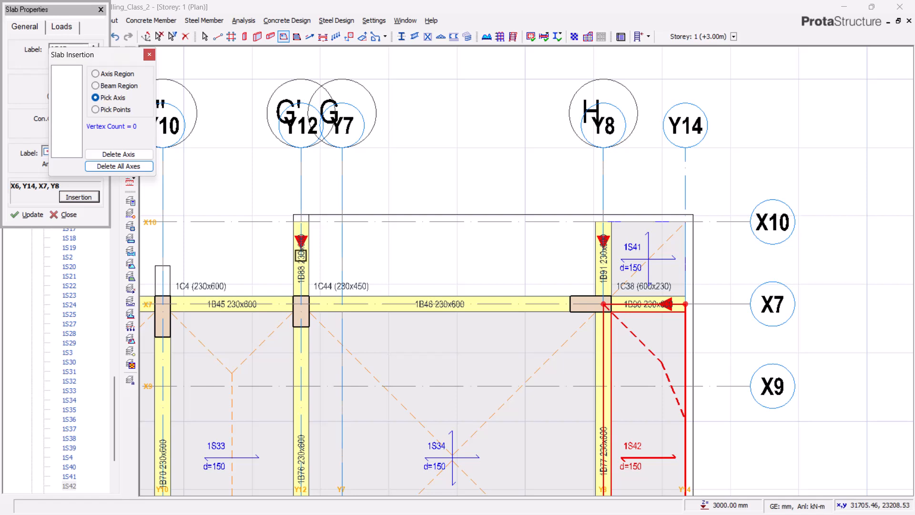
left_click(299, 197)
left_click(301, 304)
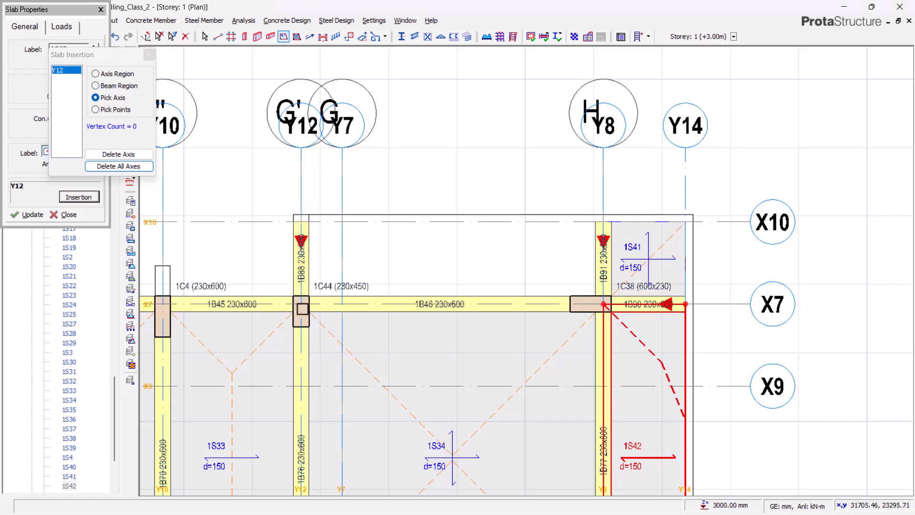
left_click(360, 304)
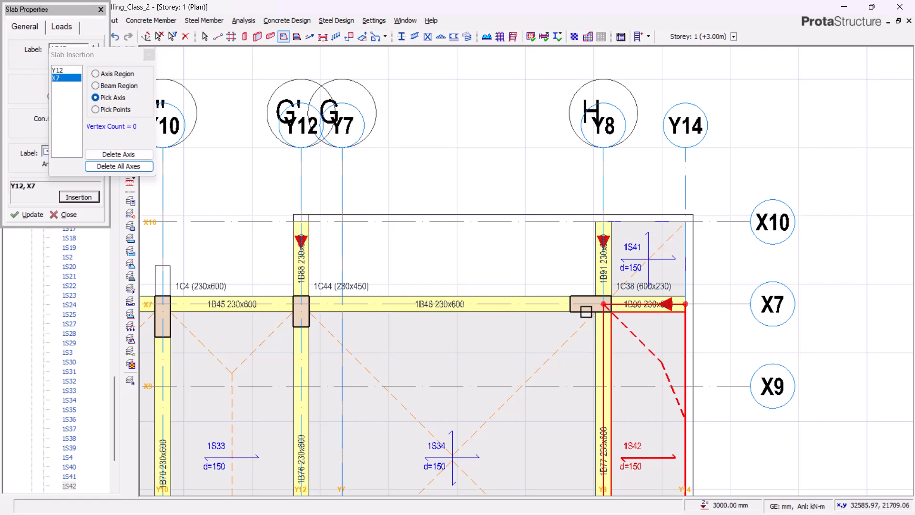
left_click(603, 191)
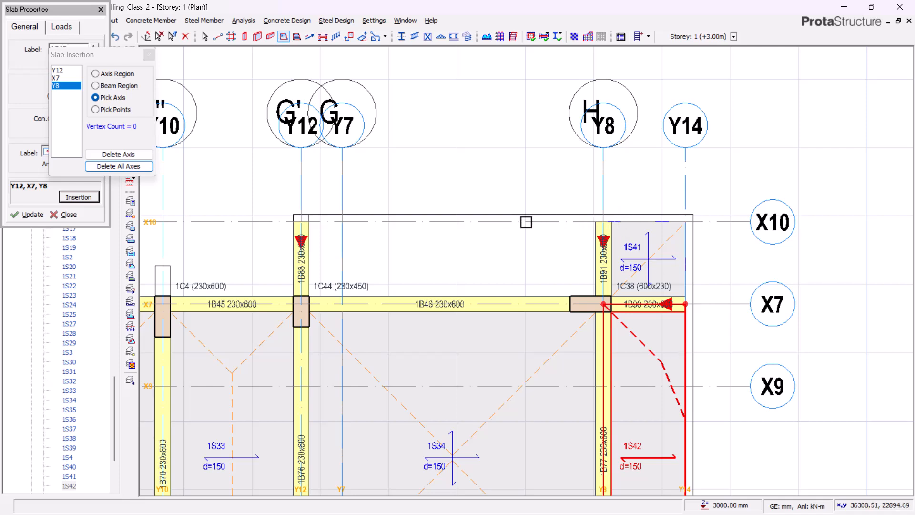
left_click(504, 222)
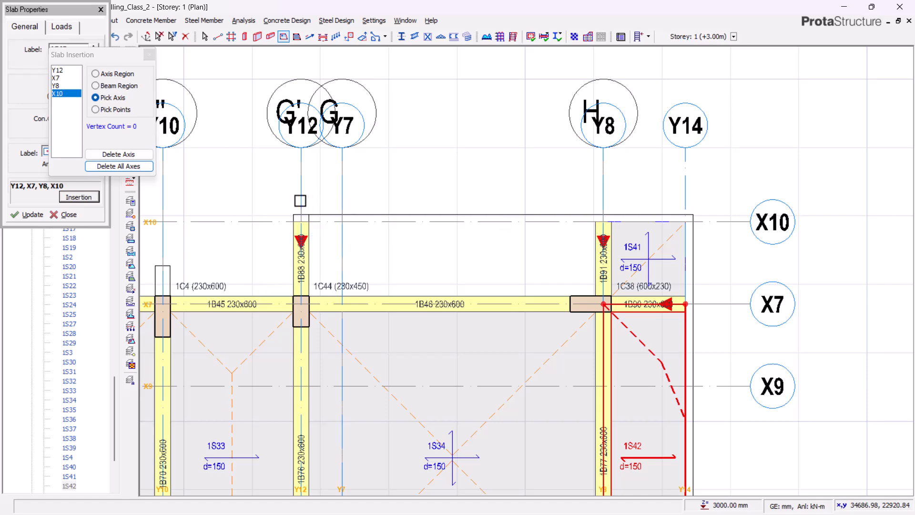
left_click(299, 200)
scroll(475, 143, "down", 5)
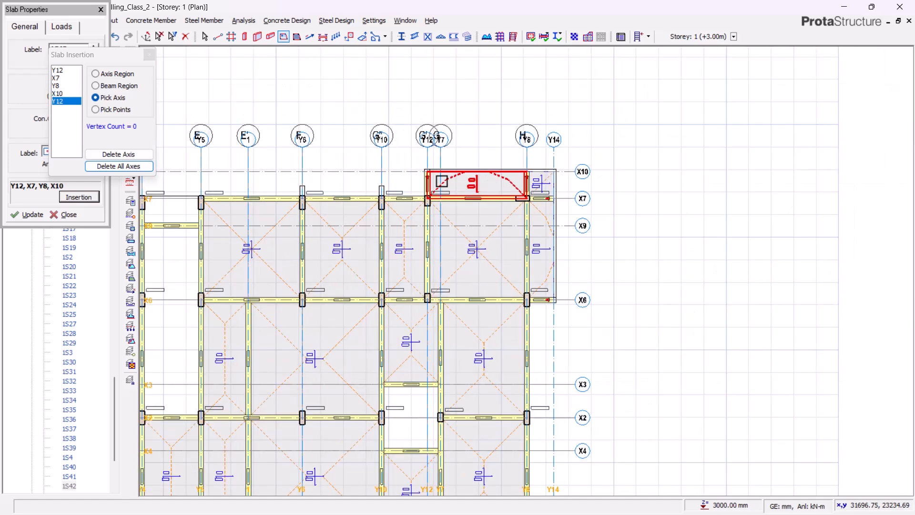
Clear the picked axis list, set slab insertion back to Beam Region and finish inserting slabs
left_click(126, 165)
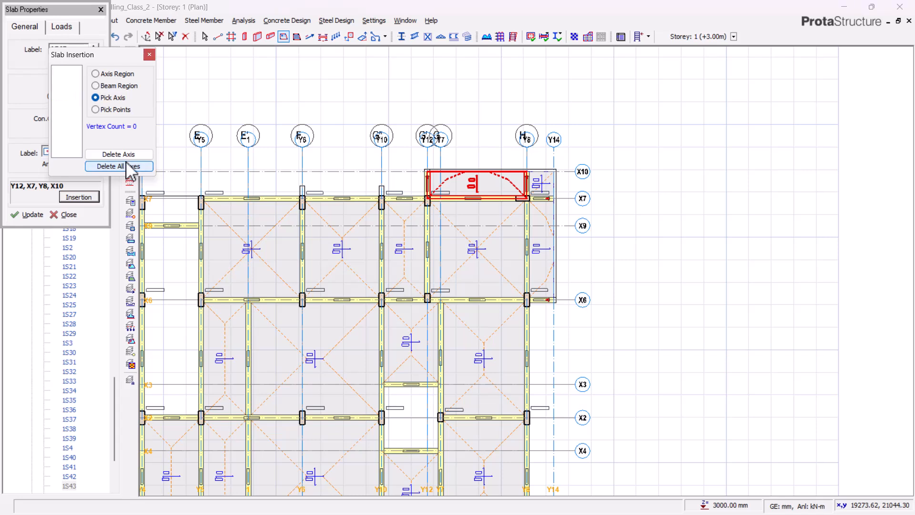
left_click(105, 86)
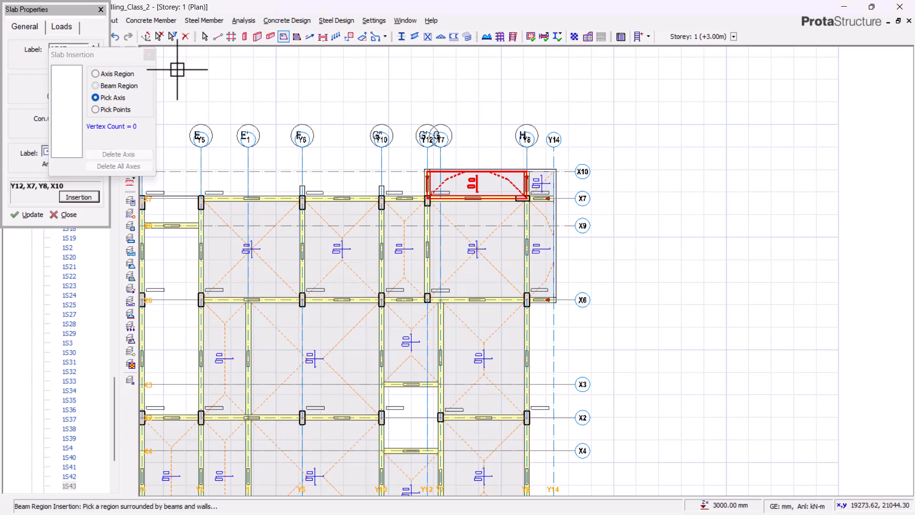
left_click(149, 54)
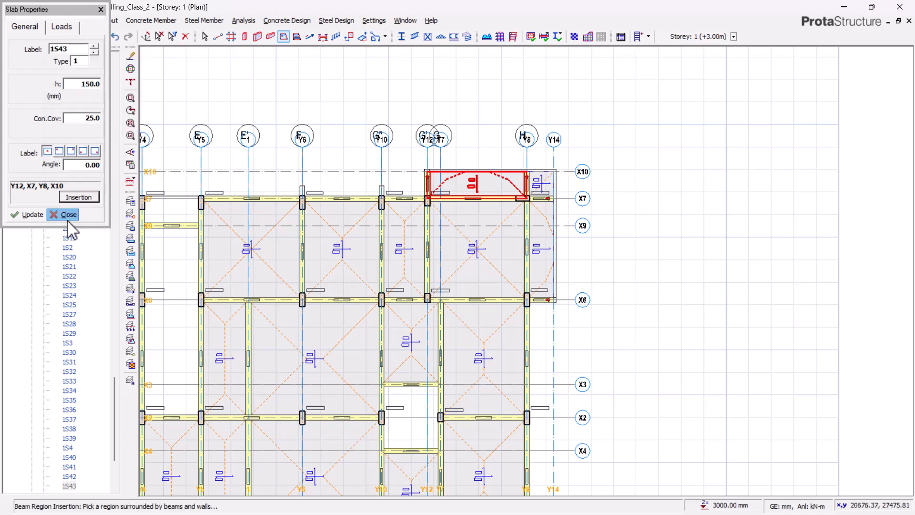
left_click(68, 217)
Switch the Storey 1 view from plan to 3D
scroll(62, 143, "up", 10)
scroll(64, 135, "up", 20)
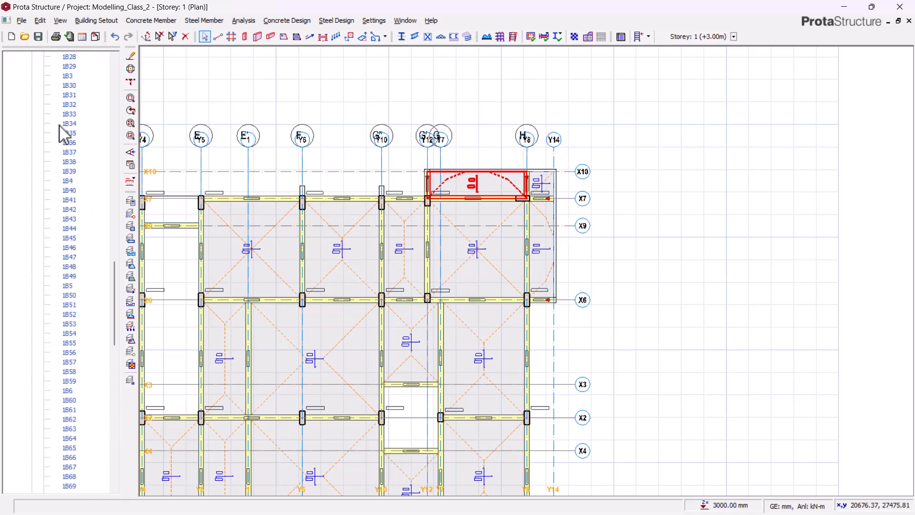
scroll(62, 134, "up", 3)
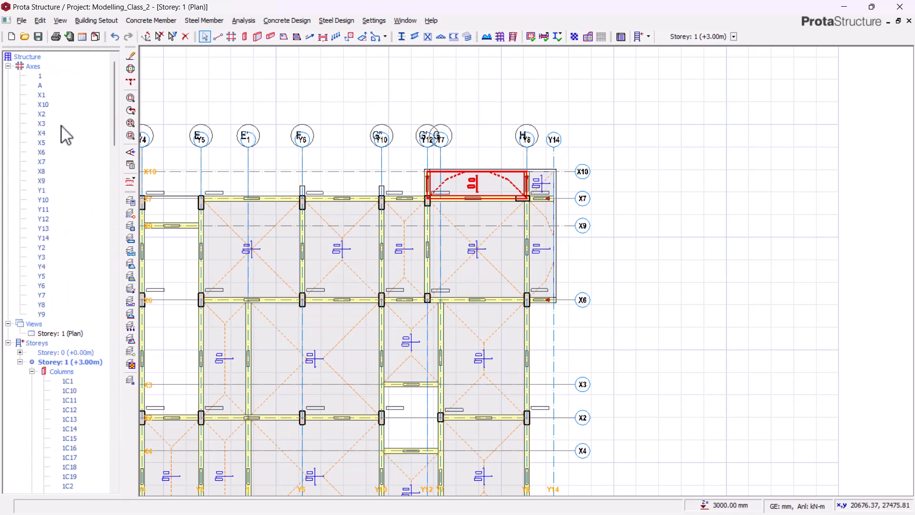
scroll(67, 184, "down", 5)
right_click(53, 190)
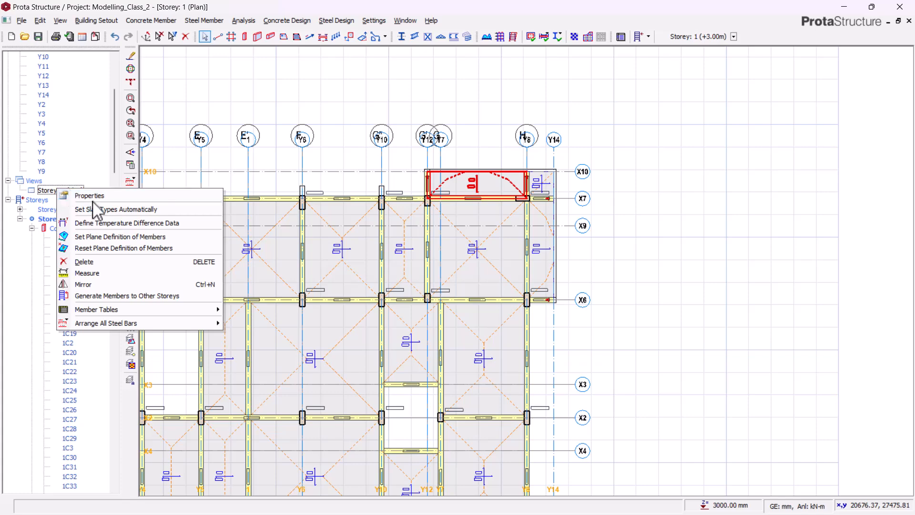
left_click(42, 189)
right_click(47, 191)
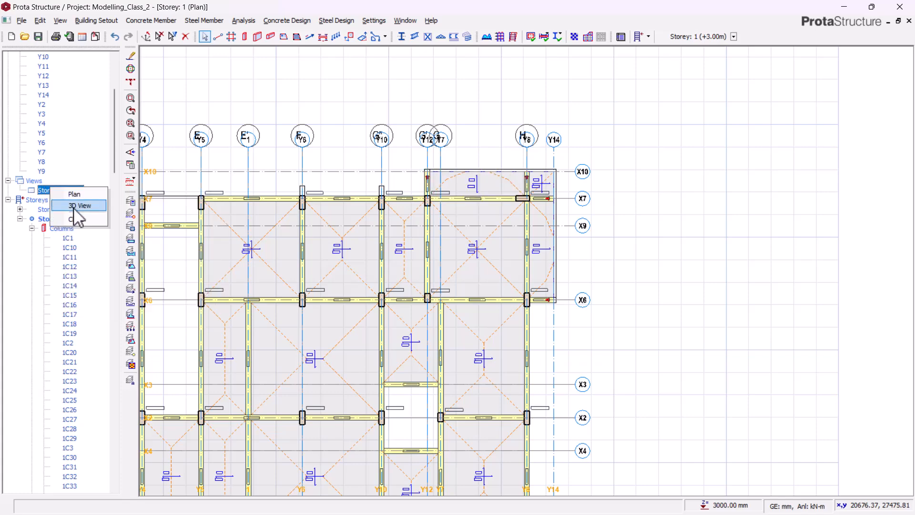
left_click(72, 212)
Examine the new corner balcony's slabs and cantilever beams around X7, X10, Y8 and Y14 in 3D from several sides
middle_click_drag(615, 300, 506, 306)
middle_click_drag(394, 360, 439, 322)
scroll(303, 347, "up", 8)
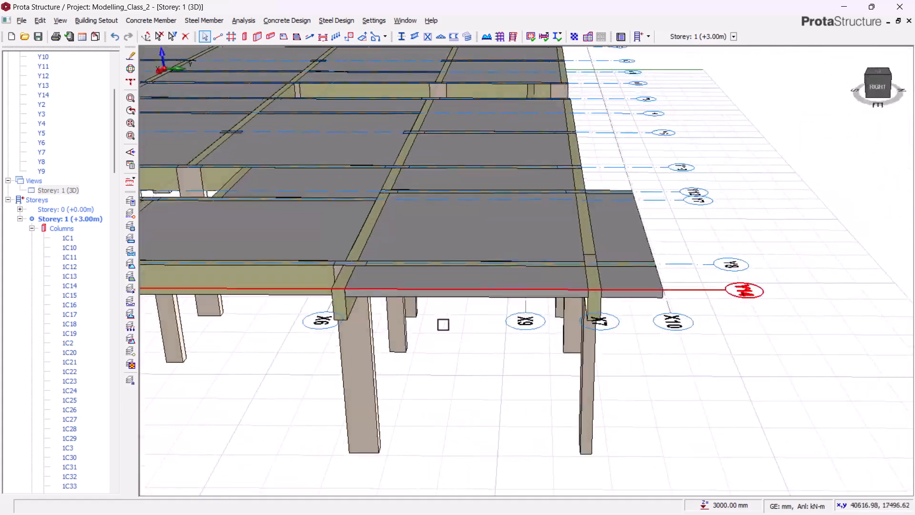
scroll(598, 372, "down", 6)
middle_click_drag(598, 372, 485, 365)
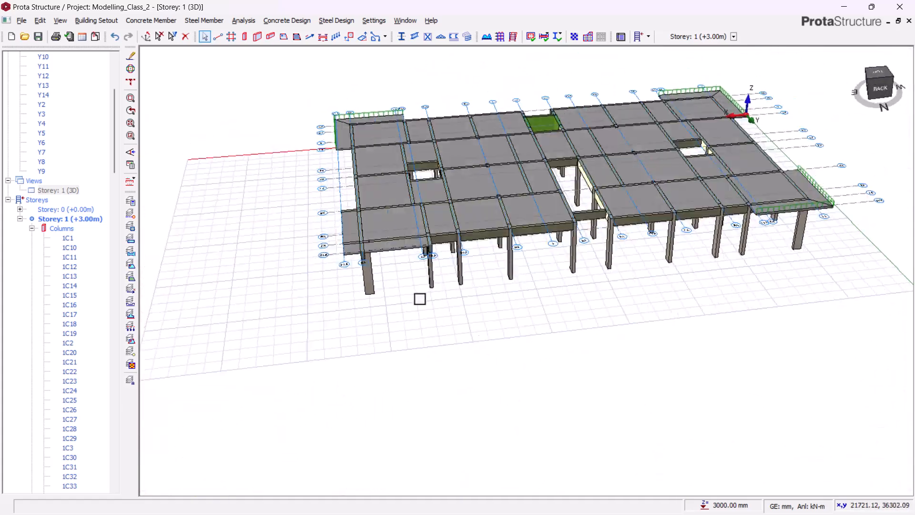
scroll(370, 278, "up", 5)
middle_click_drag(356, 288, 430, 298)
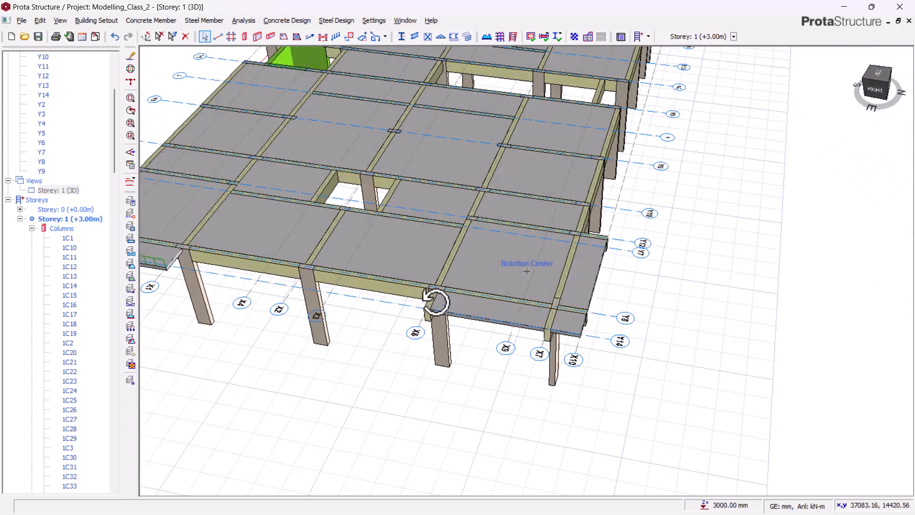
scroll(584, 352, "up", 5)
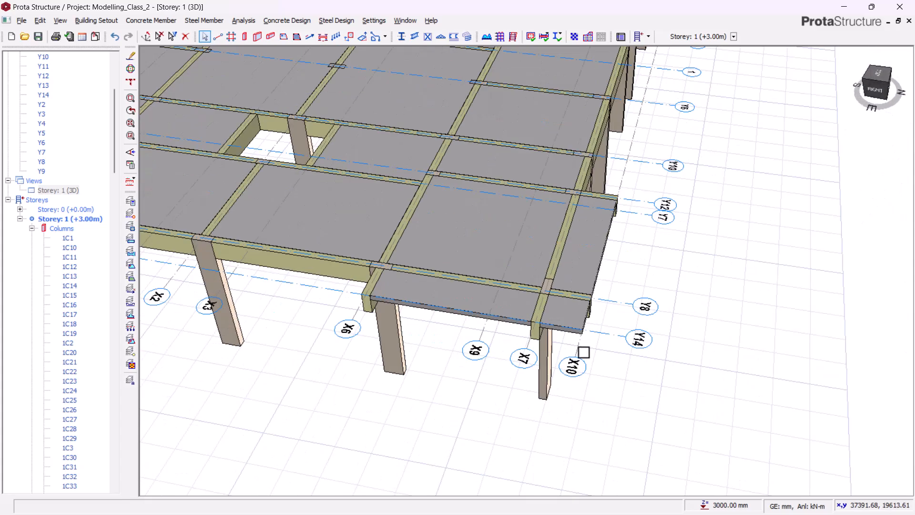
scroll(593, 343, "down", 5)
middle_click_drag(627, 394, 286, 278)
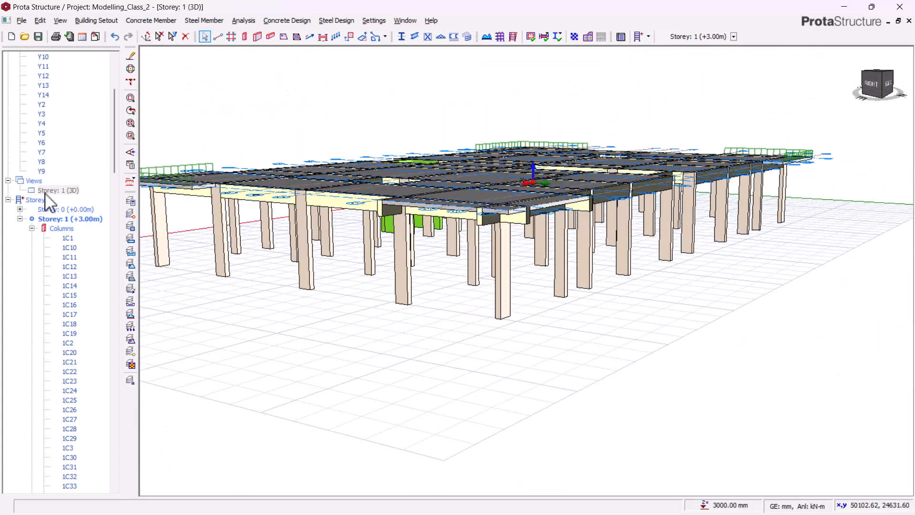
Return the Storey 1 view to plan and look over the whole floor layout
left_click(71, 190)
right_click(74, 190)
left_click(98, 196)
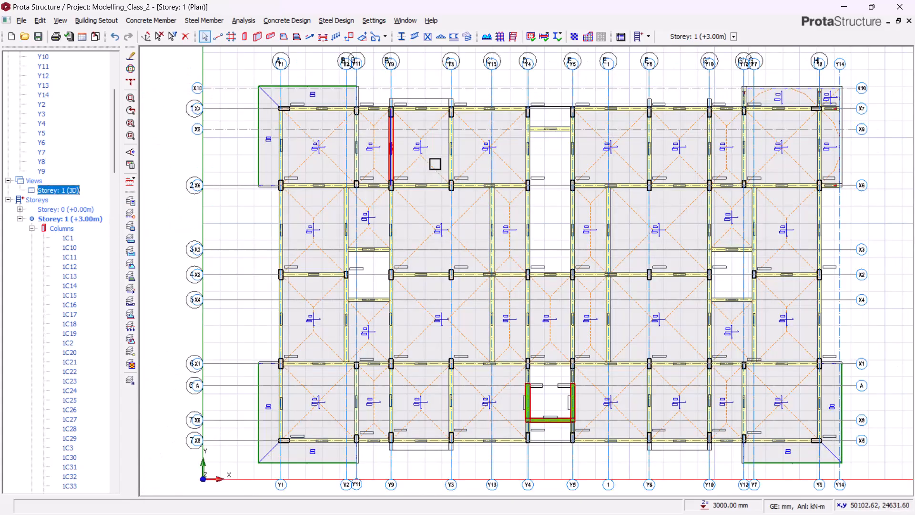
scroll(410, 215, "down", 2)
scroll(388, 231, "up", 3)
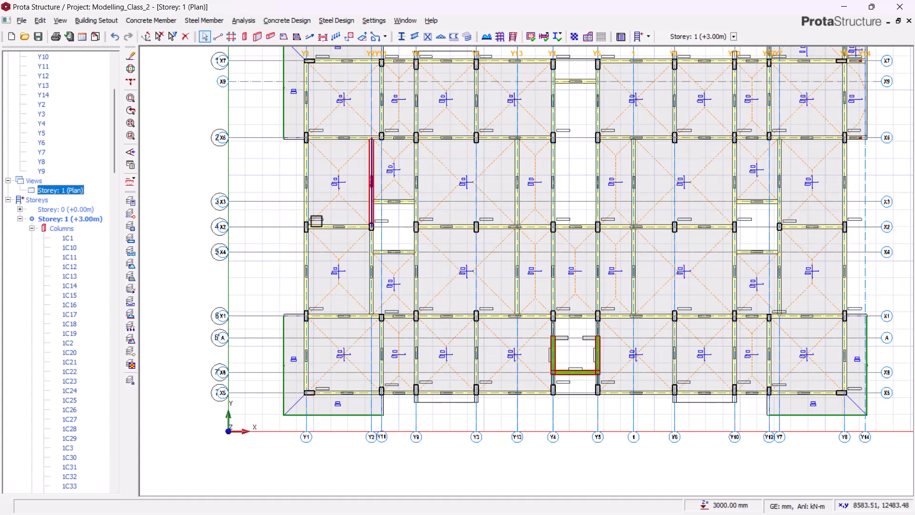
scroll(334, 200, "up", 3)
scroll(316, 133, "down", 3)
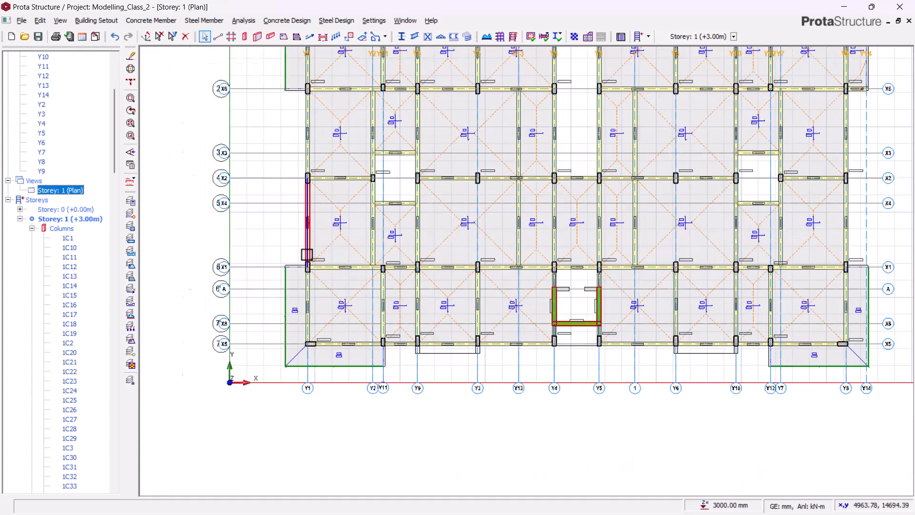
scroll(309, 256, "up", 1)
scroll(308, 204, "up", 1)
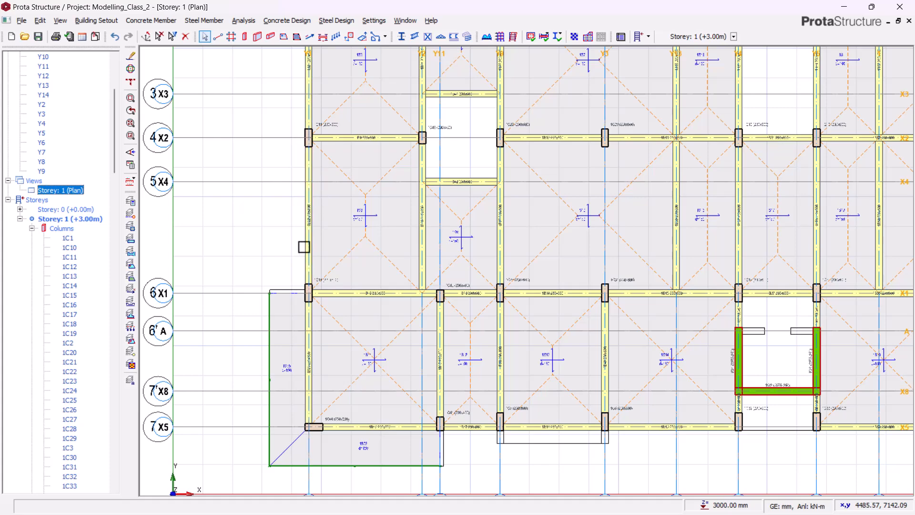
left_click(388, 293)
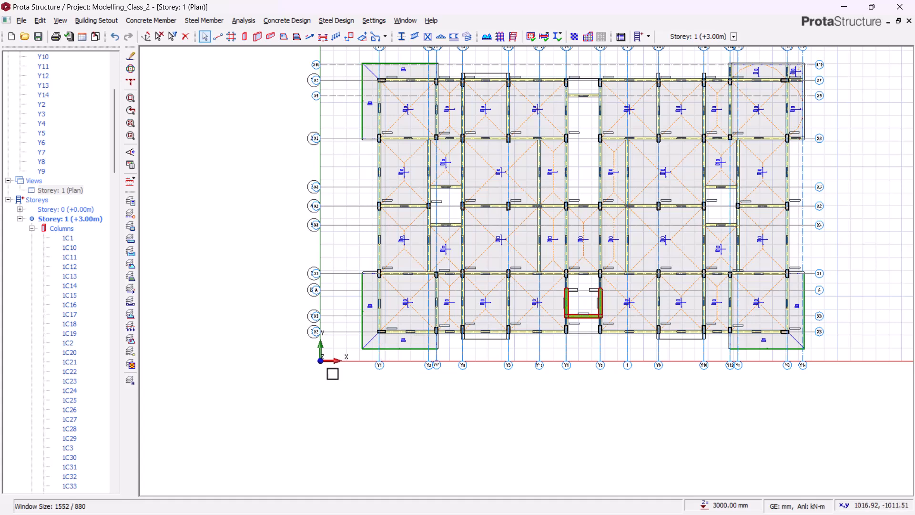
scroll(332, 373, "down", 1)
Switch to Microsoft Edge, read the block weights in Table 2 of the fundamentals-of-rcc-design PDF, and return to ProtaStructure
left_click(845, 6)
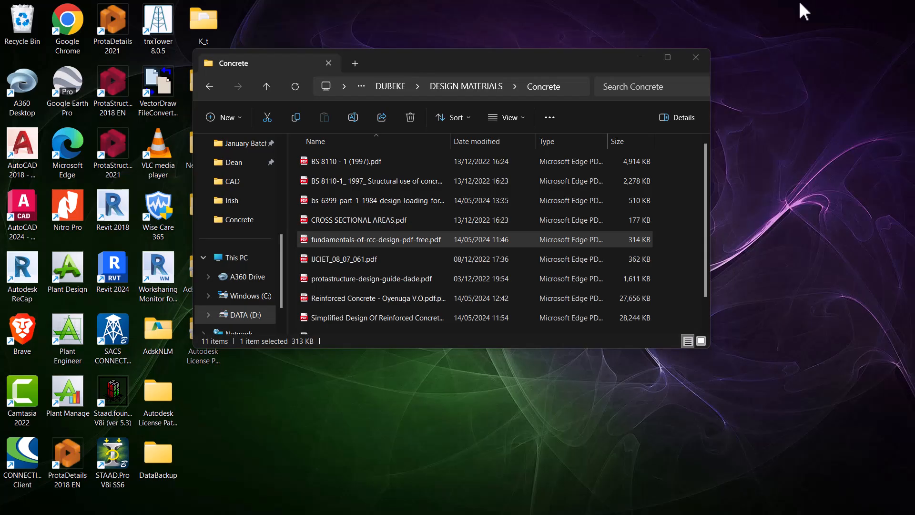
mouse_move(598, 509)
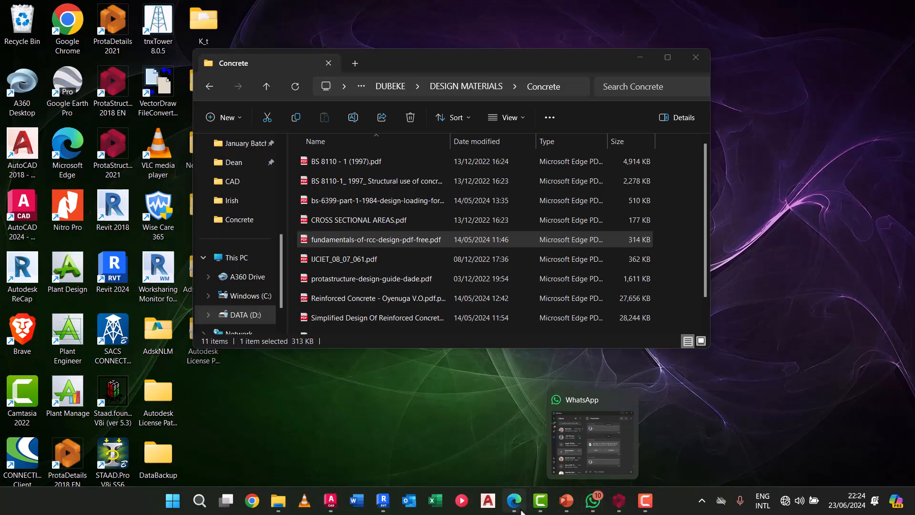
left_click(513, 504)
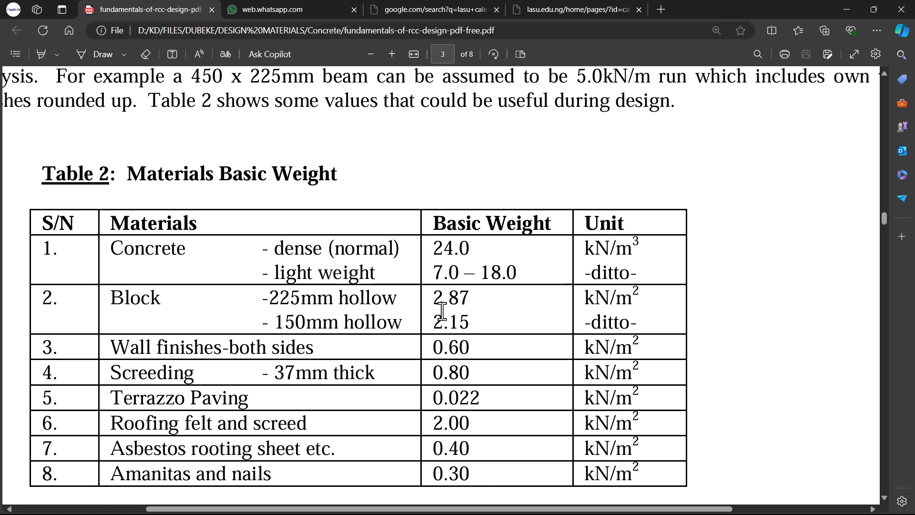
left_click(848, 9)
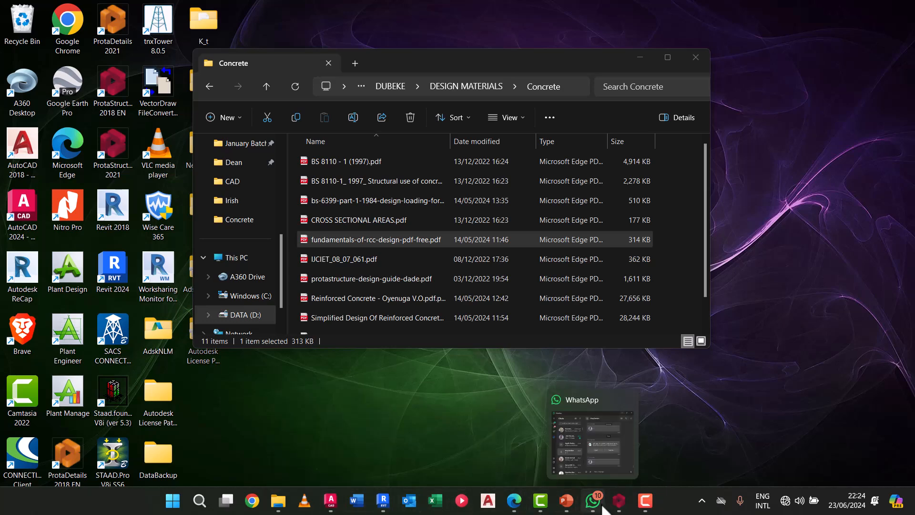
left_click(618, 502)
Edit the wall load of beam 1B1 on axis X7, with unit weight 3 kN/m2, wall height 3 m and thickness 0.23 m
scroll(330, 201, "up", 3)
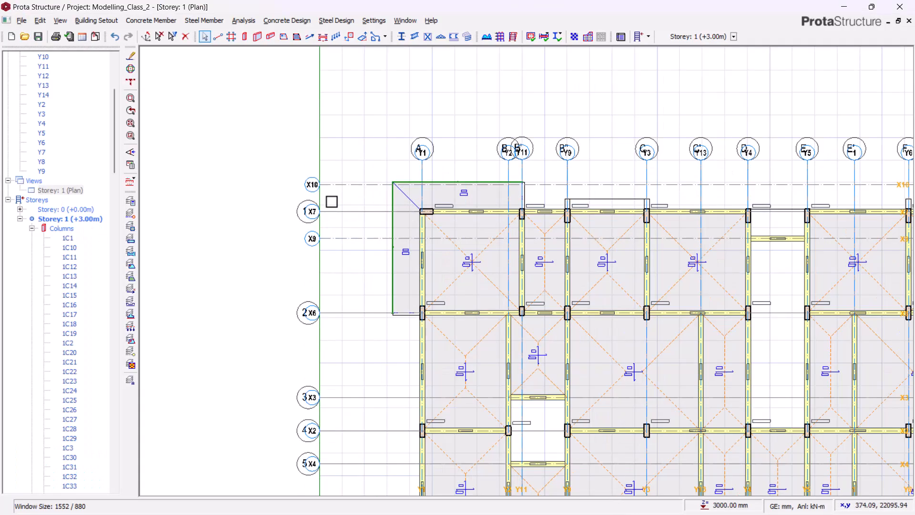
scroll(448, 210, "up", 5)
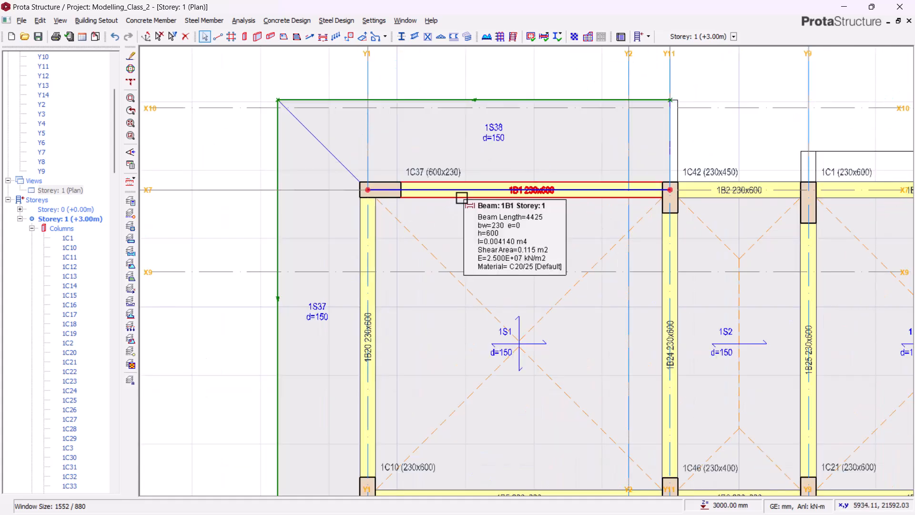
left_click(461, 198)
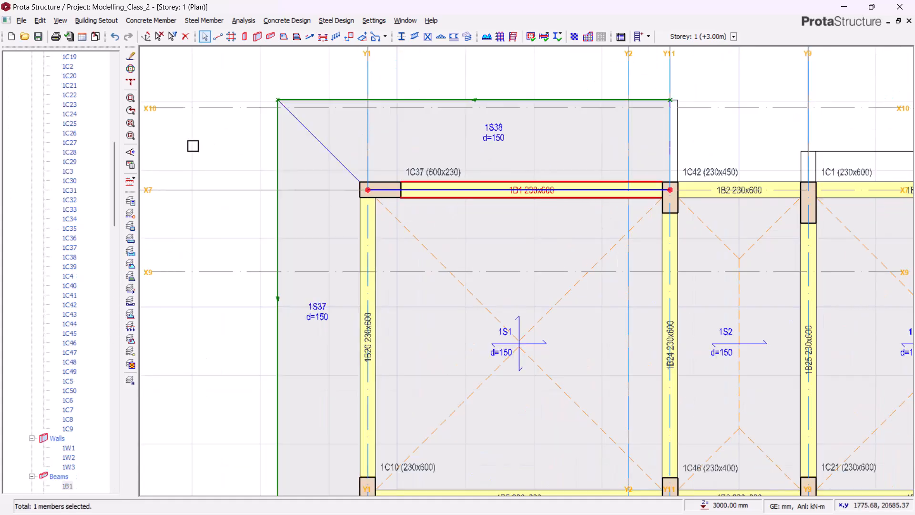
right_click(199, 131)
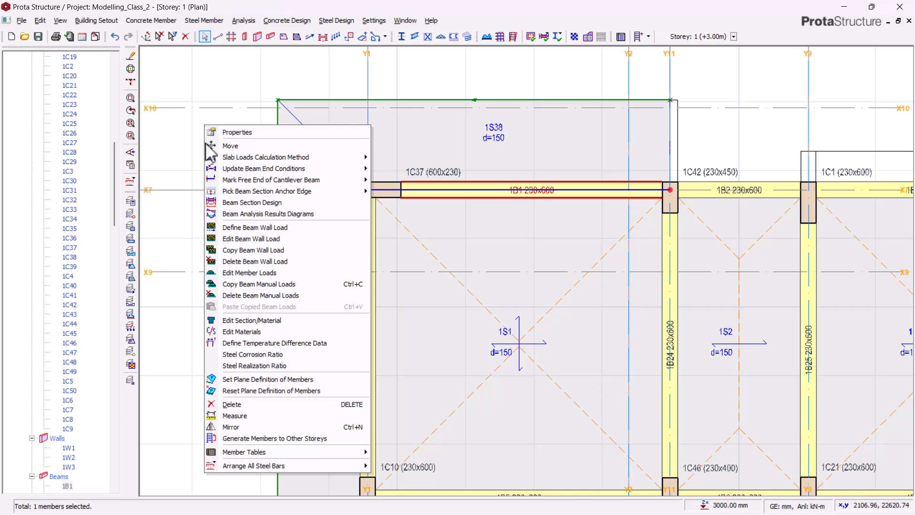
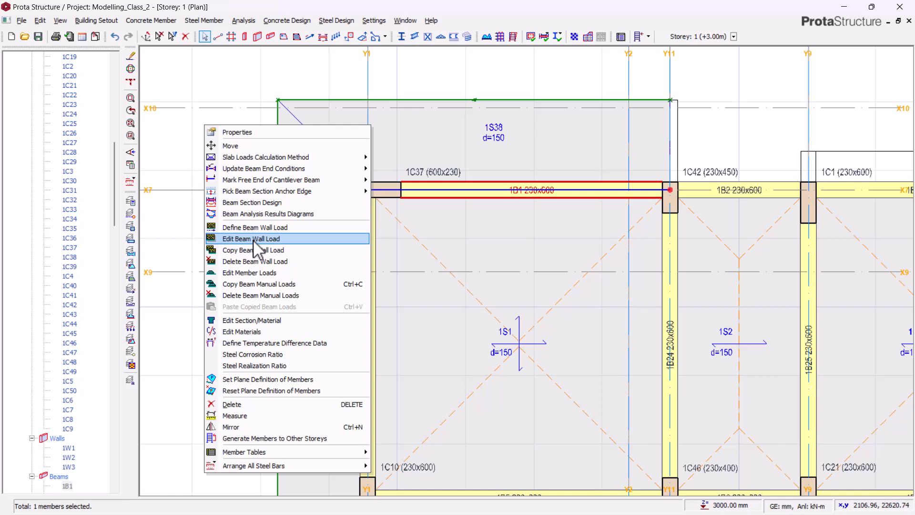
left_click(258, 240)
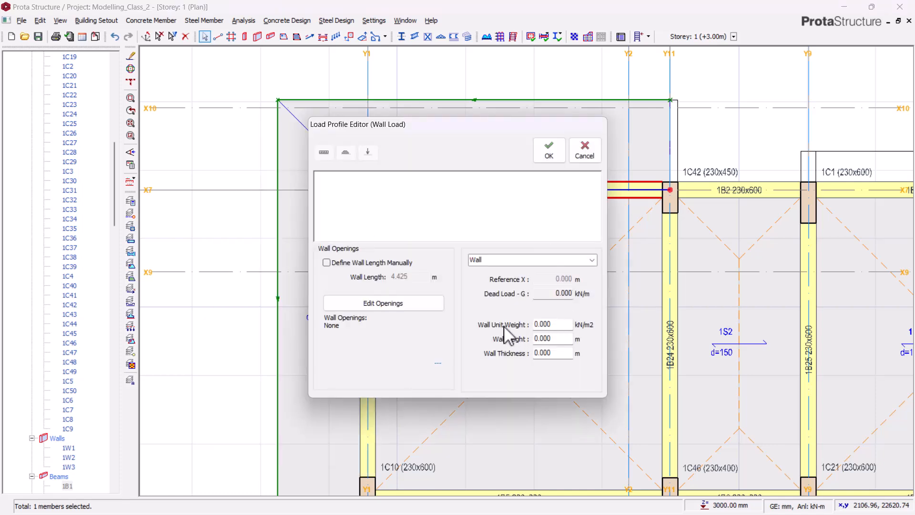
left_click(556, 324)
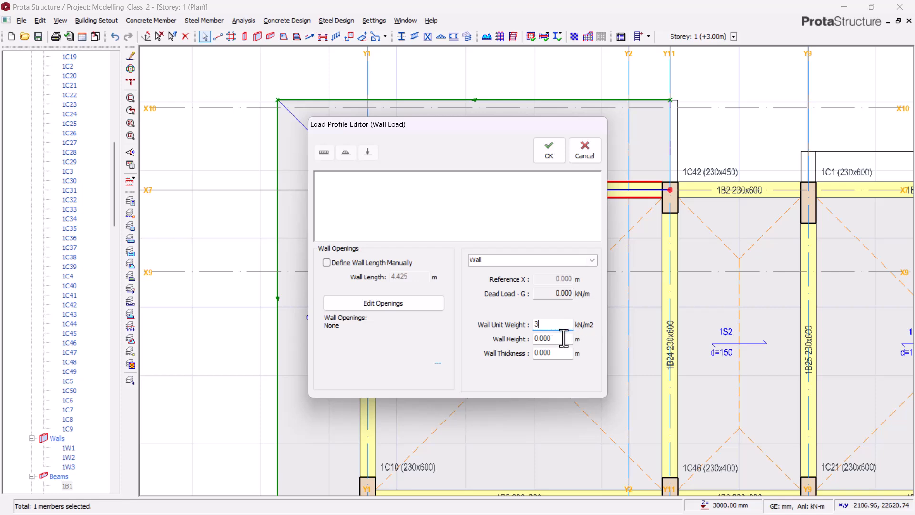
left_click(564, 338)
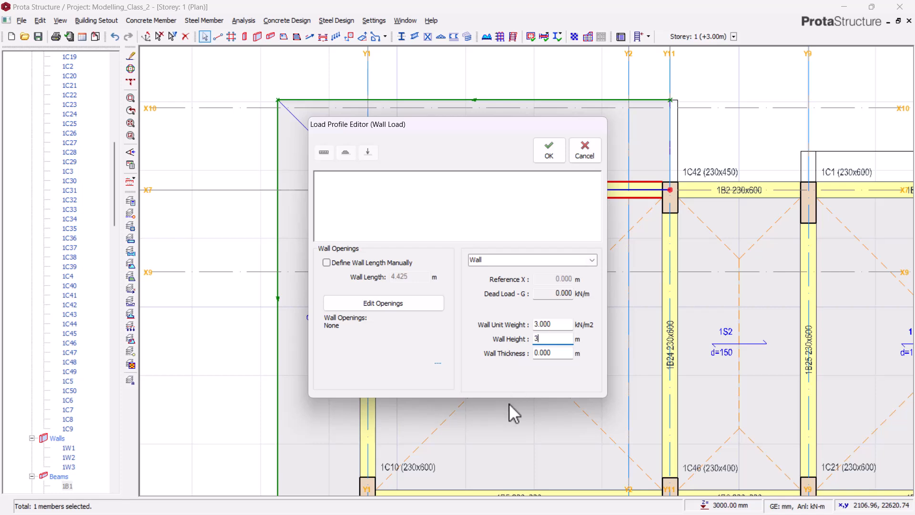
left_click(543, 353)
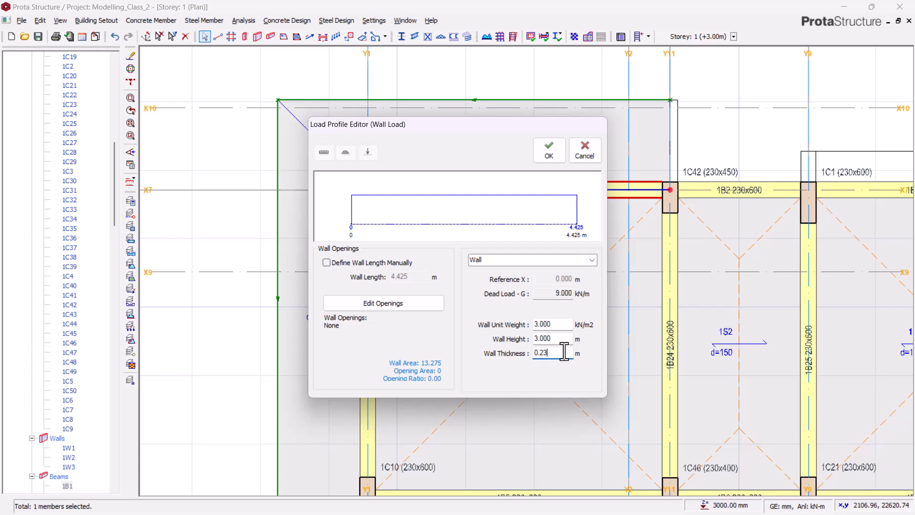
Try a wall unit weight of 2.87 kN/m2 for the wall load on beam 1B1
left_click(557, 339)
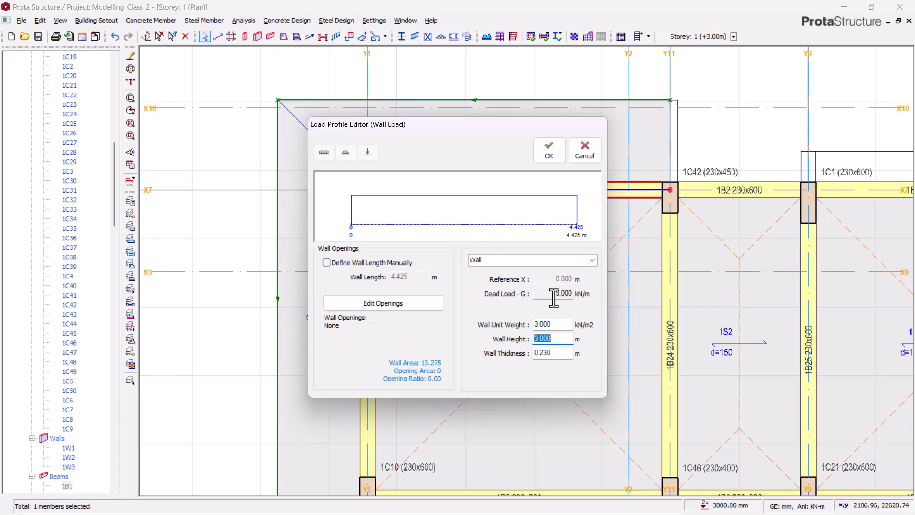
left_click(549, 324)
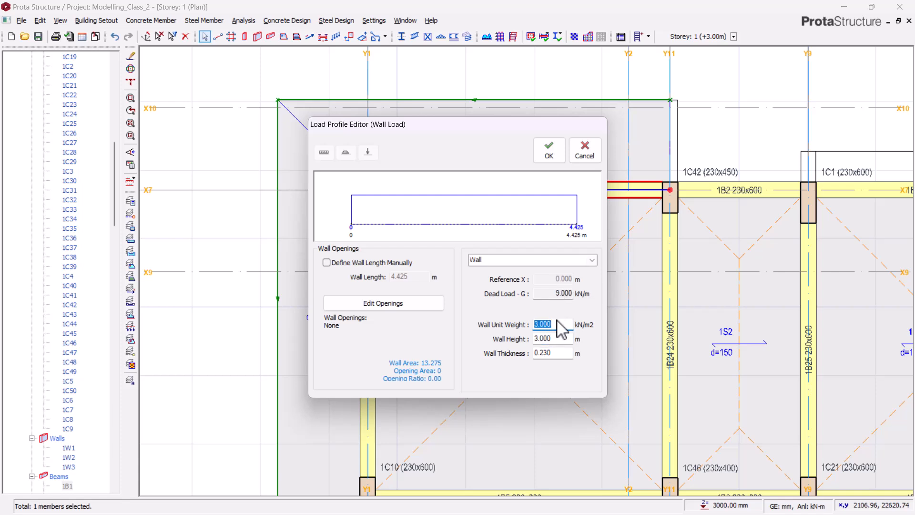
type("2.87")
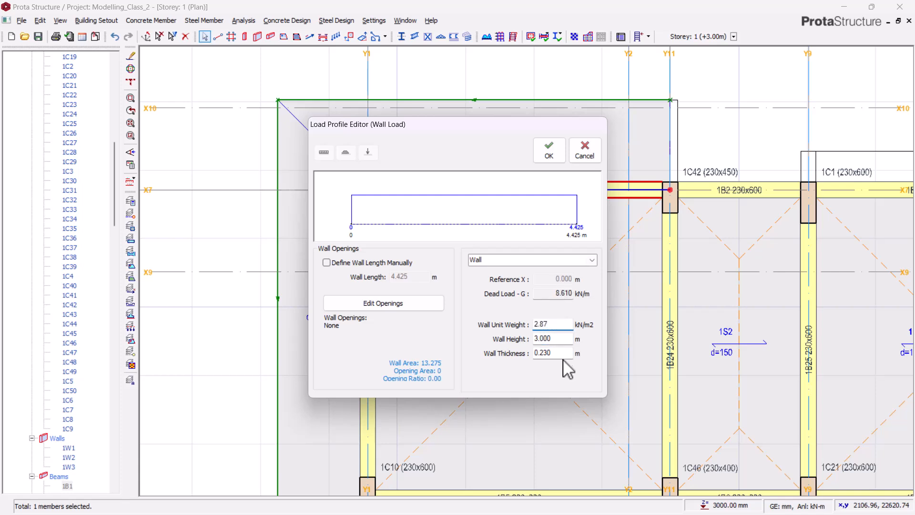
type("0")
left_click(556, 338)
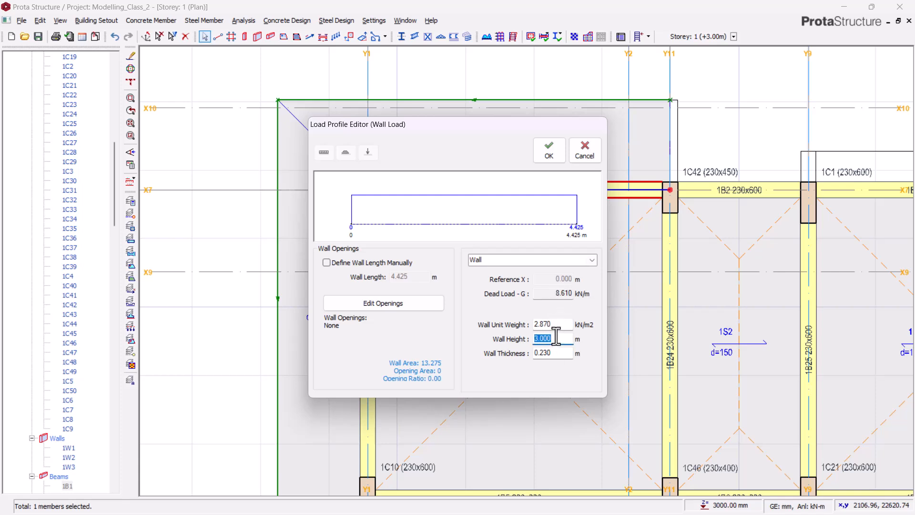
Set the wall unit weight back to 3 kN/m2 and apply the wall load to beam 1B1
left_click(560, 324)
left_click(557, 341)
left_click(559, 354)
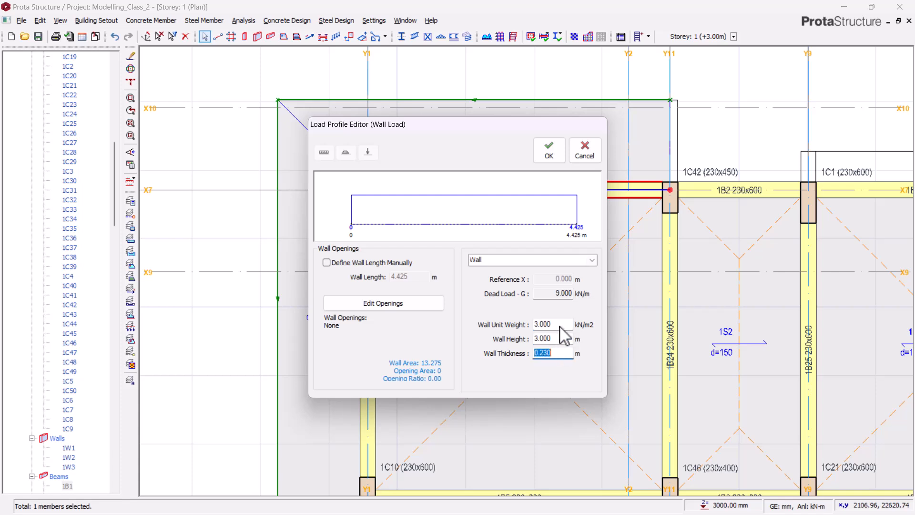
left_click(549, 150)
Look at the loaded beam 1B1 in plan and switch the Storey 1 view to 3D
scroll(370, 198, "up", 2)
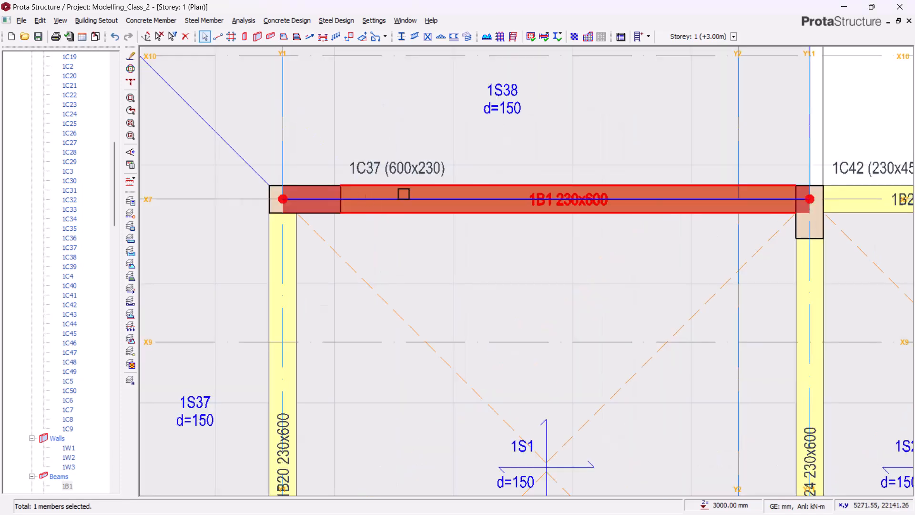
scroll(490, 194, "down", 2)
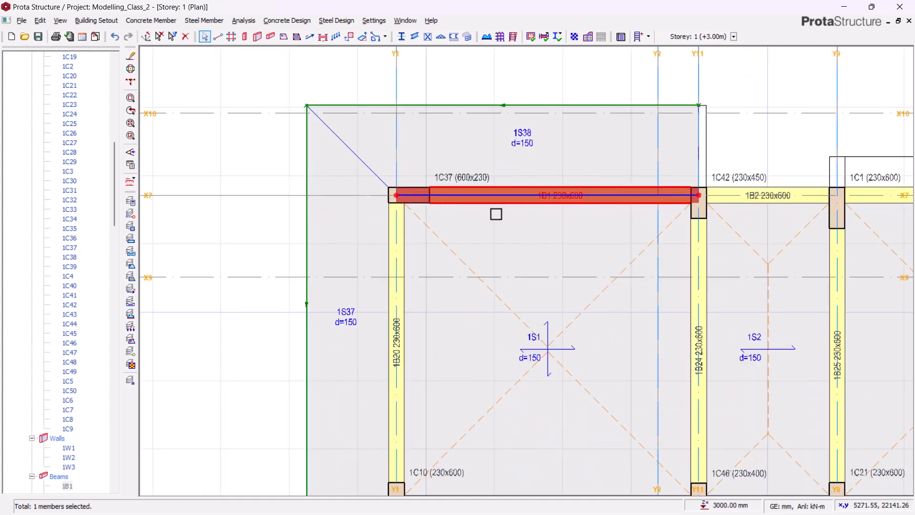
scroll(523, 165, "down", 2)
scroll(113, 164, "up", 10)
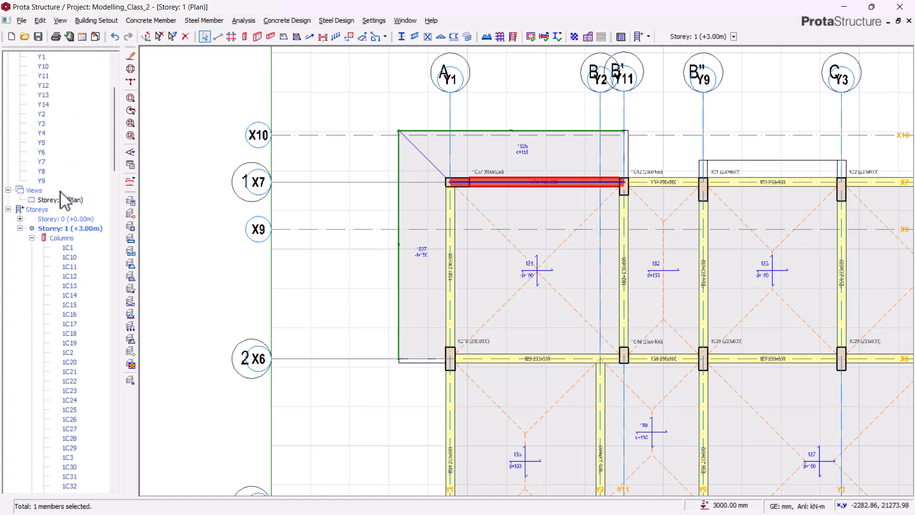
left_click(66, 199)
right_click(66, 201)
left_click(89, 219)
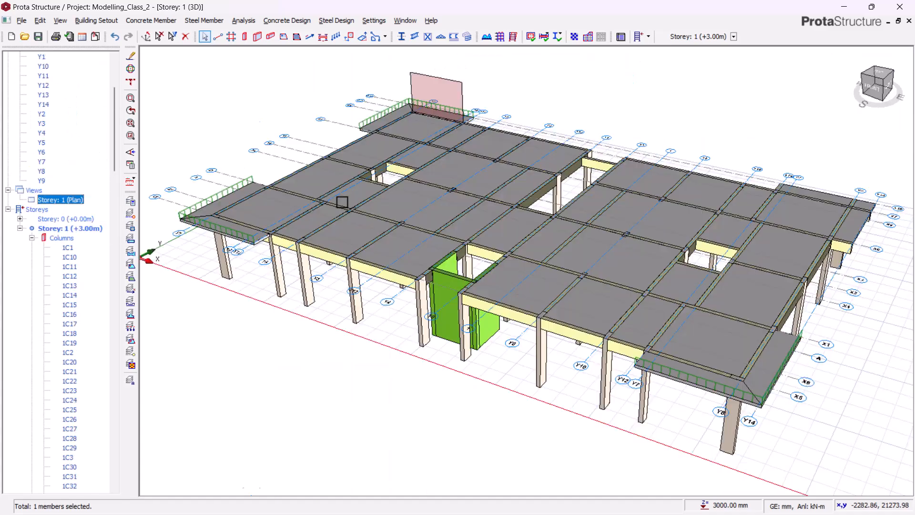
Examine the wall load on beam 1B1 beside the corner balcony in 3D from several sides
scroll(396, 204, "down", 2)
middle_click_drag(362, 234, 215, 382)
scroll(225, 252, "up", 2)
middle_click_drag(226, 252, 328, 273)
scroll(280, 338, "up", 2)
scroll(328, 274, "down", 2)
middle_click_drag(296, 362, 276, 311)
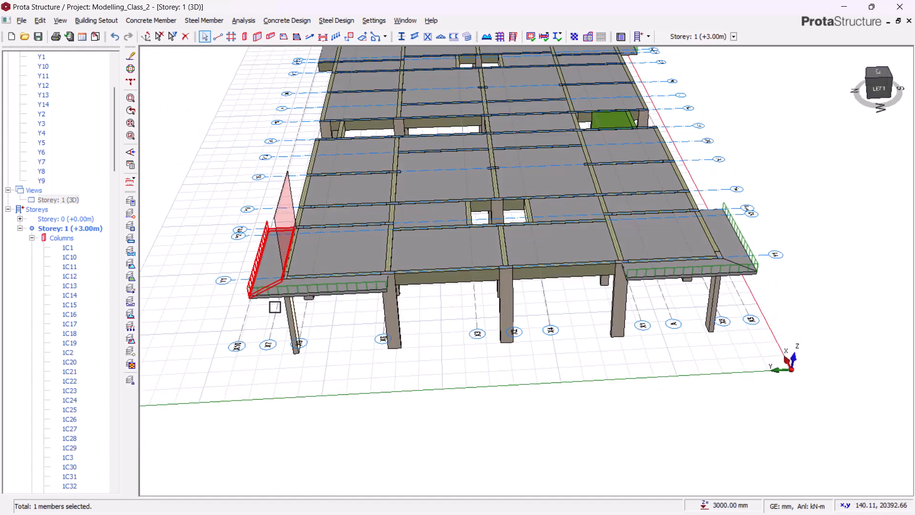
scroll(293, 257, "up", 2)
Return the Storey 1 view from 3D to plan around beam 1B1
left_click(67, 200)
right_click(70, 201)
left_click(91, 207)
scroll(245, 98, "up", 3)
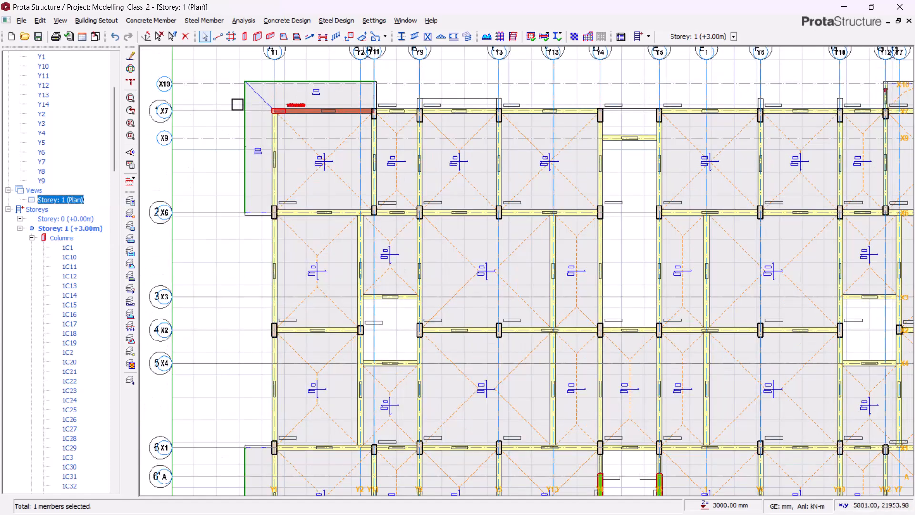
scroll(404, 106, "up", 1)
scroll(404, 106, "down", 2)
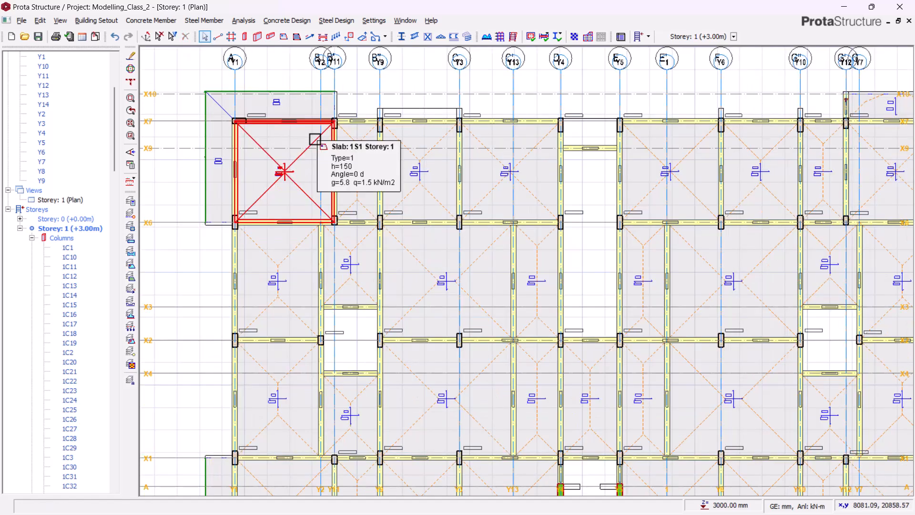
Copy the wall load of beam 1B1 and select the Storey 1 beams in the structure tree down to 1B91 as its targets
scroll(286, 125, "up", 3)
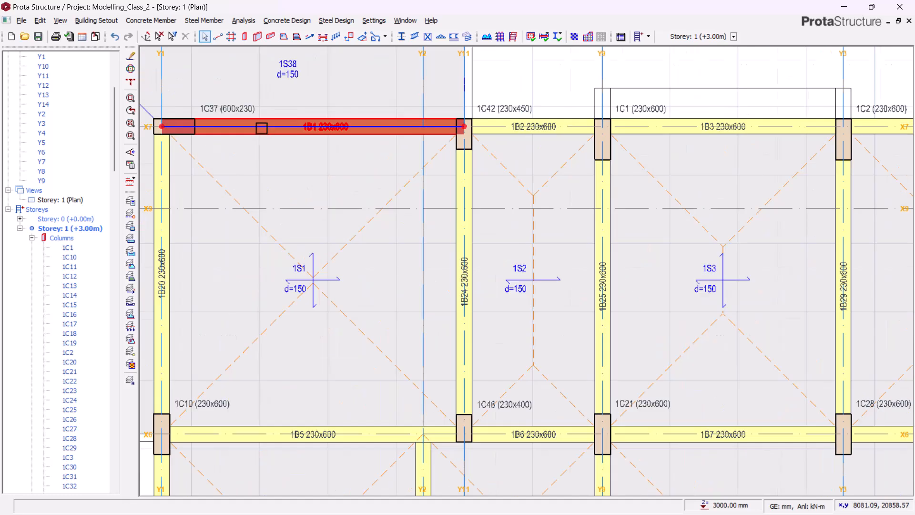
right_click(270, 131)
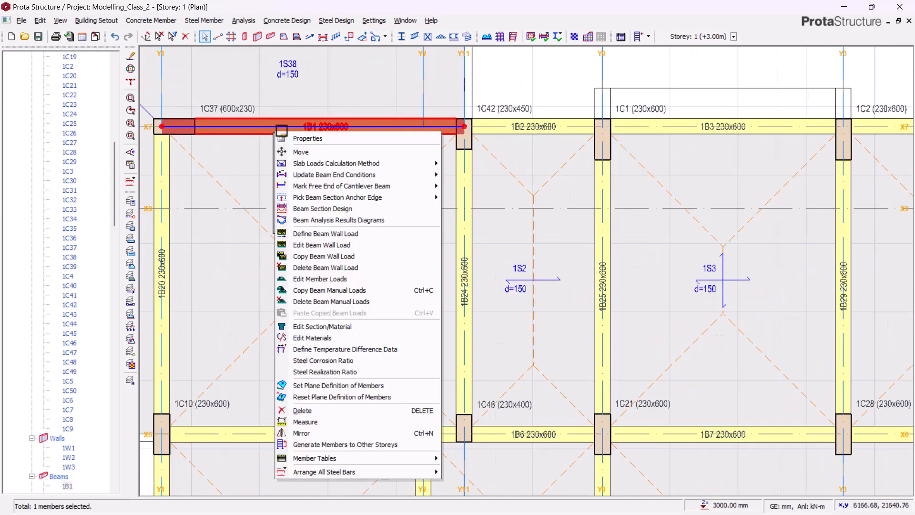
left_click(332, 256)
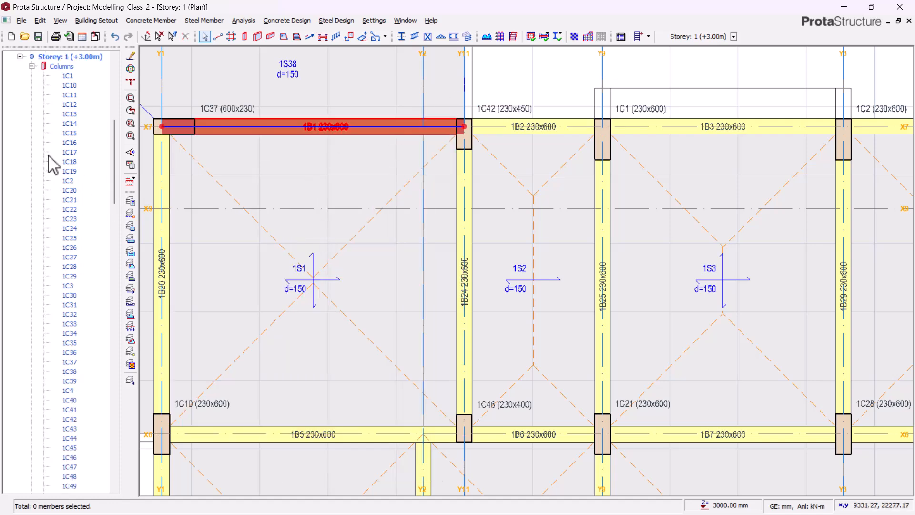
scroll(54, 166, "up", 4)
left_click(31, 180)
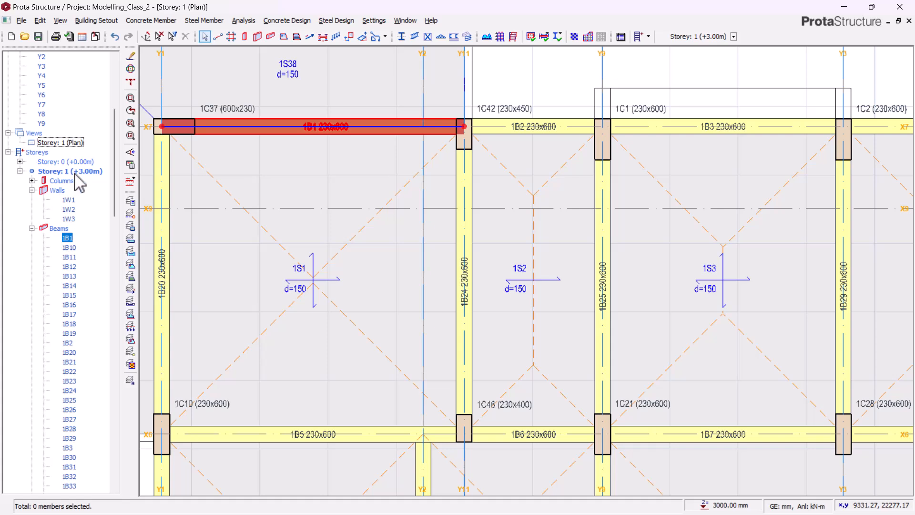
scroll(64, 191, "down", 2)
left_click(65, 219)
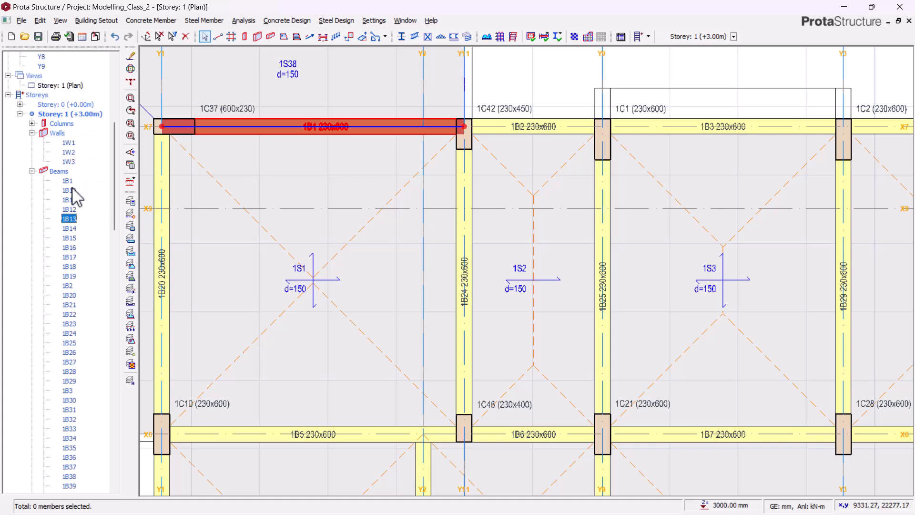
left_click(32, 133)
scroll(65, 148, "down", 9)
scroll(64, 181, "down", 19)
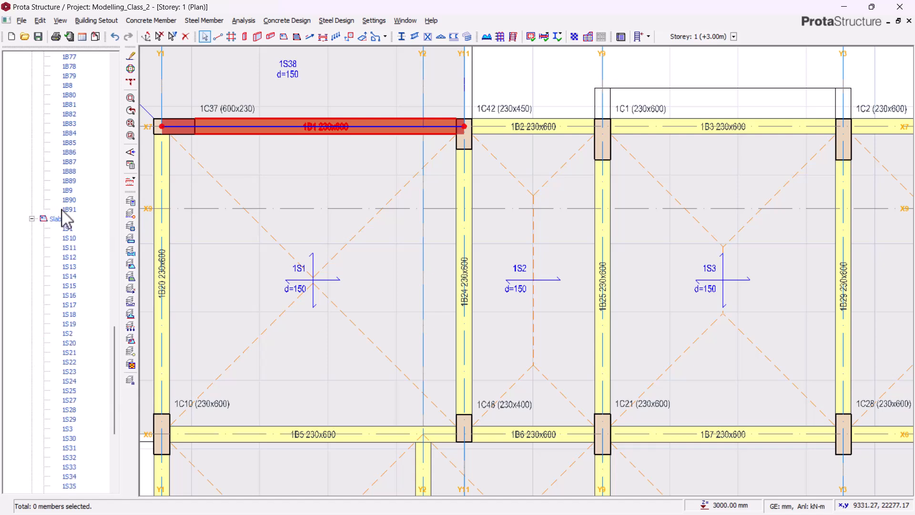
left_click(68, 209, "shift")
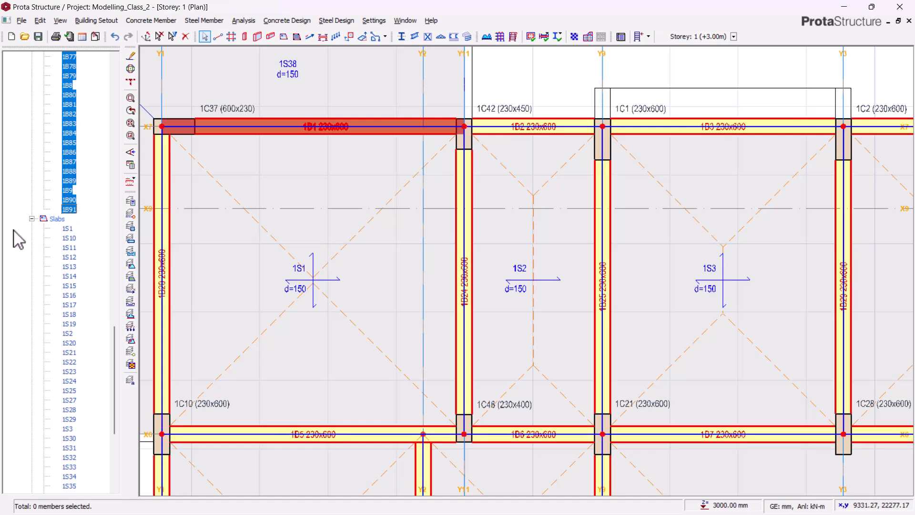
Paste the copied wall load onto the selected Storey 1 beams, accept replacing their wall loads, and clear the selection
right_click(69, 125)
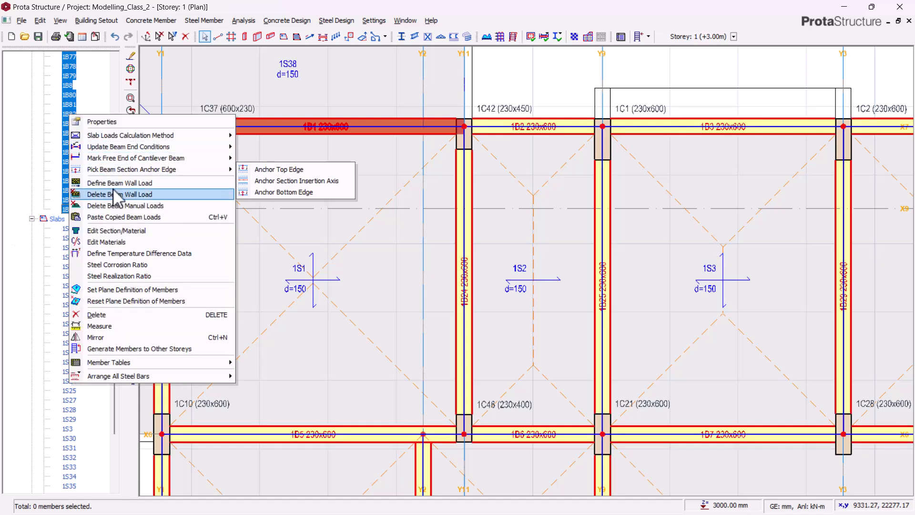
left_click(119, 218)
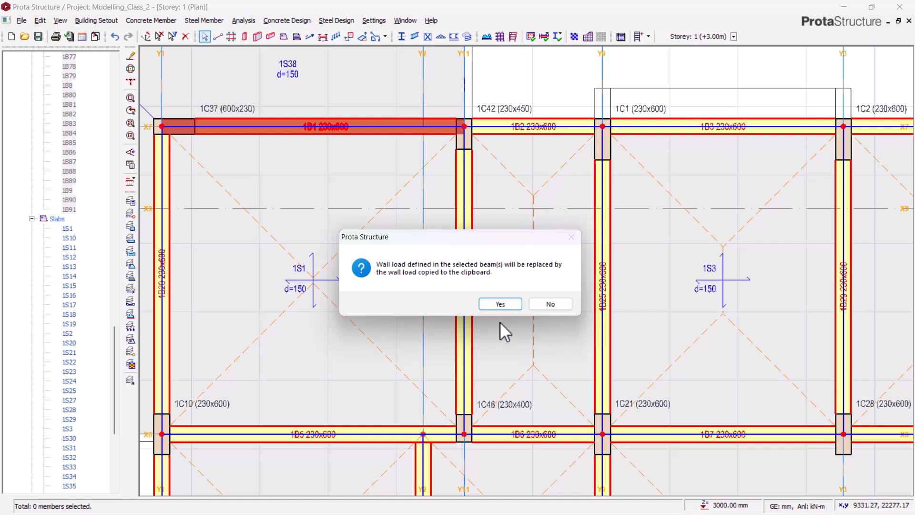
left_click(501, 305)
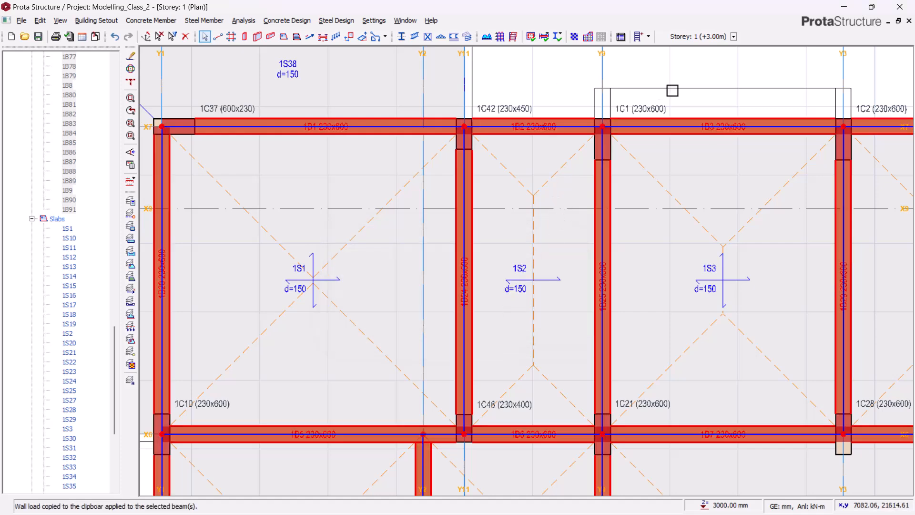
scroll(651, 131, "down", 2)
scroll(514, 170, "down", 1)
scroll(369, 228, "down", 1)
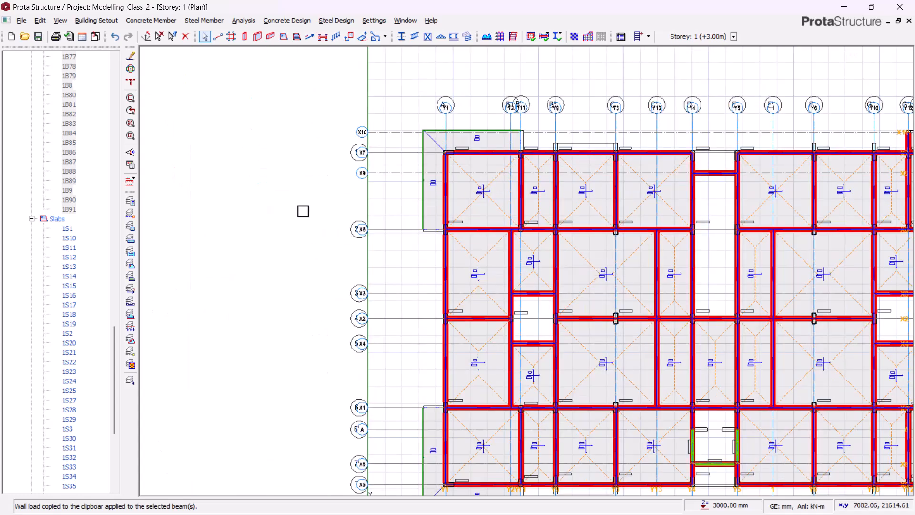
scroll(300, 191, "down", 1)
key("Escape")
scroll(466, 253, "down", 1)
scroll(449, 203, "up", 1)
scroll(459, 242, "up", 2)
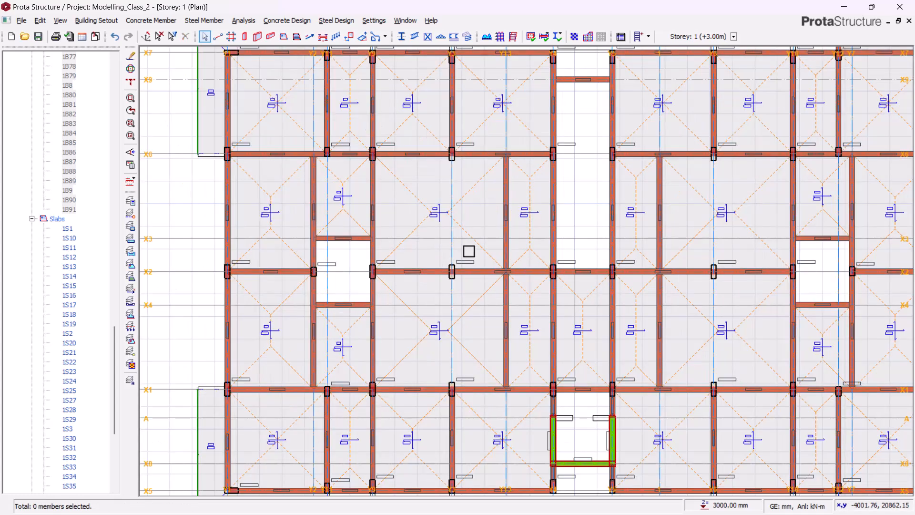
scroll(459, 243, "down", 2)
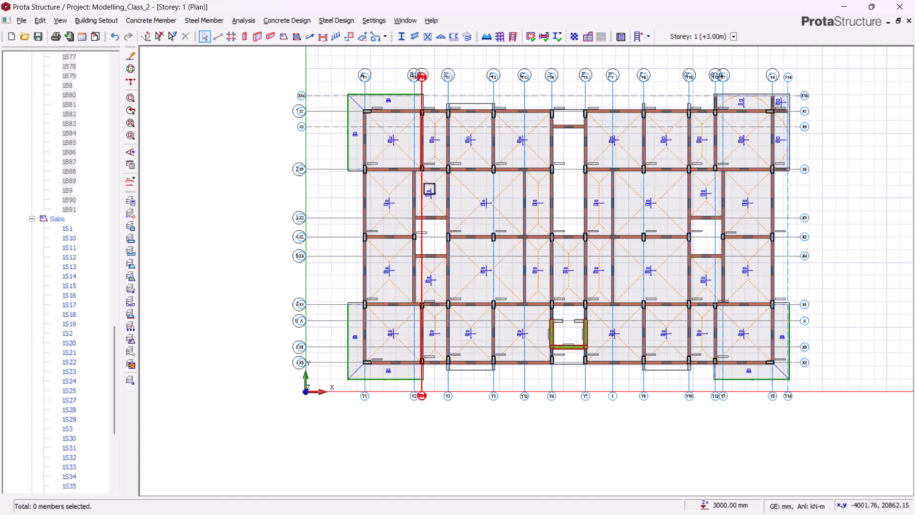
Collapse the beam list in the structure tree and examine the Storey 1 wall loads in 3D
scroll(65, 211, "up", 20)
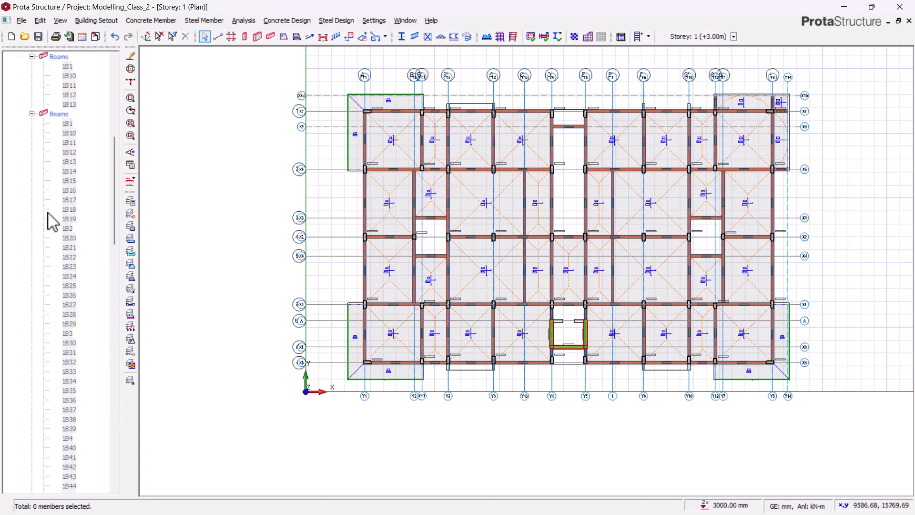
scroll(53, 224, "up", 11)
left_click(32, 343)
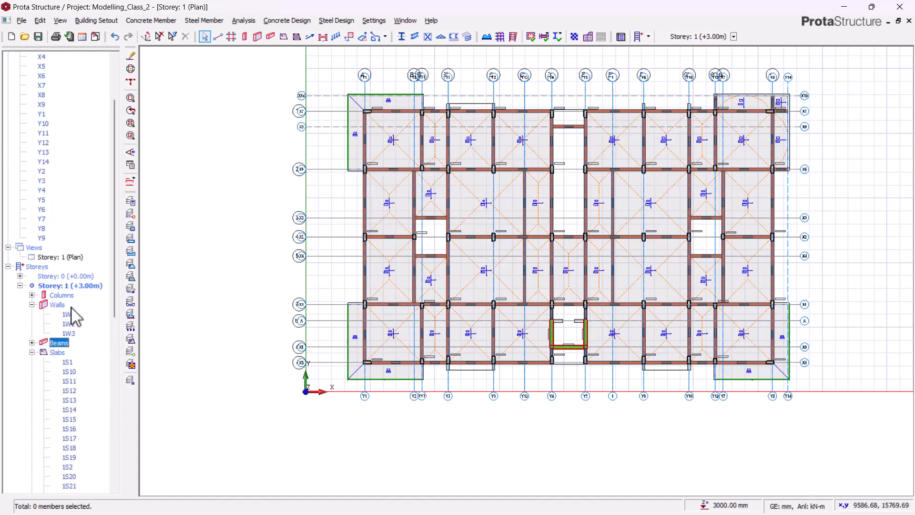
scroll(66, 278, "up", 3)
scroll(61, 280, "down", 4)
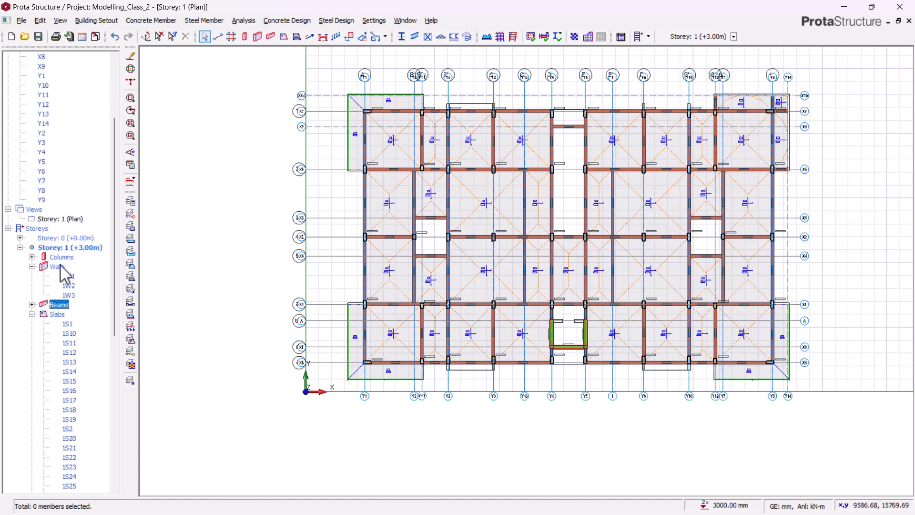
right_click(71, 219)
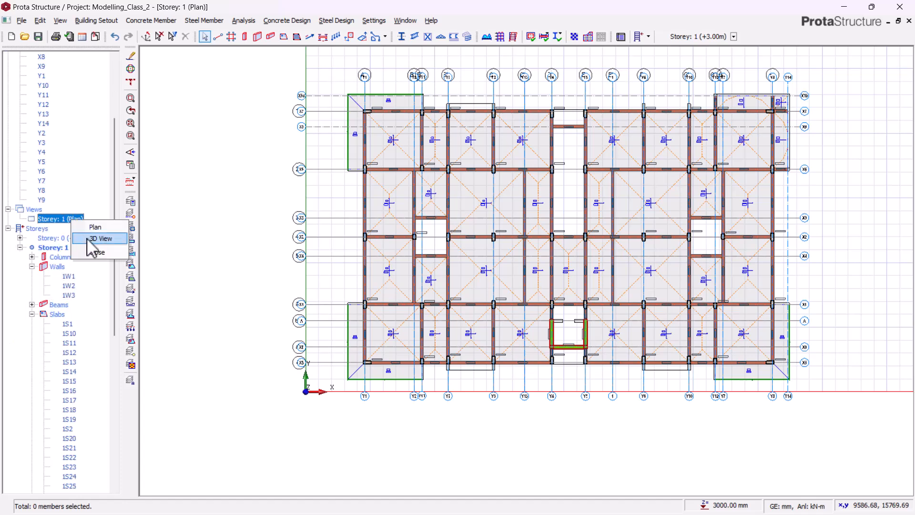
left_click(97, 238)
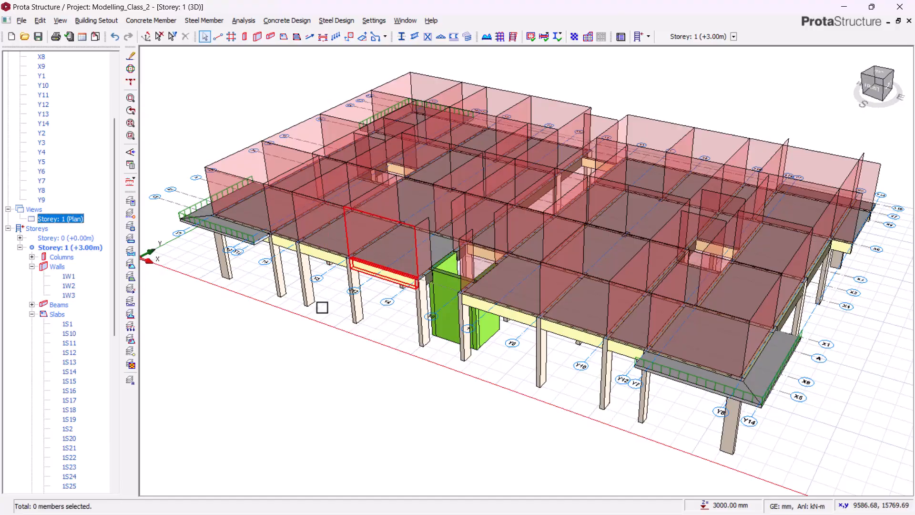
middle_click_drag(316, 326, 267, 305)
Return the Storey 1 view to plan and look at the small balcony outline beside beam 1B18
right_click(66, 219)
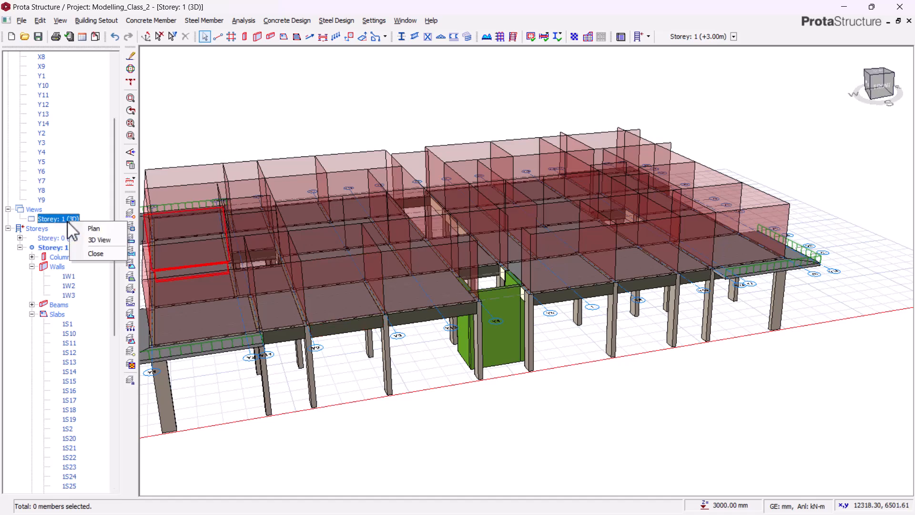
left_click(95, 228)
scroll(316, 311, "up", 4)
scroll(307, 286, "down", 2)
scroll(286, 276, "up", 2)
scroll(347, 307, "up", 1)
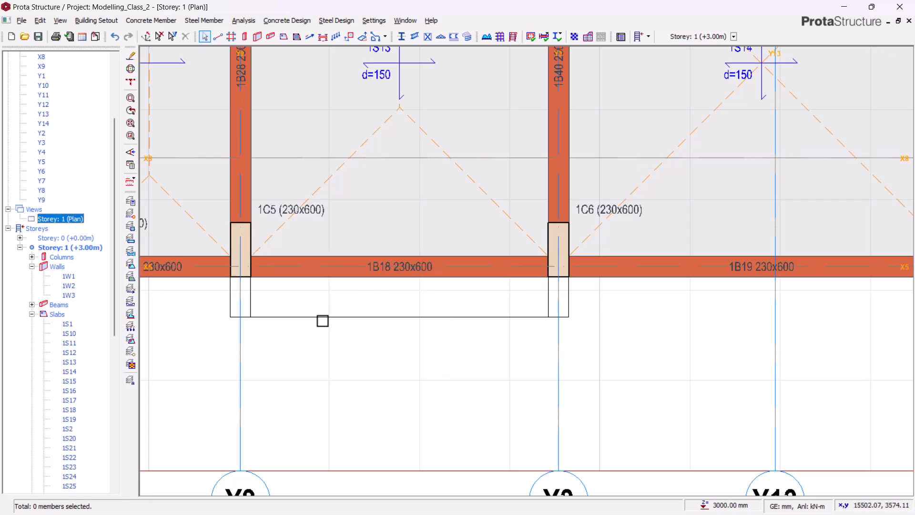
scroll(323, 321, "down", 2)
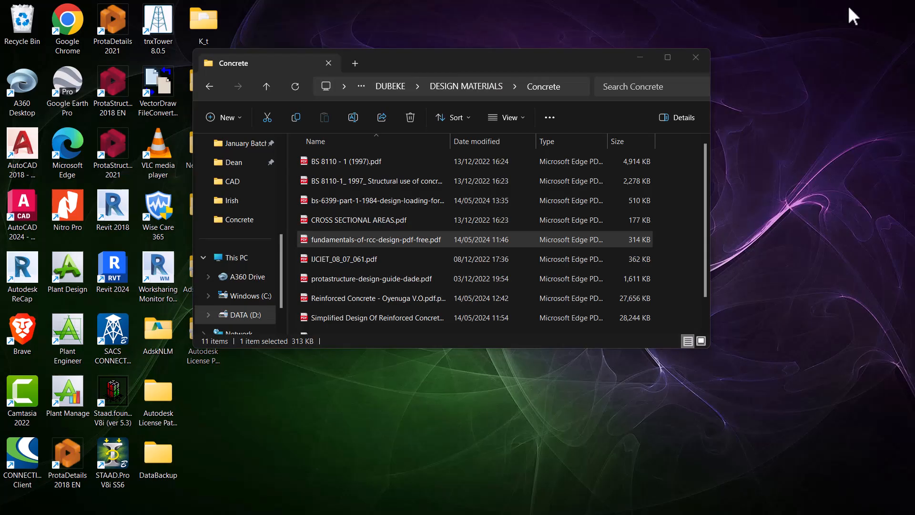
Switch to the Irish Apartments Model in Revit and examine the building's balconies in 3D from outside
left_click(844, 7)
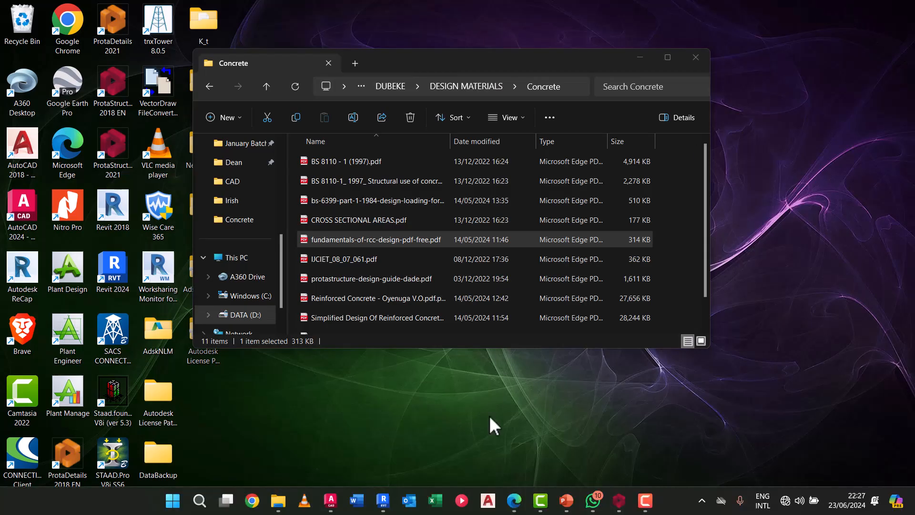
mouse_move(395, 512)
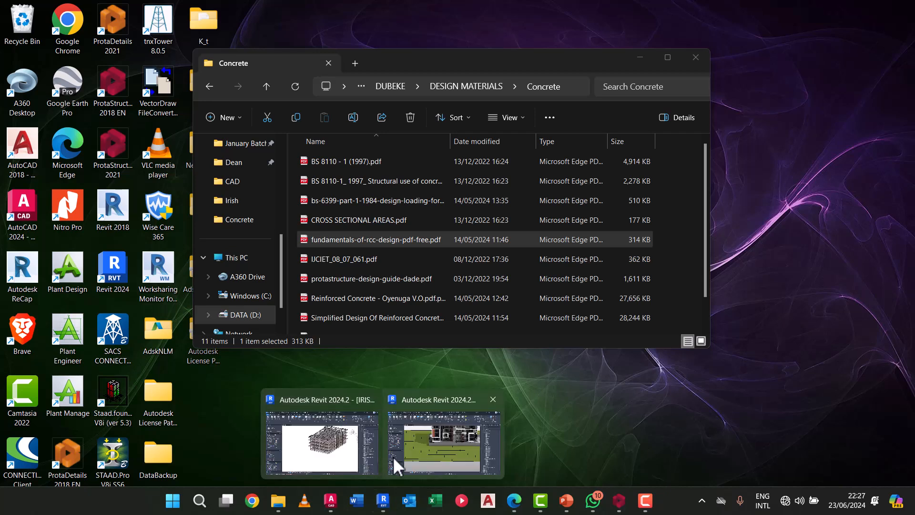
left_click(370, 460)
middle_click_drag(403, 358, 486, 316, "shift")
scroll(477, 310, "up", 5)
scroll(457, 309, "down", 1)
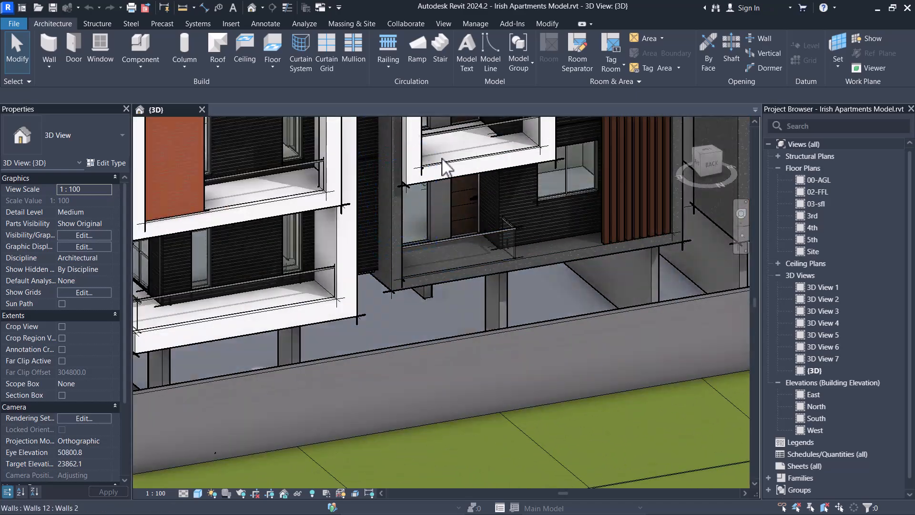
scroll(500, 239, "down", 4)
scroll(491, 337, "down", 3)
middle_click_drag(491, 337, 813, 41, "shift")
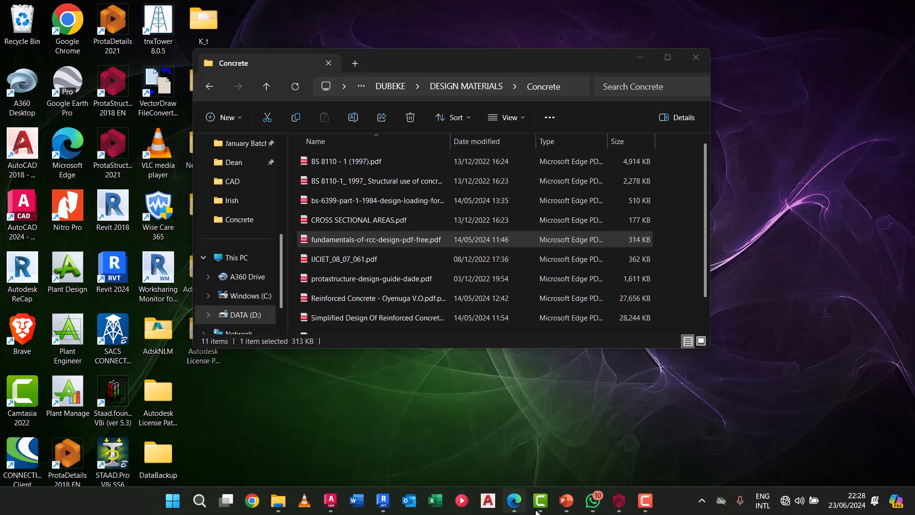
Switch to the AutoCAD drawing IRISH RESIDENCE and measure the small balcony's projection on gridline 7 of the first floor layout with a linear dimension
left_click(331, 500)
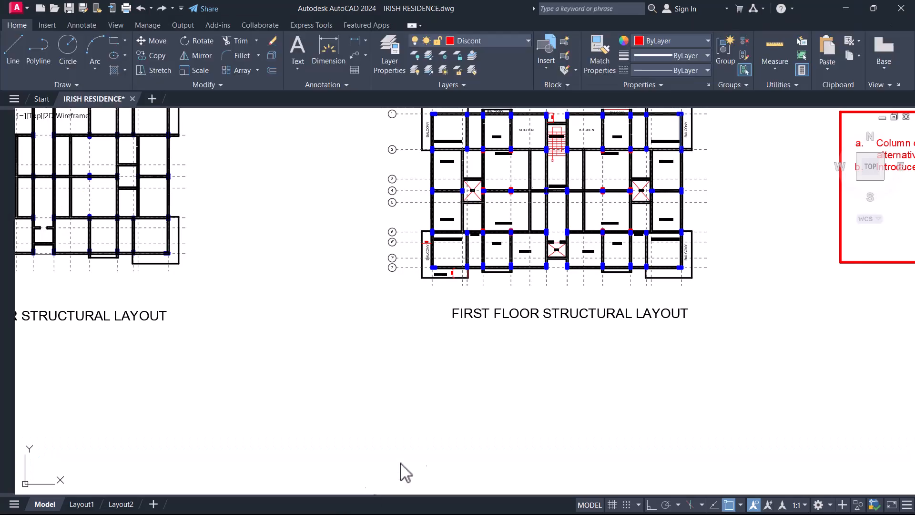
scroll(540, 378, "up", 5)
scroll(431, 327, "down", 5)
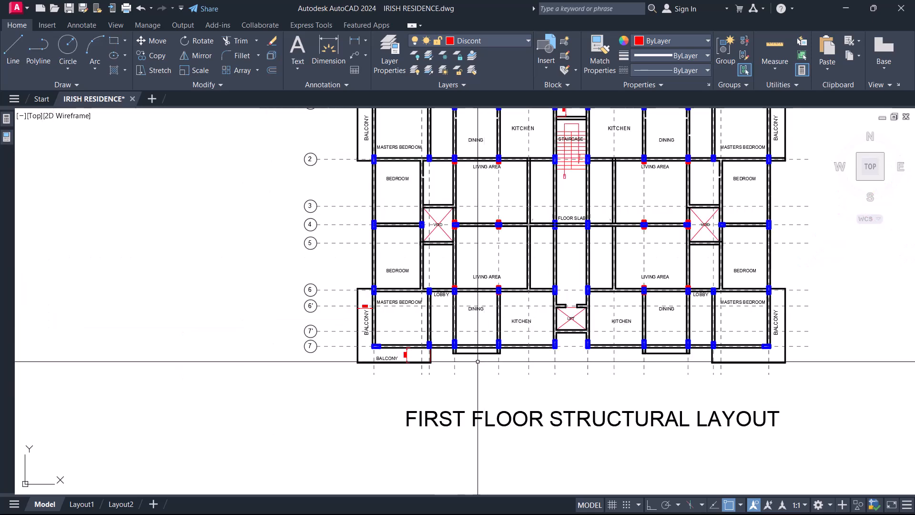
scroll(491, 360, "up", 5)
type("dli")
key("Return")
scroll(437, 305, "up", 6)
left_click(463, 247)
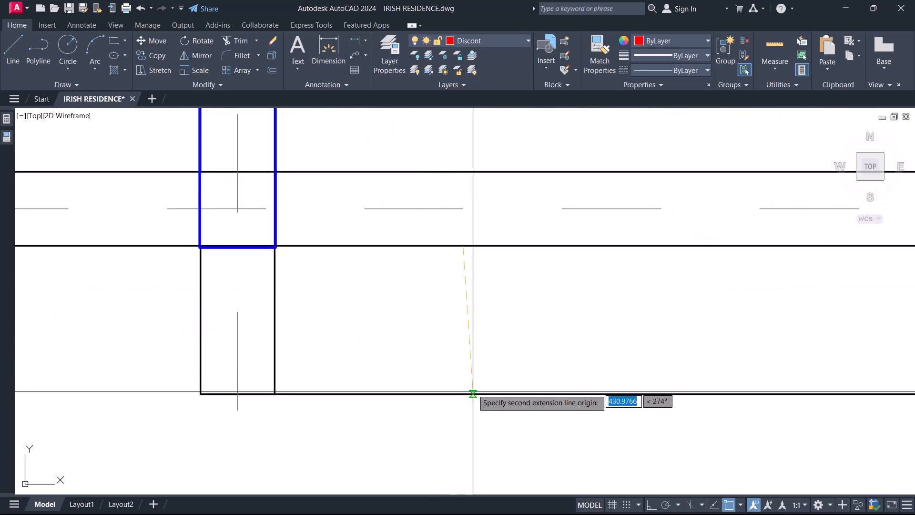
left_click(473, 394)
scroll(422, 336, "down", 5)
left_click(421, 336)
scroll(411, 385, "up", 6)
left_click(417, 368)
key("Escape")
Measure the projection of the other small dining balcony on gridline 7 with a linear dimension, and delete that dimension
scroll(416, 367, "down", 10)
scroll(436, 129, "up", 8)
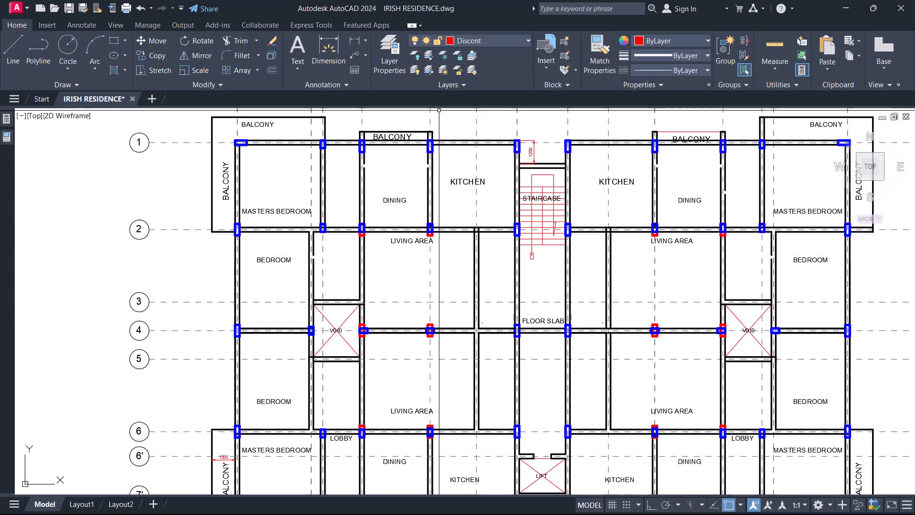
scroll(436, 129, "up", 4)
scroll(346, 227, "down", 10)
scroll(346, 226, "up", 10)
type("d")
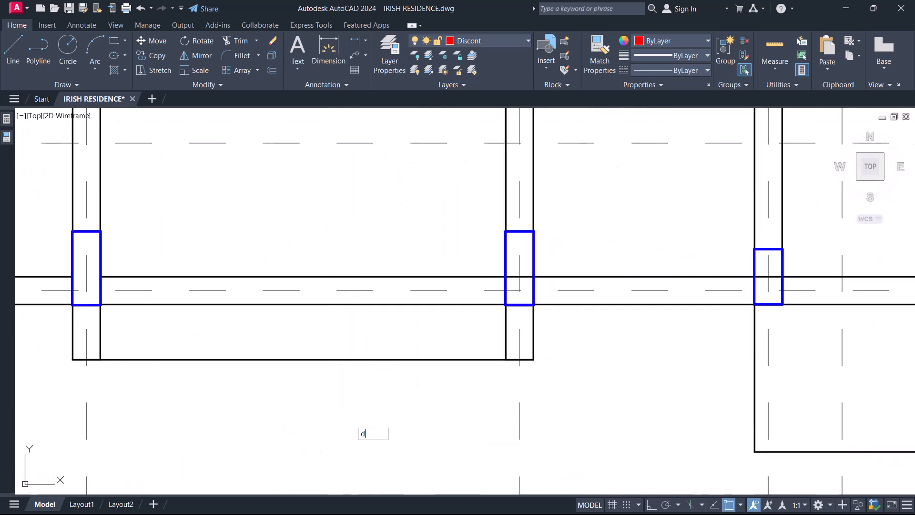
type("li")
key("Return")
left_click(365, 305)
left_click(368, 359)
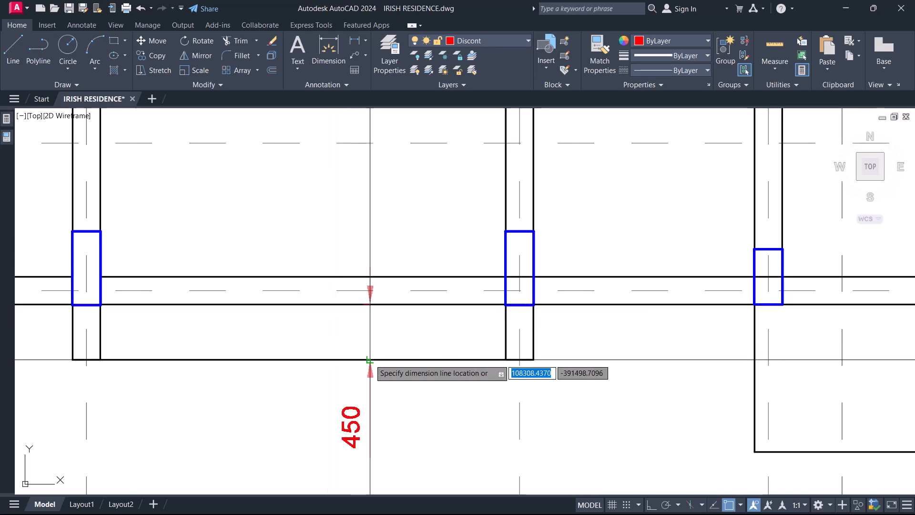
left_click(338, 421)
left_click(263, 405)
key("Delete")
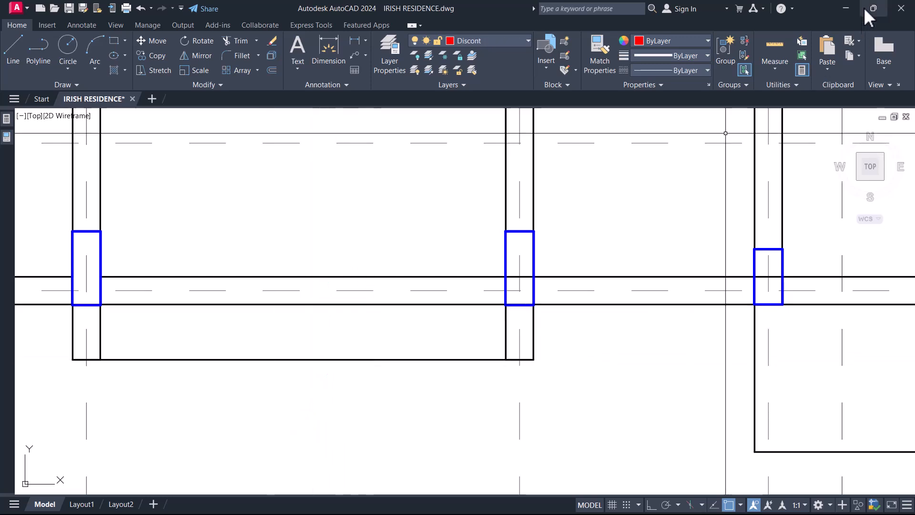
Switch back to ProtaStructure and start a new slab with the cantilever type 12
left_click(854, 14)
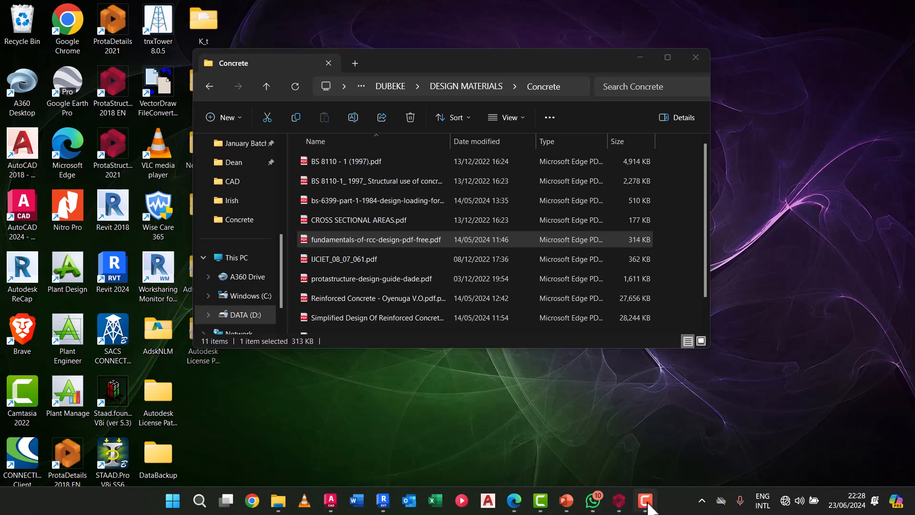
left_click(619, 501)
scroll(582, 382, "down", 4)
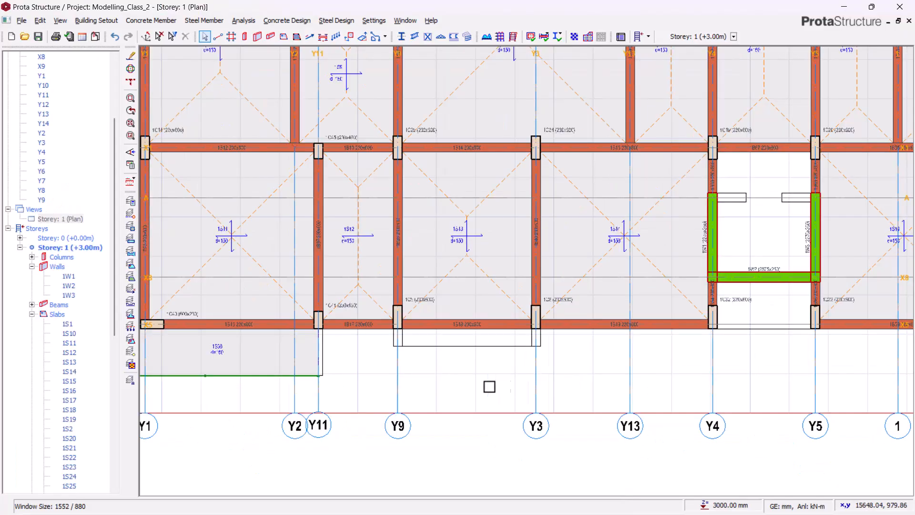
scroll(418, 396, "down", 2)
scroll(472, 259, "up", 6)
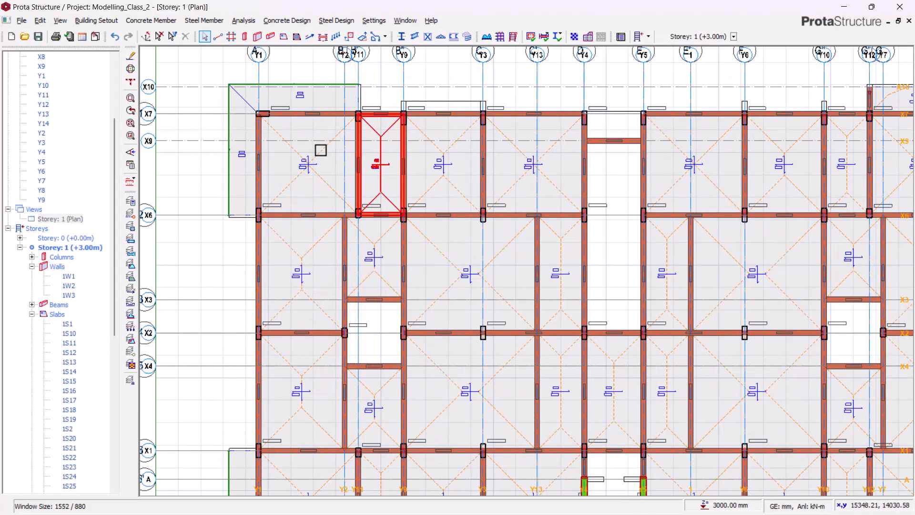
scroll(395, 110, "up", 2)
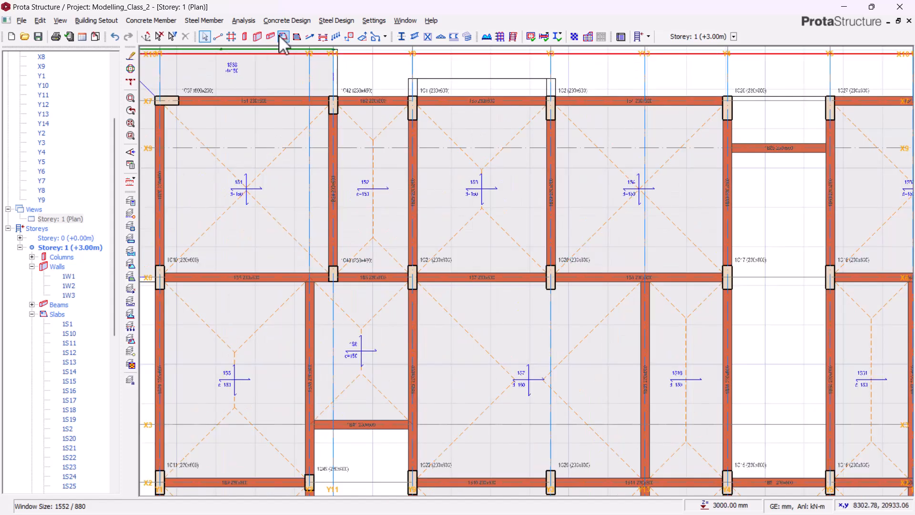
left_click(283, 36)
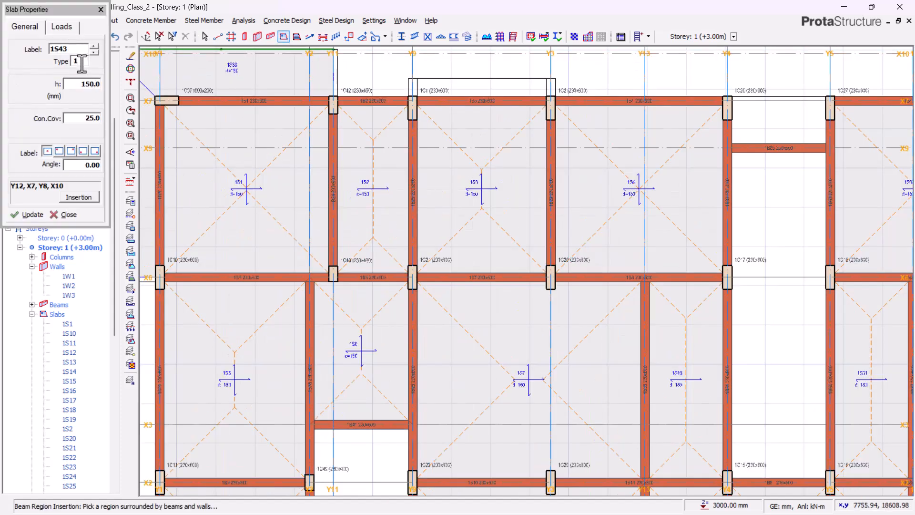
left_click(81, 62)
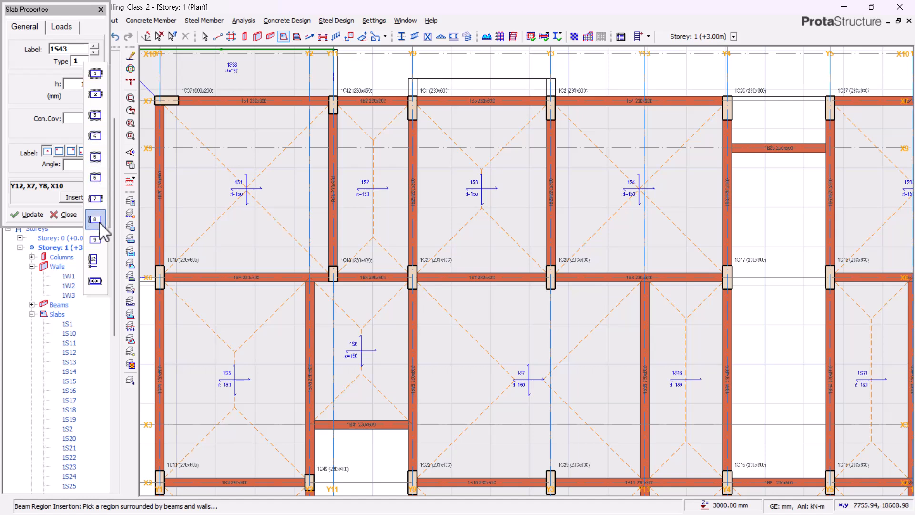
left_click(94, 259)
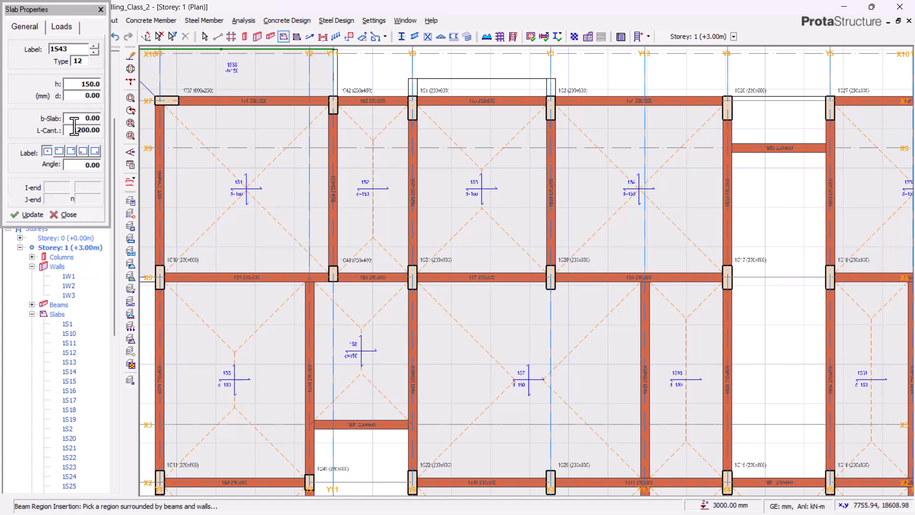
Set the cantilever slab's length to 450 mm and its parapet load to 2.87 kN/m, leaving the slab width at 0
double_click(95, 130)
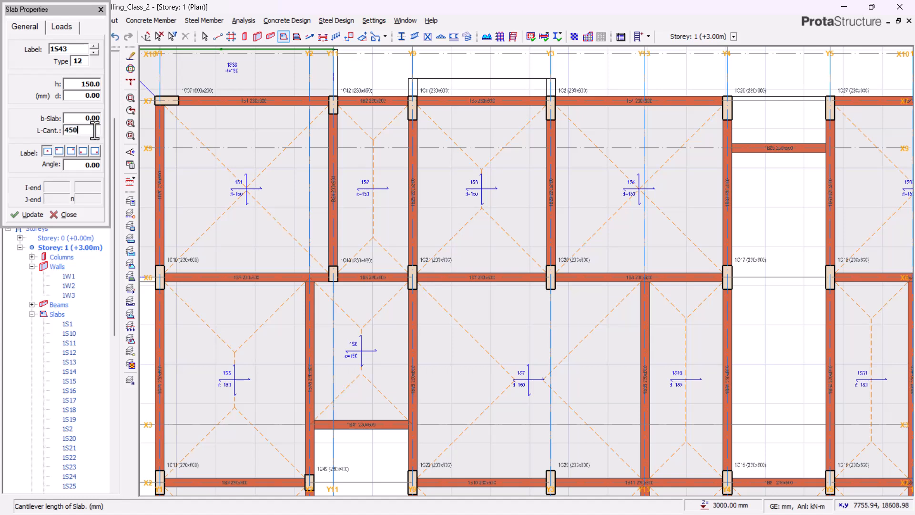
double_click(82, 118)
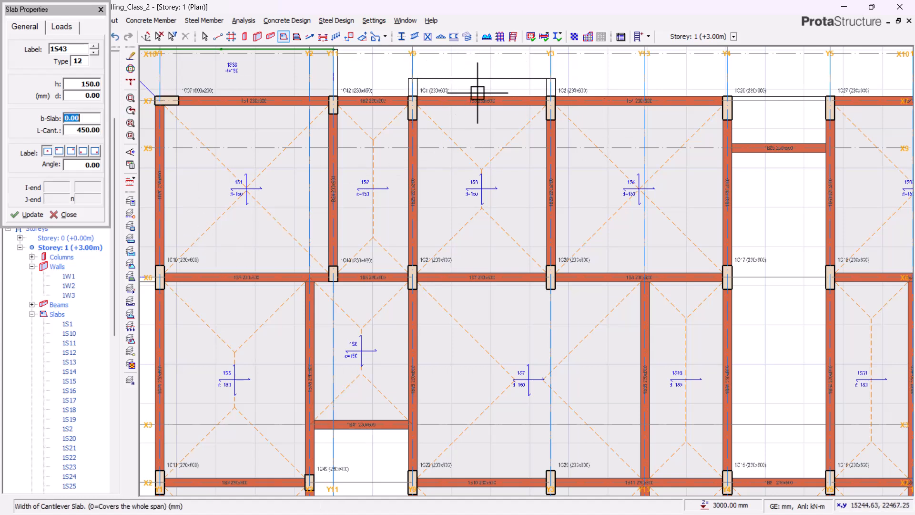
left_click(62, 26)
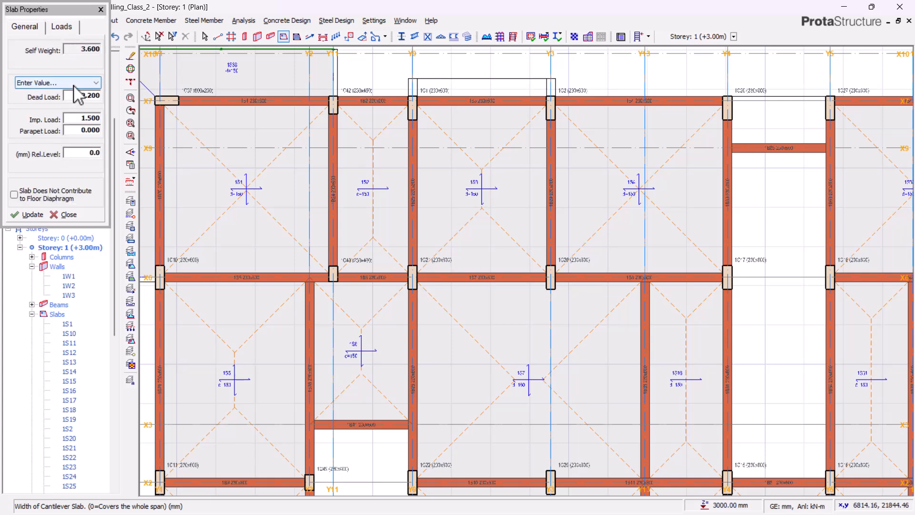
double_click(77, 129)
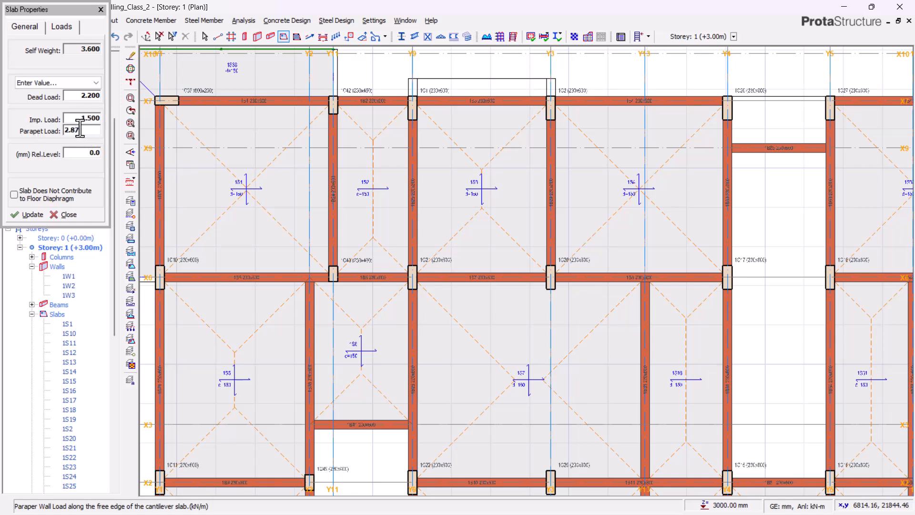
left_click(25, 27)
left_click(84, 129)
left_click(80, 115)
Insert the 450 mm cantilever slab along axis X7 between Y9 and Y3, on the outer side of the building
scroll(392, 349, "down", 2)
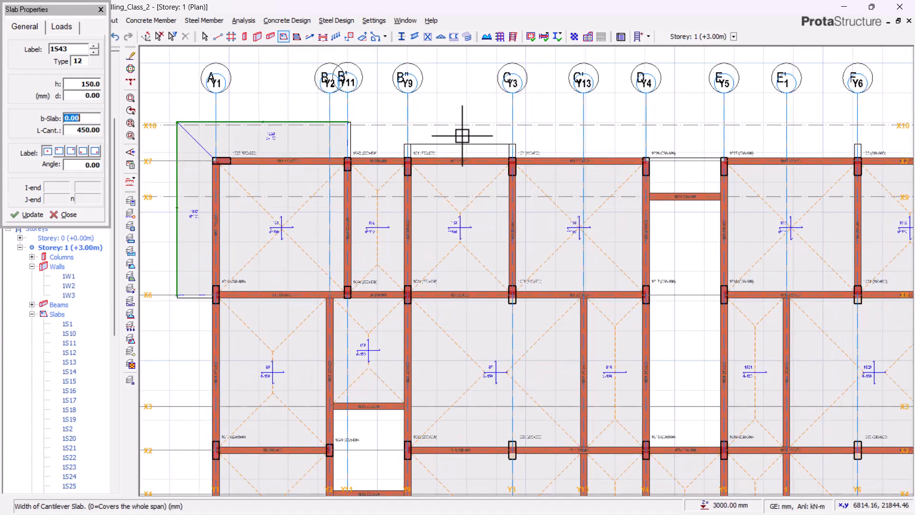
scroll(456, 157, "up", 5)
left_click(284, 265)
left_click(703, 265)
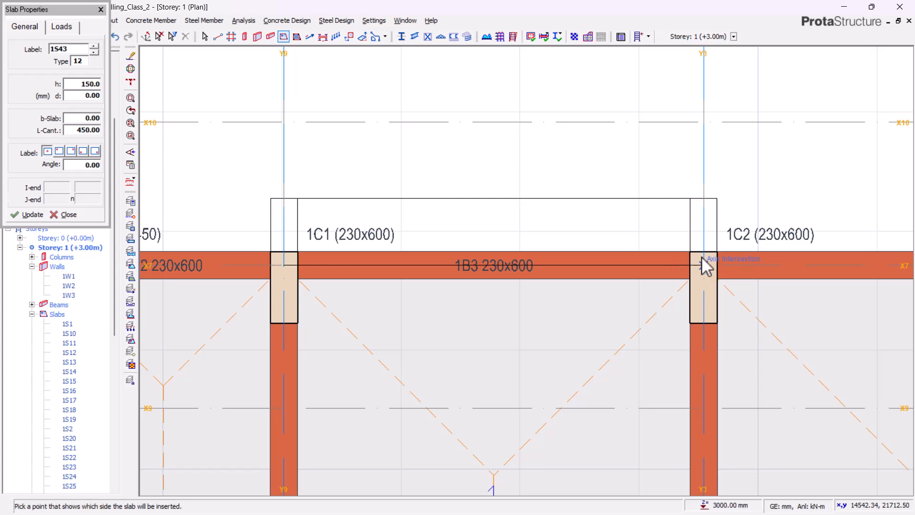
left_click(567, 100)
Insert a matching 450 mm cantilever slab along axis X5 between Y9 and Y3, projecting outwards
scroll(535, 101, "down", 2)
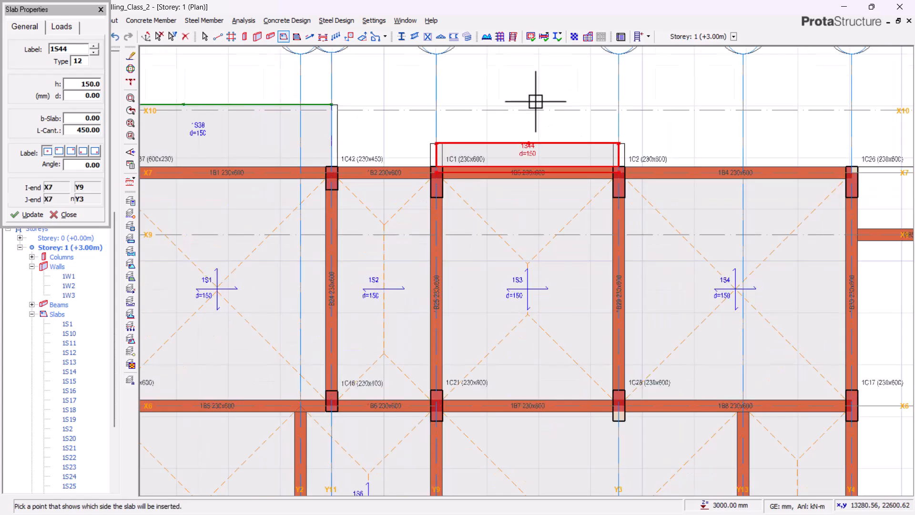
scroll(536, 102, "down", 2)
scroll(514, 55, "down", 1)
scroll(542, 330, "down", 2)
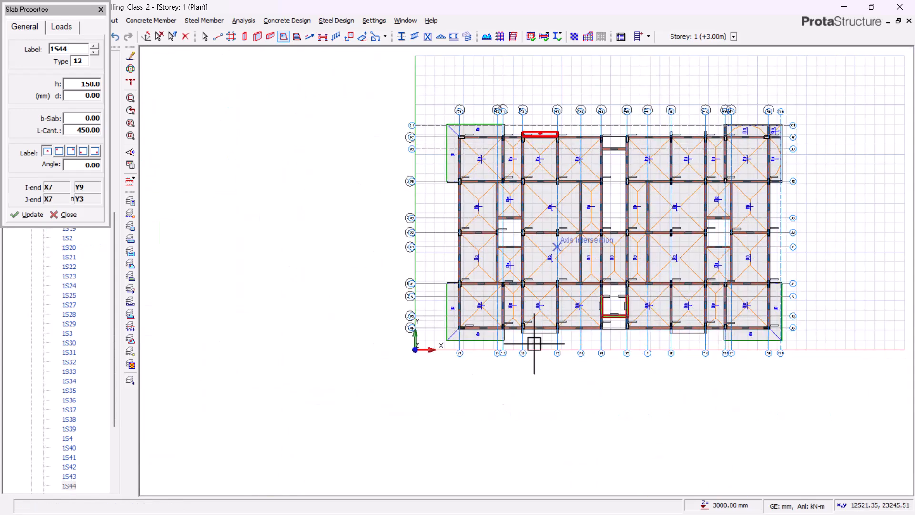
scroll(542, 330, "up", 5)
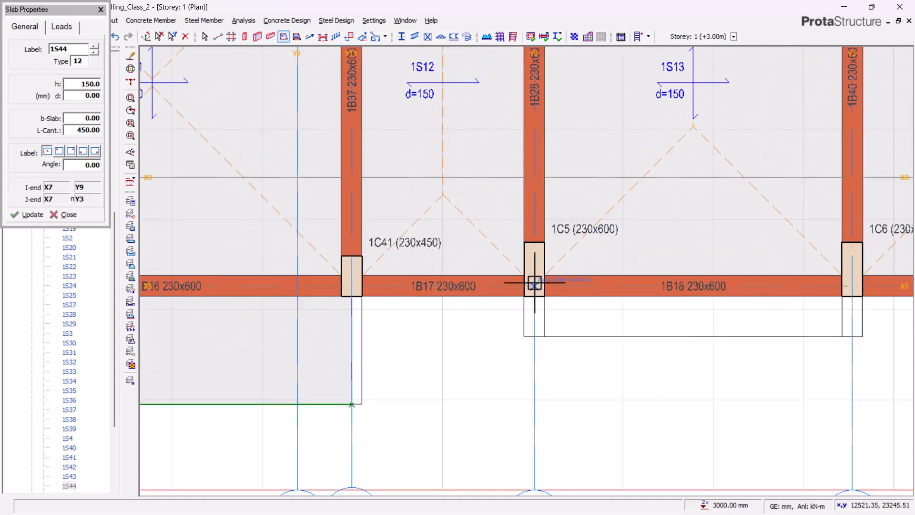
left_click(535, 284)
scroll(450, 327, "down", 1)
scroll(772, 311, "up", 1)
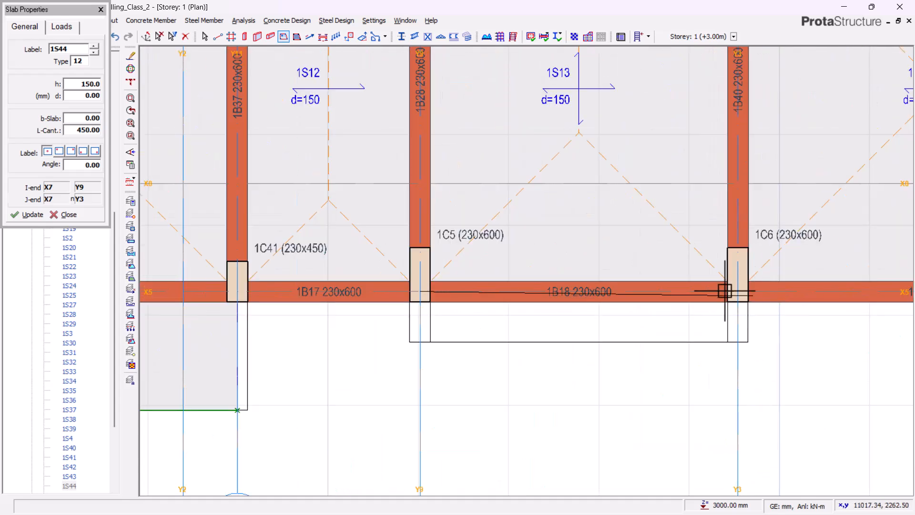
left_click(738, 292)
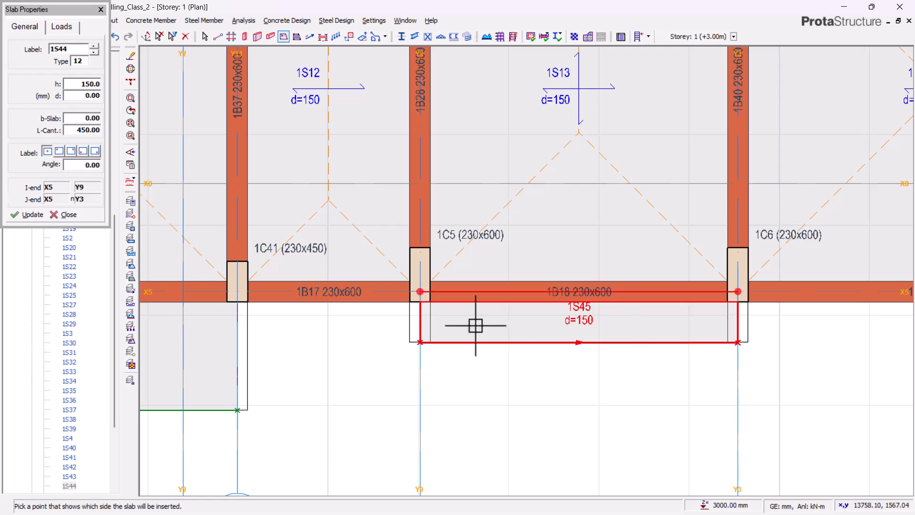
left_click(273, 332)
Add a 450 mm cantilever slab along axis X5 between Y6 and Y10, on the outer side of the beam
scroll(265, 329, "down", 4)
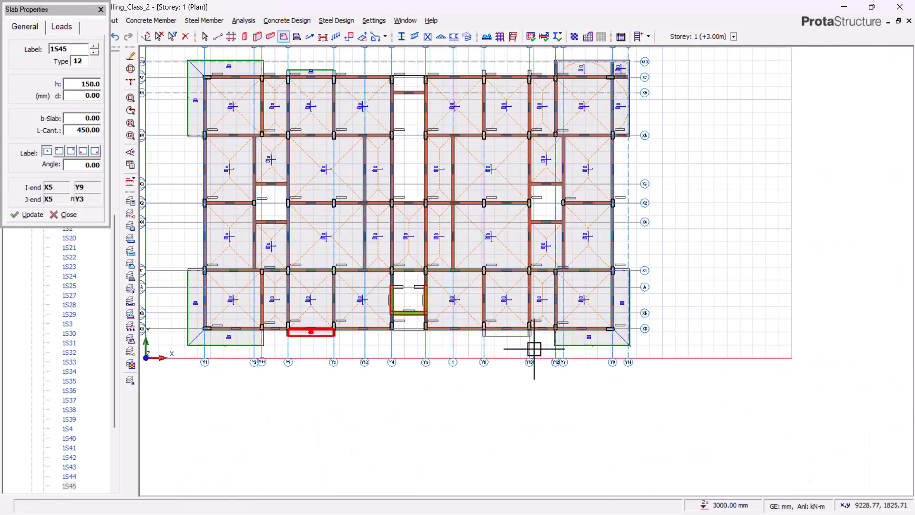
scroll(508, 343, "up", 1)
scroll(496, 342, "up", 3)
left_click(316, 234)
left_click(633, 233)
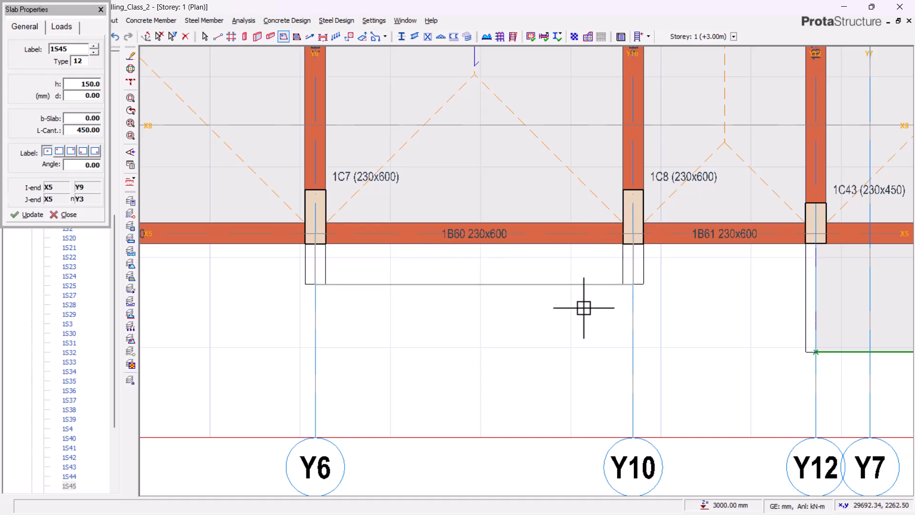
left_click(590, 423)
Place a 450 mm cantilever slab along axis X7 between Y6 and Y10, projecting outwards, and close the slab properties
scroll(510, 425, "down", 4)
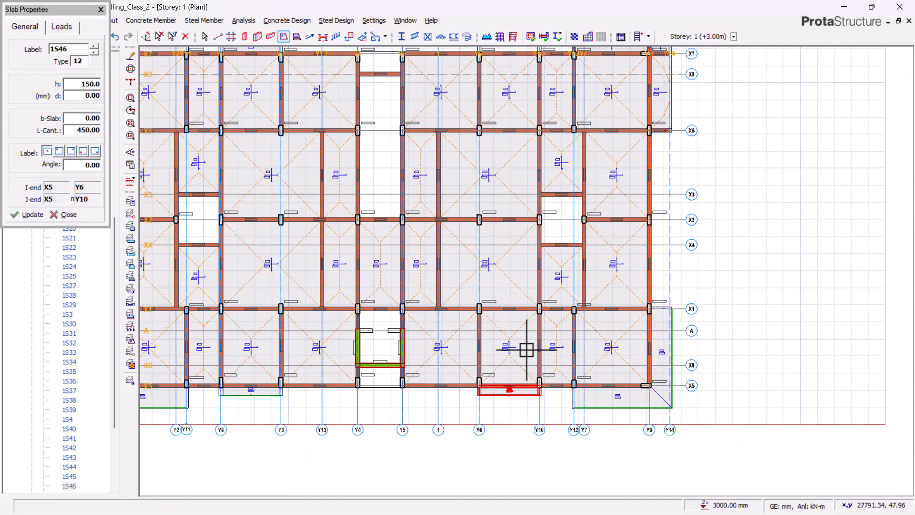
scroll(491, 176, "up", 2)
scroll(493, 176, "up", 1)
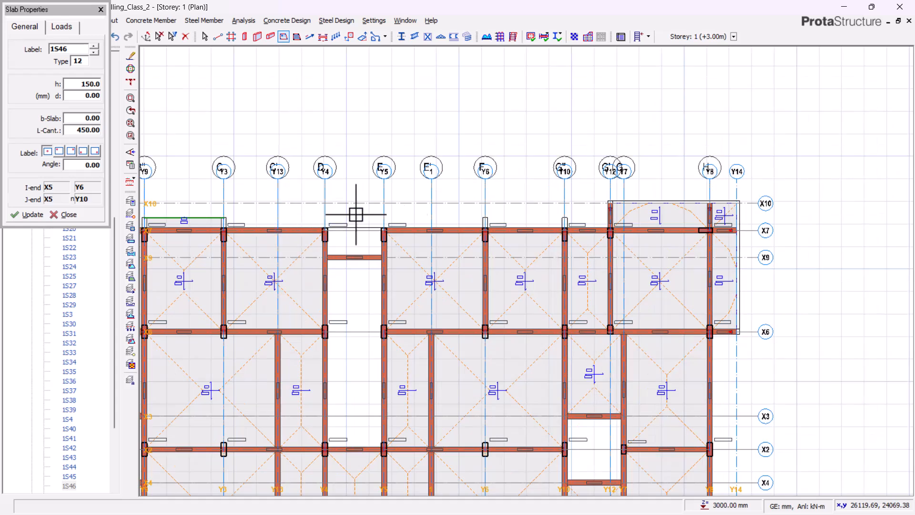
scroll(482, 204, "up", 1)
scroll(482, 204, "up", 4)
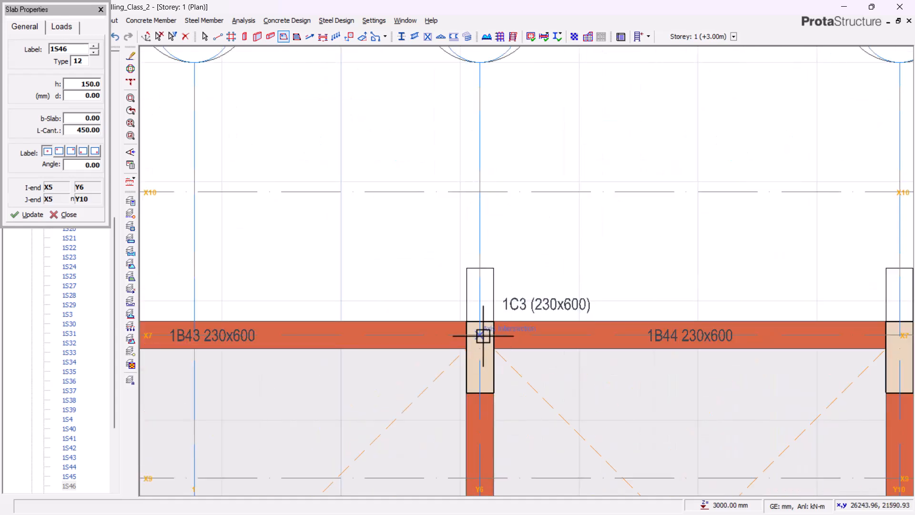
scroll(369, 343, "down", 3)
scroll(663, 339, "up", 3)
left_click(674, 341)
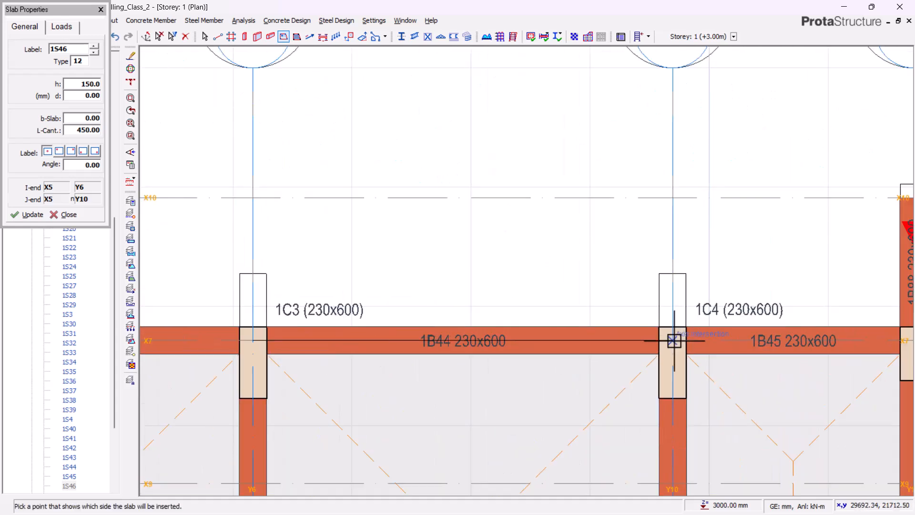
left_click(572, 221)
scroll(591, 191, "down", 3)
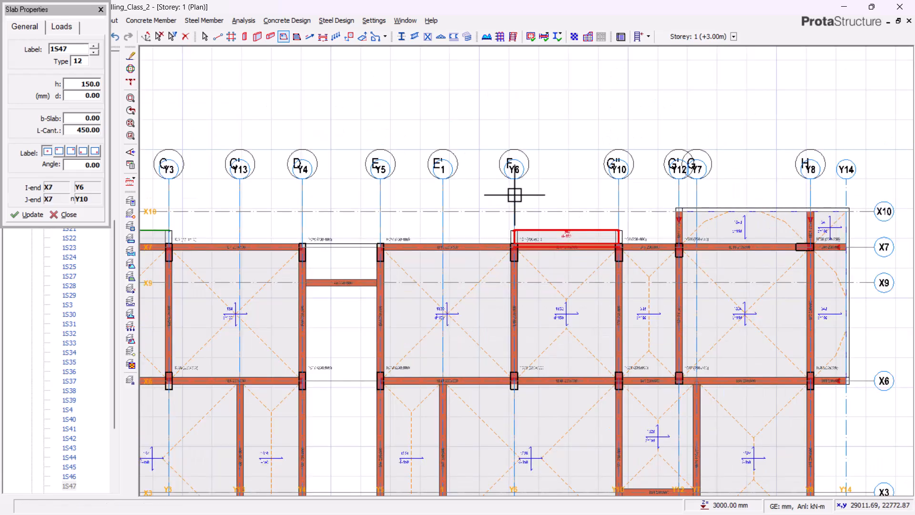
left_click(67, 215)
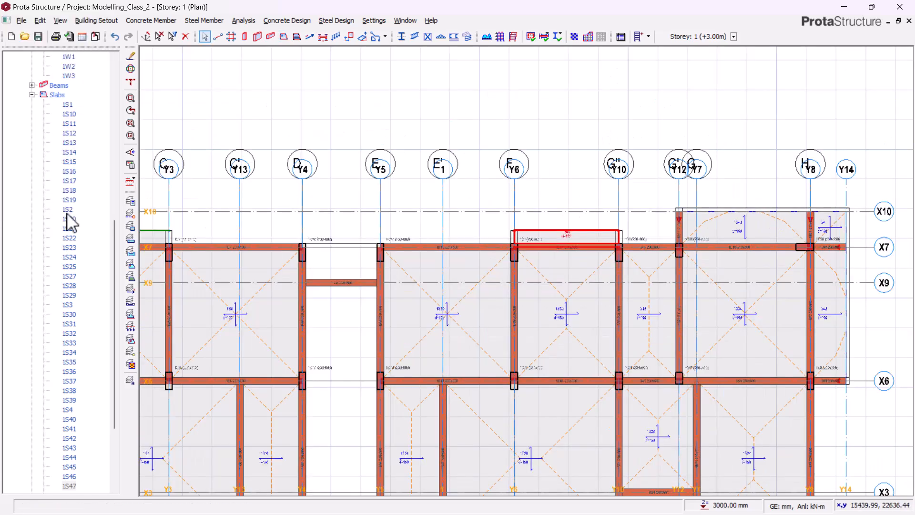
Switch the Storey 1 view to 3D and examine the cantilever balcony slabs around the floor
scroll(329, 246, "down", 5)
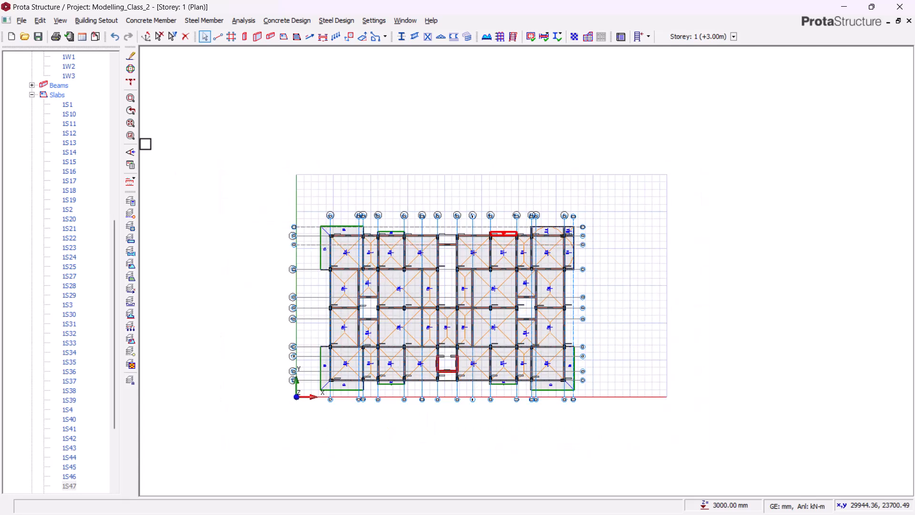
scroll(146, 143, "up", 2)
scroll(20, 131, "up", 4)
scroll(207, 187, "down", 1)
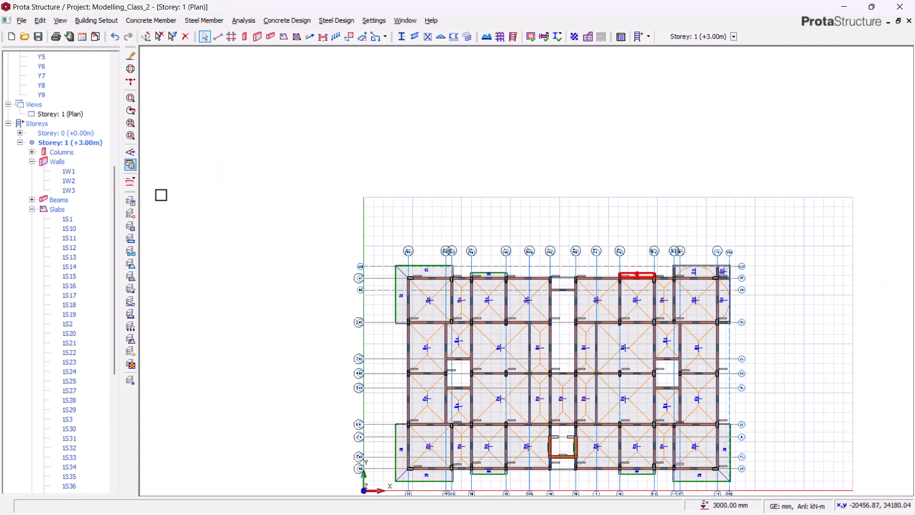
left_click(58, 115)
right_click(76, 115)
left_click(93, 135)
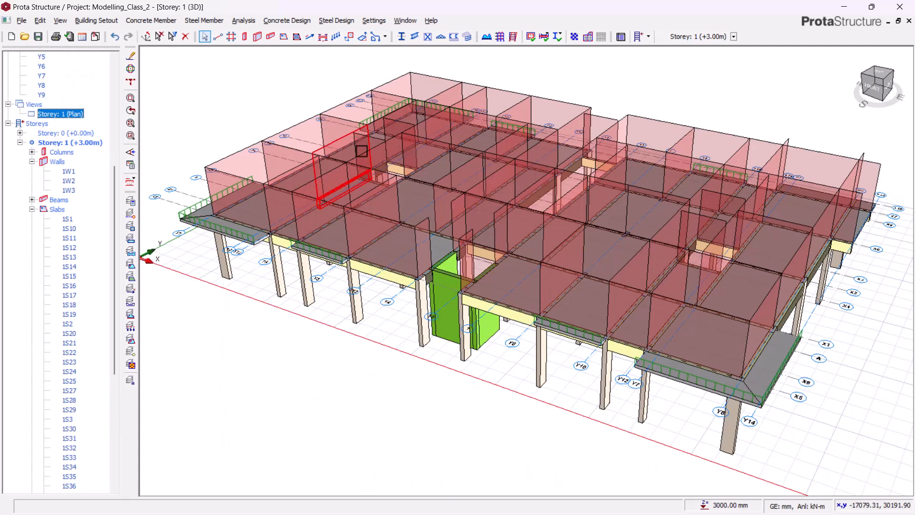
scroll(361, 148, "down", 1)
scroll(464, 311, "up", 1)
mouse_move(450, 358)
middle_mouse_down()
mouse_move(449, 367)
mouse_move(538, 364)
mouse_move(551, 347)
mouse_move(529, 362)
mouse_move(477, 334)
middle_mouse_up()
Return the Storey 1 view to plan and look over the whole floor layout
left_click(52, 114)
right_click(58, 115)
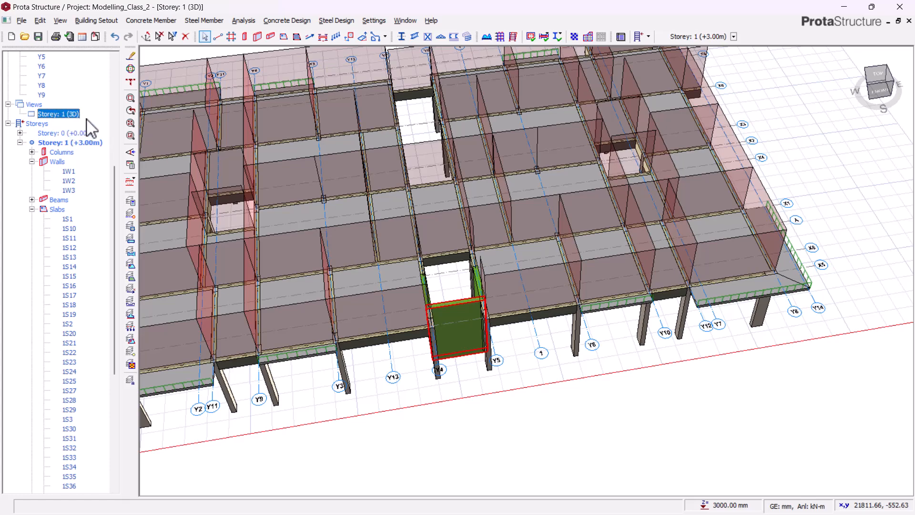
left_click(87, 121)
scroll(332, 204, "down", 3)
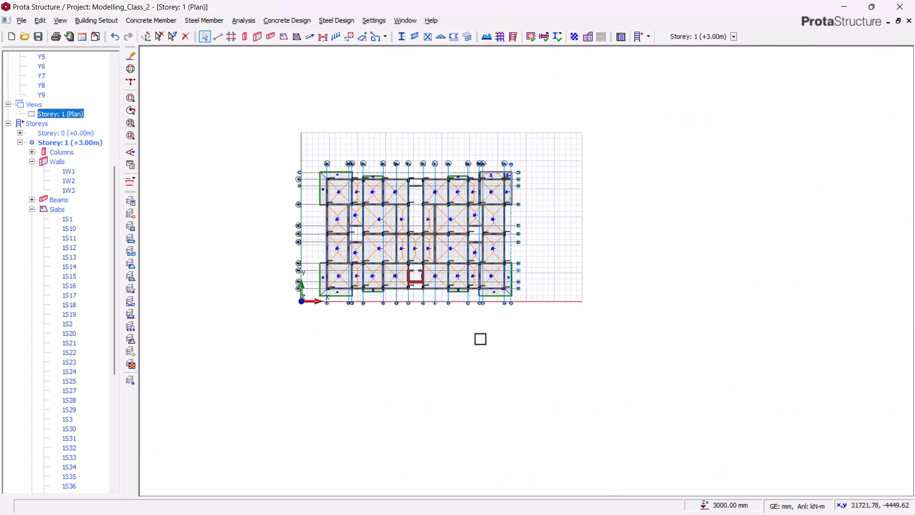
scroll(381, 225, "up", 5)
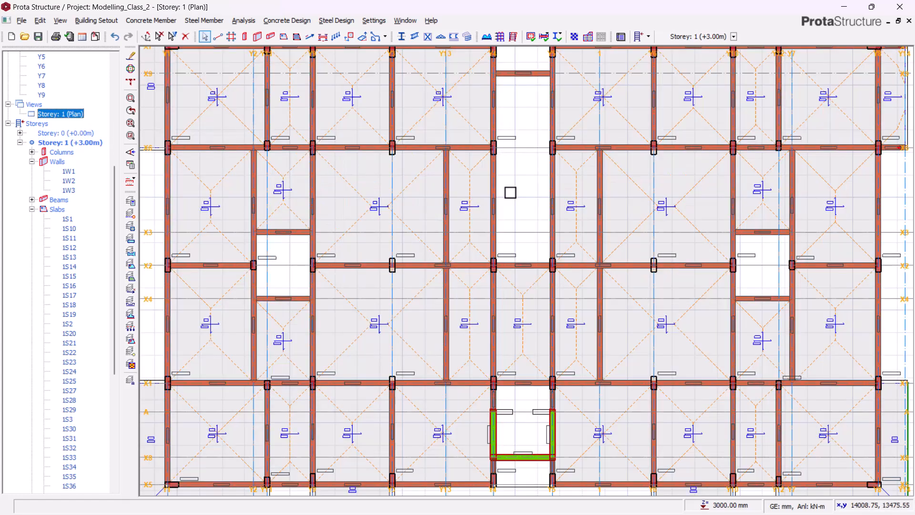
scroll(513, 189, "down", 4)
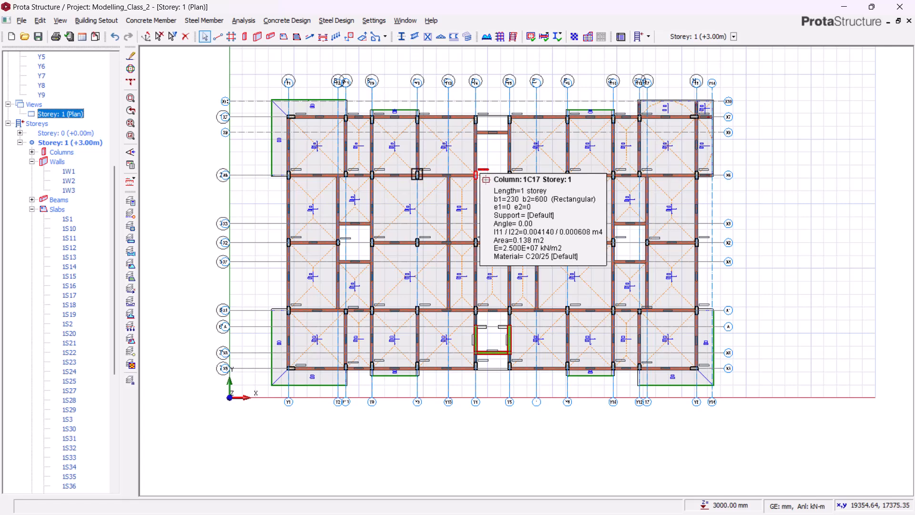
scroll(480, 171, "up", 5)
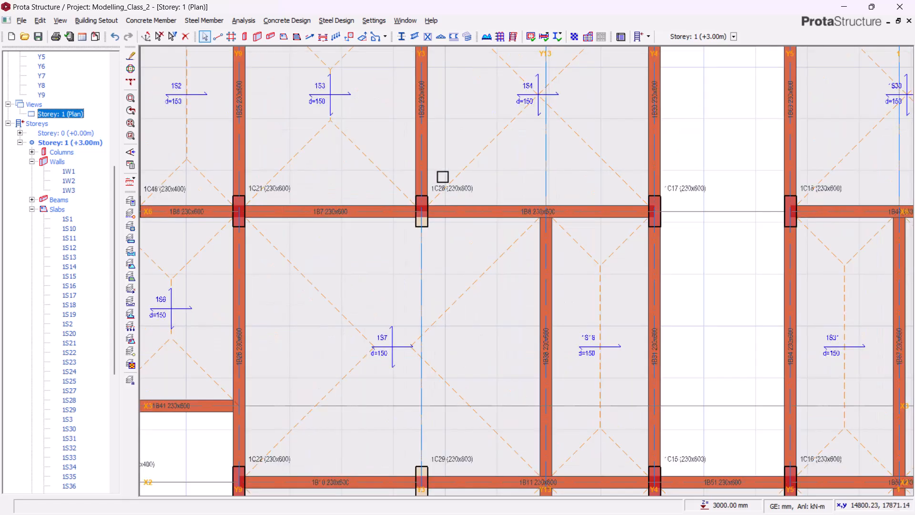
scroll(442, 177, "down", 5)
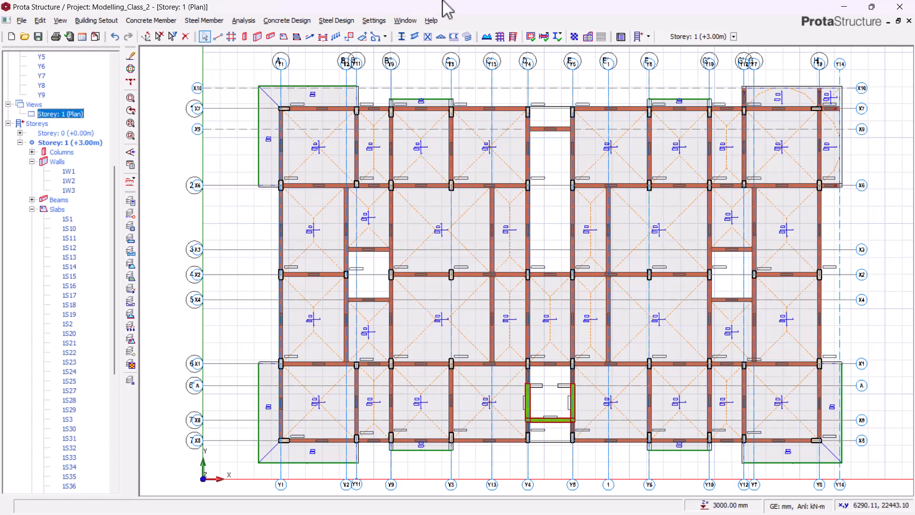
Switch to the Irish Apartments Model in Revit and examine the building's exterior in 3D
left_click(843, 6)
mouse_move(390, 505)
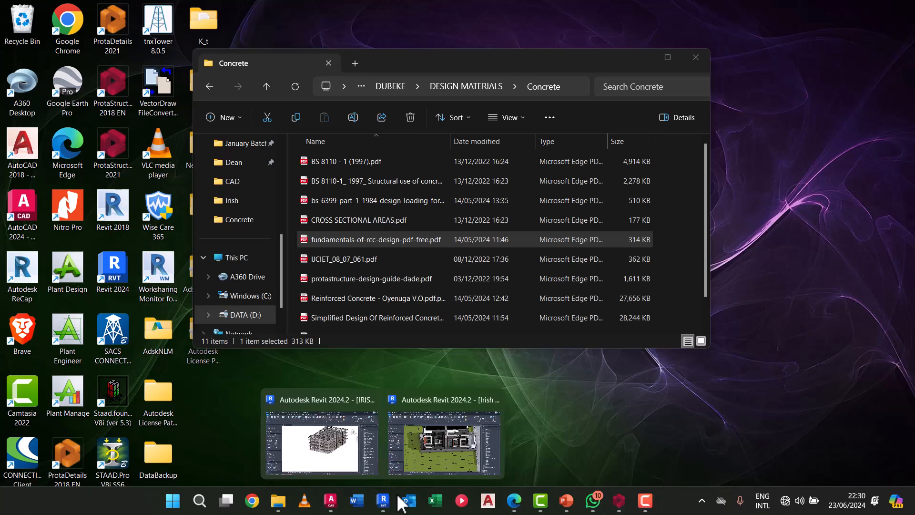
left_click(439, 458)
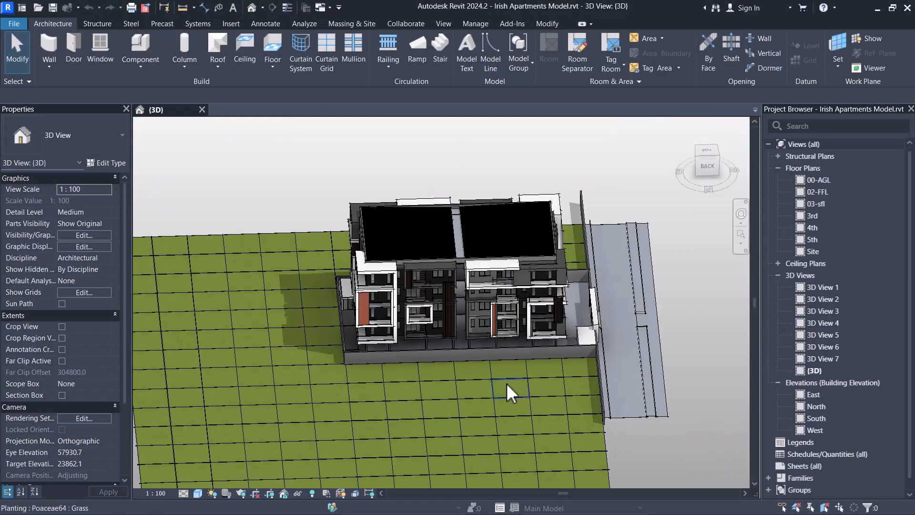
middle_click_drag(525, 393, 482, 394, "shift")
scroll(482, 393, "up", 5)
scroll(496, 412, "down", 1)
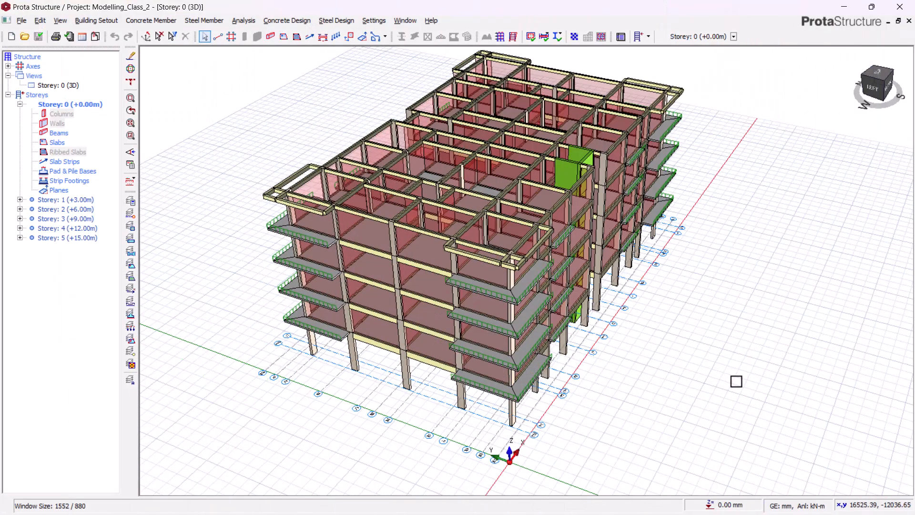
Examine the five-storey ProtaStructure model in 3D, including its corner balconies, small cantilevers and roof-level beams
middle_click_drag(709, 383, 672, 385)
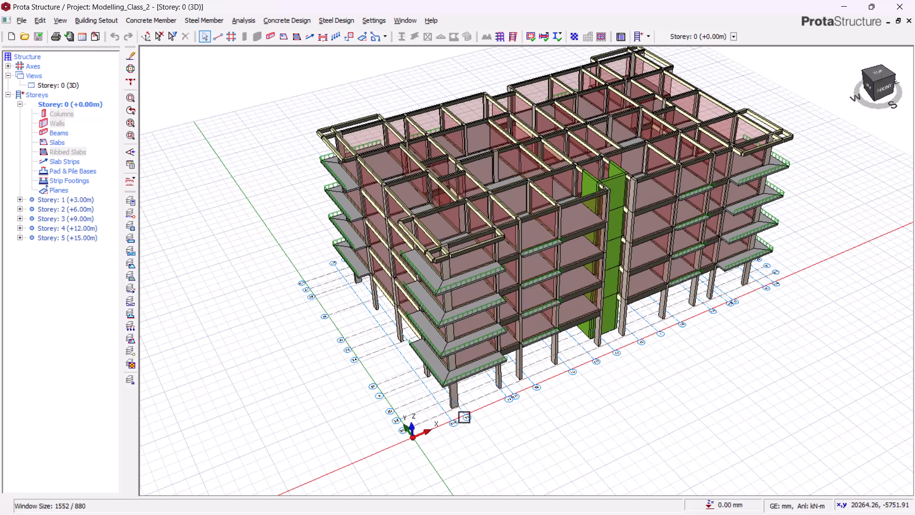
scroll(465, 416, "up", 2)
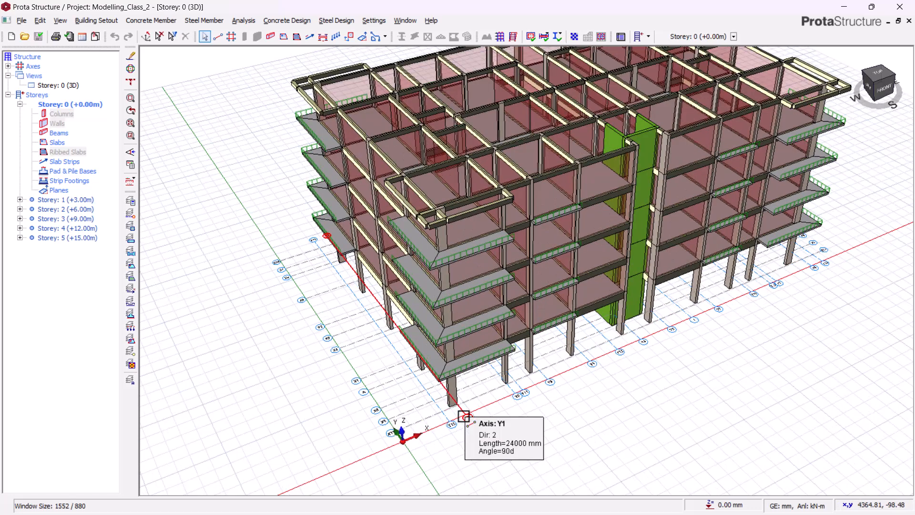
scroll(482, 405, "up", 2)
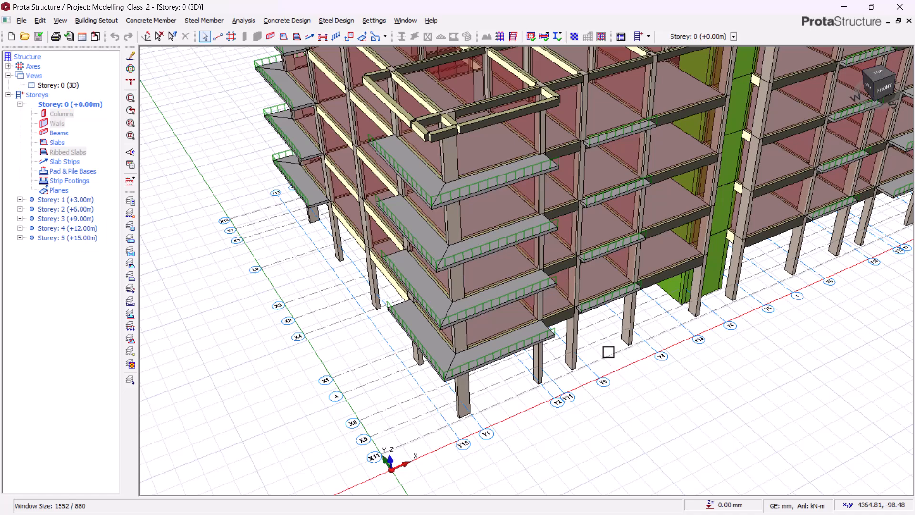
scroll(519, 364, "down", 2)
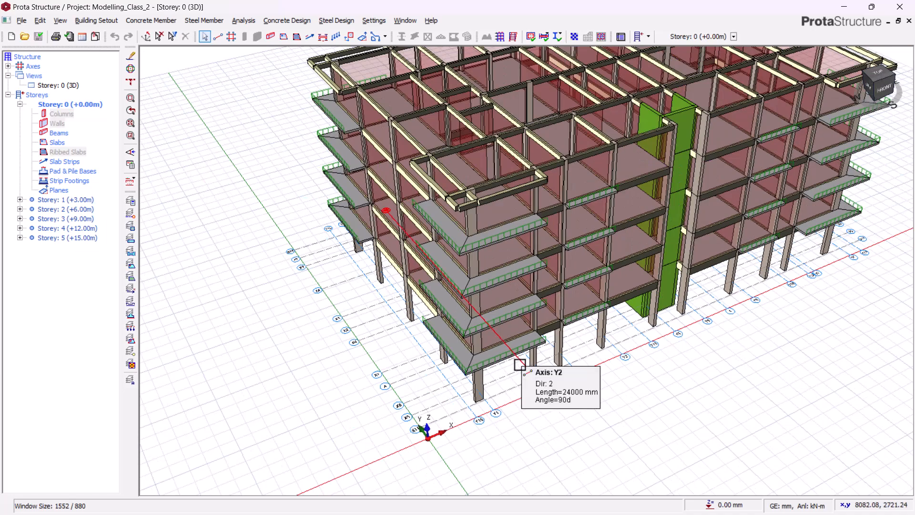
scroll(690, 394, "down", 3)
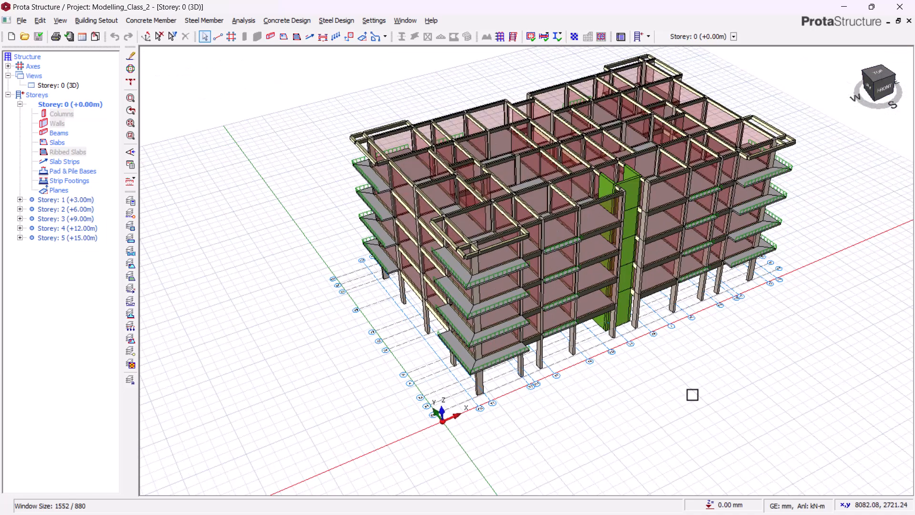
middle_click_drag(613, 402, 706, 388)
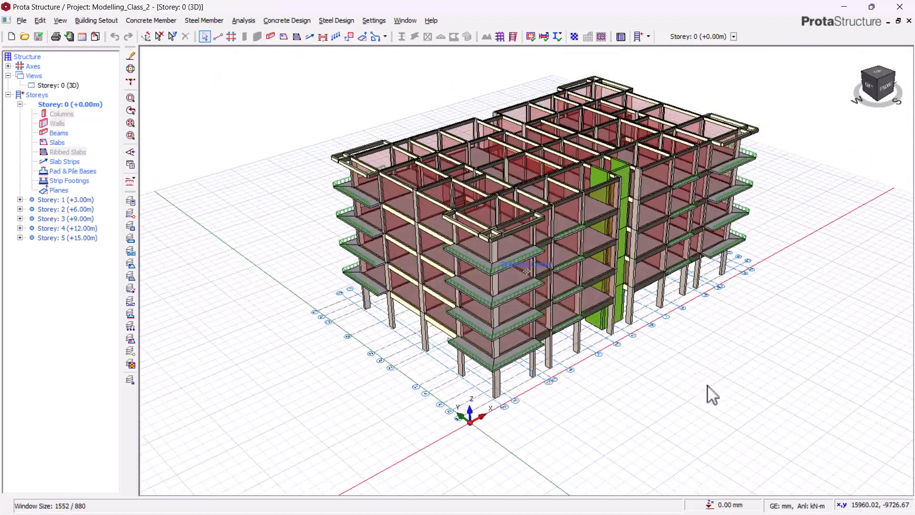
scroll(785, 83, "up", 4)
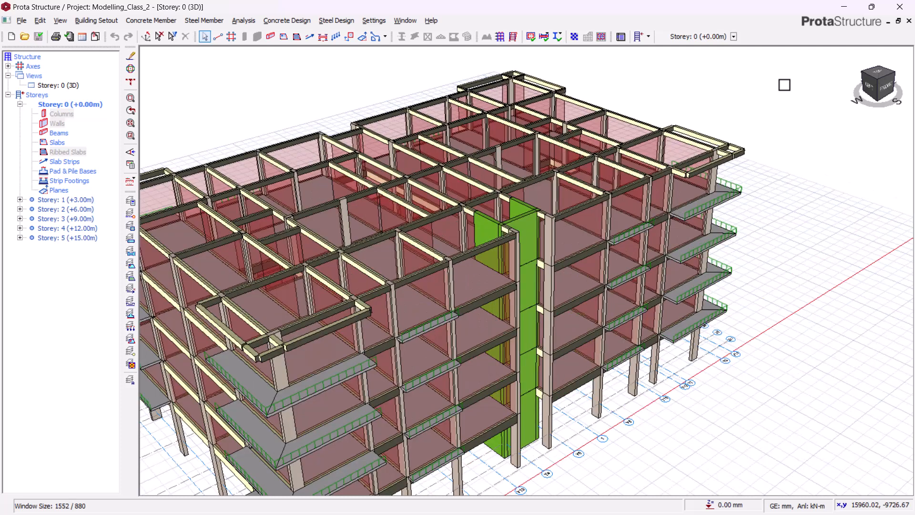